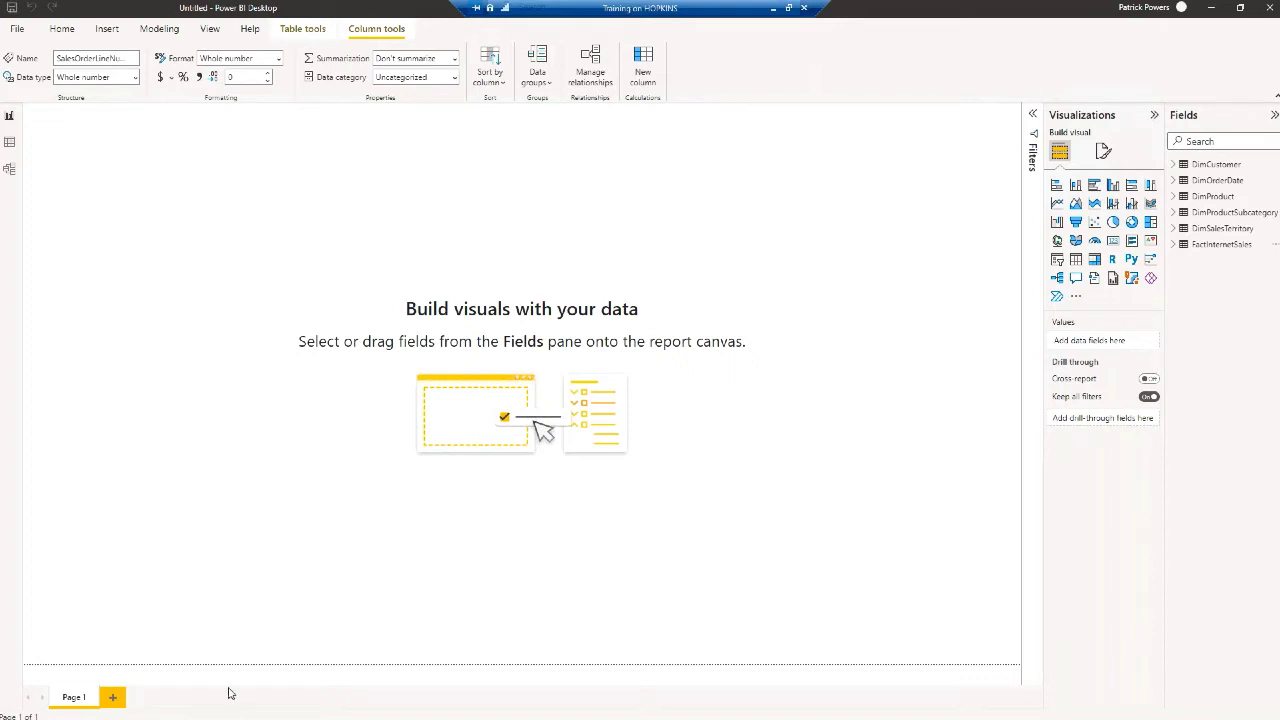
Minimize Power BI, bring Power Automate Desktop forward, check the signed-in account, and view My flows
{"action": "left_click", "coordinate": [1212, 8]}
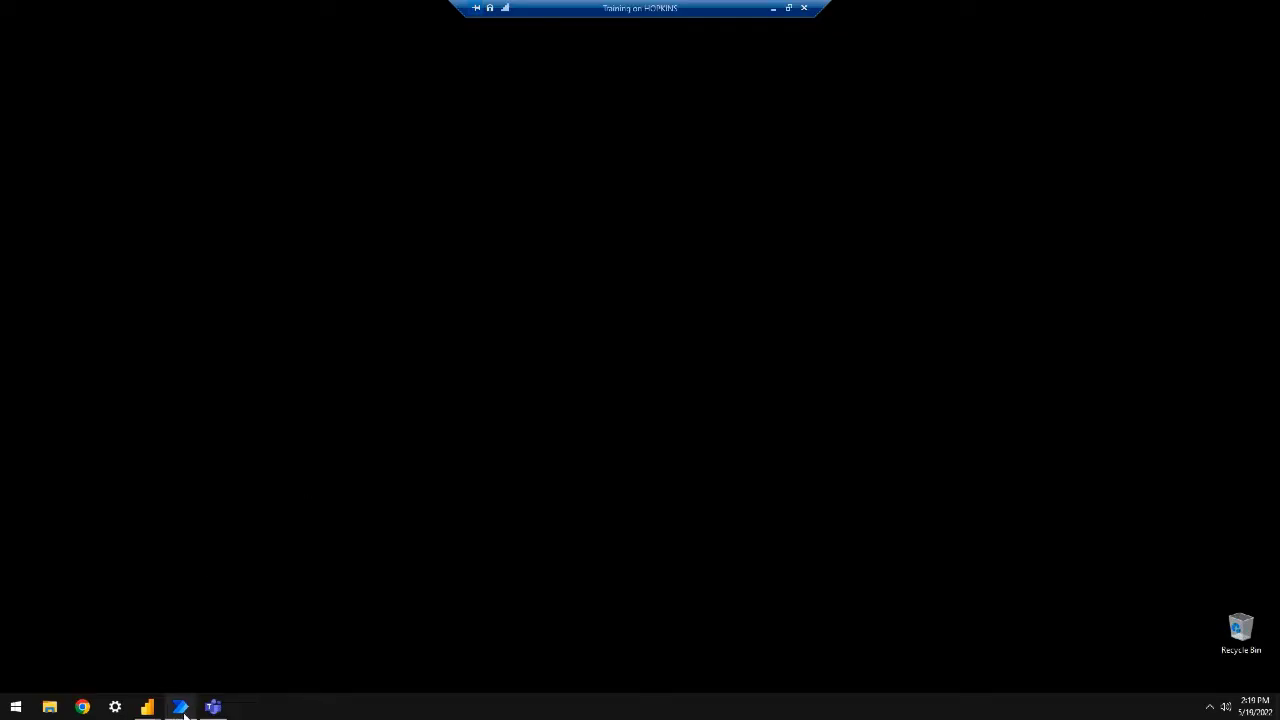
{"action": "mouse_move", "coordinate": [184, 713]}
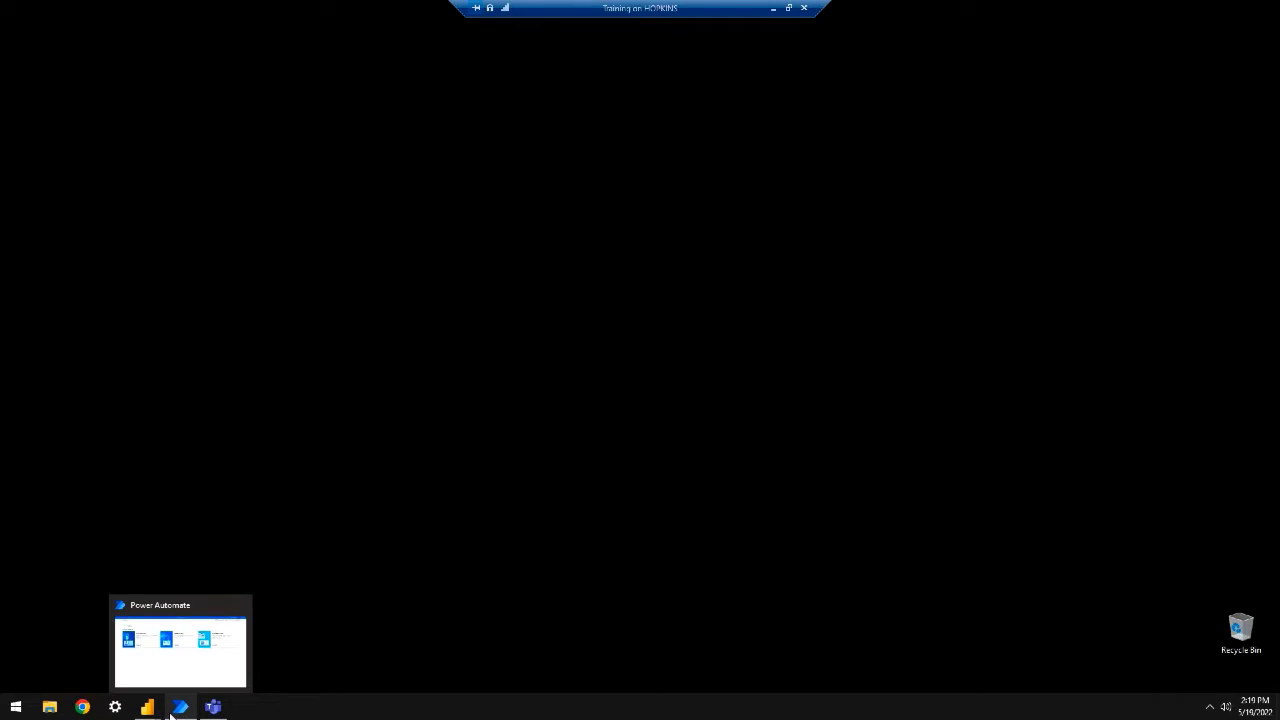
{"action": "left_click", "coordinate": [180, 708]}
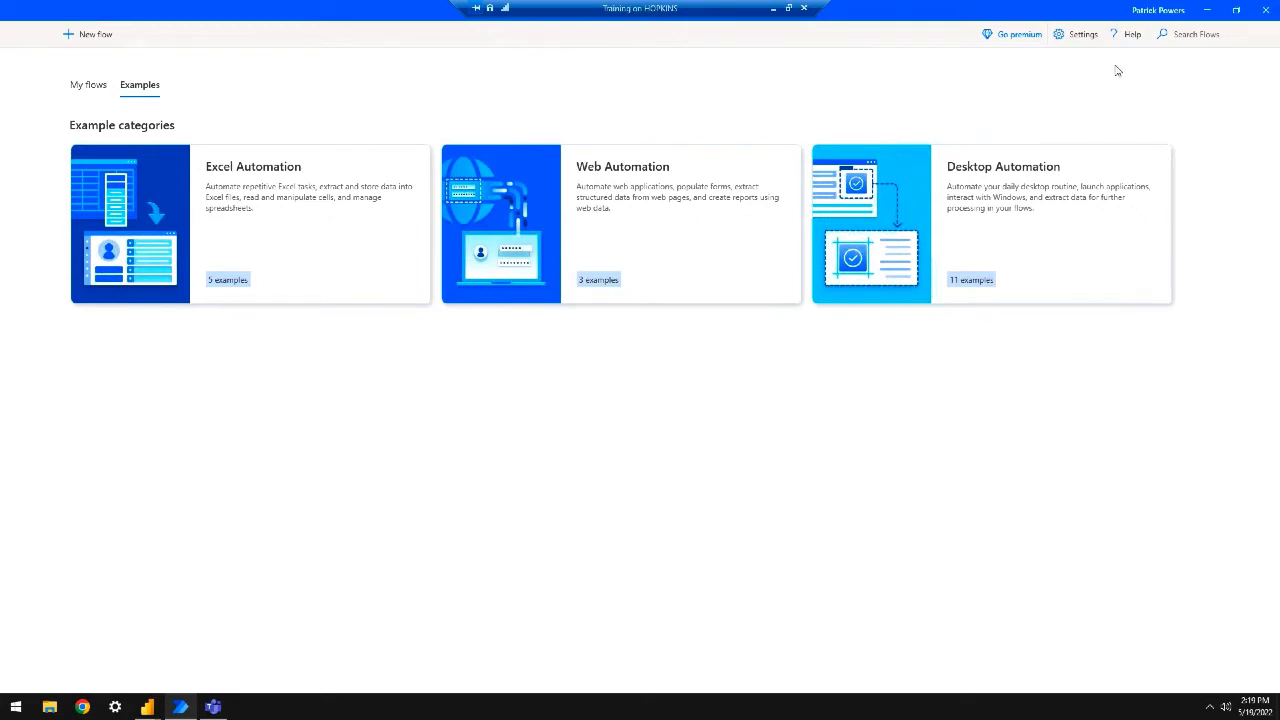
{"action": "left_click", "coordinate": [1163, 10]}
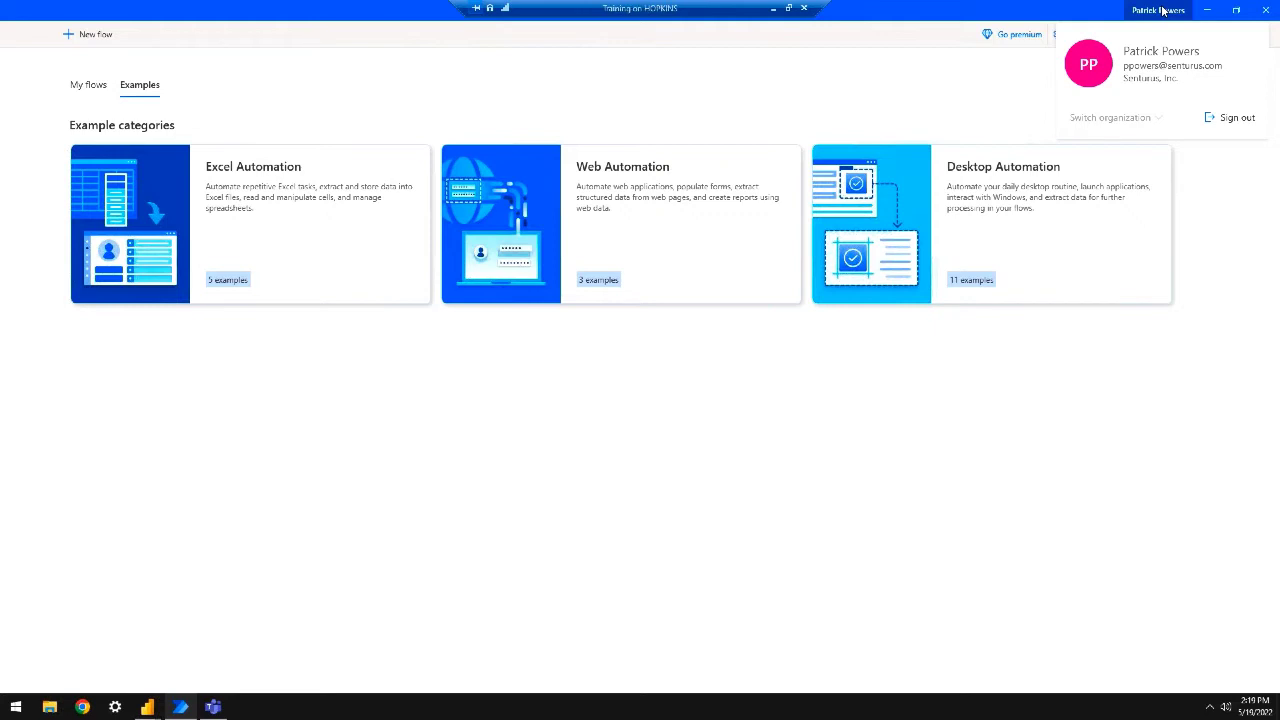
{"action": "left_click", "coordinate": [1163, 10]}
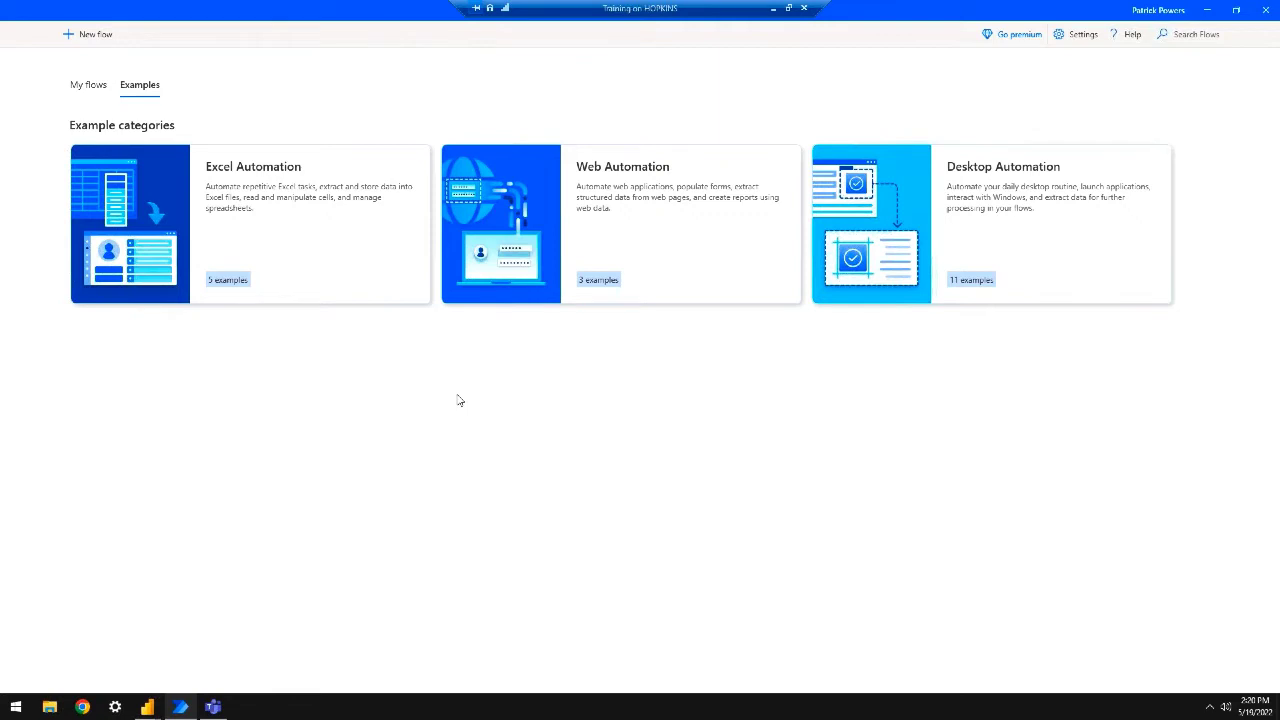
{"action": "left_click", "coordinate": [100, 86]}
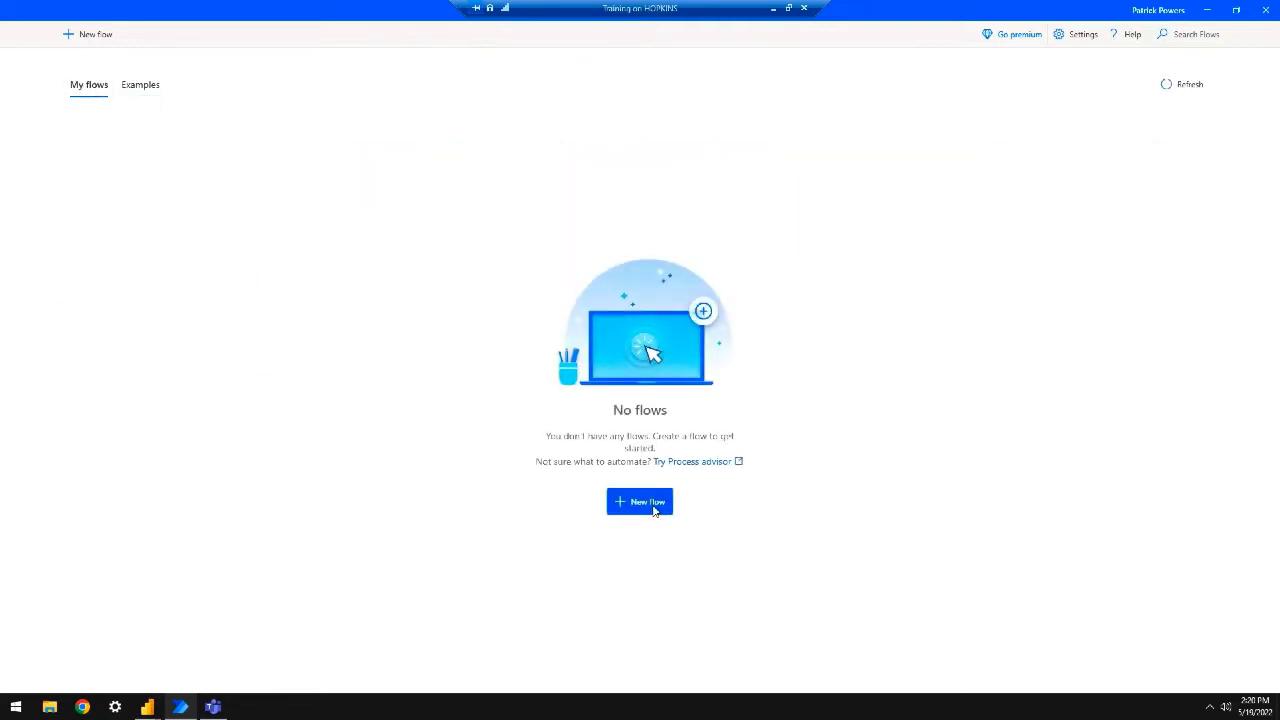
Create a new Power Automate Desktop flow named 'My Flow'
{"action": "left_click", "coordinate": [655, 511]}
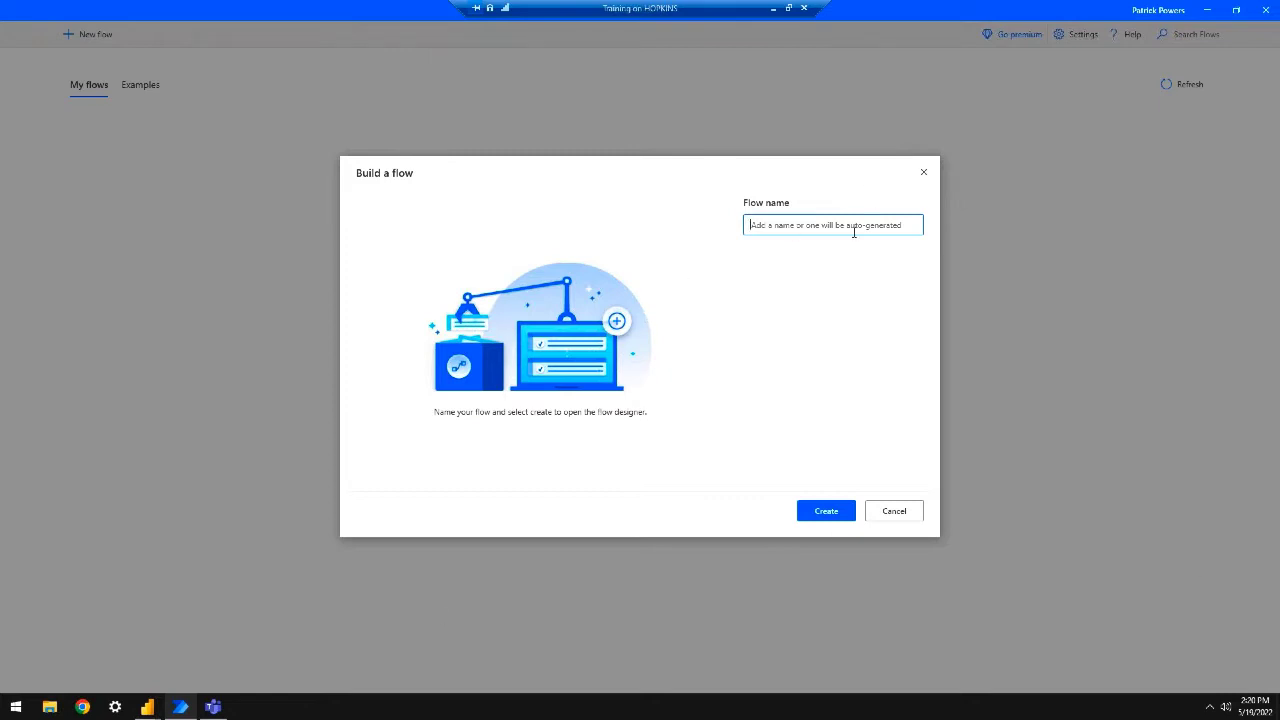
{"action": "type", "text": "My Flow"}
{"action": "left_click", "coordinate": [808, 508]}
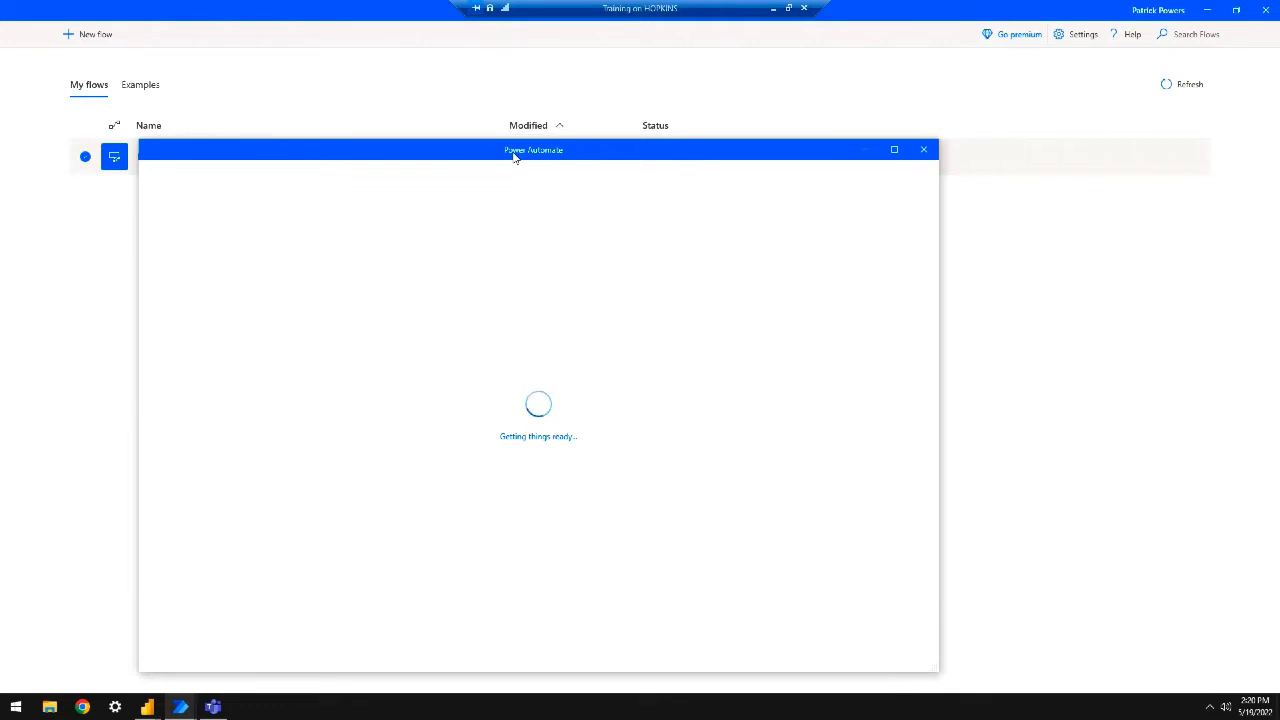
Reposition the designer, widen the Actions pane, and browse the Variables, Conditionals and Loops categories
{"action": "left_click_drag", "start_coordinate": [513, 155], "coordinate": [620, 17]}
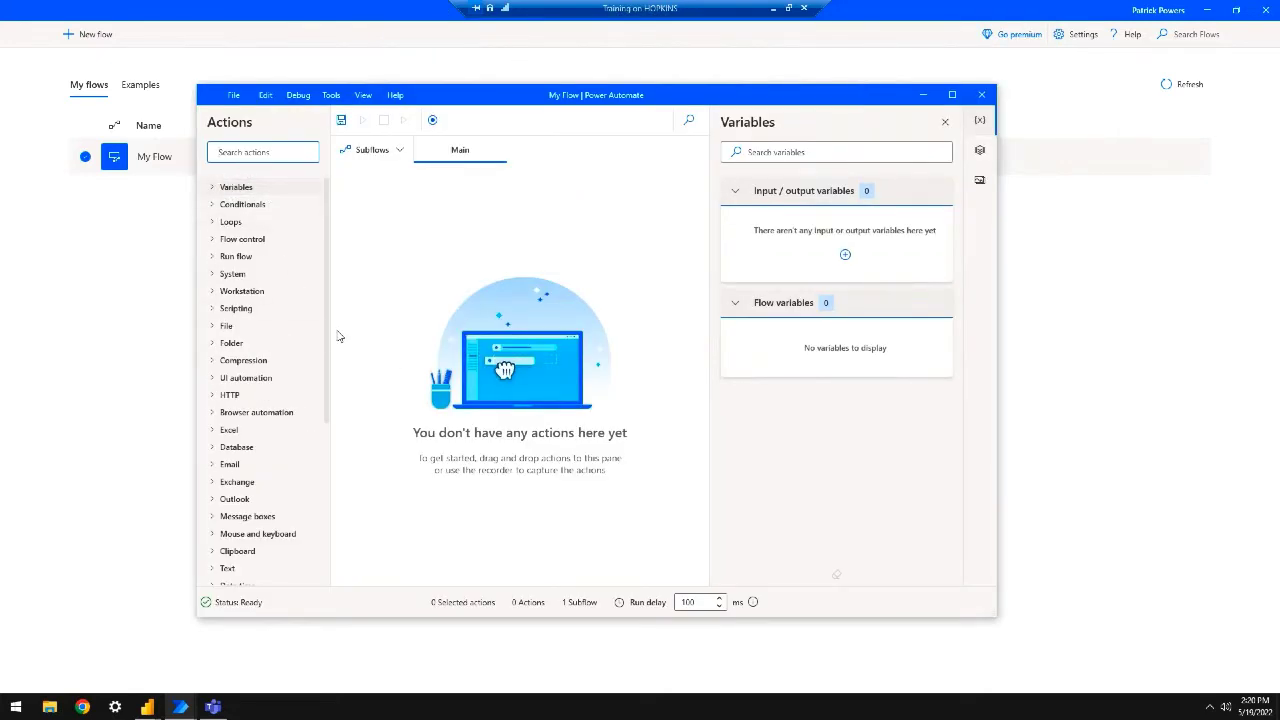
{"action": "left_click_drag", "start_coordinate": [331, 332], "coordinate": [354, 328]}
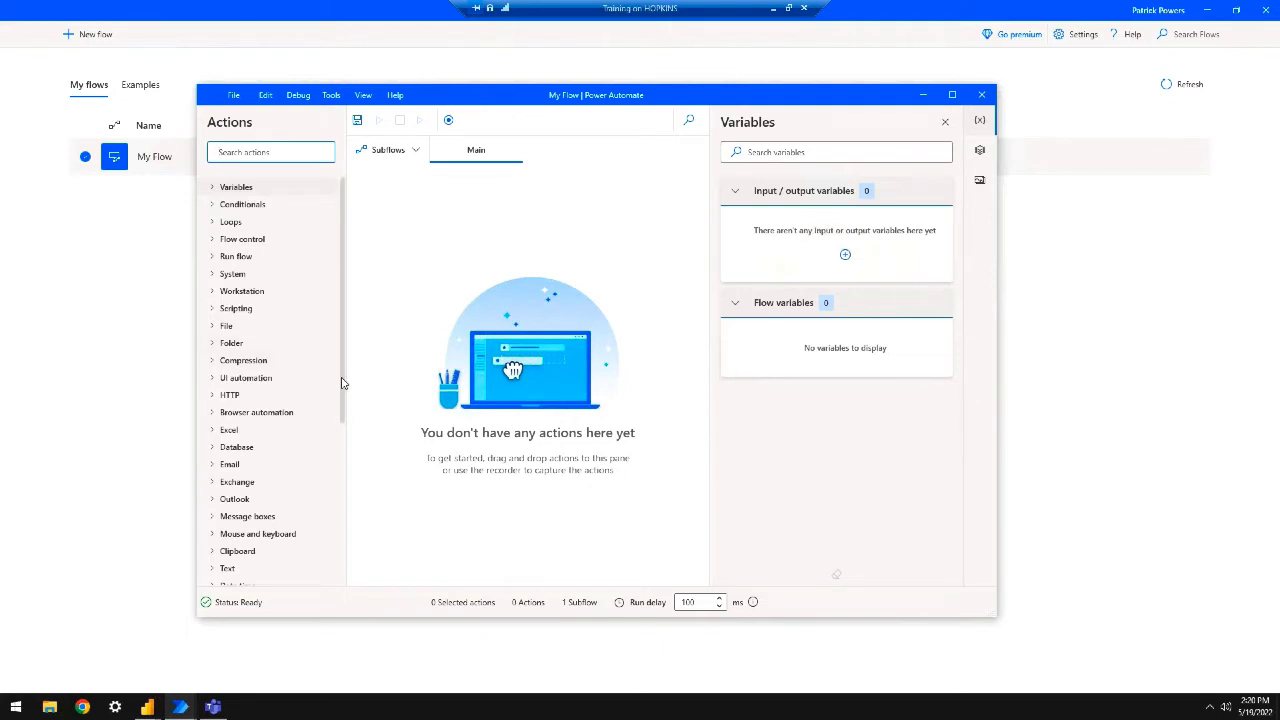
{"action": "scroll", "coordinate": [337, 500], "scroll_direction": "down", "scroll_amount": 5}
{"action": "scroll", "coordinate": [336, 550], "scroll_direction": "down", "scroll_amount": 1}
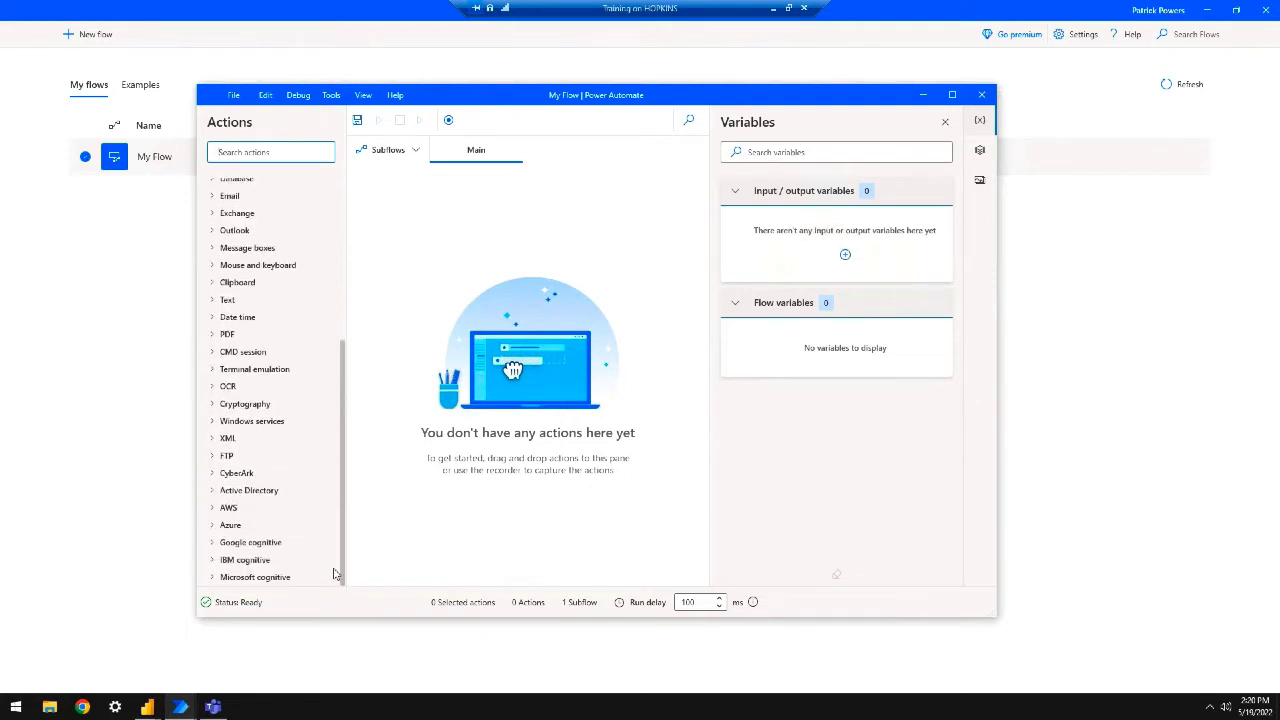
{"action": "scroll", "coordinate": [337, 491], "scroll_direction": "up", "scroll_amount": 8}
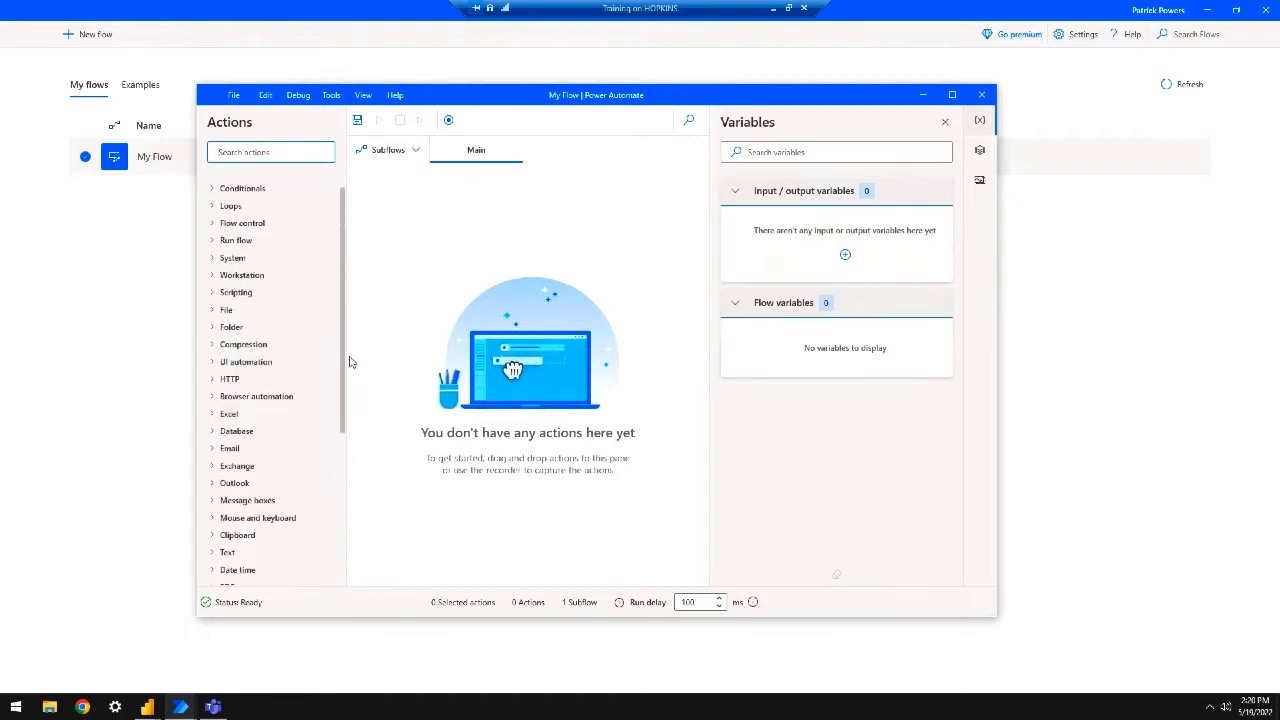
{"action": "left_click", "coordinate": [212, 187]}
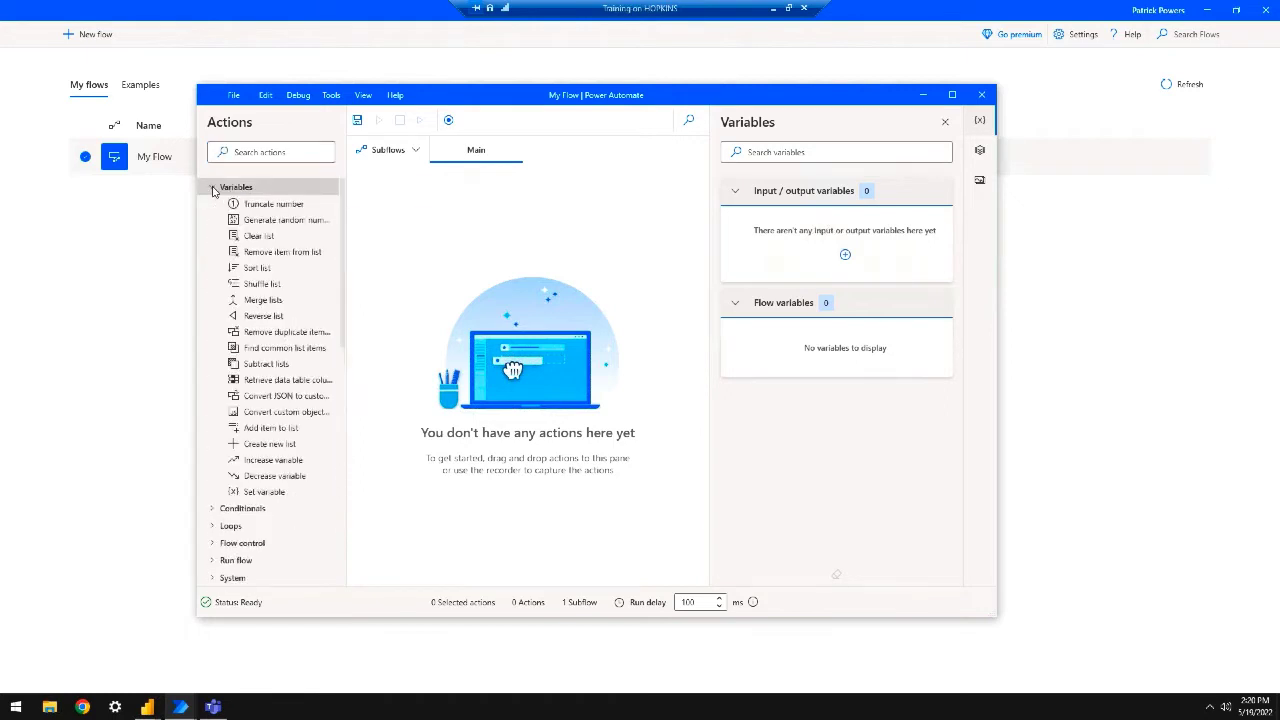
{"action": "left_click", "coordinate": [212, 187]}
{"action": "left_click", "coordinate": [210, 205]}
{"action": "left_click", "coordinate": [210, 206]}
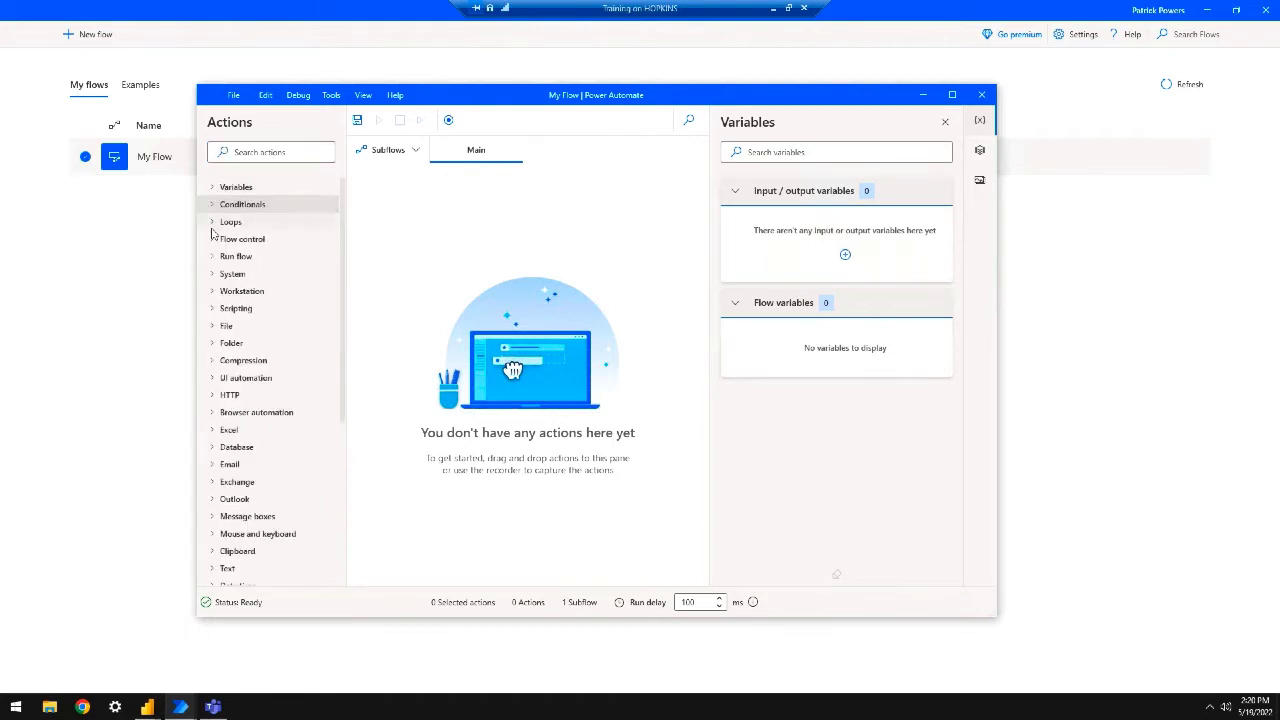
{"action": "left_click", "coordinate": [212, 222]}
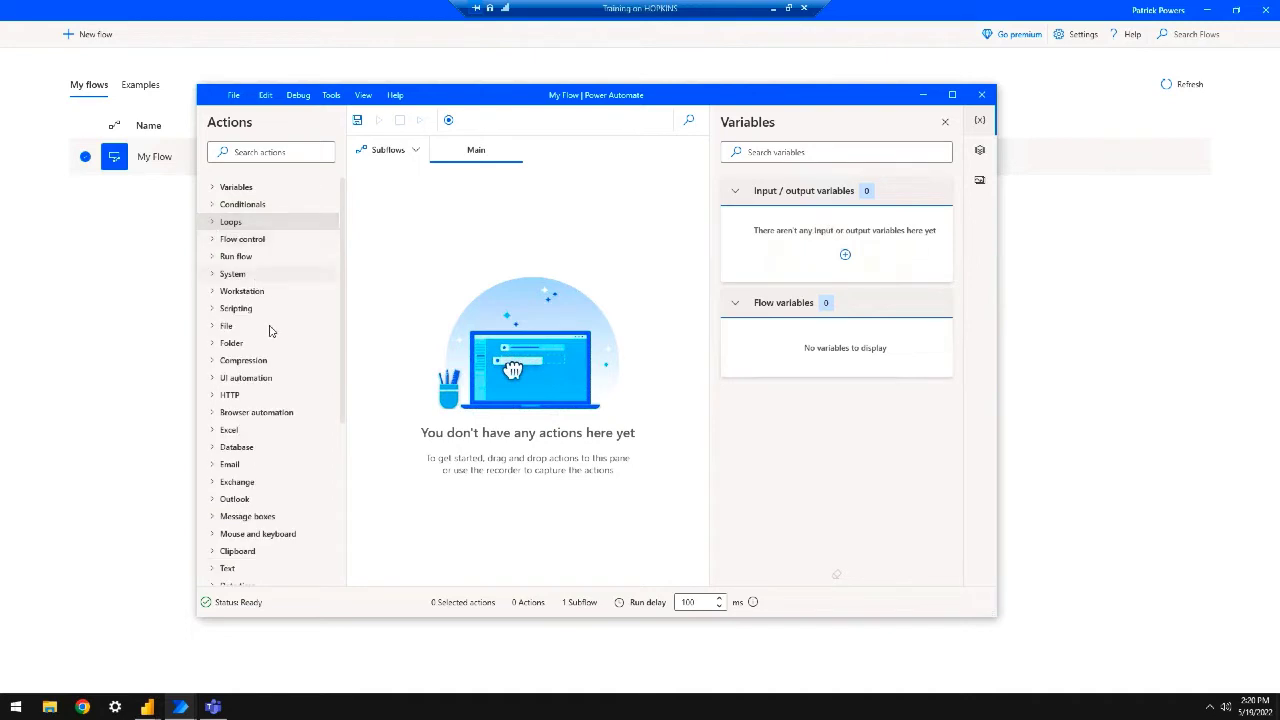
{"action": "scroll", "coordinate": [266, 421], "scroll_direction": "down", "scroll_amount": 1}
{"action": "scroll", "coordinate": [266, 421], "scroll_direction": "down", "scroll_amount": 5}
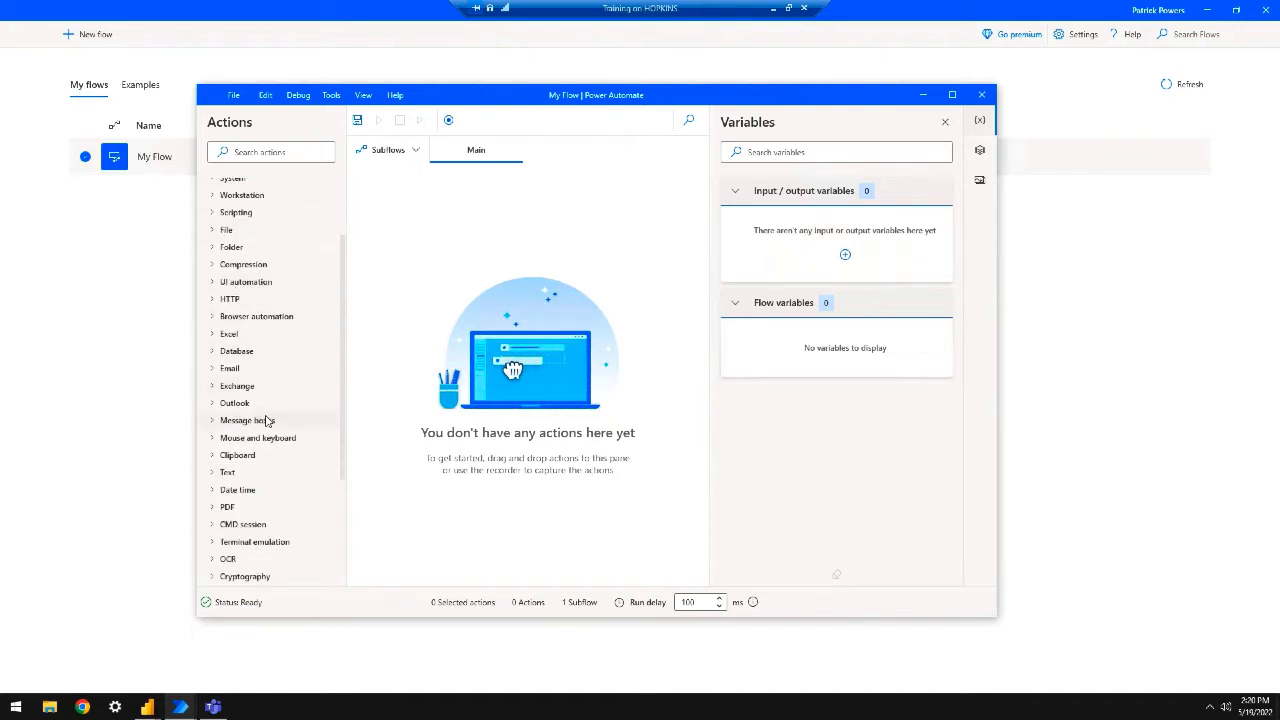
Look through the Subflows list, then close the empty designer without saving
{"action": "left_click", "coordinate": [392, 151]}
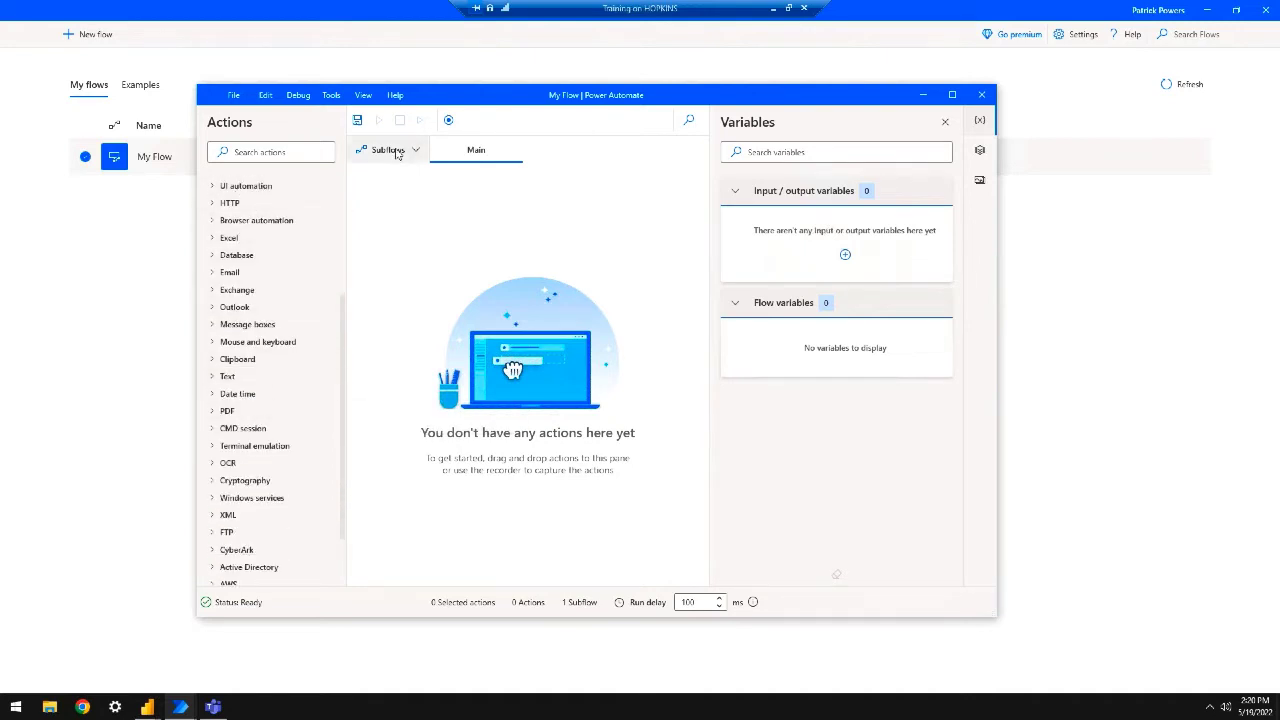
{"action": "left_click", "coordinate": [393, 151]}
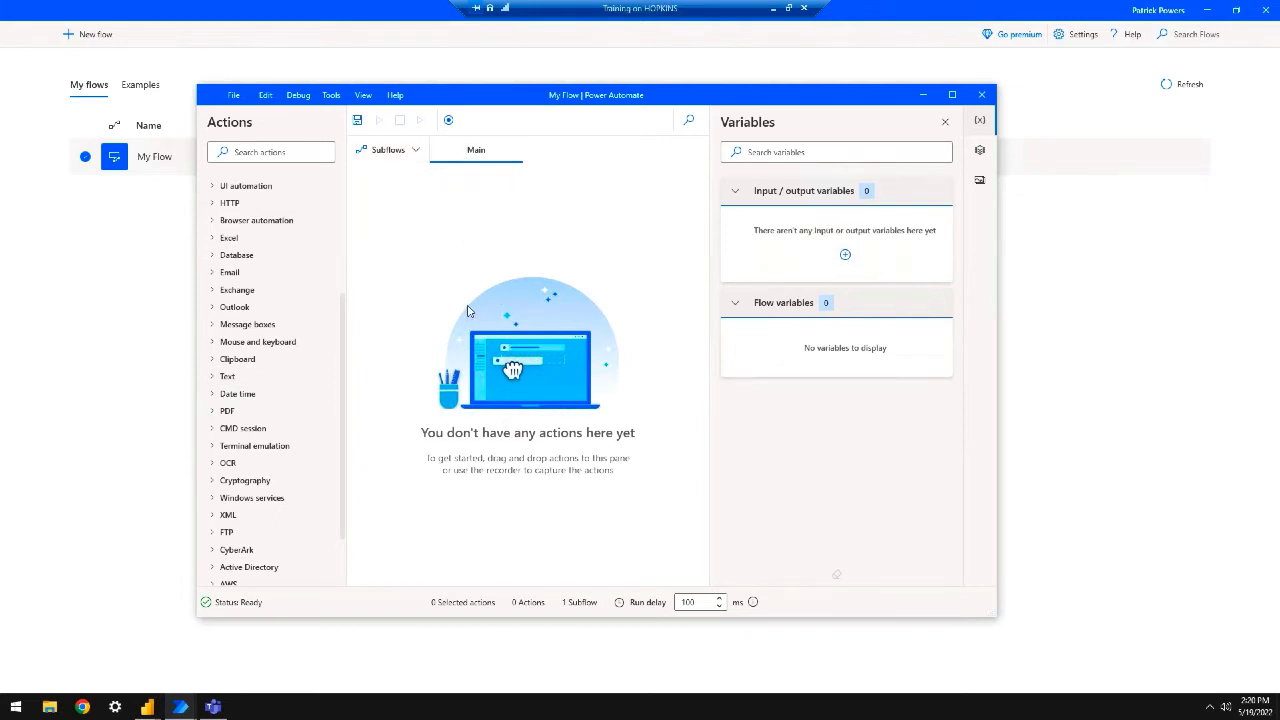
{"action": "scroll", "coordinate": [310, 404], "scroll_direction": "down", "scroll_amount": 3}
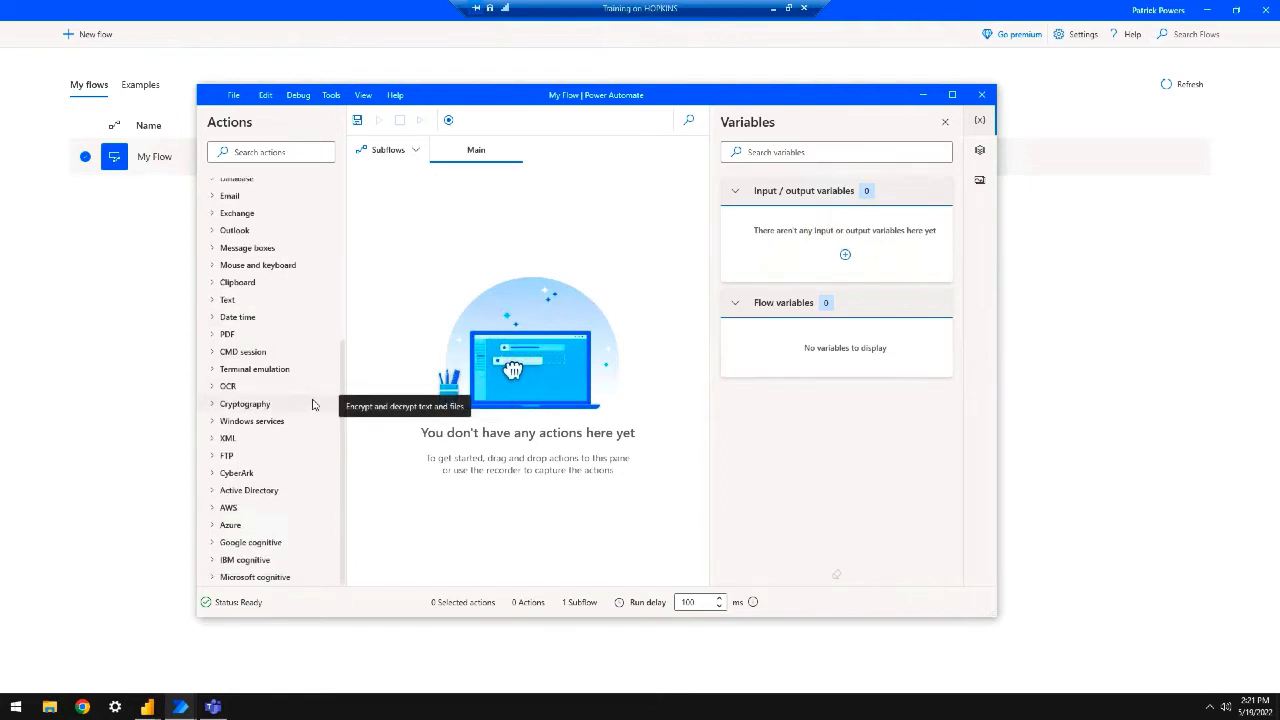
{"action": "scroll", "coordinate": [312, 404], "scroll_direction": "up", "scroll_amount": 5}
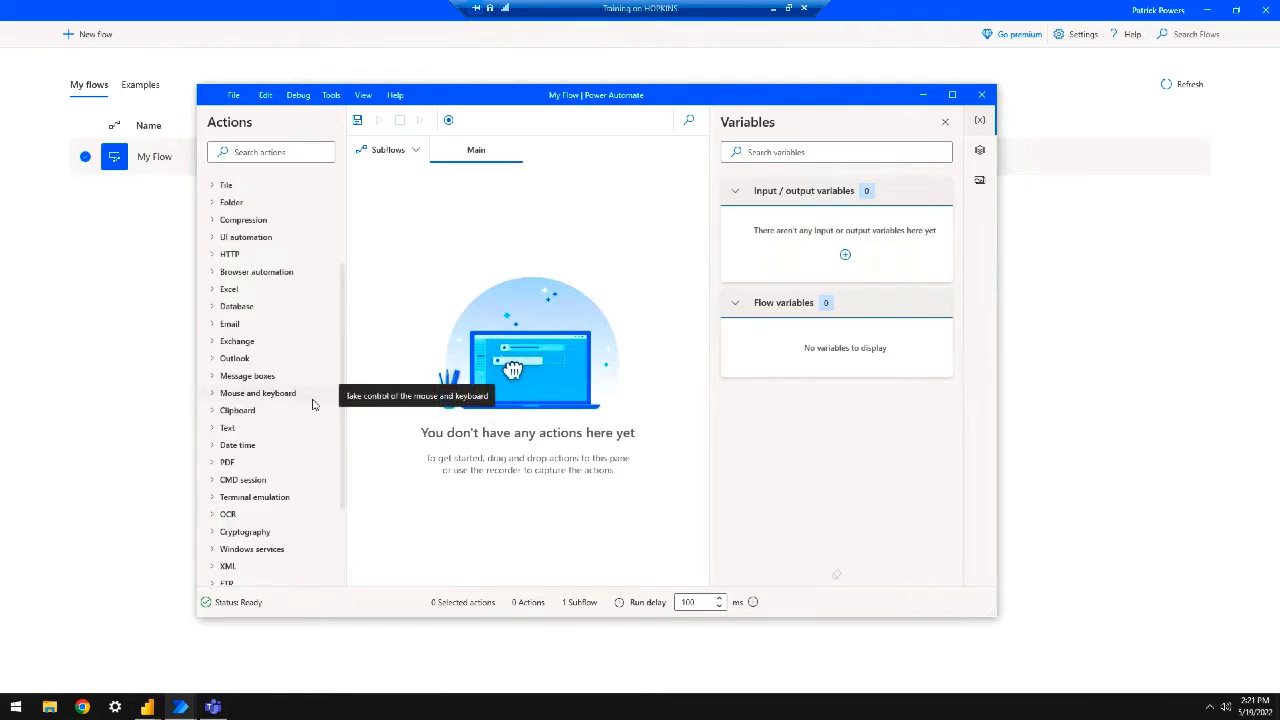
{"action": "scroll", "coordinate": [312, 404], "scroll_direction": "up", "scroll_amount": 3}
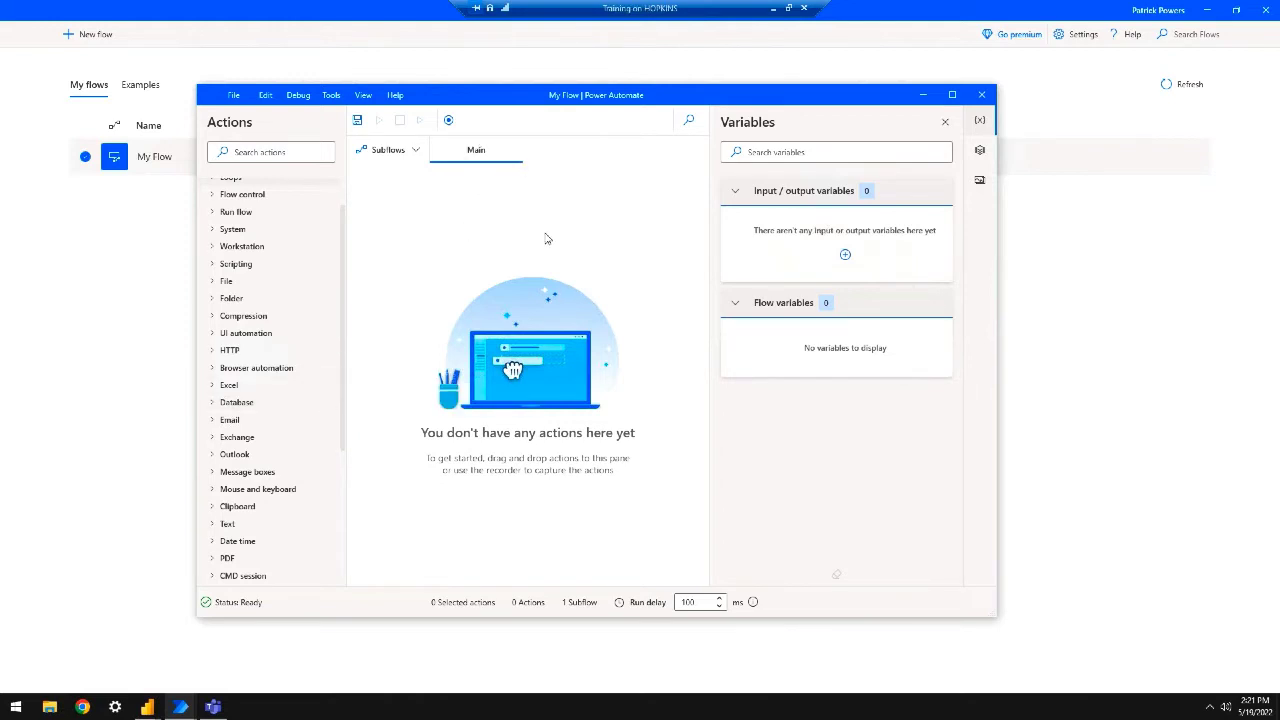
{"action": "left_click", "coordinate": [983, 97]}
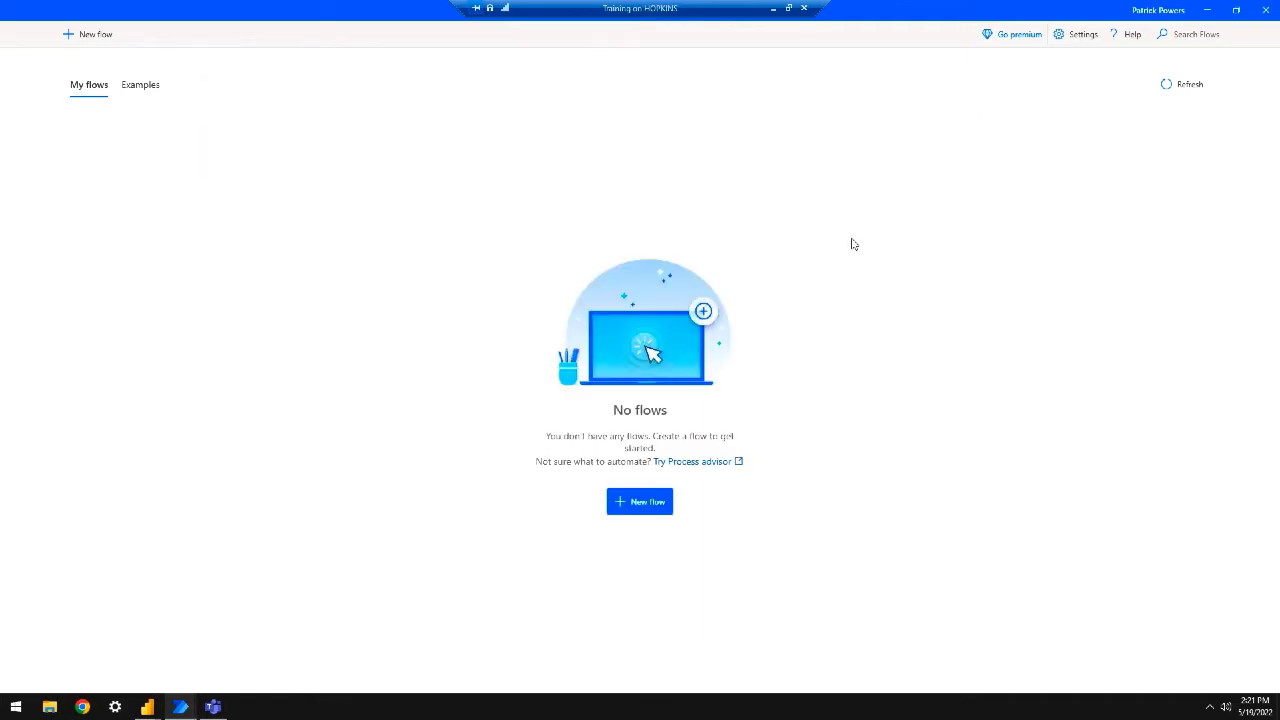
Hide Power Automate and bring the Untitled Power BI report forward, maximizing then restoring it
{"action": "left_click", "coordinate": [1209, 13]}
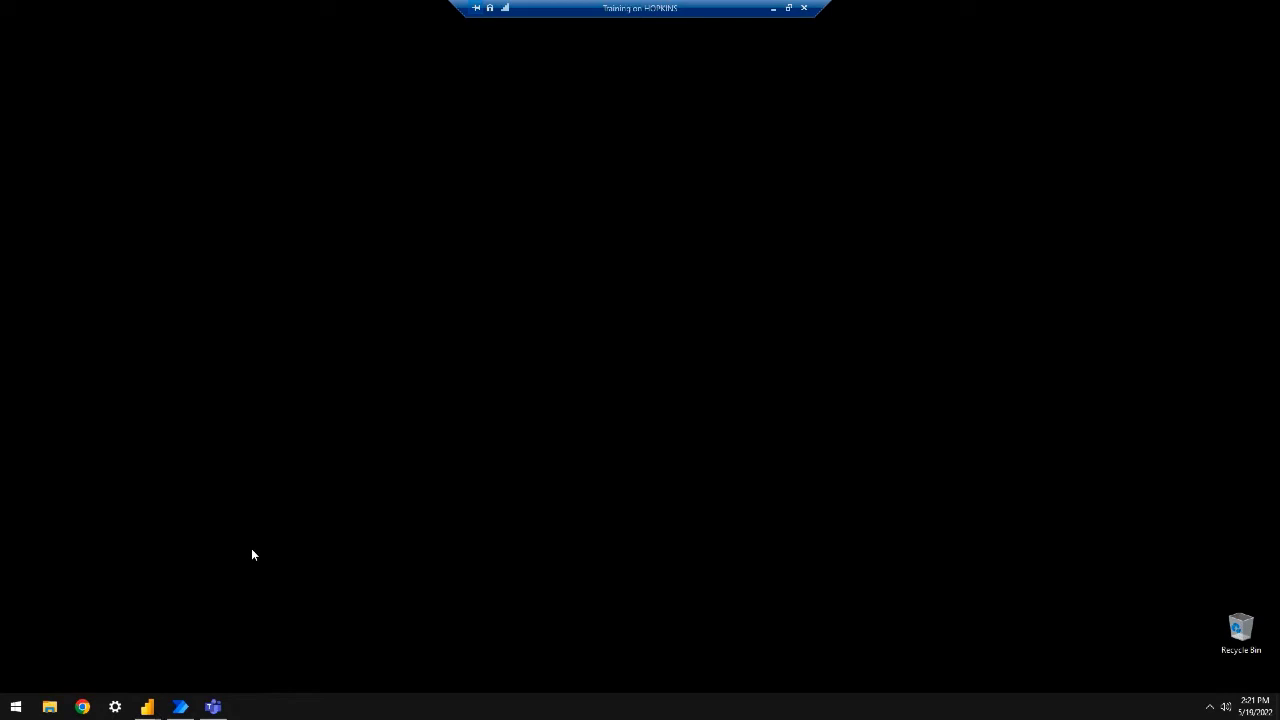
{"action": "mouse_move", "coordinate": [153, 707]}
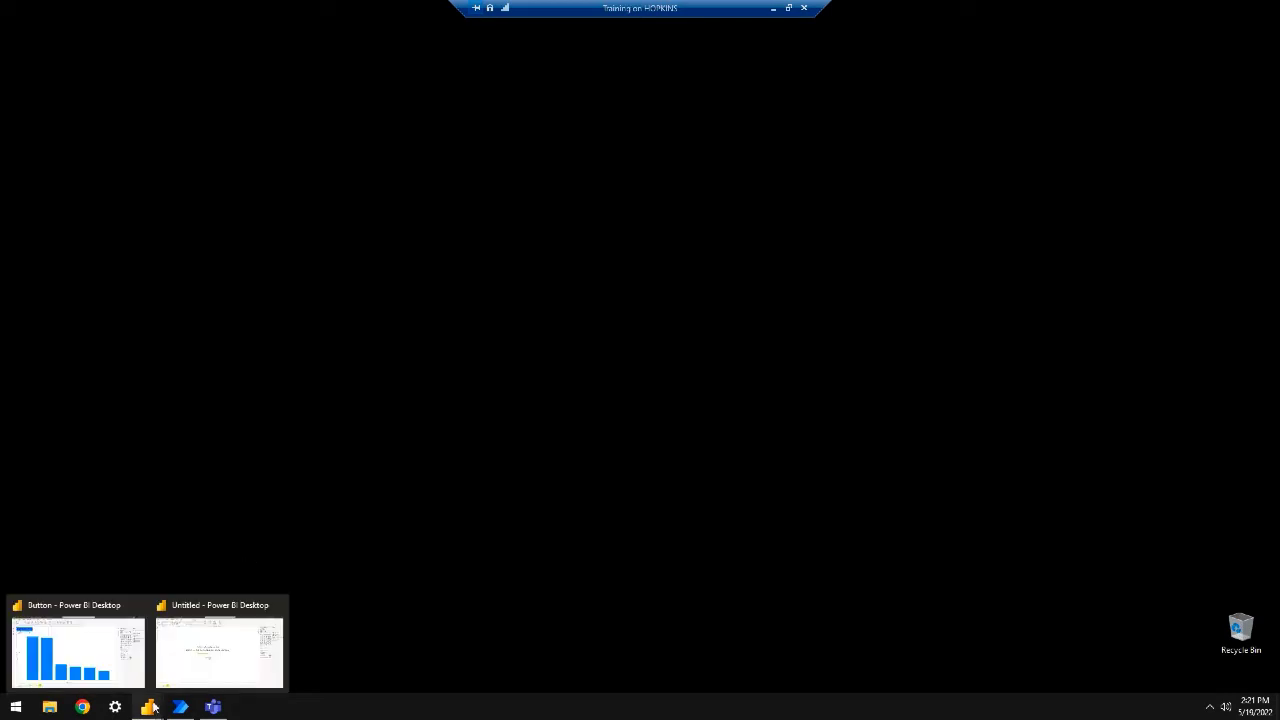
{"action": "right_click", "coordinate": [153, 707]}
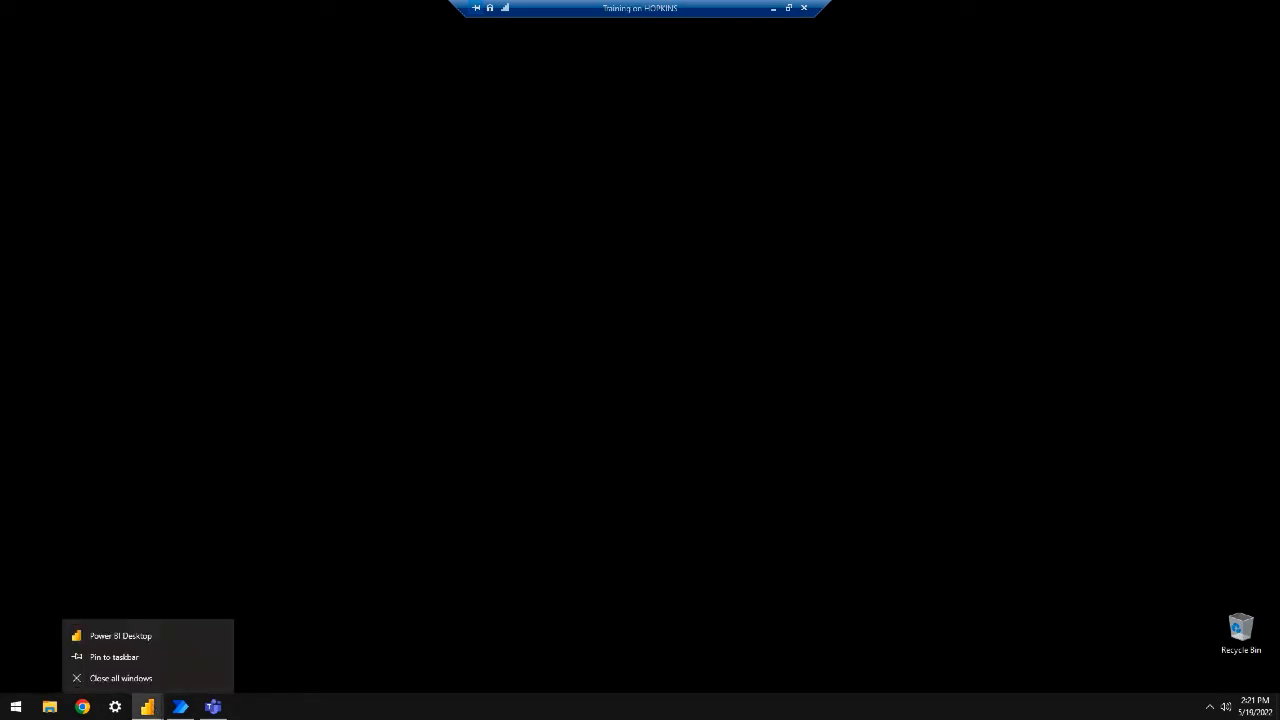
{"action": "left_click", "coordinate": [147, 707]}
{"action": "mouse_move", "coordinate": [147, 710]}
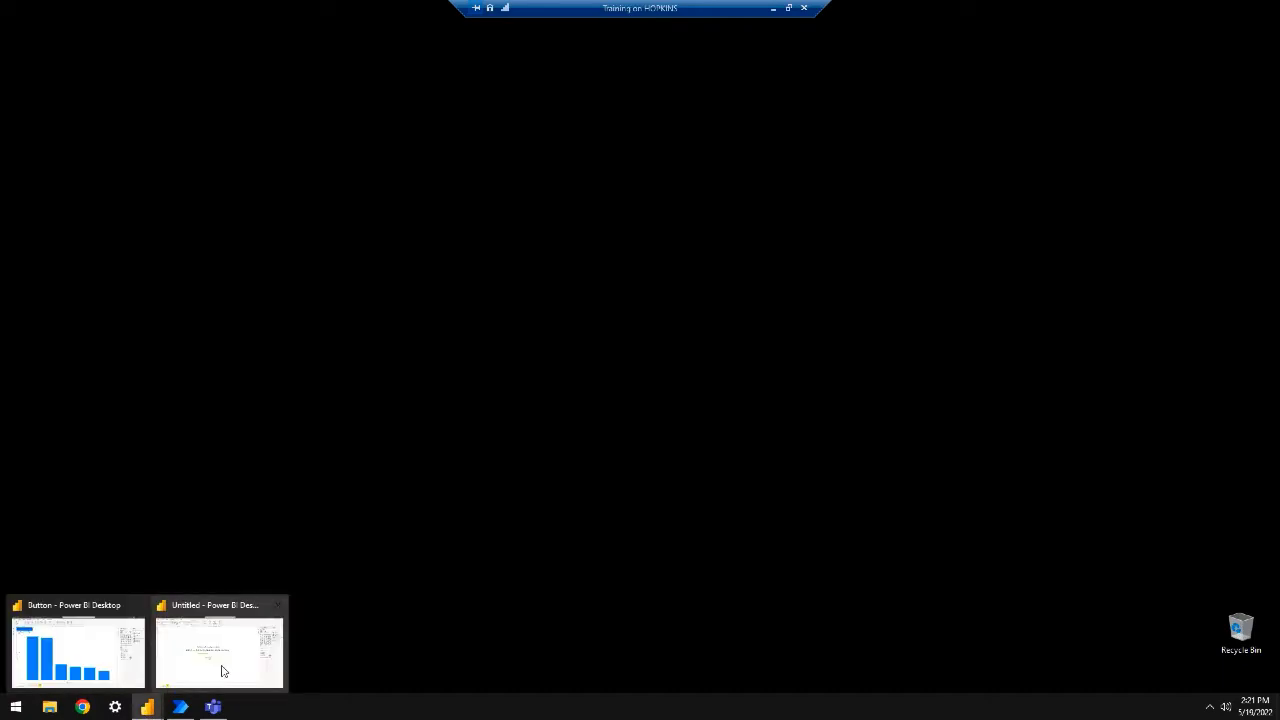
{"action": "mouse_move", "coordinate": [223, 668]}
{"action": "mouse_move", "coordinate": [89, 652]}
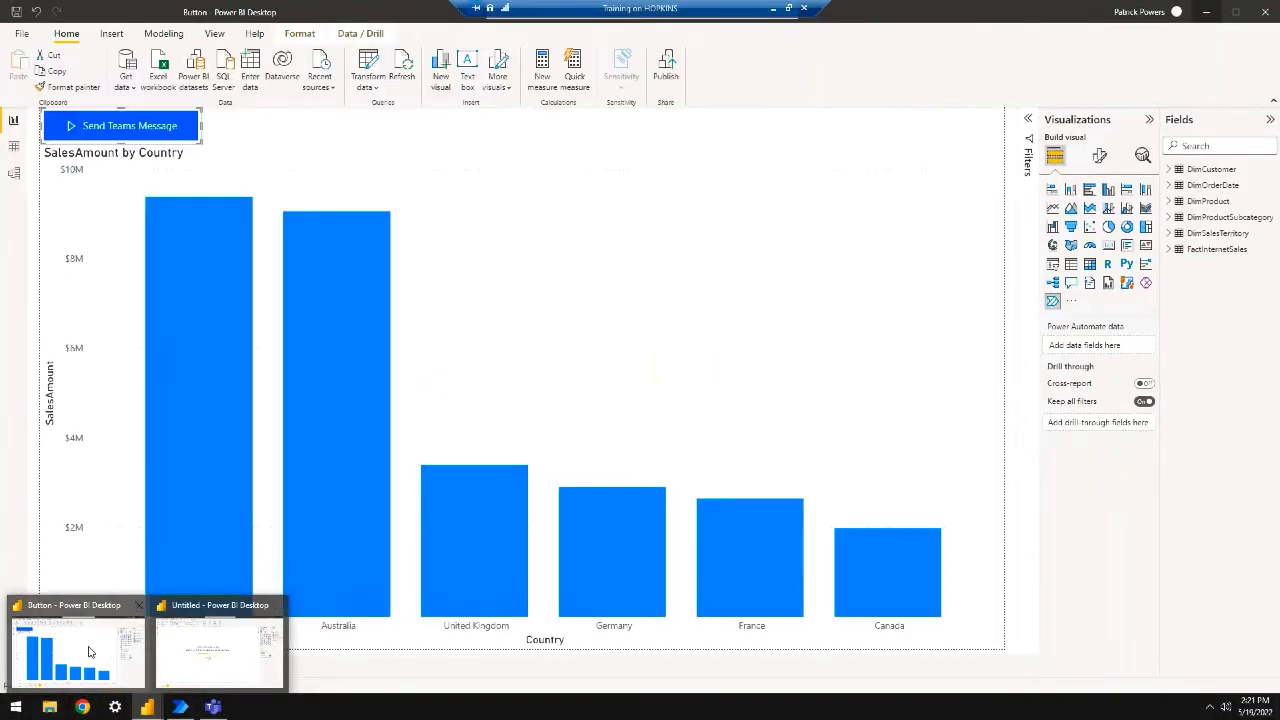
{"action": "left_click", "coordinate": [201, 662]}
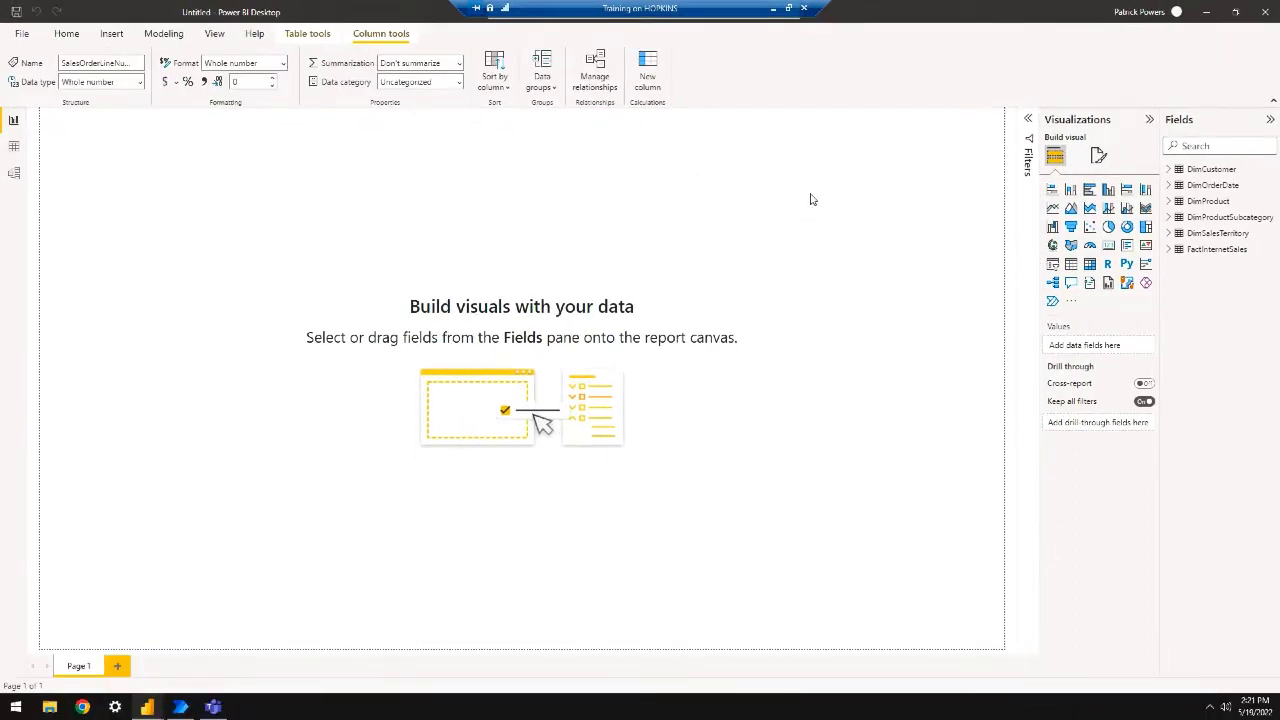
{"action": "left_click", "coordinate": [1236, 14]}
{"action": "left_click", "coordinate": [1240, 10]}
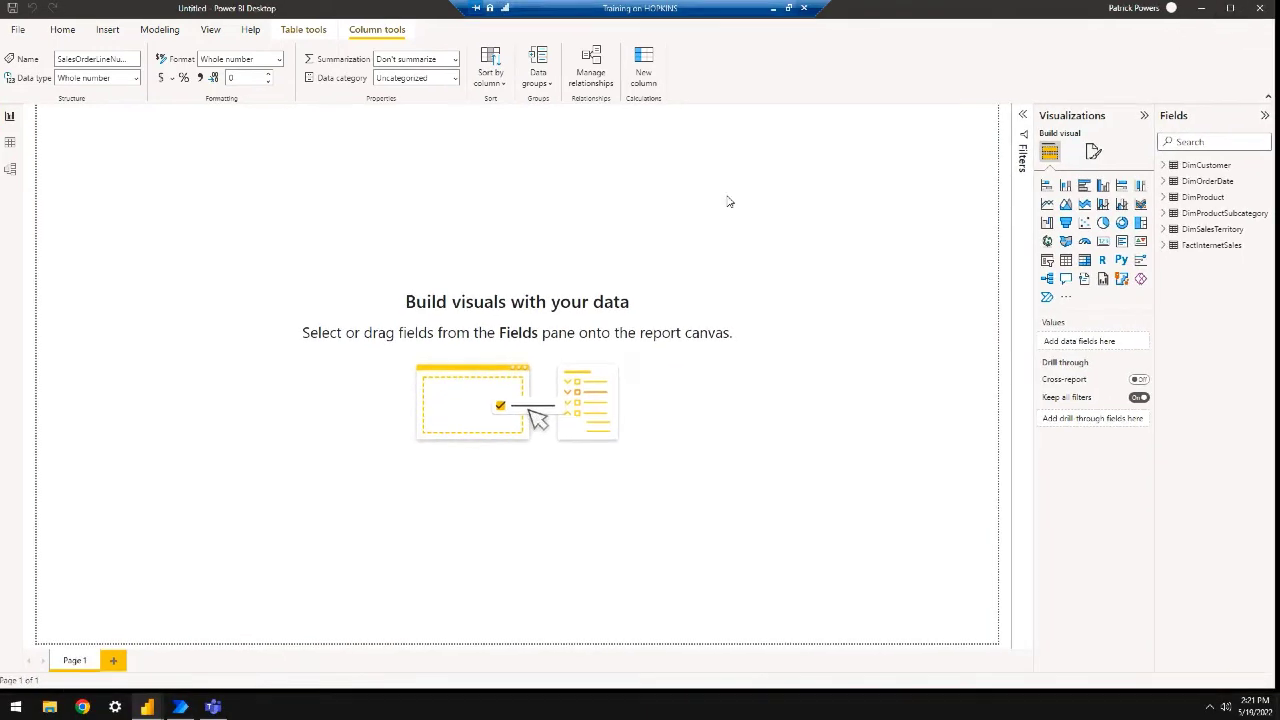
Discard the old report without saving for a fresh blank one, then toggle the ribbon to simplified and back
{"action": "left_click", "coordinate": [18, 29]}
{"action": "left_click", "coordinate": [57, 50]}
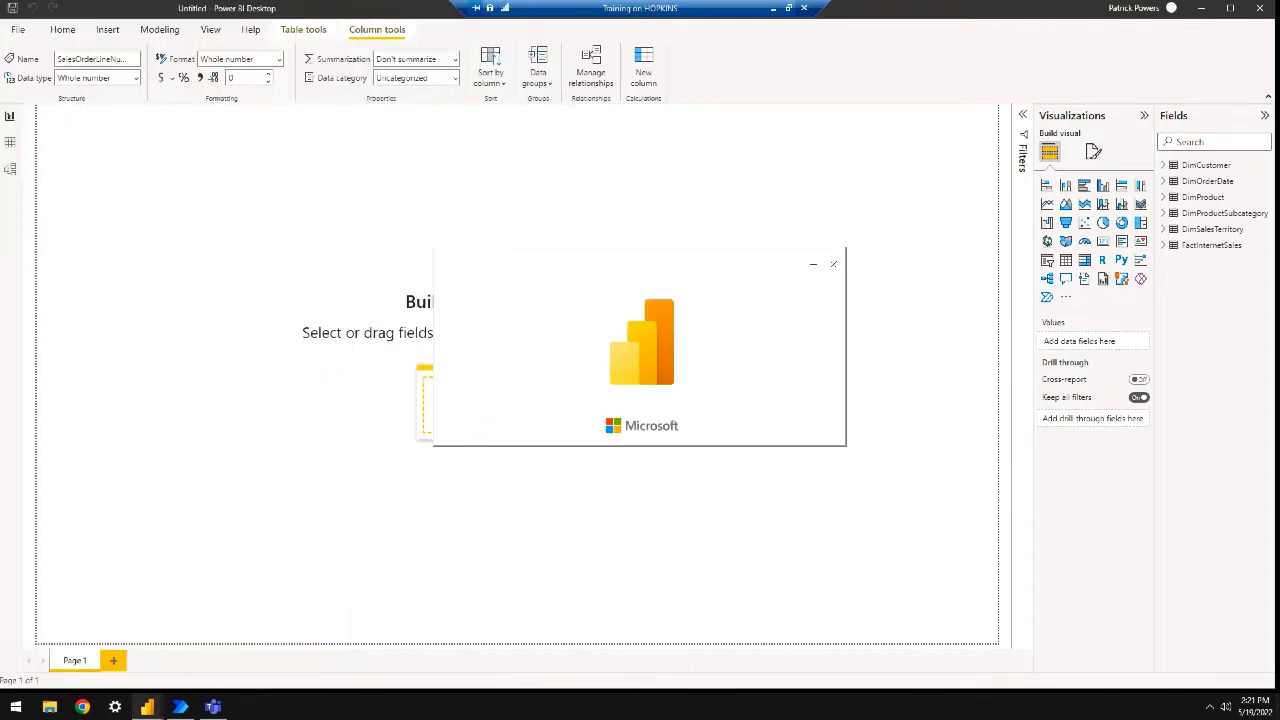
{"action": "left_click", "coordinate": [1260, 8]}
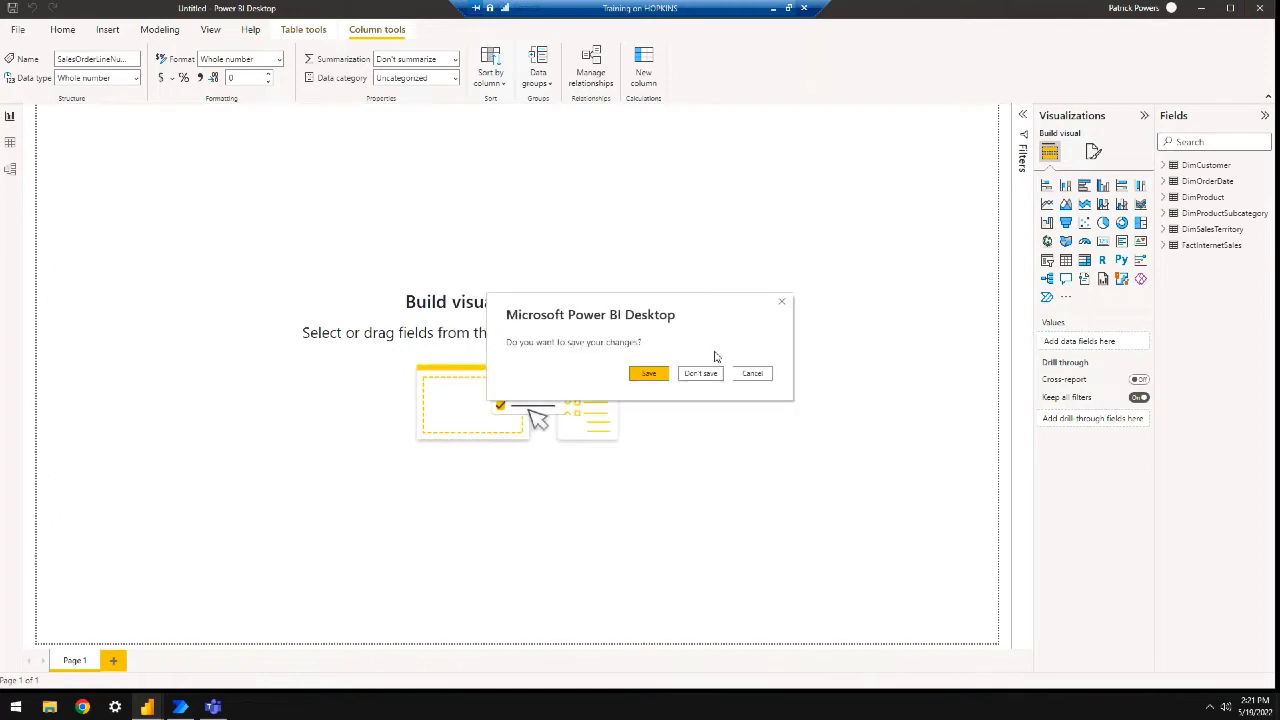
{"action": "left_click", "coordinate": [701, 373]}
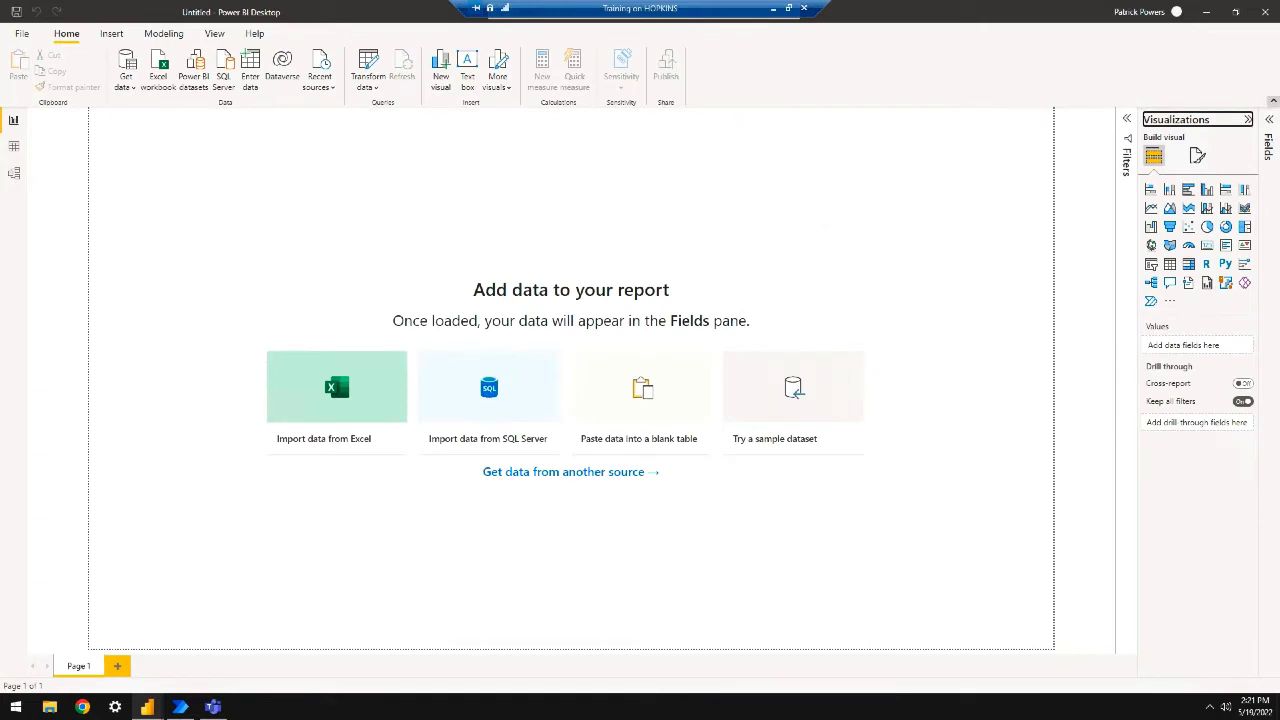
{"action": "left_click", "coordinate": [1273, 101]}
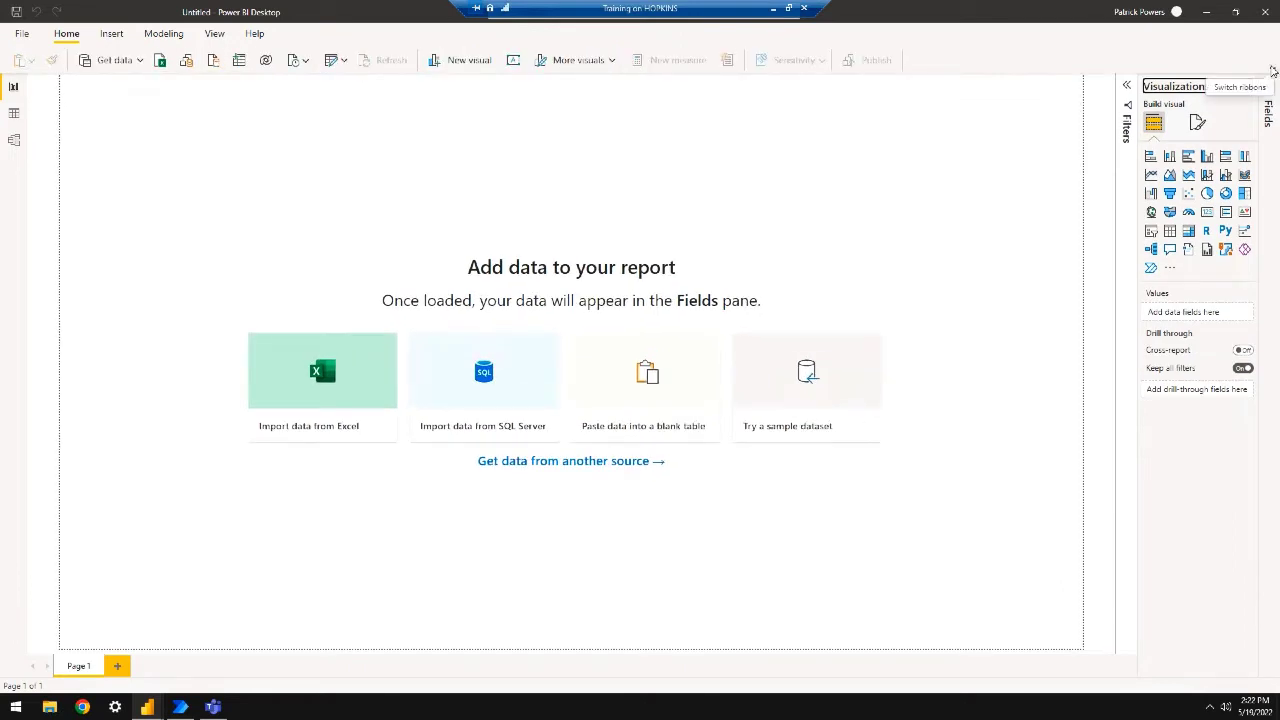
{"action": "left_click", "coordinate": [1272, 69]}
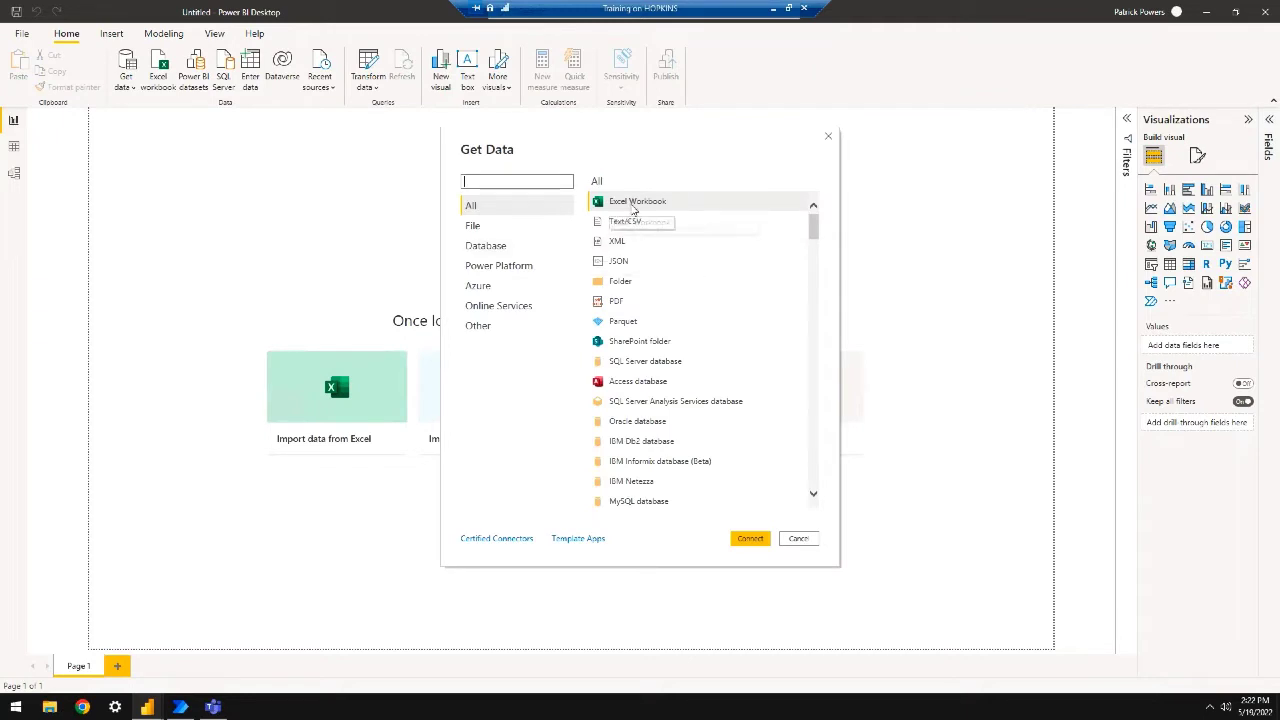
Load DimCustomer, DimOrderDate, DimProduct, DimProductSubcategory, DimSalesTerritory and FactInternetSales from PBI Overview Data.xlsx
{"action": "double_click", "coordinate": [630, 204]}
{"action": "double_click", "coordinate": [176, 97]}
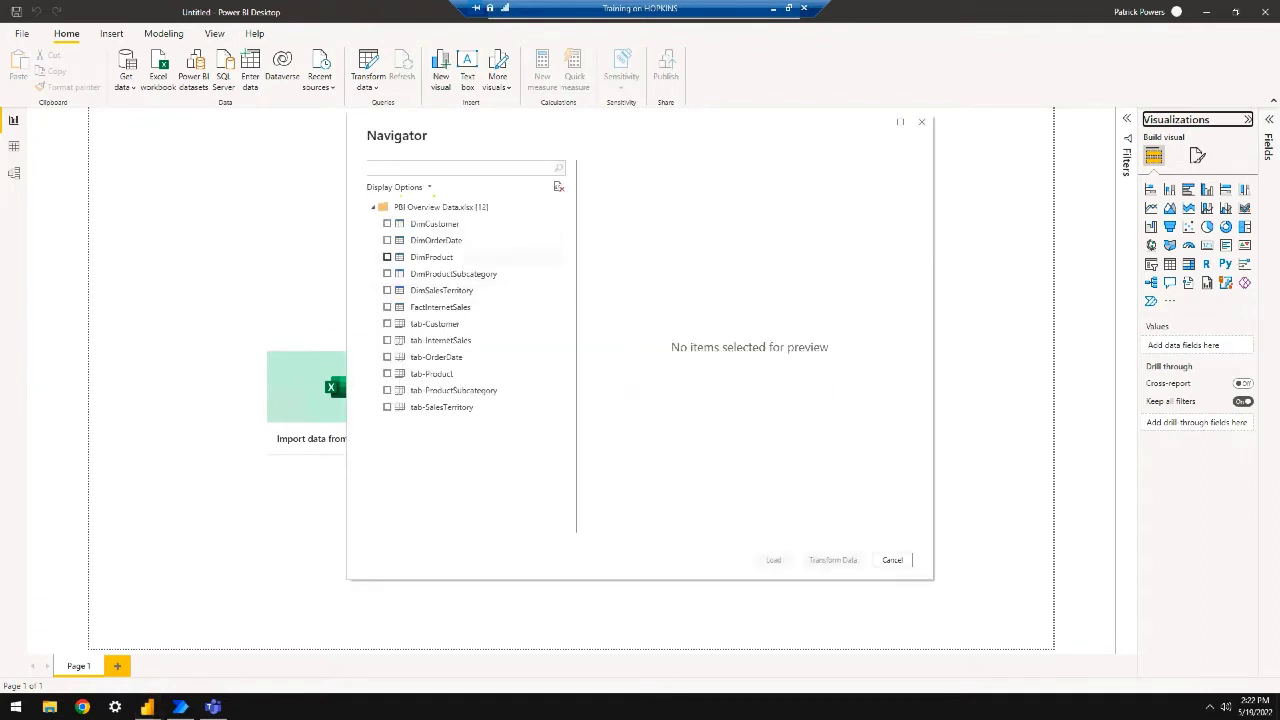
{"action": "left_click", "coordinate": [387, 224]}
{"action": "left_click", "coordinate": [387, 240]}
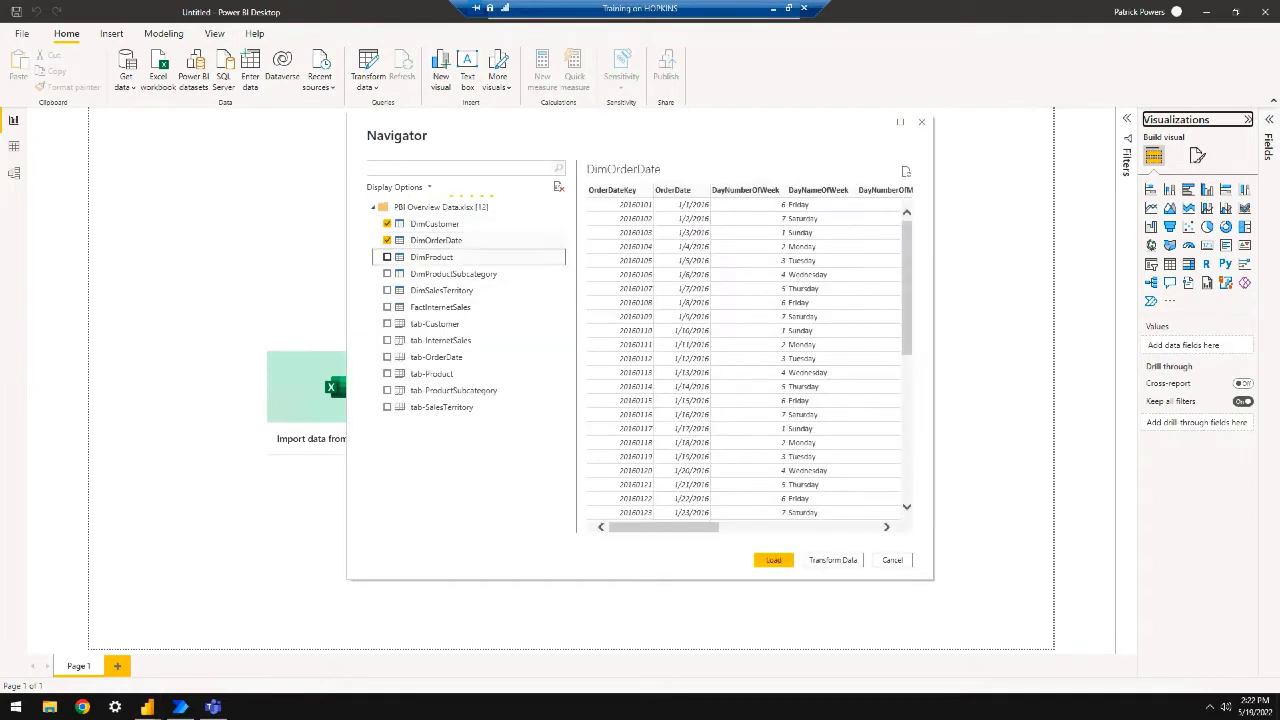
{"action": "left_click", "coordinate": [387, 257]}
{"action": "left_click", "coordinate": [387, 274]}
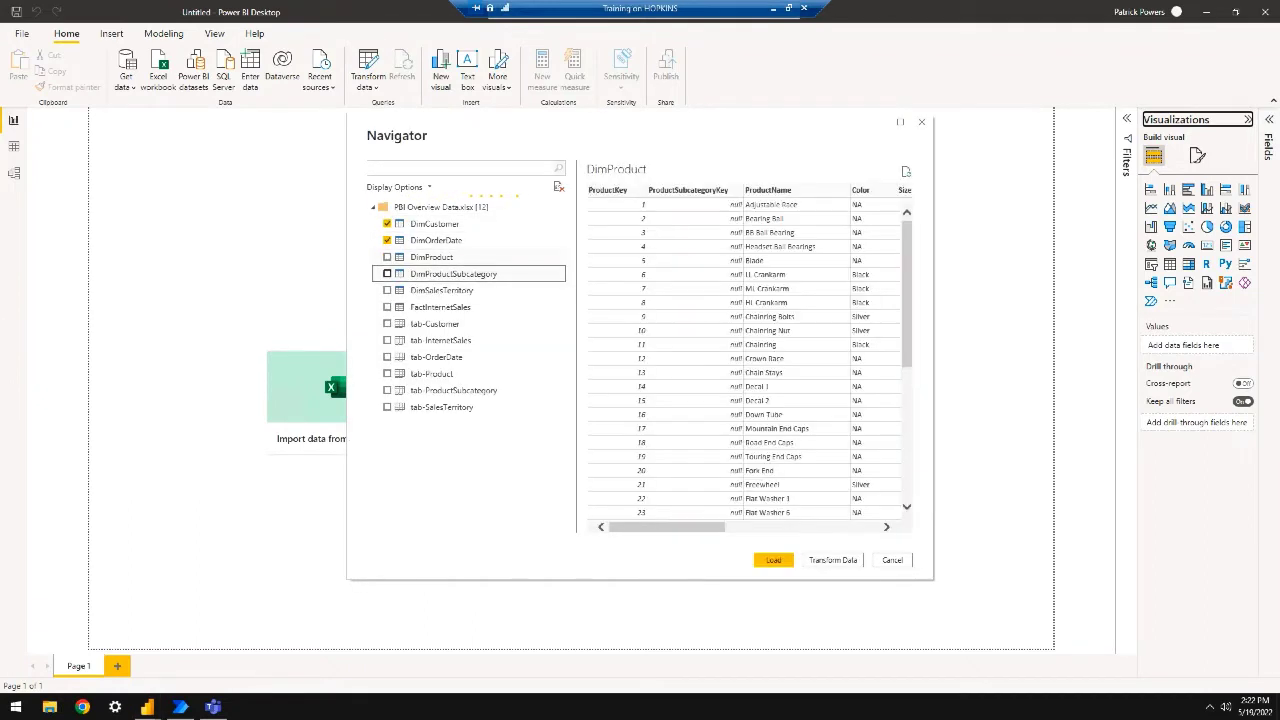
{"action": "left_click", "coordinate": [387, 290]}
{"action": "left_click", "coordinate": [387, 307]}
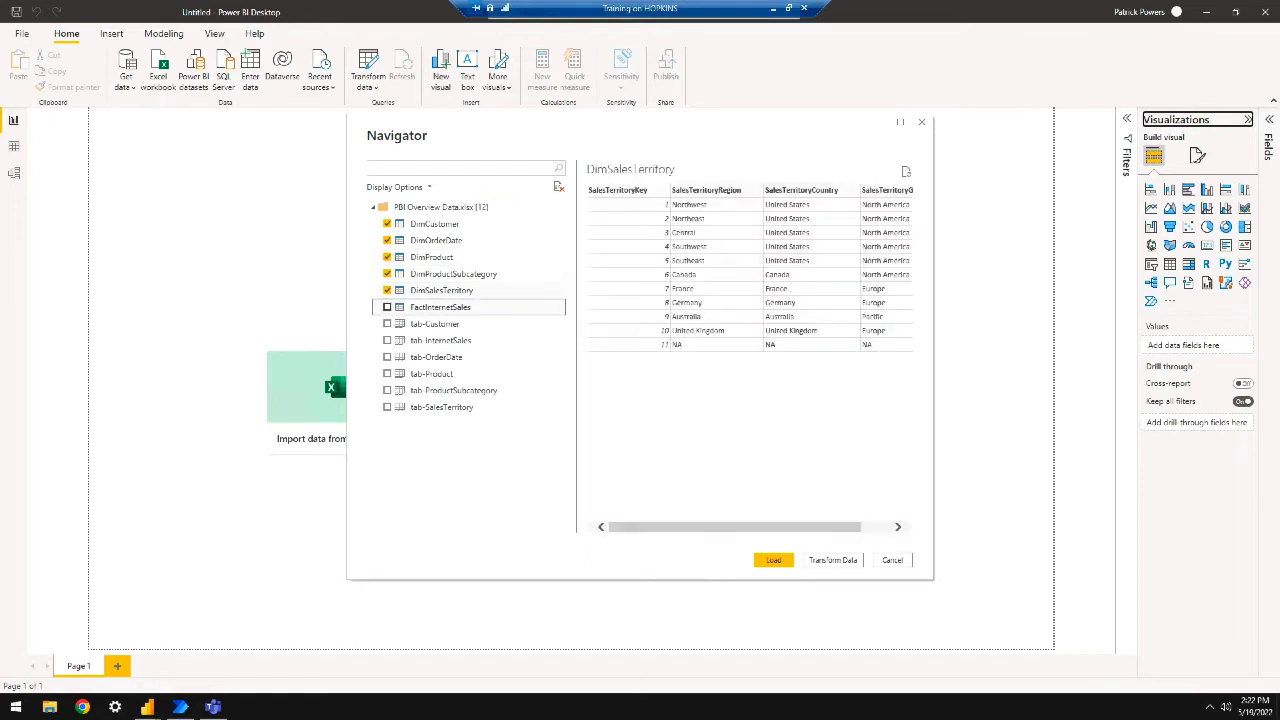
{"action": "left_click", "coordinate": [776, 563]}
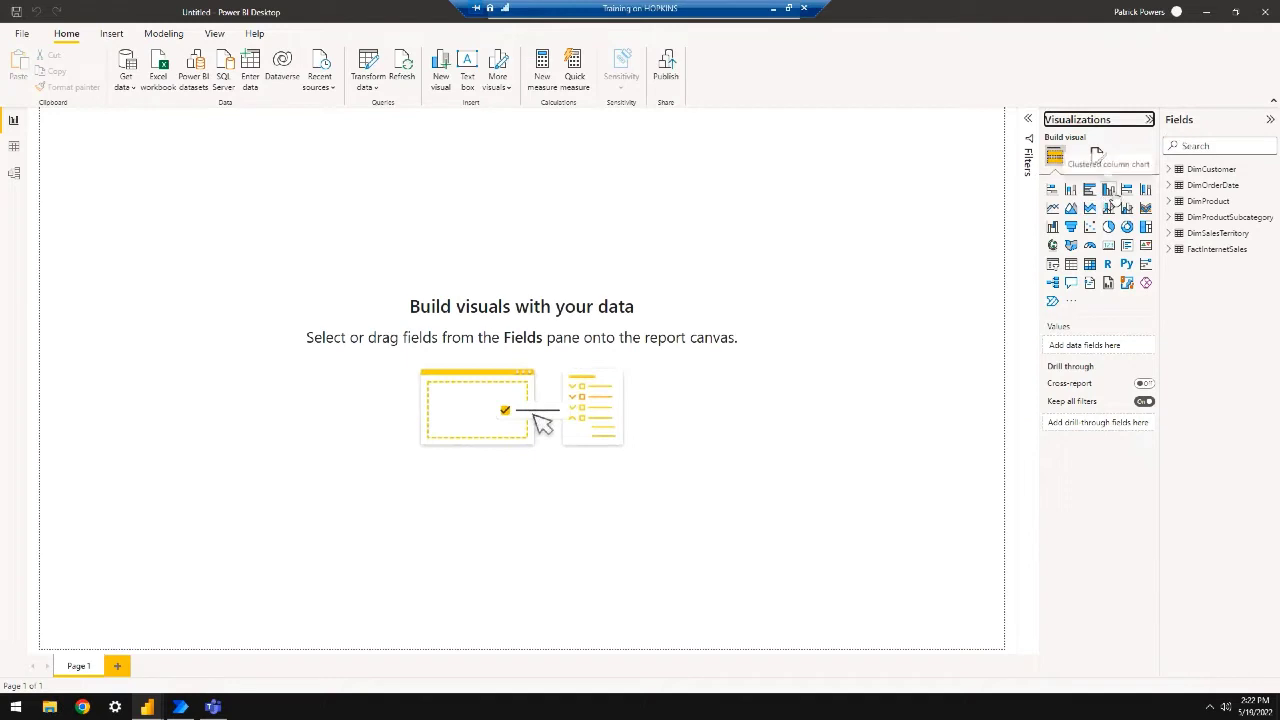
Add a clustered column chart and enlarge it to fill the canvas
{"action": "left_click", "coordinate": [1107, 194]}
{"action": "left_click_drag", "start_coordinate": [193, 234], "coordinate": [186, 279]}
{"action": "left_click_drag", "start_coordinate": [215, 352], "coordinate": [903, 600]}
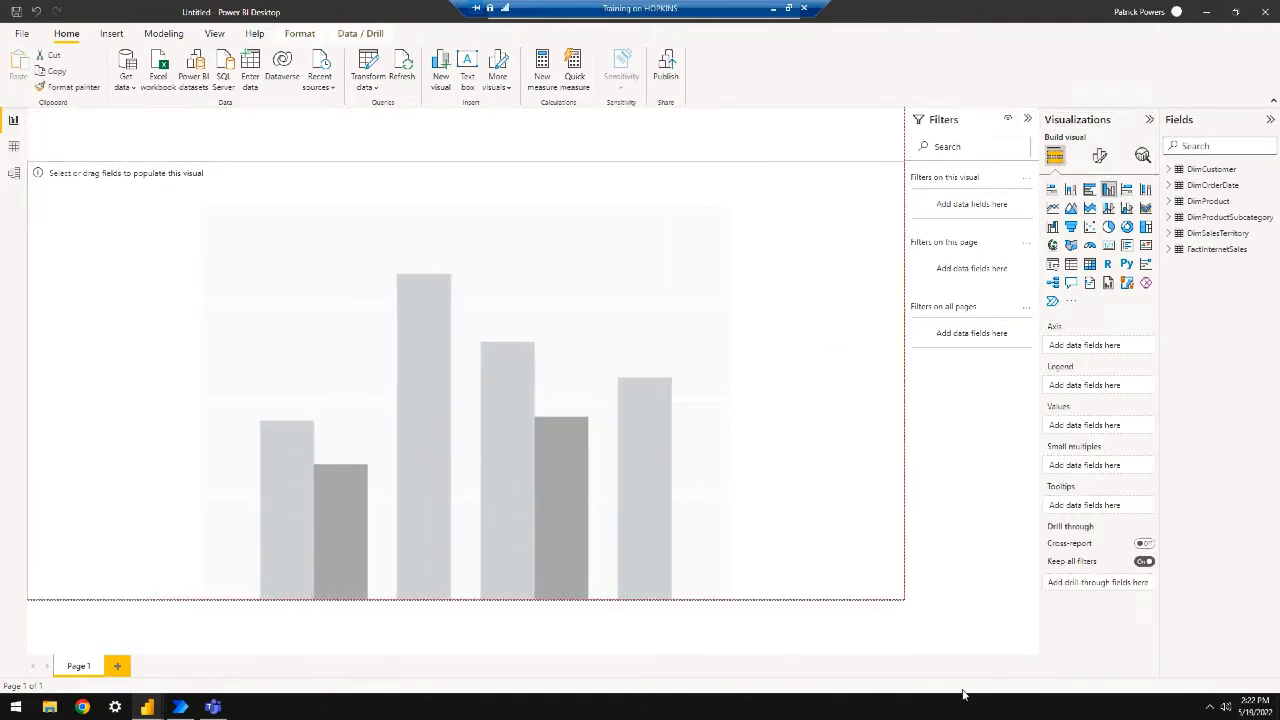
Chart FactInternetSales SalesAmount by DimCustomer Country
{"action": "left_click", "coordinate": [1171, 169]}
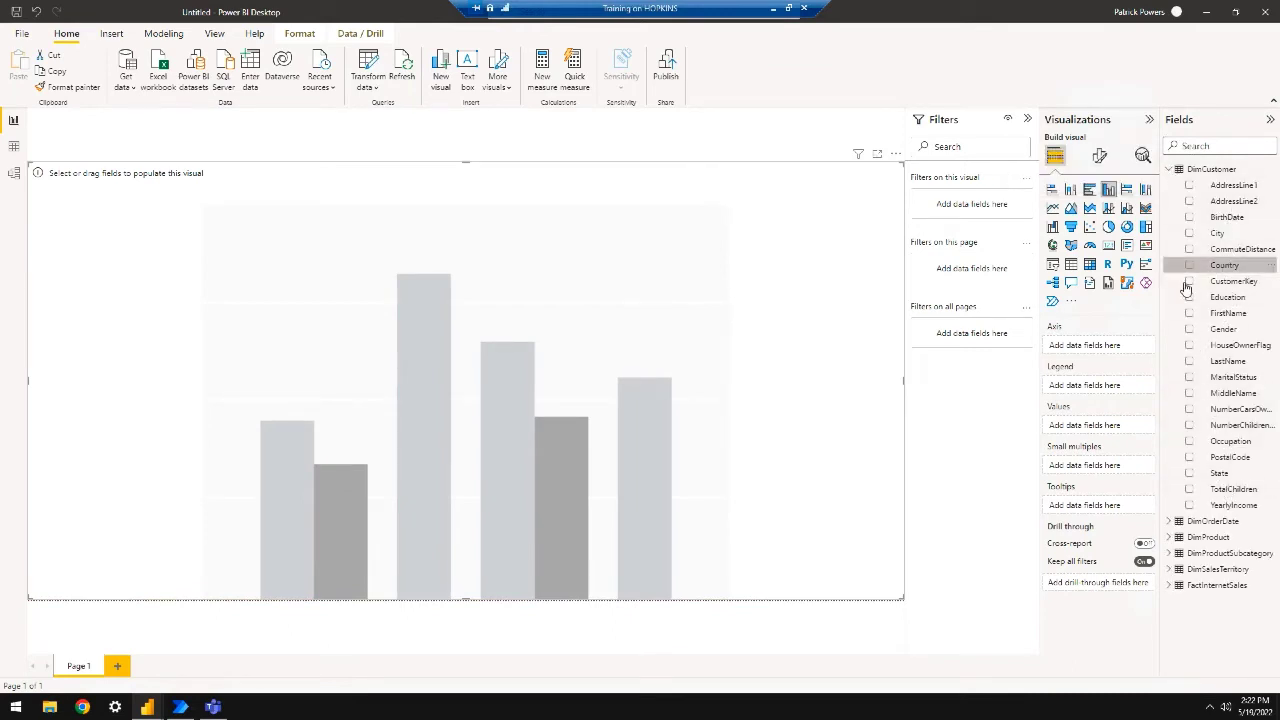
{"action": "left_click_drag", "start_coordinate": [1222, 266], "coordinate": [1085, 345]}
{"action": "left_click", "coordinate": [1169, 169]}
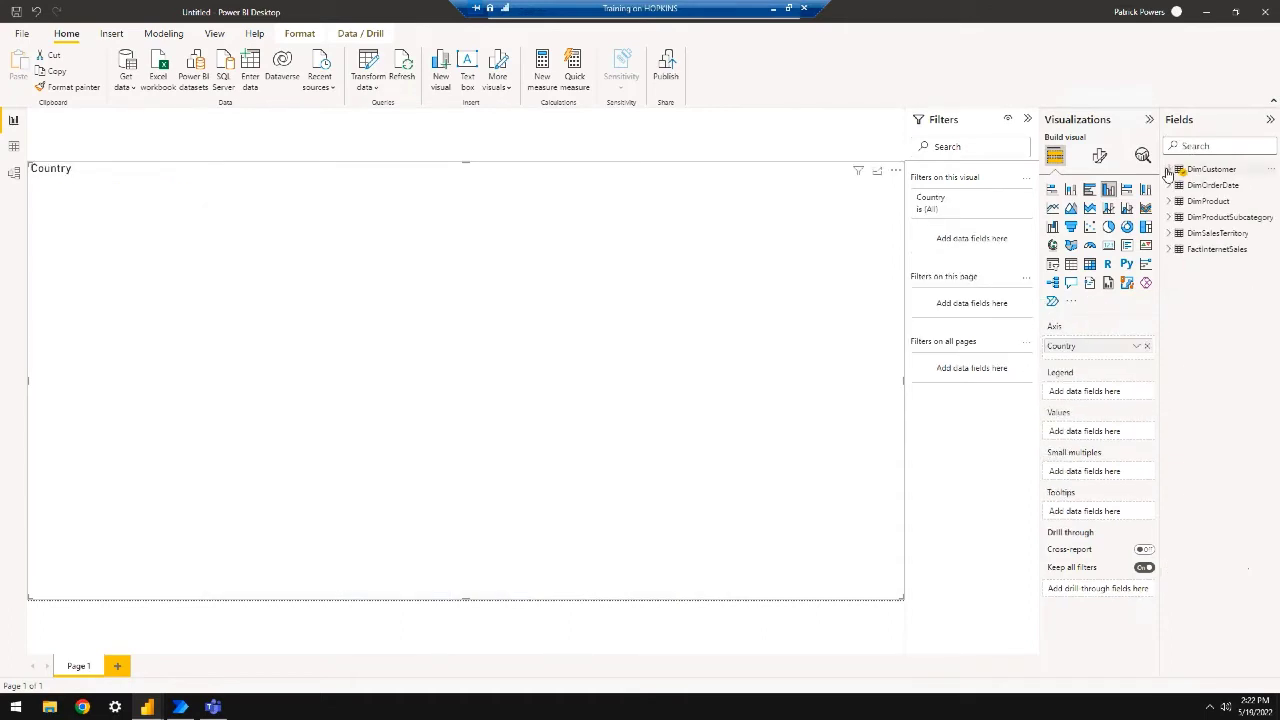
{"action": "left_click", "coordinate": [1169, 233]}
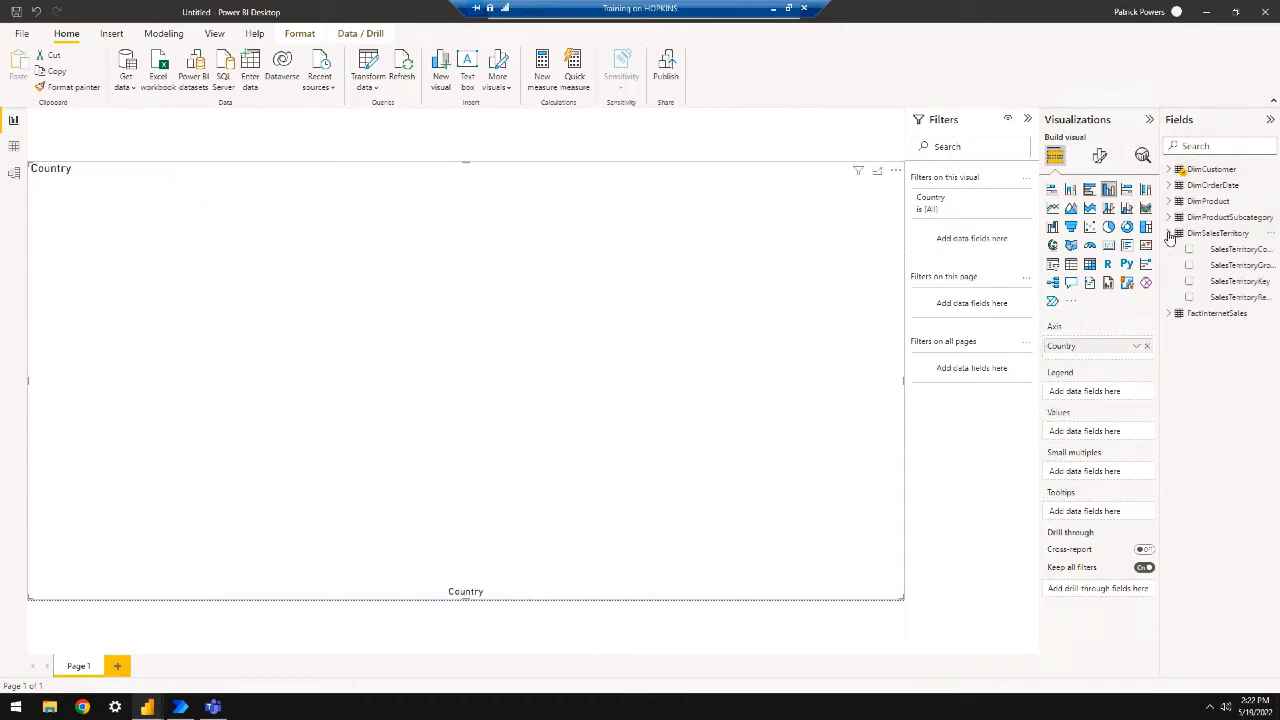
{"action": "left_click", "coordinate": [1169, 313]}
{"action": "left_click_drag", "start_coordinate": [1233, 393], "coordinate": [1095, 434]}
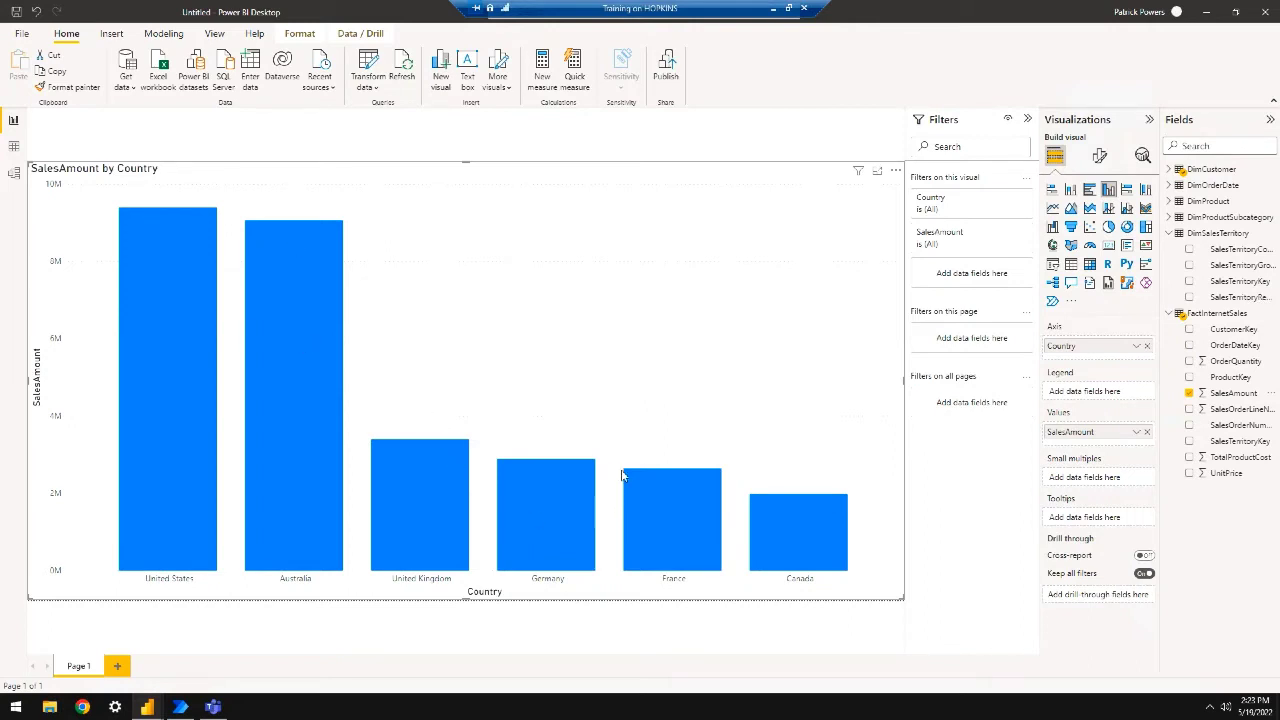
{"action": "mouse_move", "coordinate": [566, 481]}
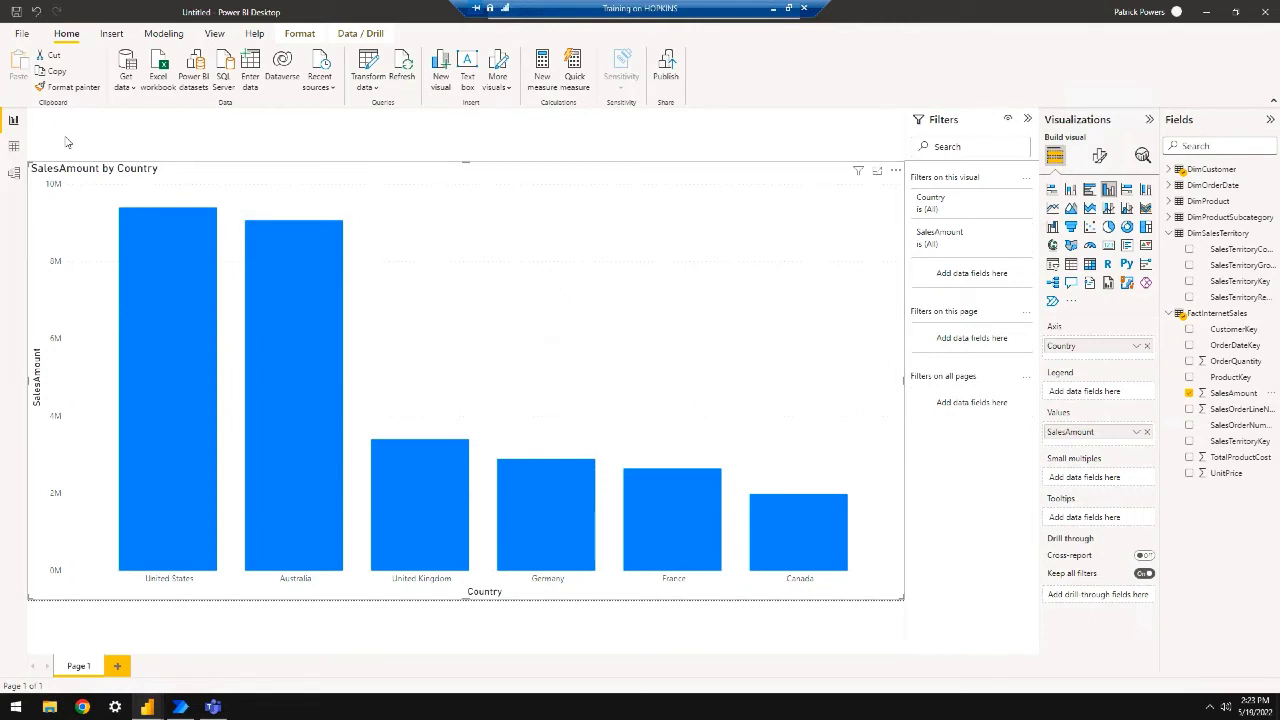
Undo the accidental Power Automate conversion so the SalesAmount by Country chart returns
{"action": "left_click", "coordinate": [1053, 301]}
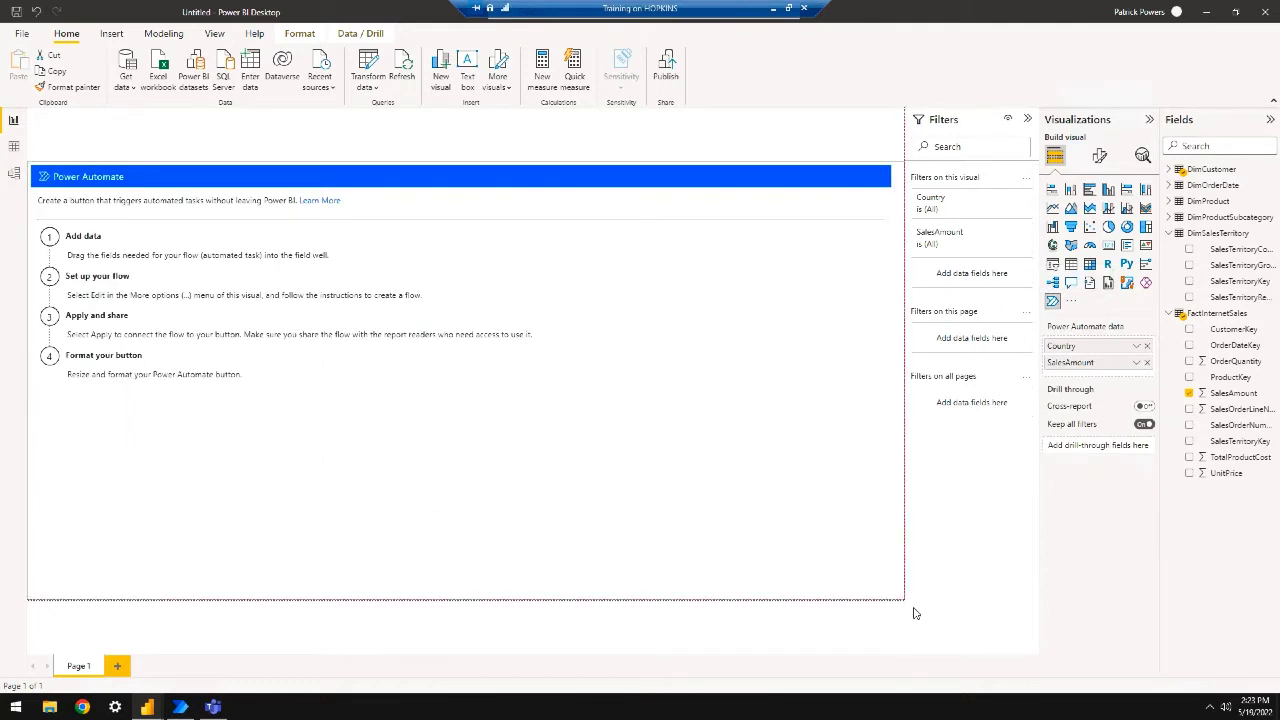
{"action": "left_click_drag", "start_coordinate": [912, 606], "coordinate": [456, 399]}
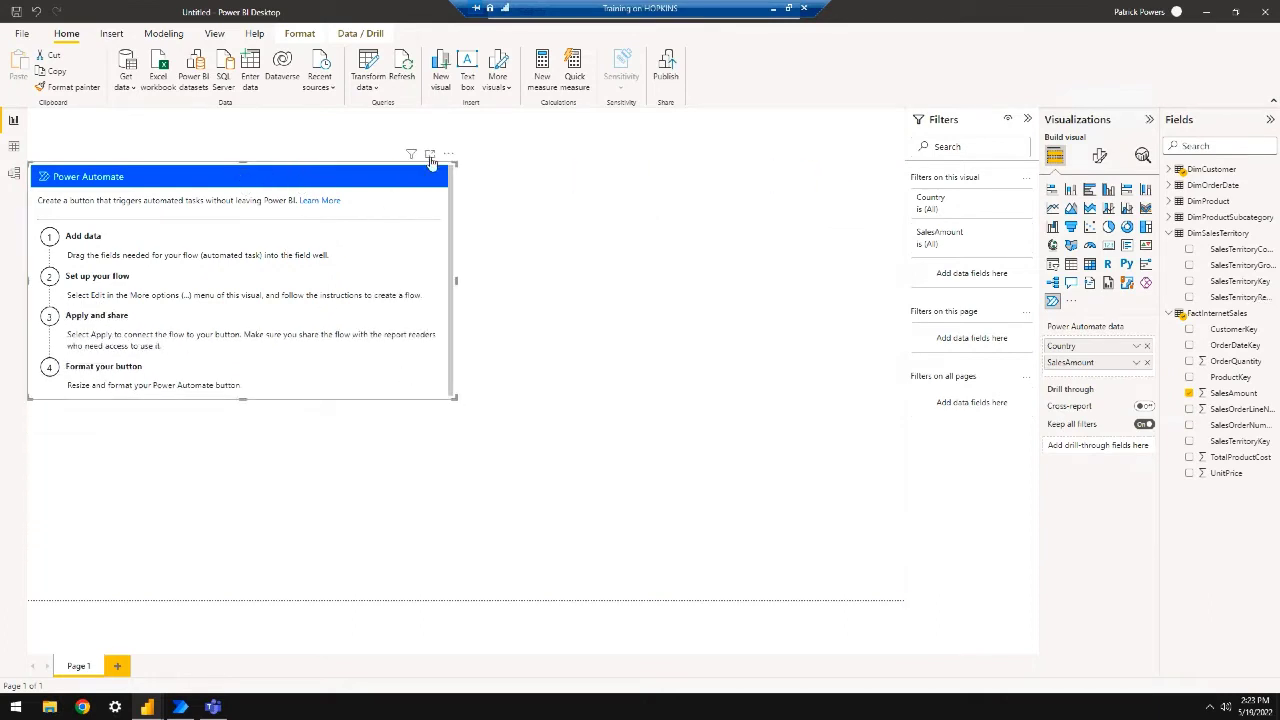
{"action": "left_click", "coordinate": [38, 11]}
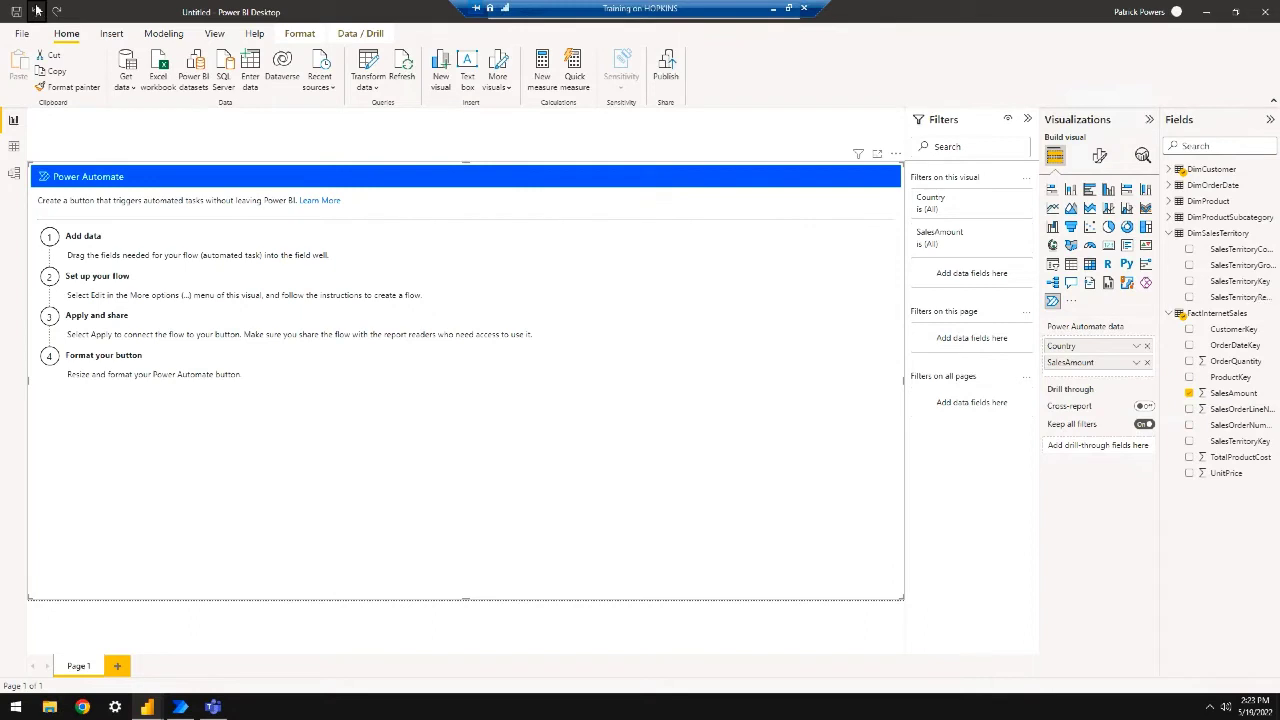
{"action": "left_click", "coordinate": [37, 11]}
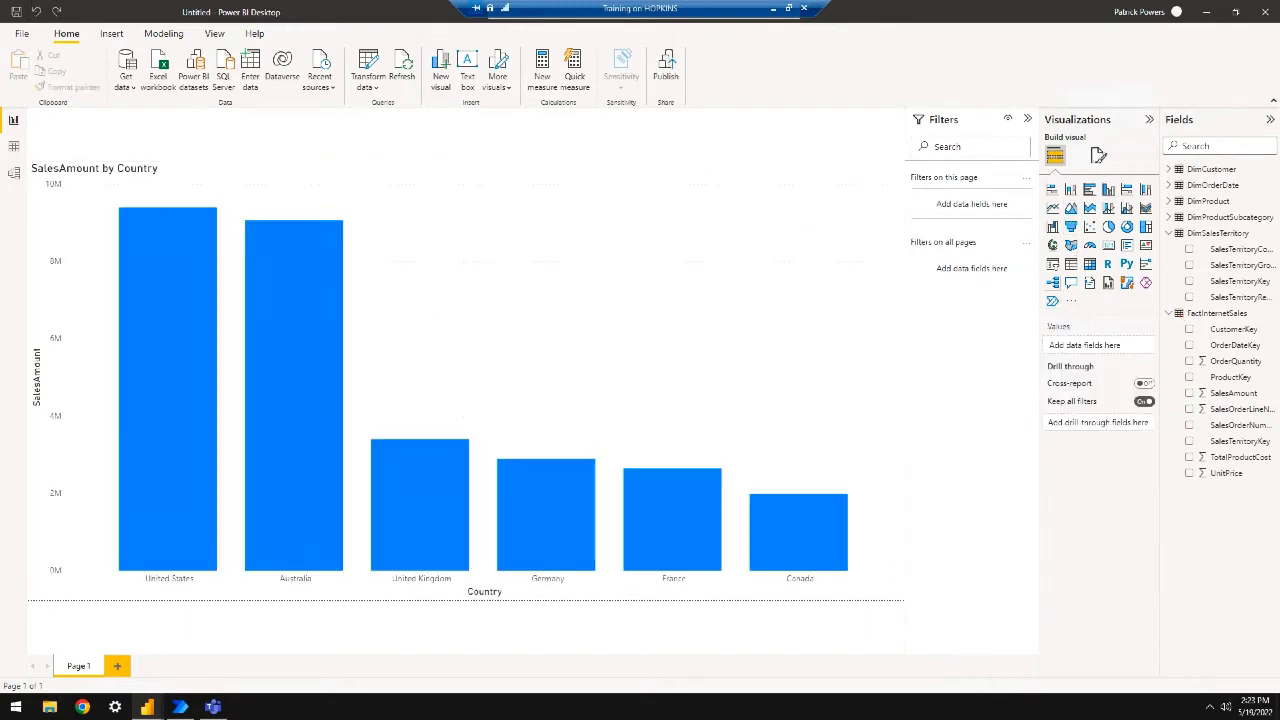
Add a separate Power Automate visual at the canvas's top-left and enlarge it
{"action": "left_click", "coordinate": [1052, 300]}
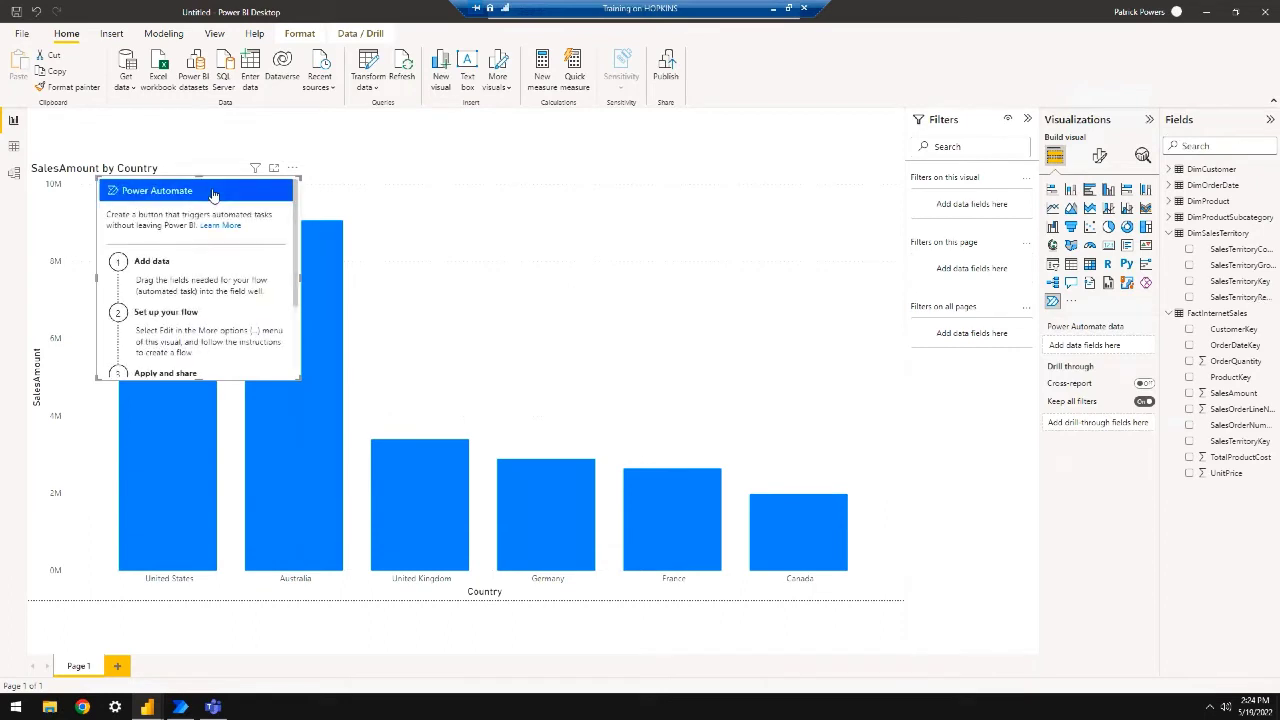
{"action": "left_click_drag", "start_coordinate": [232, 187], "coordinate": [187, 120]}
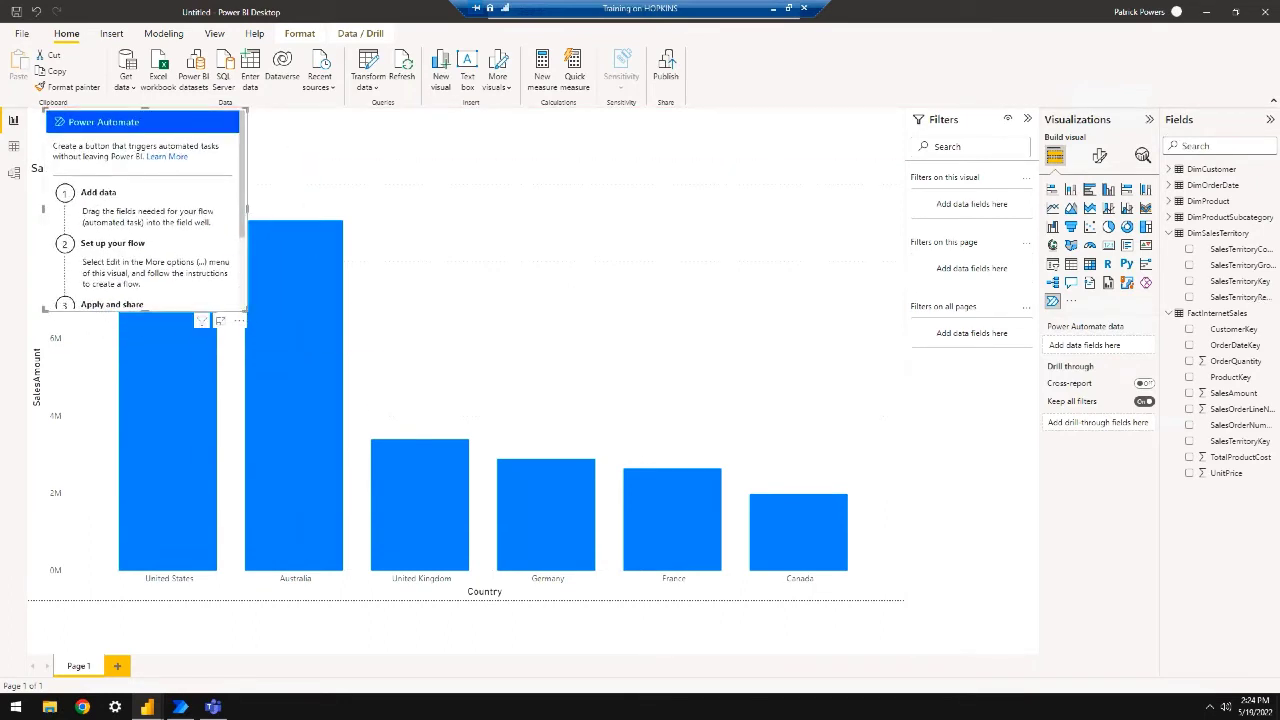
{"action": "left_click_drag", "start_coordinate": [246, 311], "coordinate": [338, 368]}
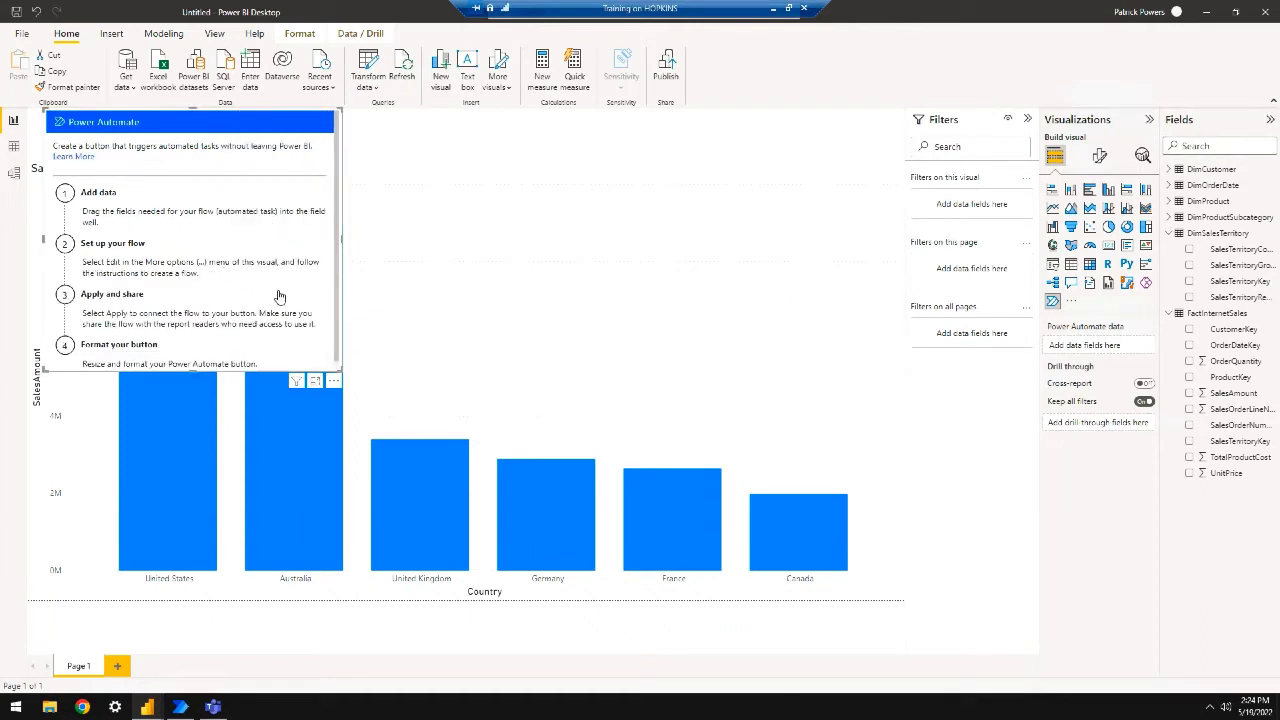
{"action": "left_click", "coordinate": [335, 382]}
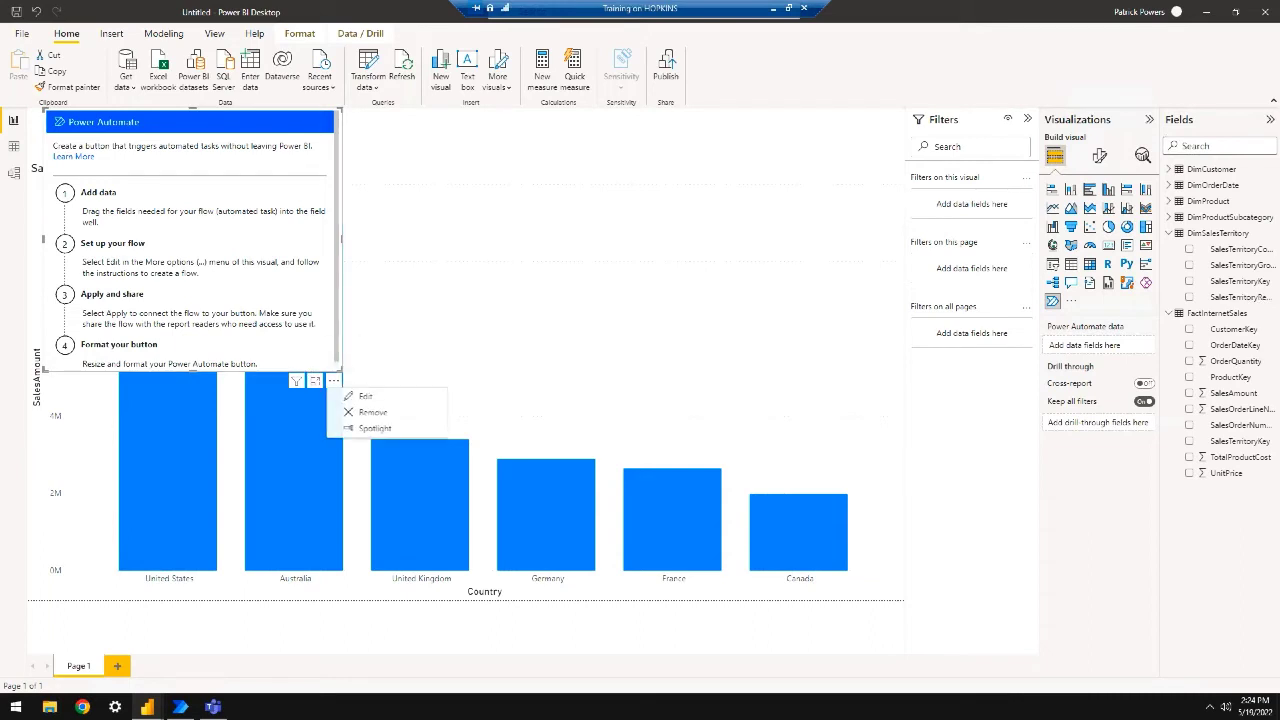
Edit the button's flows and delete the 'Send a Teams message from Power BI' flow
{"action": "left_click", "coordinate": [391, 401]}
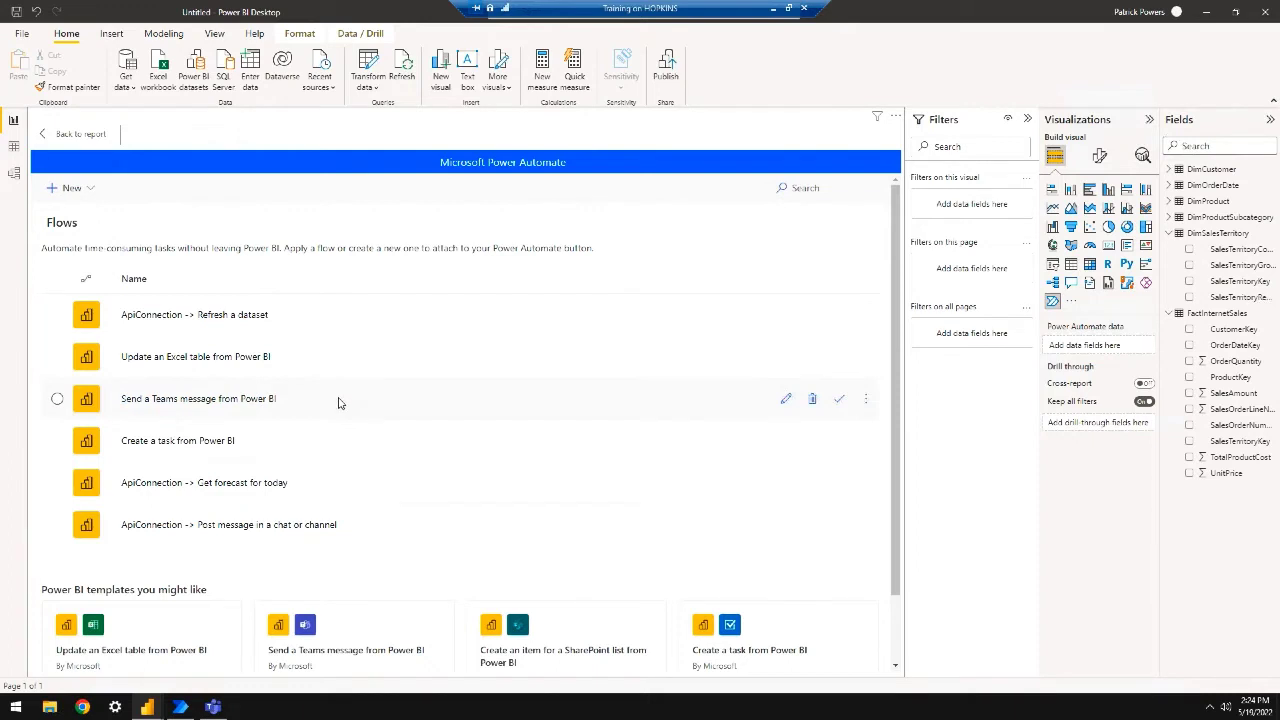
{"action": "left_click", "coordinate": [812, 399]}
{"action": "left_click", "coordinate": [594, 466]}
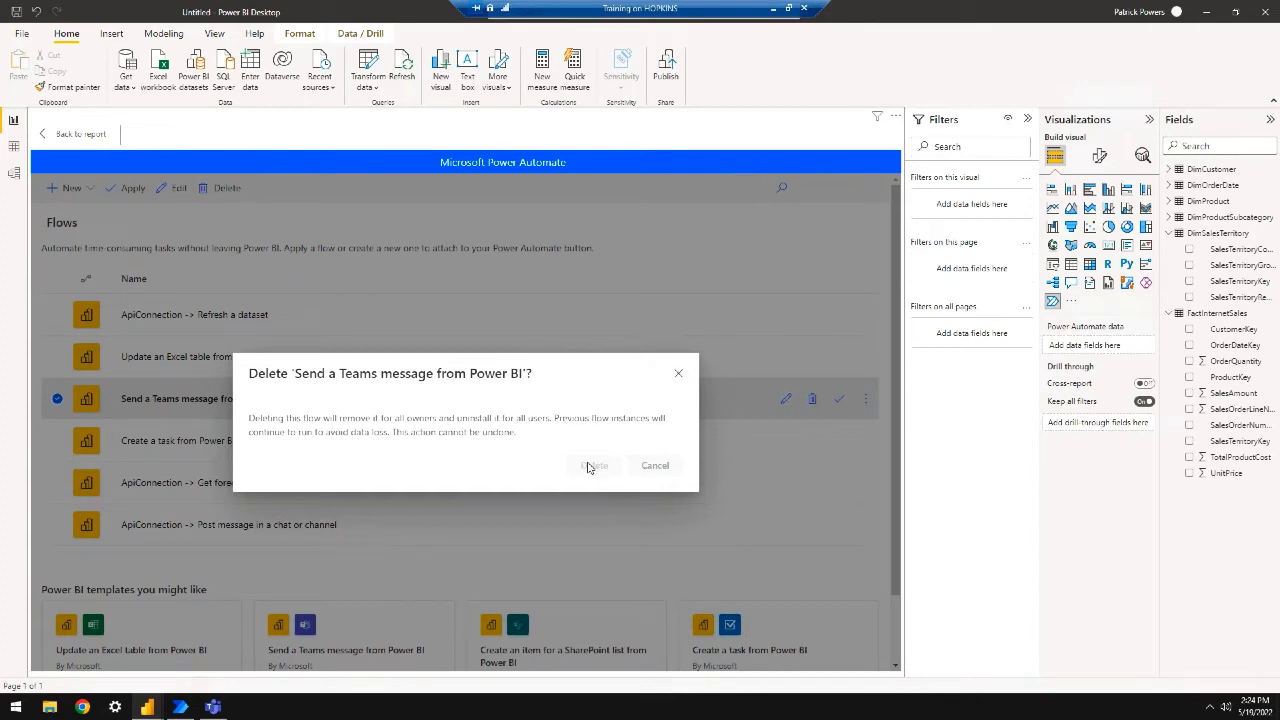
{"action": "scroll", "coordinate": [698, 513], "scroll_direction": "down", "scroll_amount": 1}
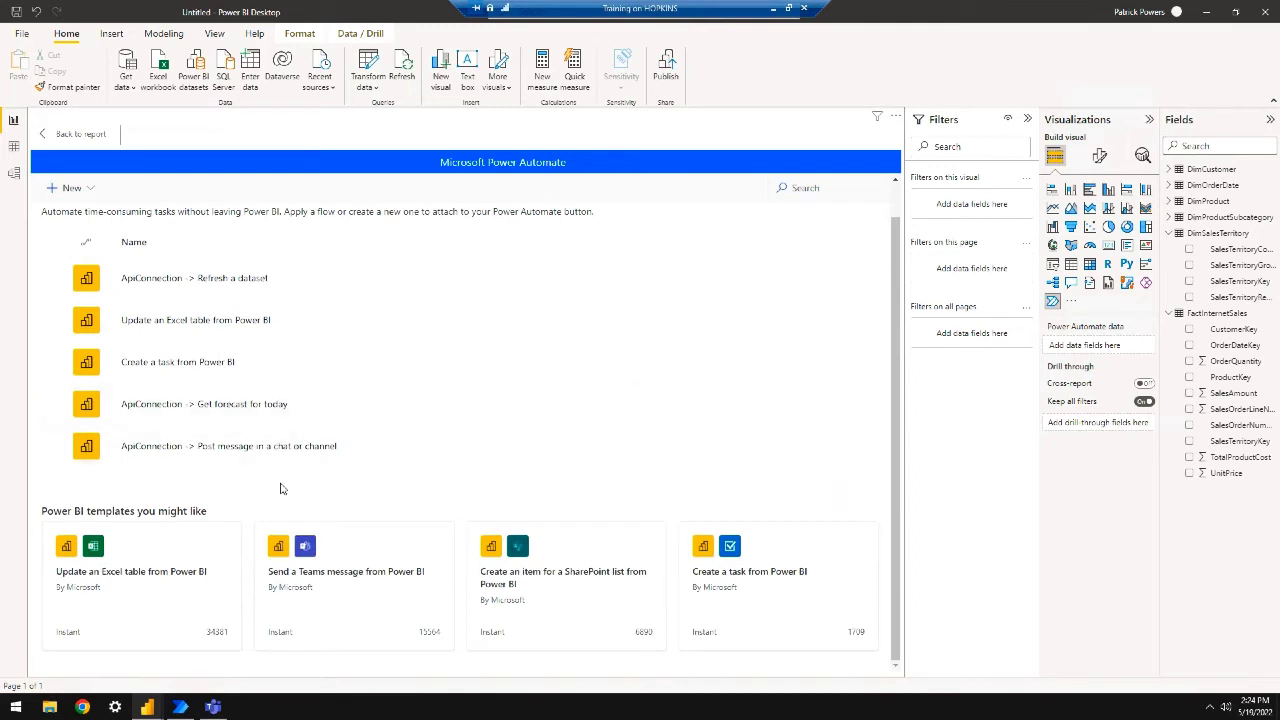
{"action": "mouse_move", "coordinate": [412, 449]}
Create a flow from the 'Send a Teams message from Power BI' template after checking its Power BI connection
{"action": "left_click", "coordinate": [355, 558]}
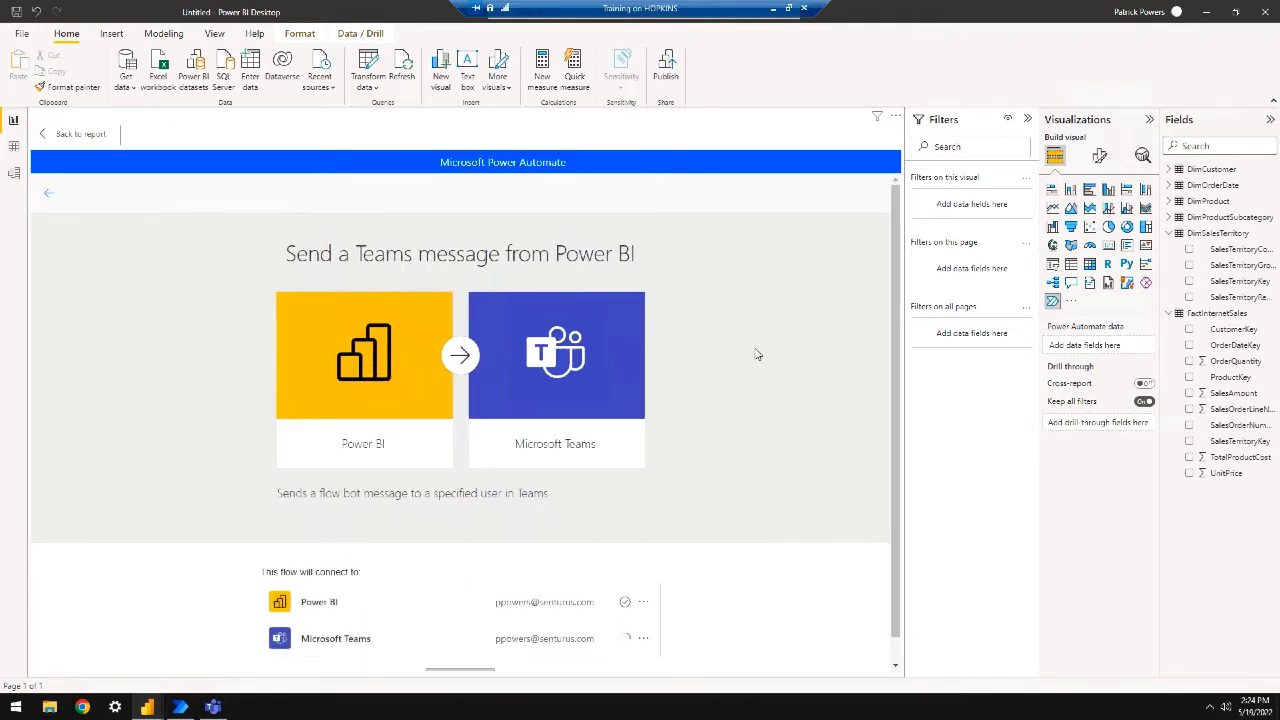
{"action": "scroll", "coordinate": [757, 354], "scroll_direction": "down", "scroll_amount": 1}
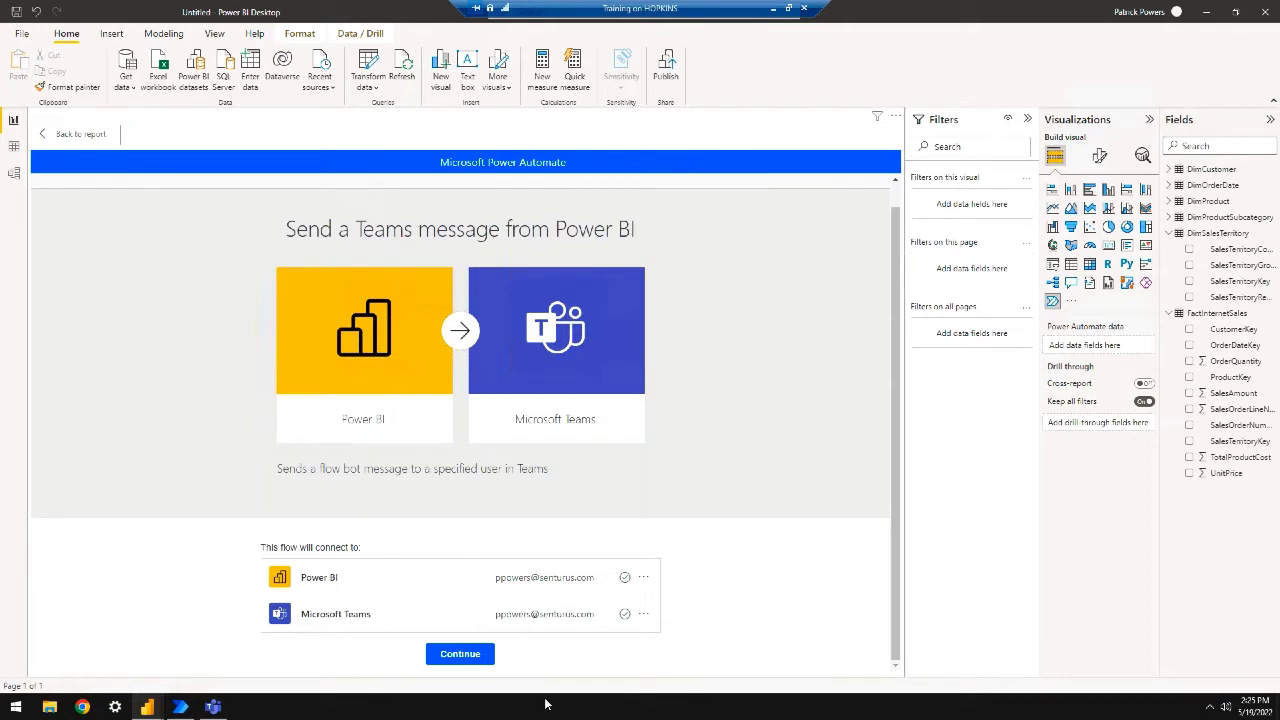
{"action": "left_click", "coordinate": [643, 578]}
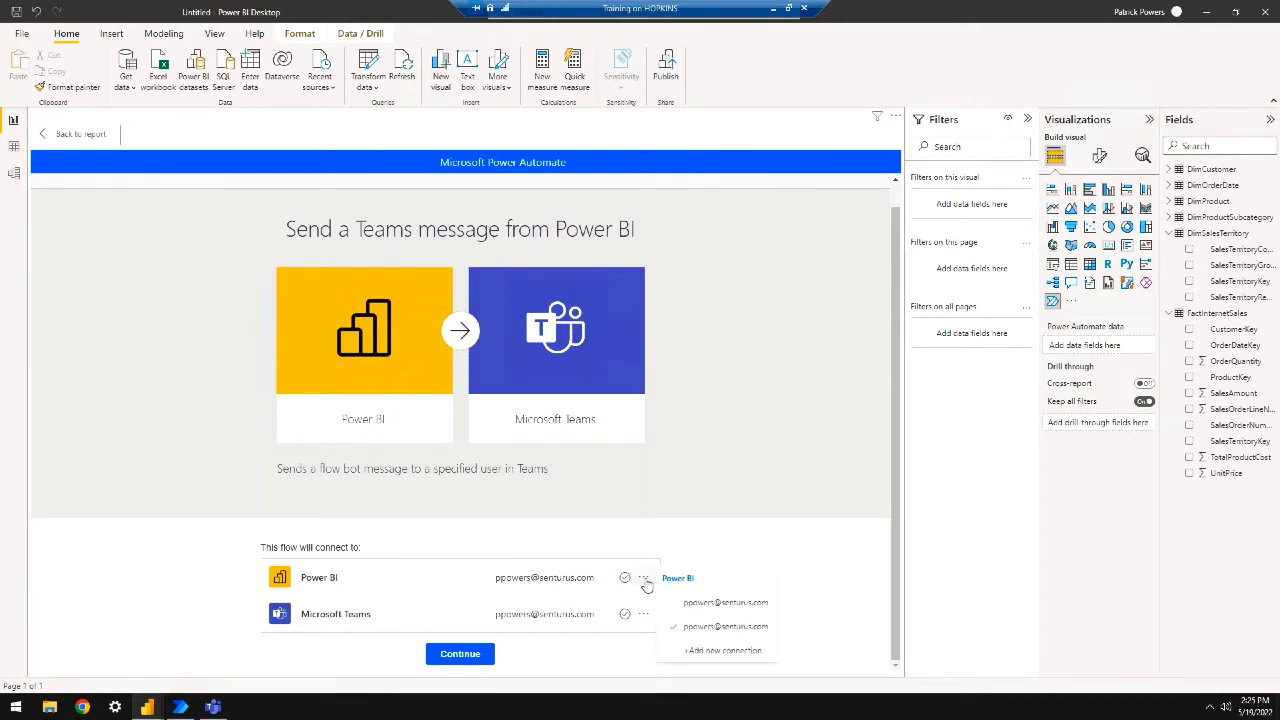
{"action": "left_click", "coordinate": [574, 663]}
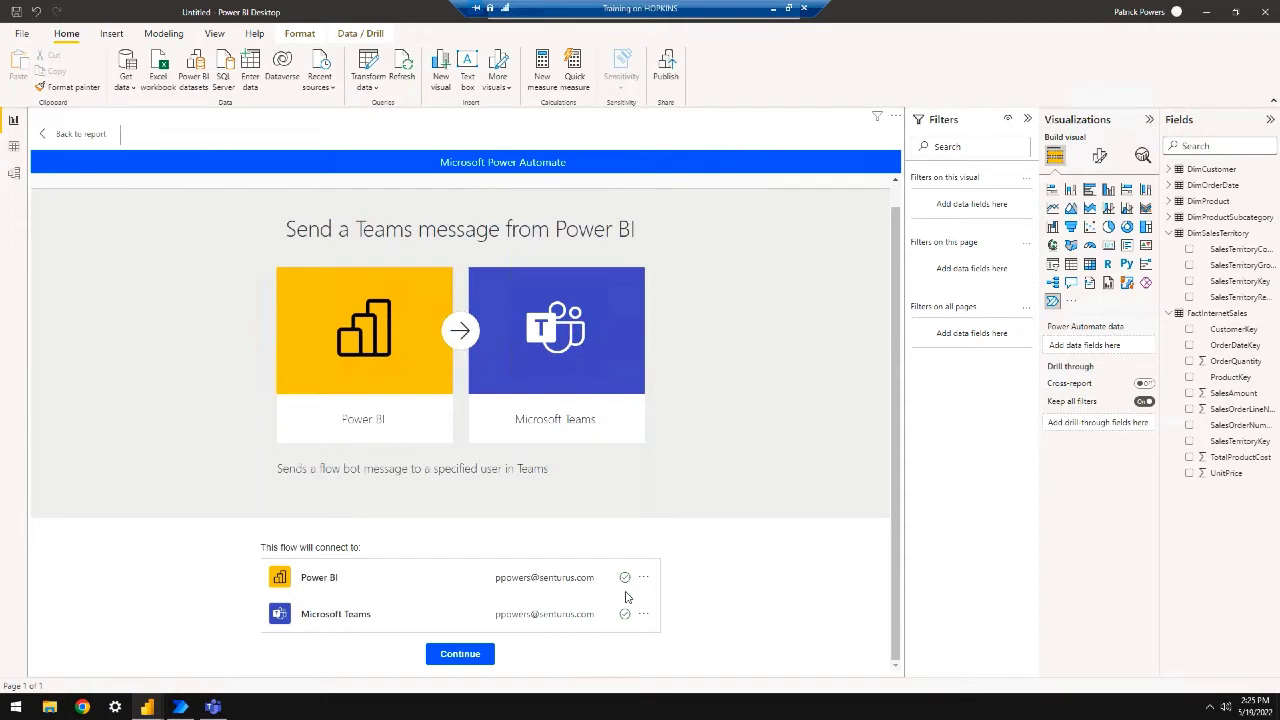
{"action": "left_click", "coordinate": [460, 655]}
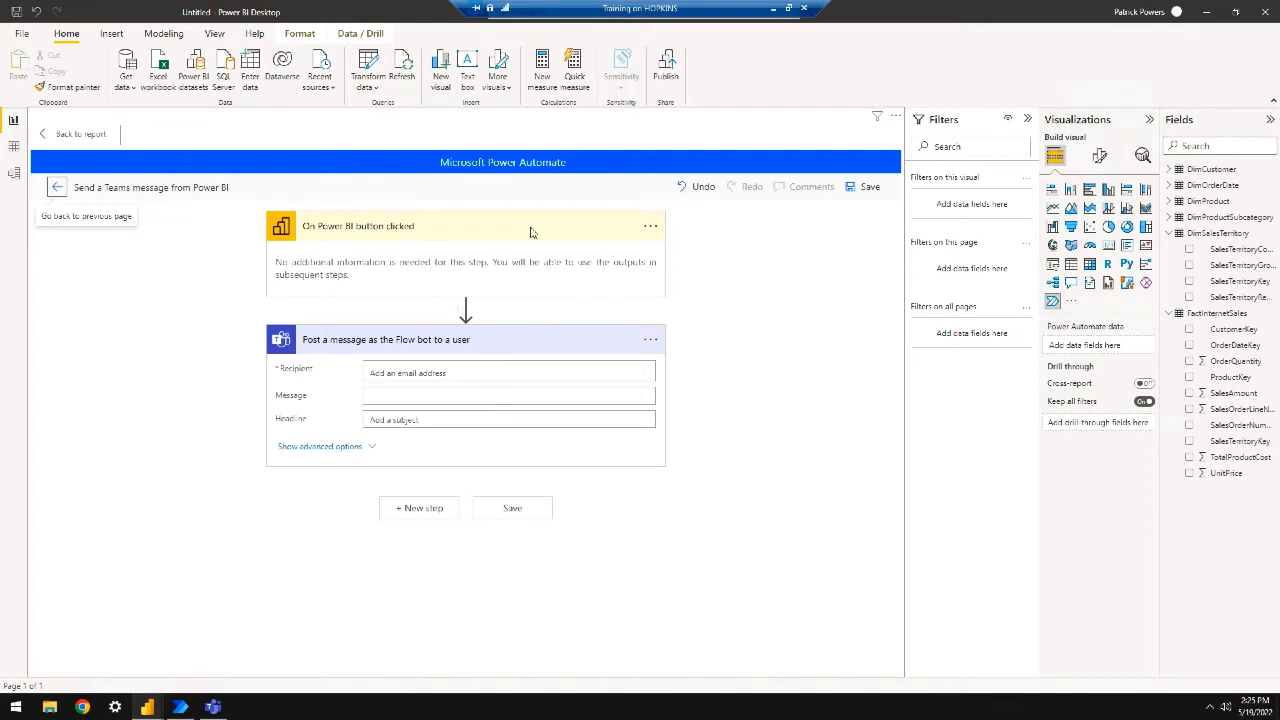
Expand the 'Post a message as the Flow bot to a user' step to reveal its Recipient, Message and Headline fields
{"action": "left_click", "coordinate": [650, 228]}
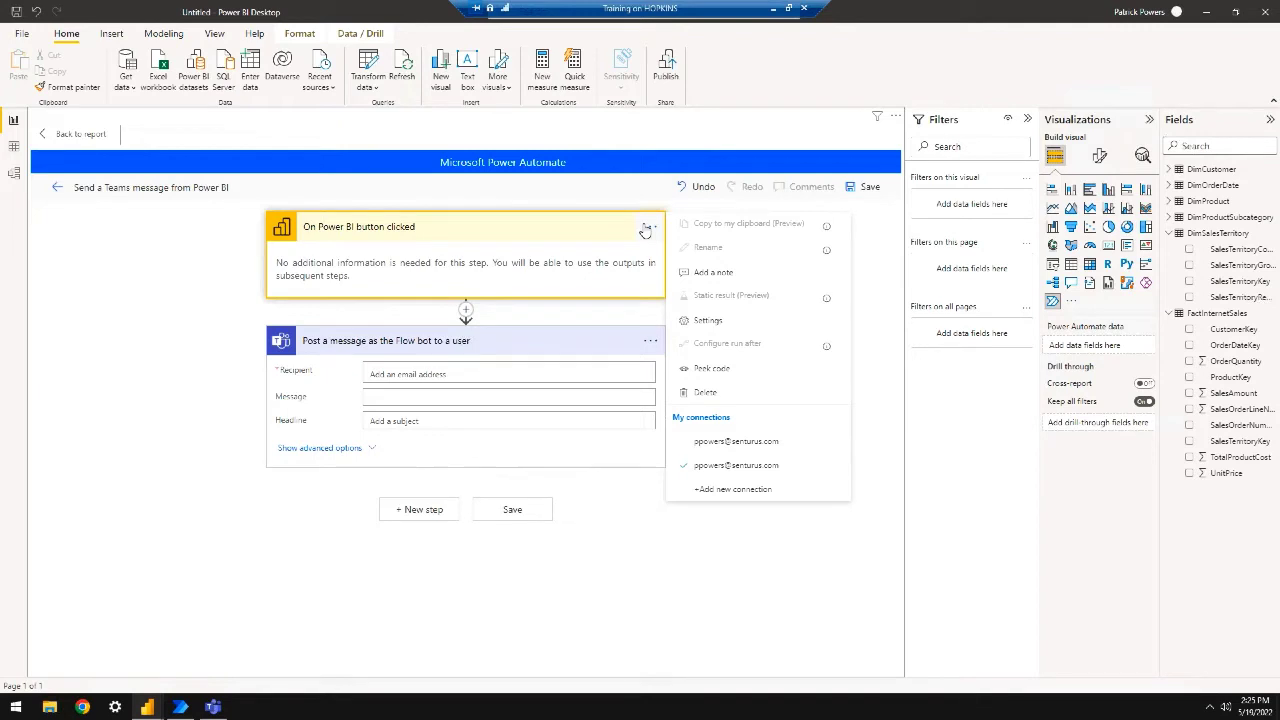
{"action": "left_click", "coordinate": [469, 354]}
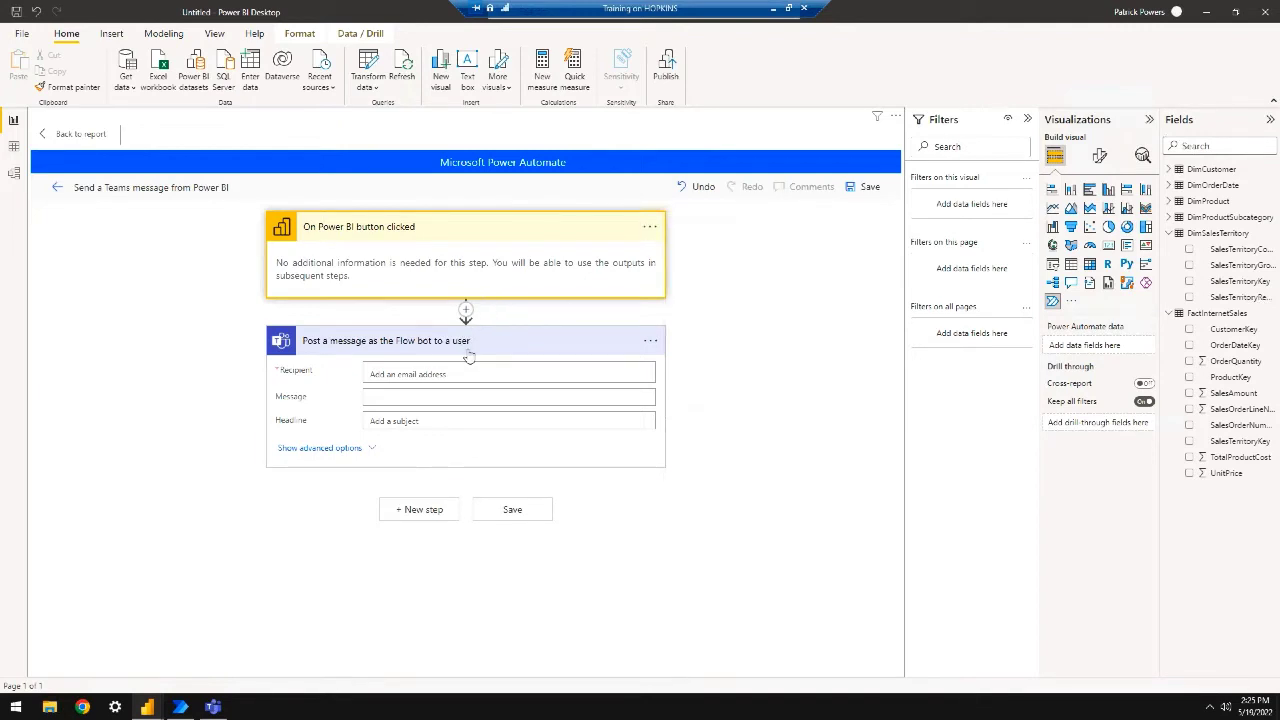
{"action": "left_click", "coordinate": [563, 344]}
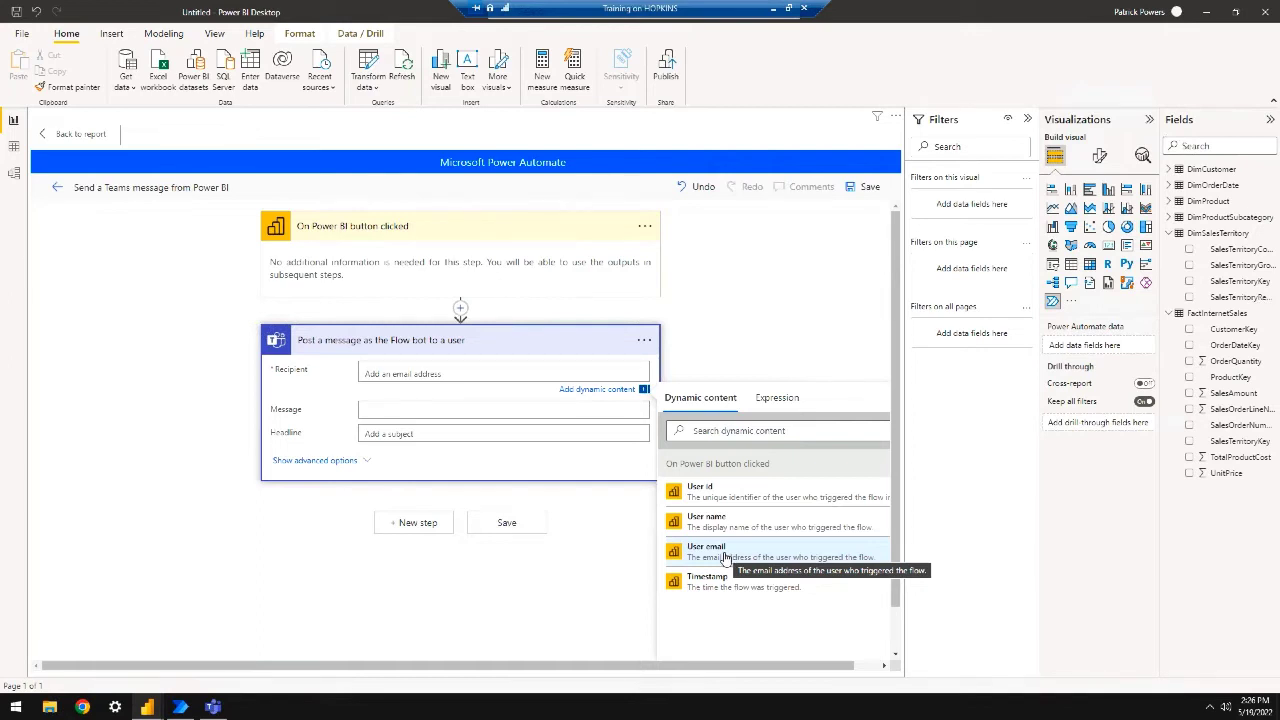
Address the message to User email: 'Review latest German numbers', headline 'New sales numbers posted -' plus Timestamp
{"action": "left_click", "coordinate": [725, 550]}
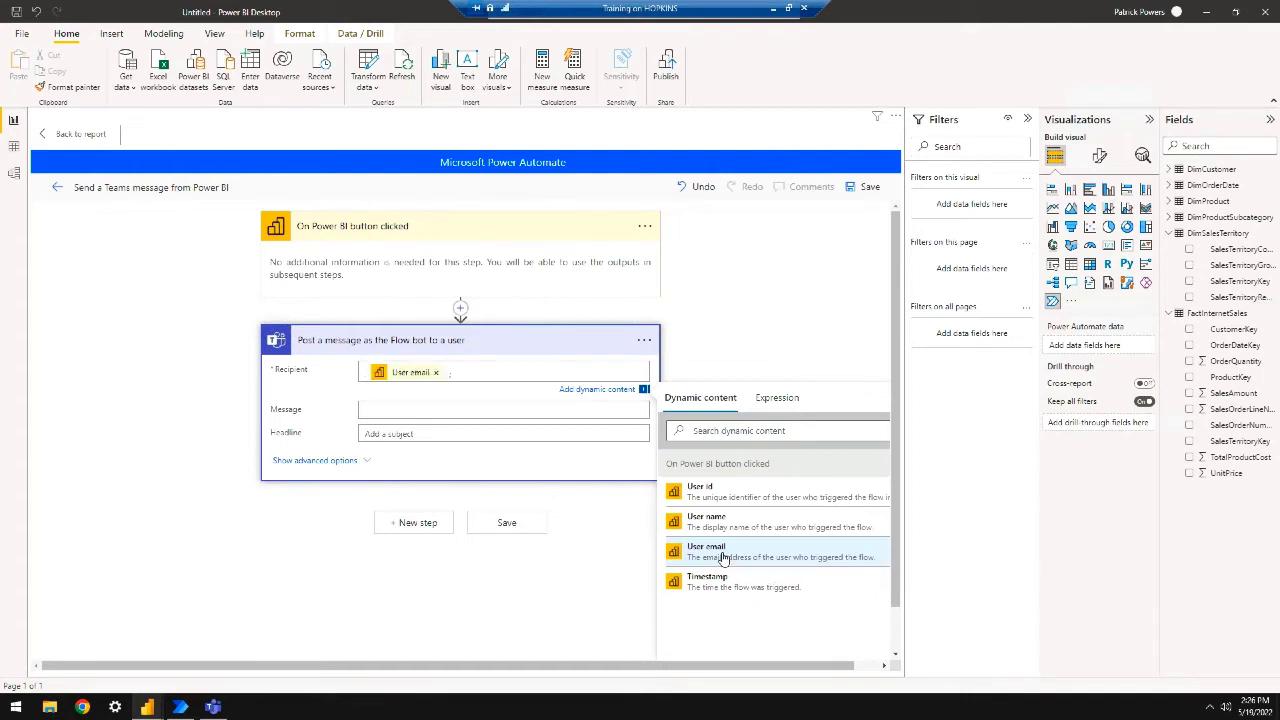
{"action": "left_click", "coordinate": [384, 409]}
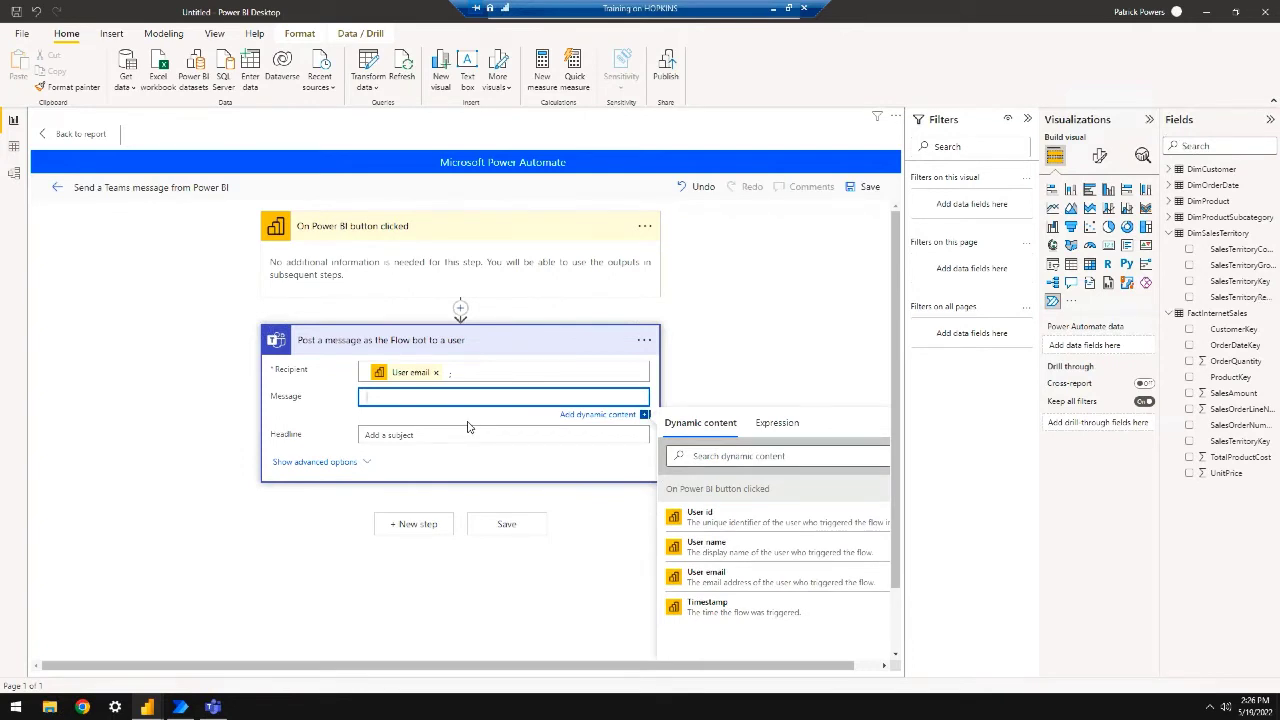
{"action": "type", "text": "Review latest German numbers."}
{"action": "left_click", "coordinate": [429, 435]}
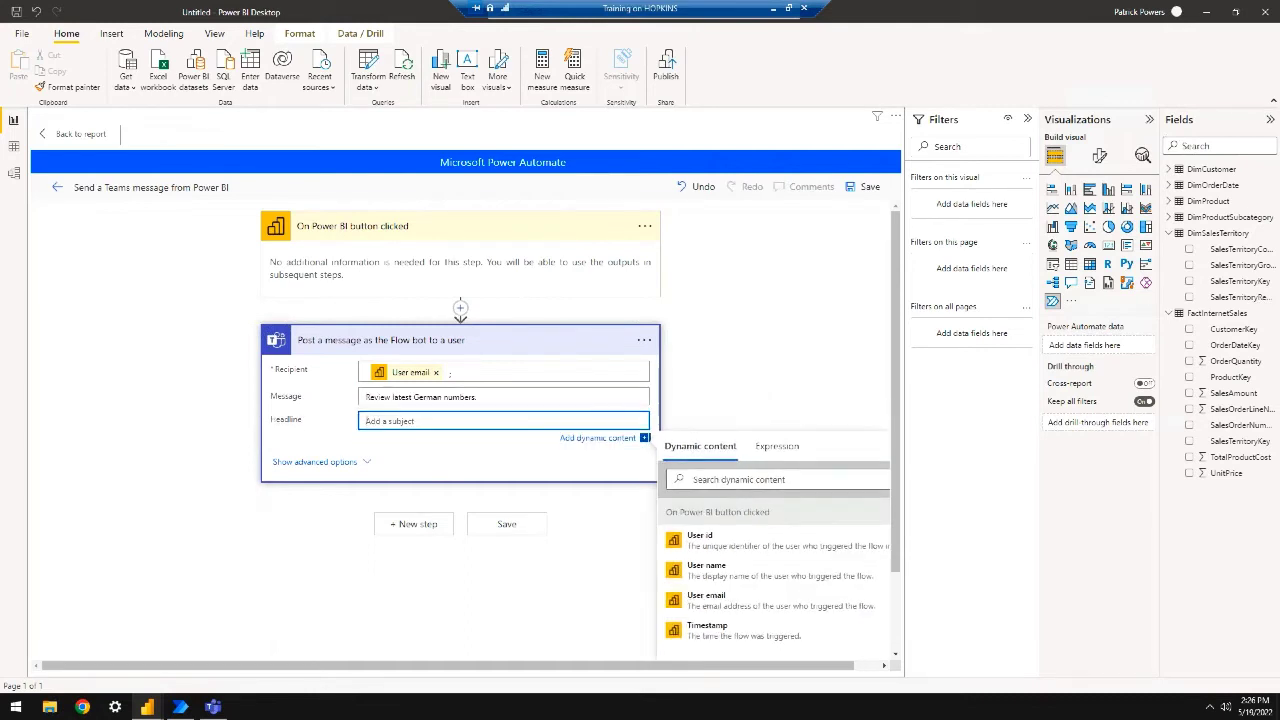
{"action": "type", "text": "New sales numbers posted -"}
{"action": "left_click", "coordinate": [737, 640]}
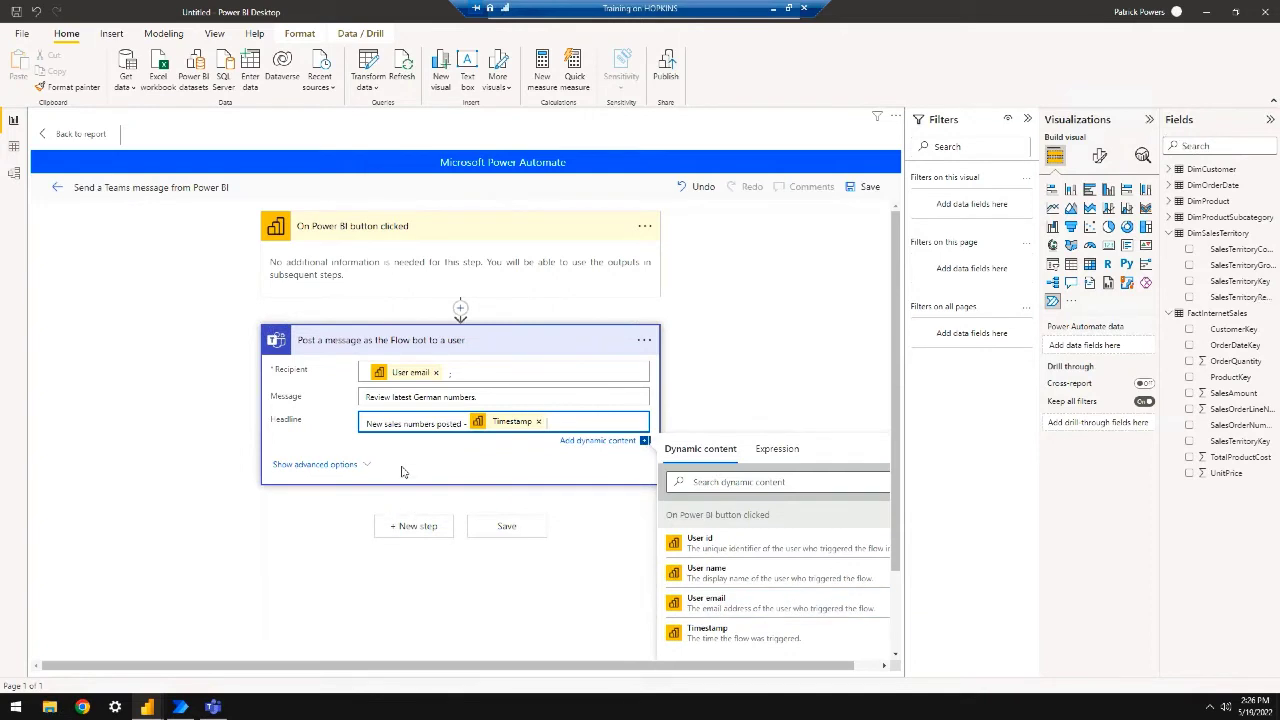
{"action": "left_click", "coordinate": [330, 465]}
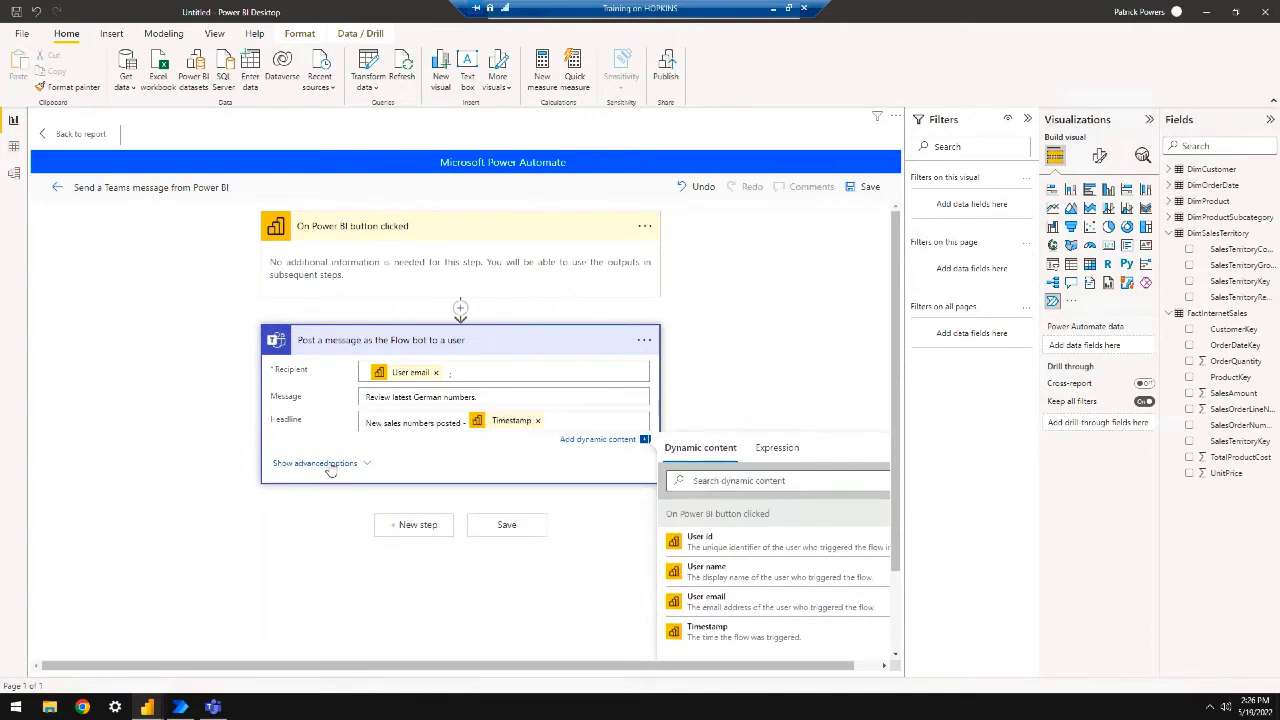
Add Training Team as a second recipient of the Teams message
{"action": "left_click", "coordinate": [330, 464]}
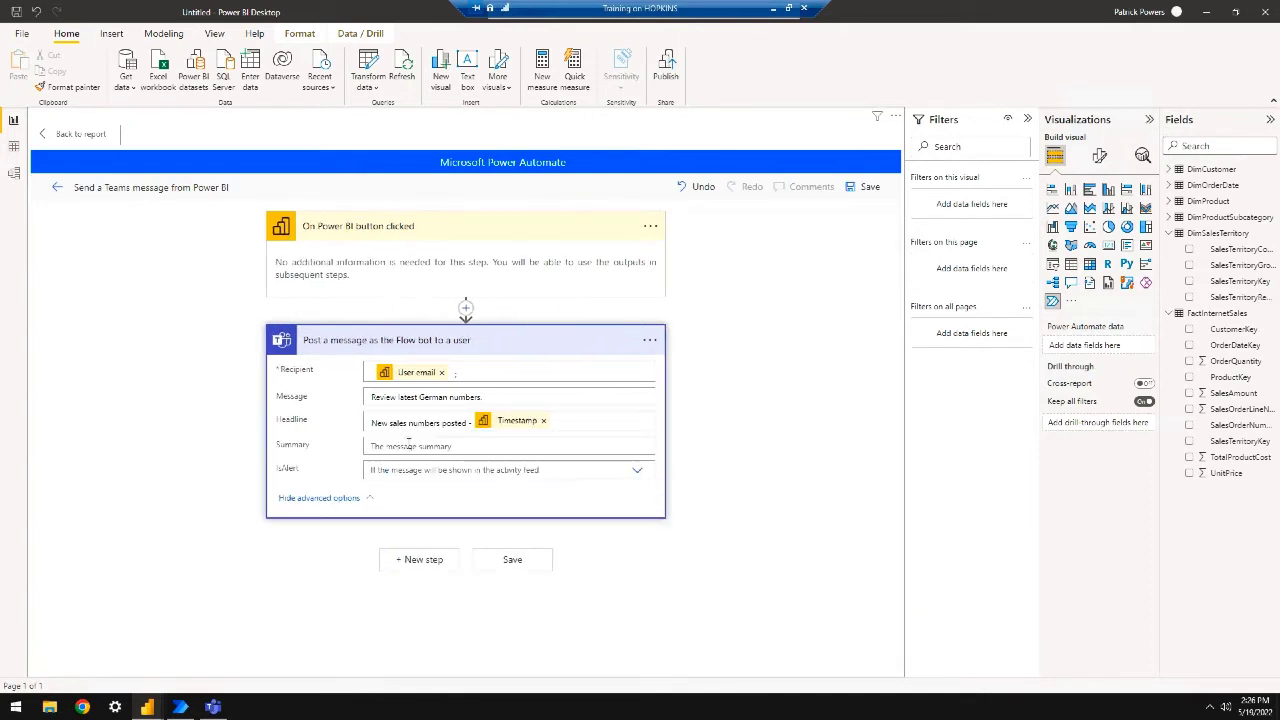
{"action": "left_click", "coordinate": [637, 472]}
{"action": "left_click", "coordinate": [638, 476]}
{"action": "left_click", "coordinate": [512, 380]}
{"action": "type", "text": ";"}
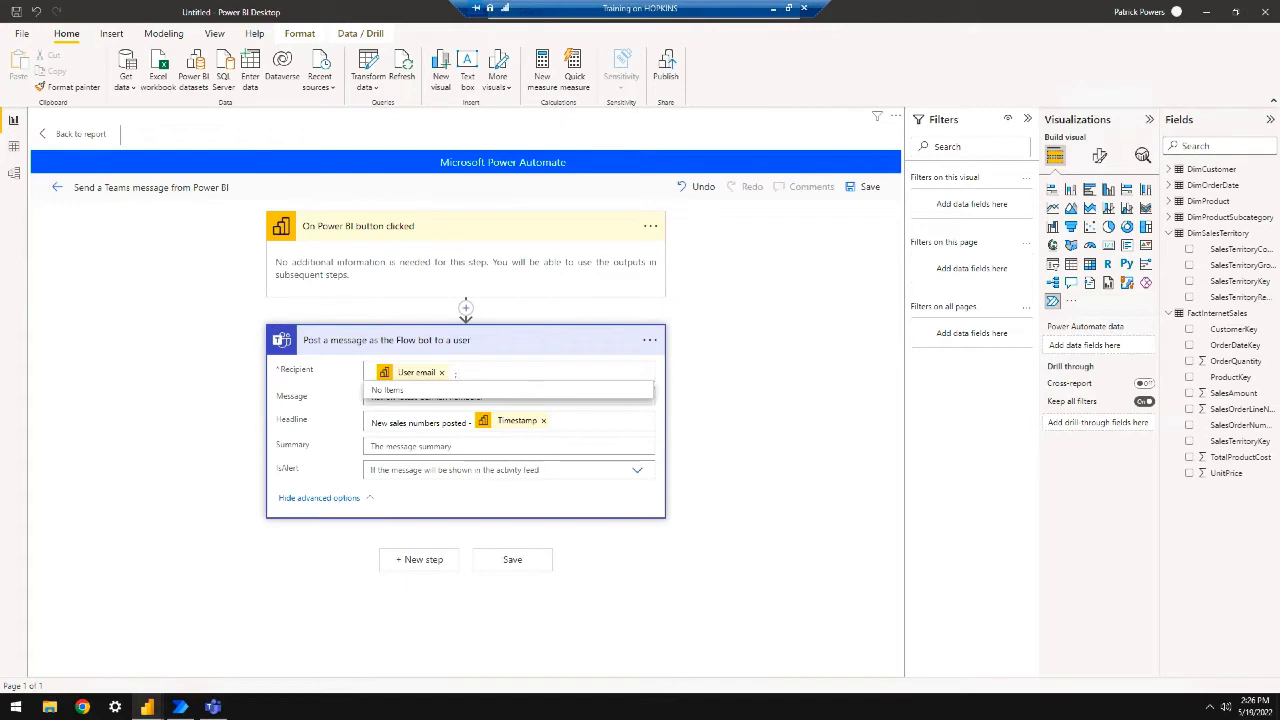
{"action": "type", "text": " Training"}
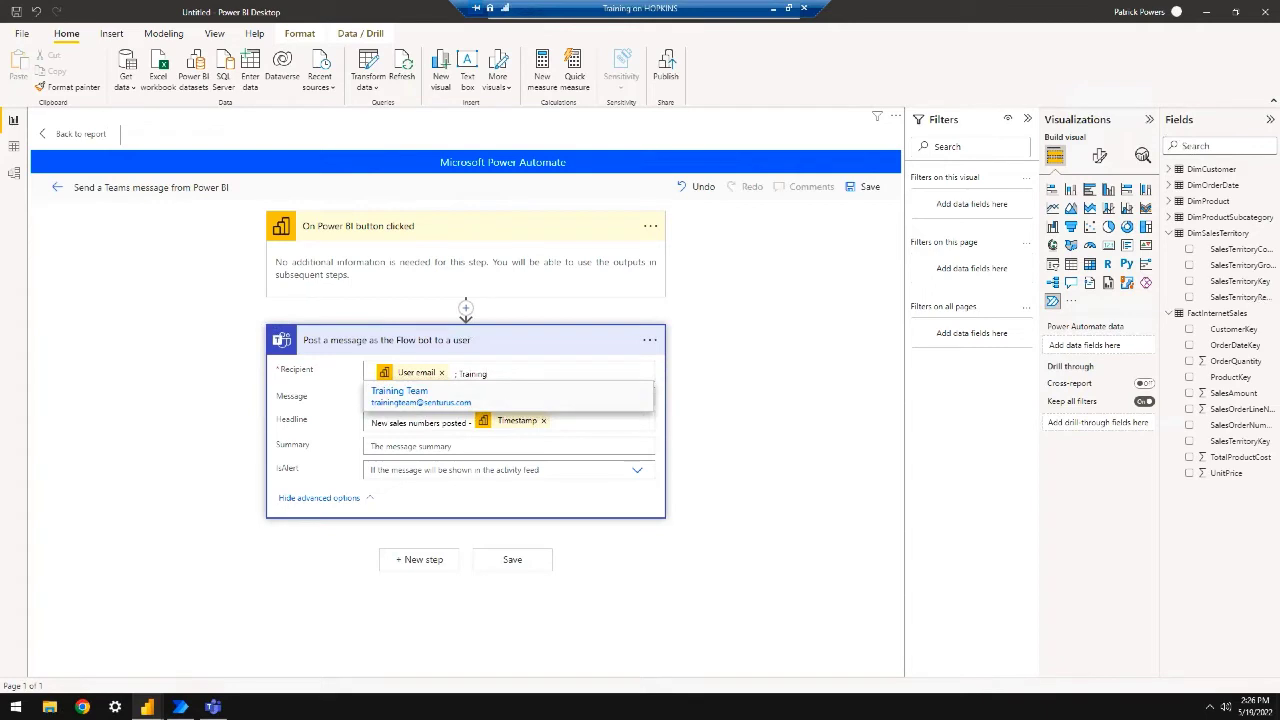
{"action": "left_click", "coordinate": [405, 398]}
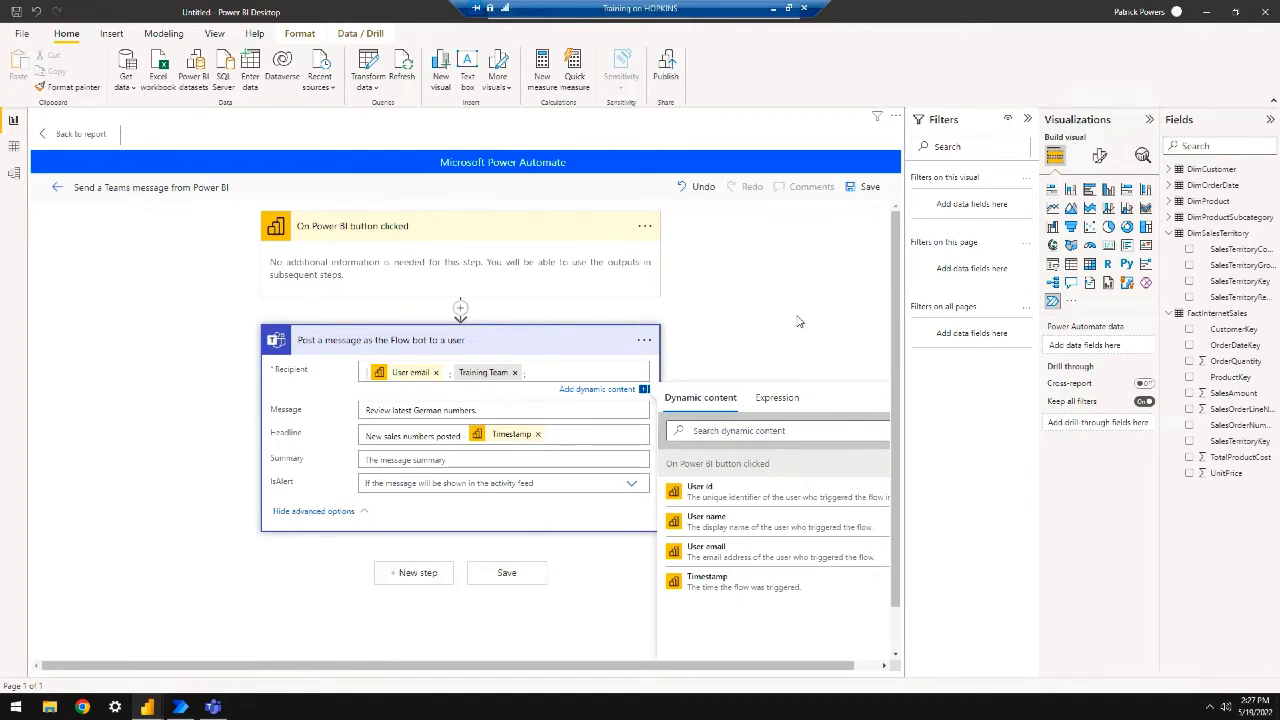
{"action": "left_click", "coordinate": [718, 352]}
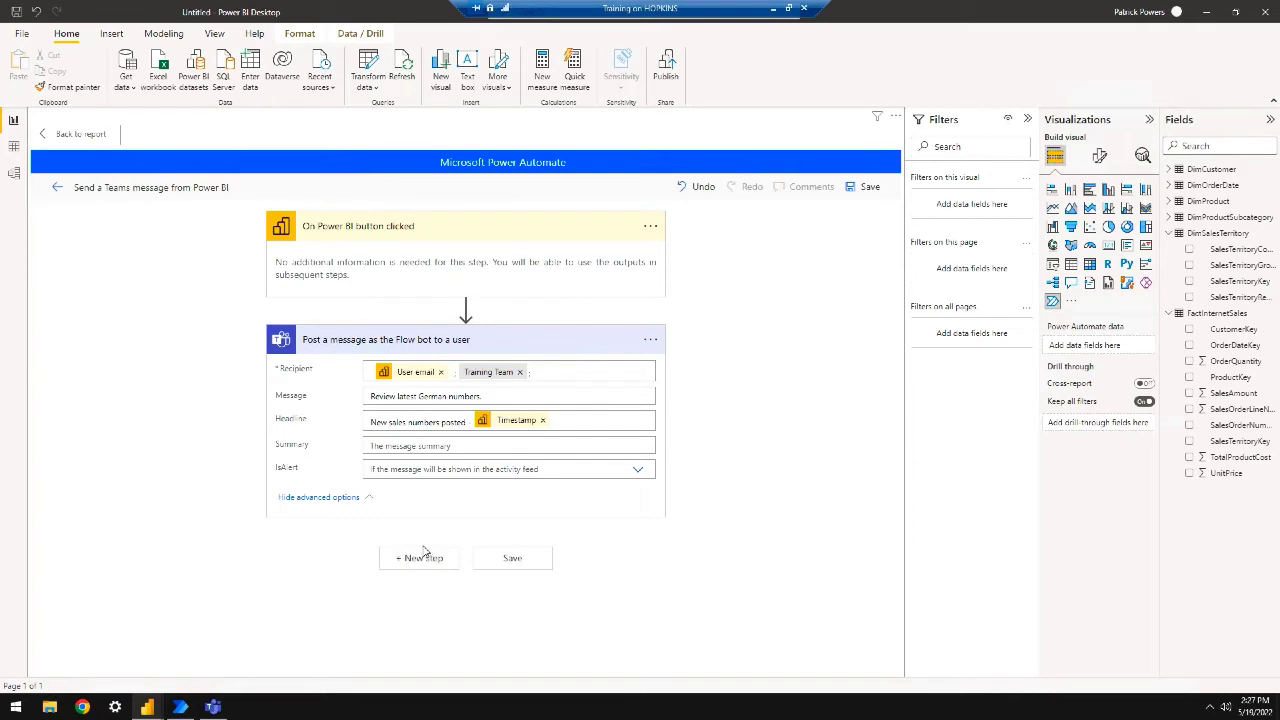
Save the flow, apply it to the button, and return to the report
{"action": "left_click", "coordinate": [511, 559]}
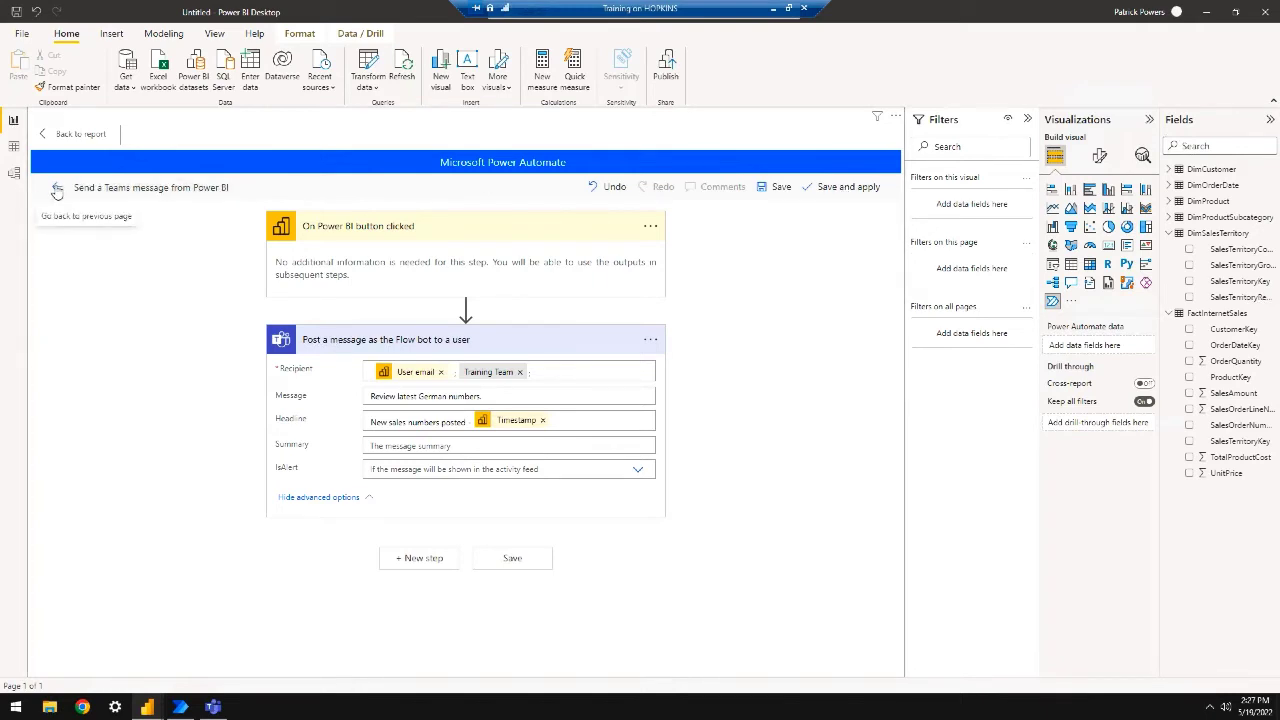
{"action": "left_click", "coordinate": [859, 191]}
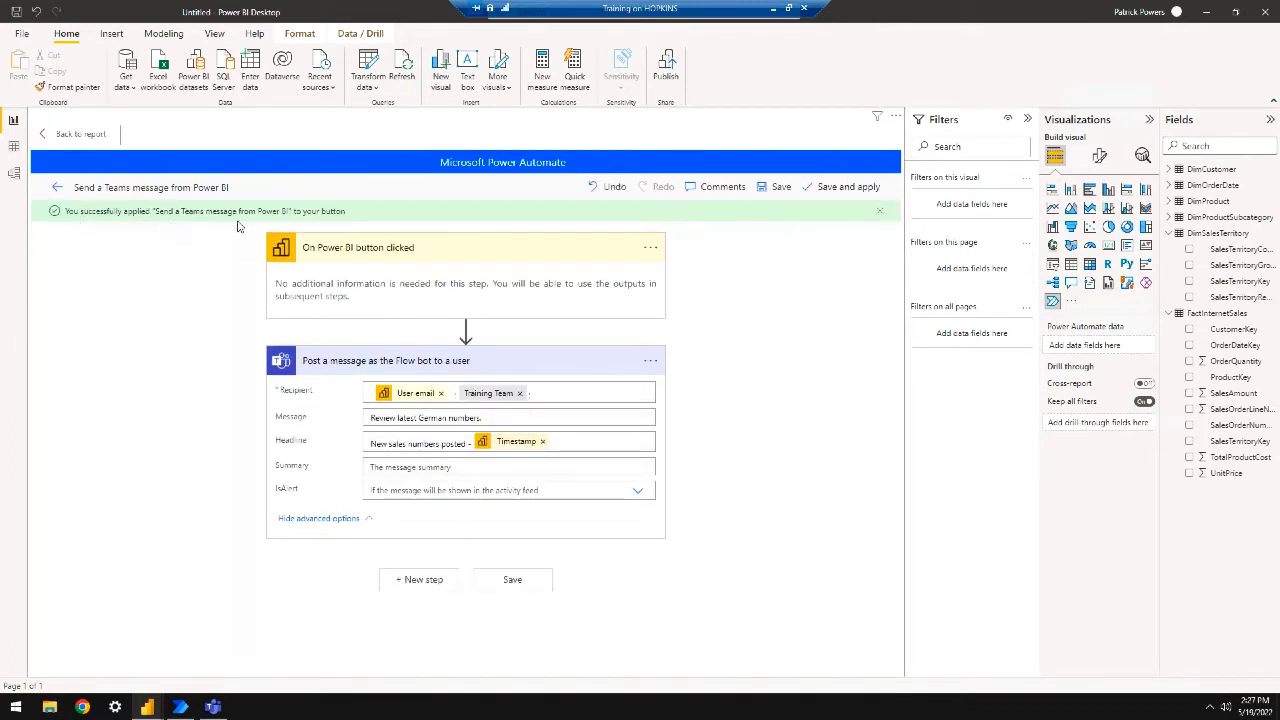
{"action": "left_click", "coordinate": [82, 134]}
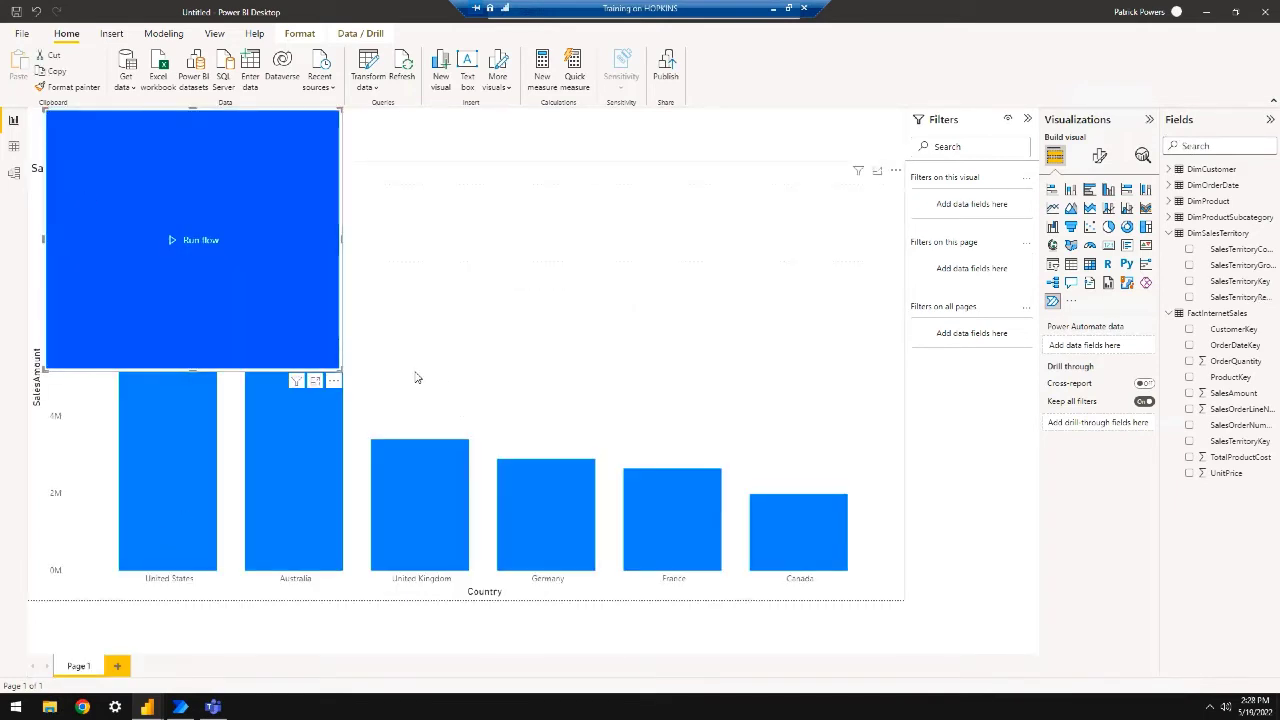
Shrink the flow button to a small bar and label it 'Send Teams Msg'
{"action": "left_click_drag", "start_coordinate": [341, 369], "coordinate": [210, 145]}
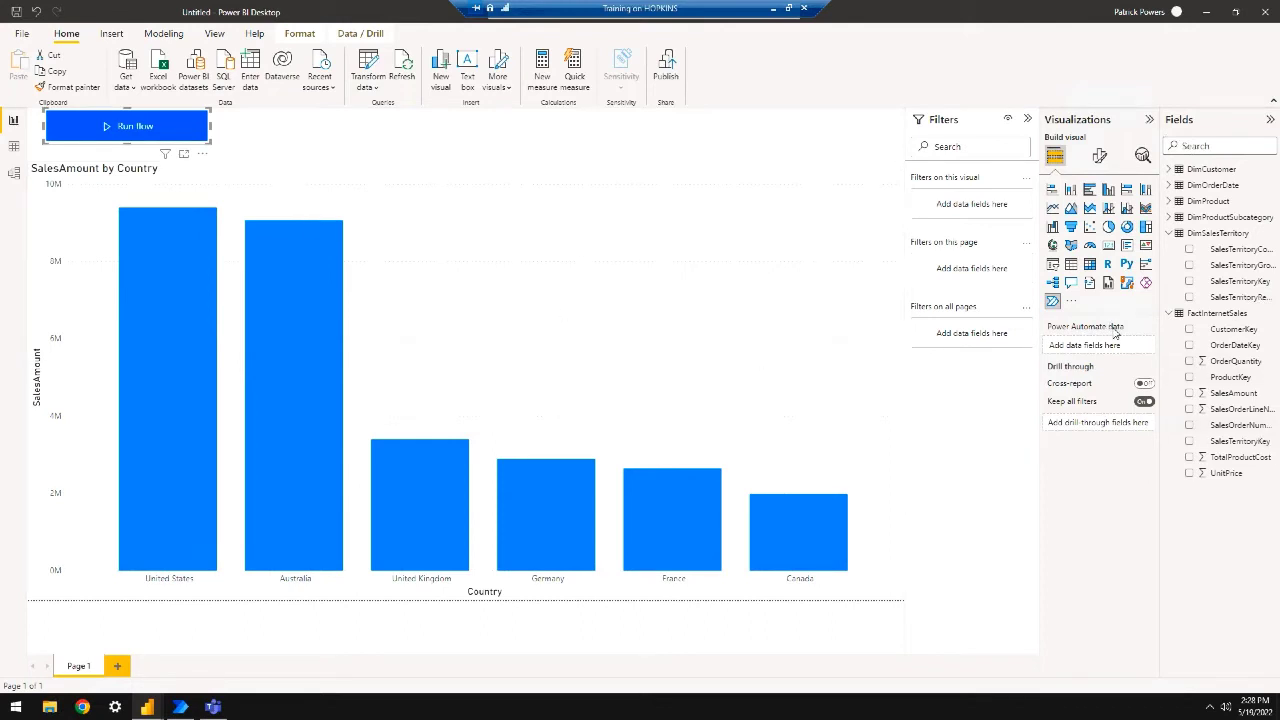
{"action": "left_click", "coordinate": [1099, 156]}
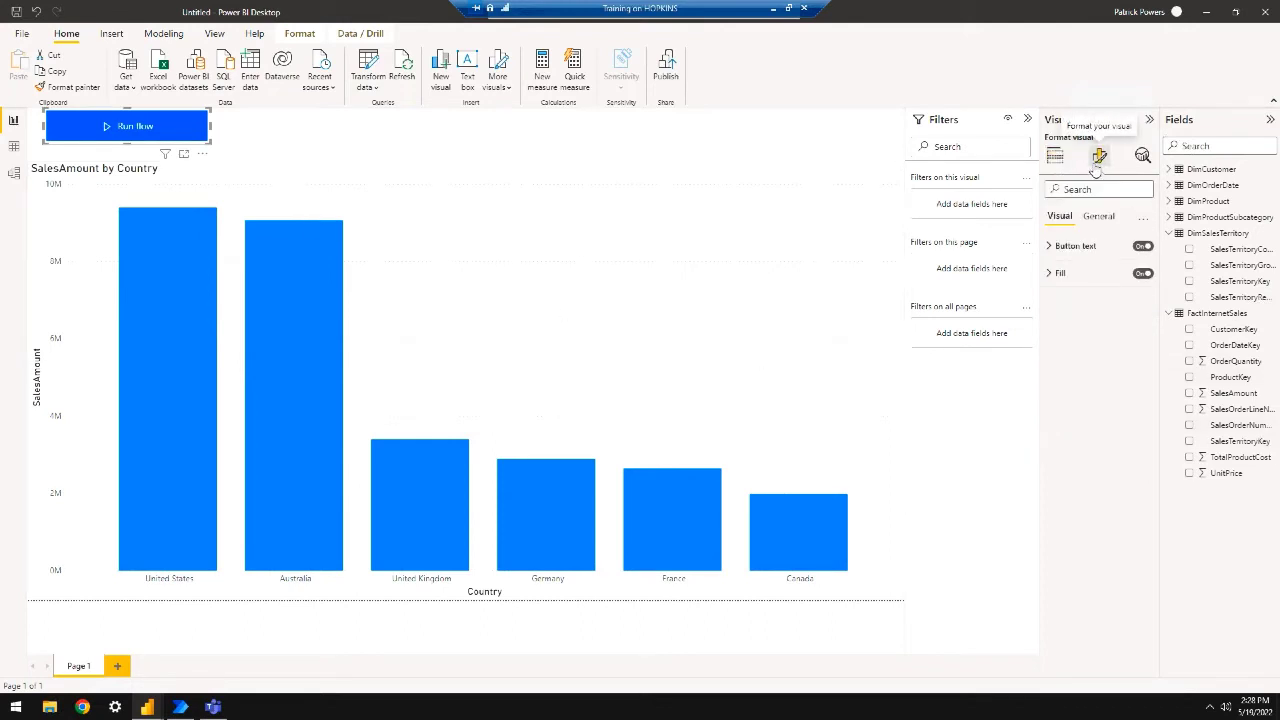
{"action": "left_click", "coordinate": [1050, 246]}
{"action": "key", "text": "Tab"}
{"action": "type", "text": "S"}
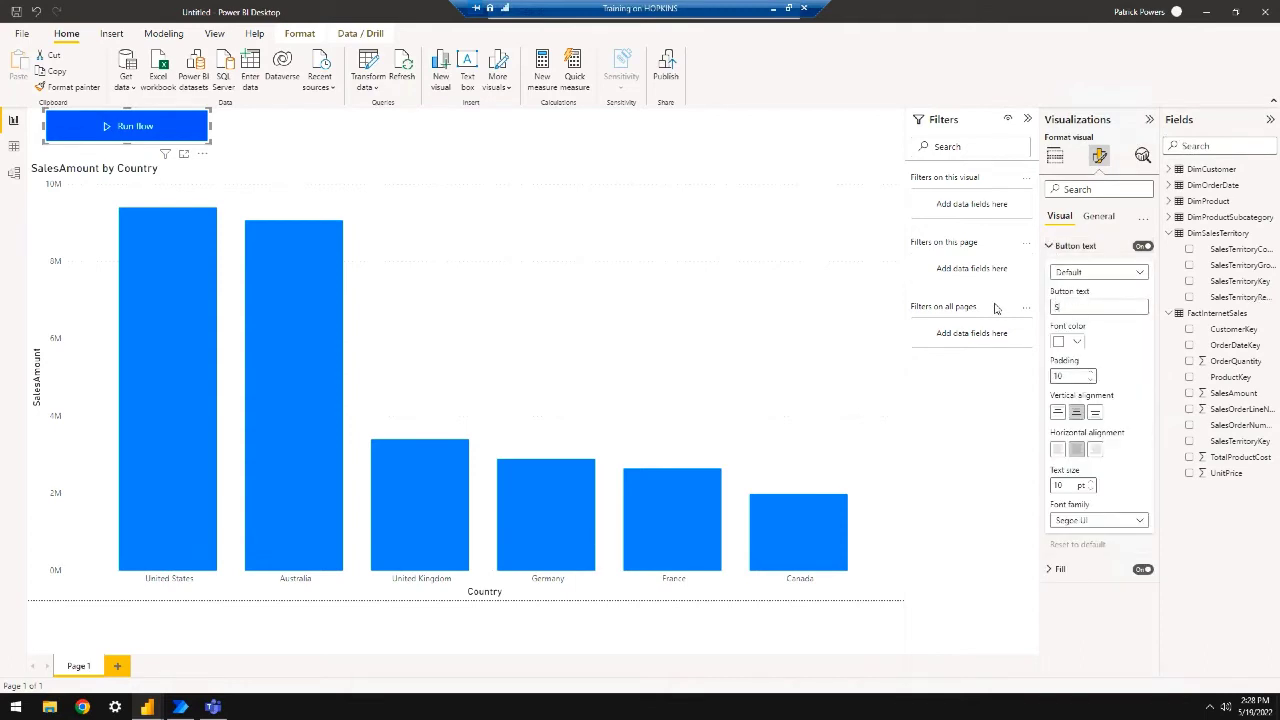
{"action": "type", "text": "end Teams Mes"}
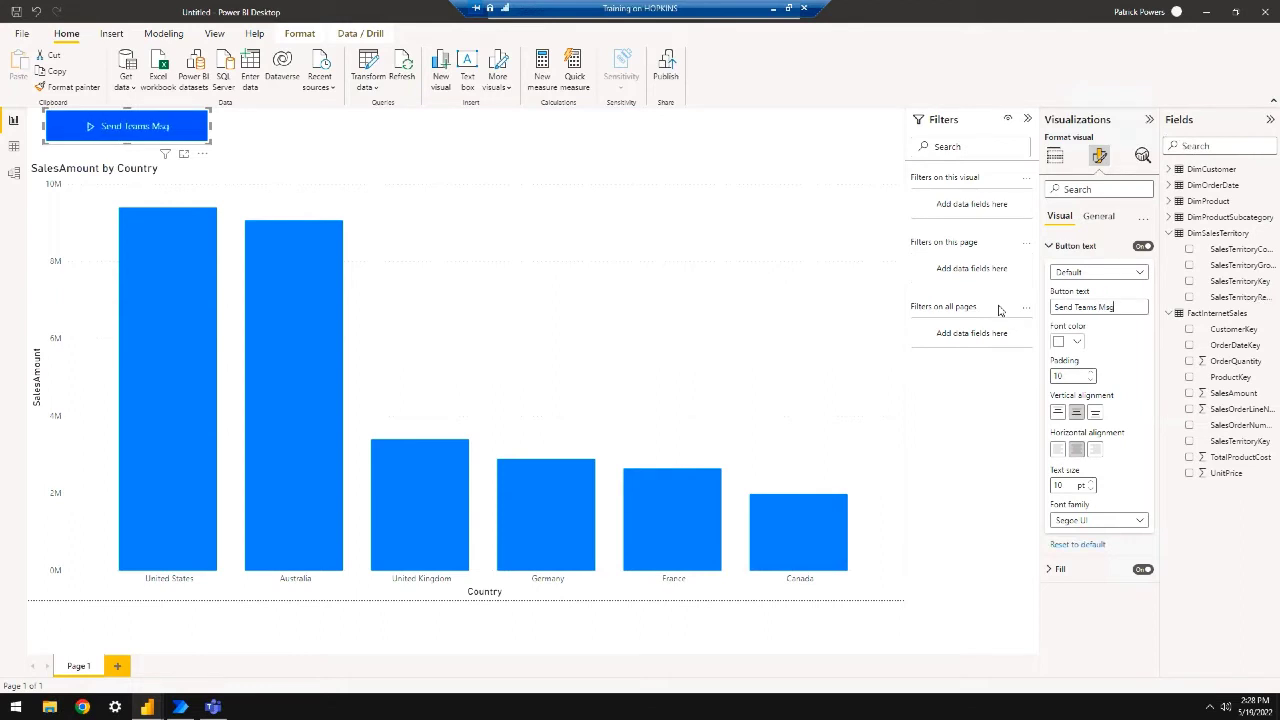
{"action": "left_click", "coordinate": [1053, 247]}
Give the button a darker grey background fill and a drop shadow
{"action": "left_click", "coordinate": [1052, 273]}
{"action": "left_click", "coordinate": [1076, 335]}
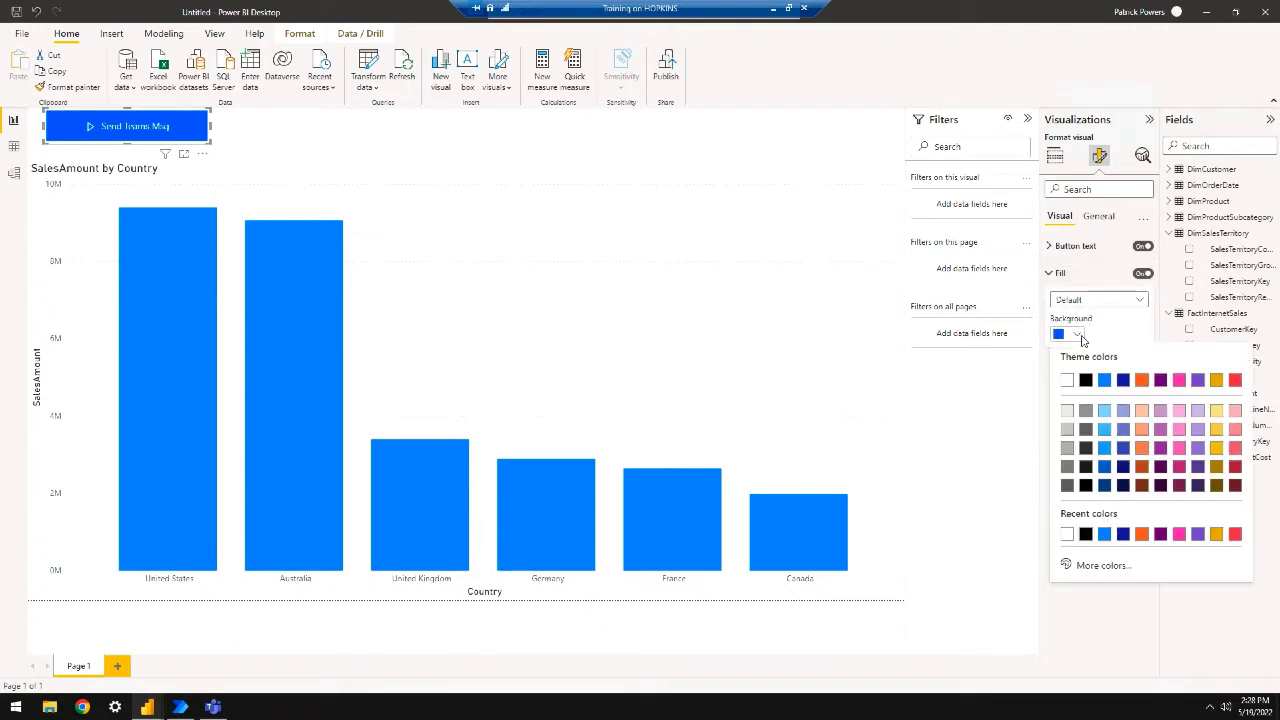
{"action": "left_click", "coordinate": [1072, 418]}
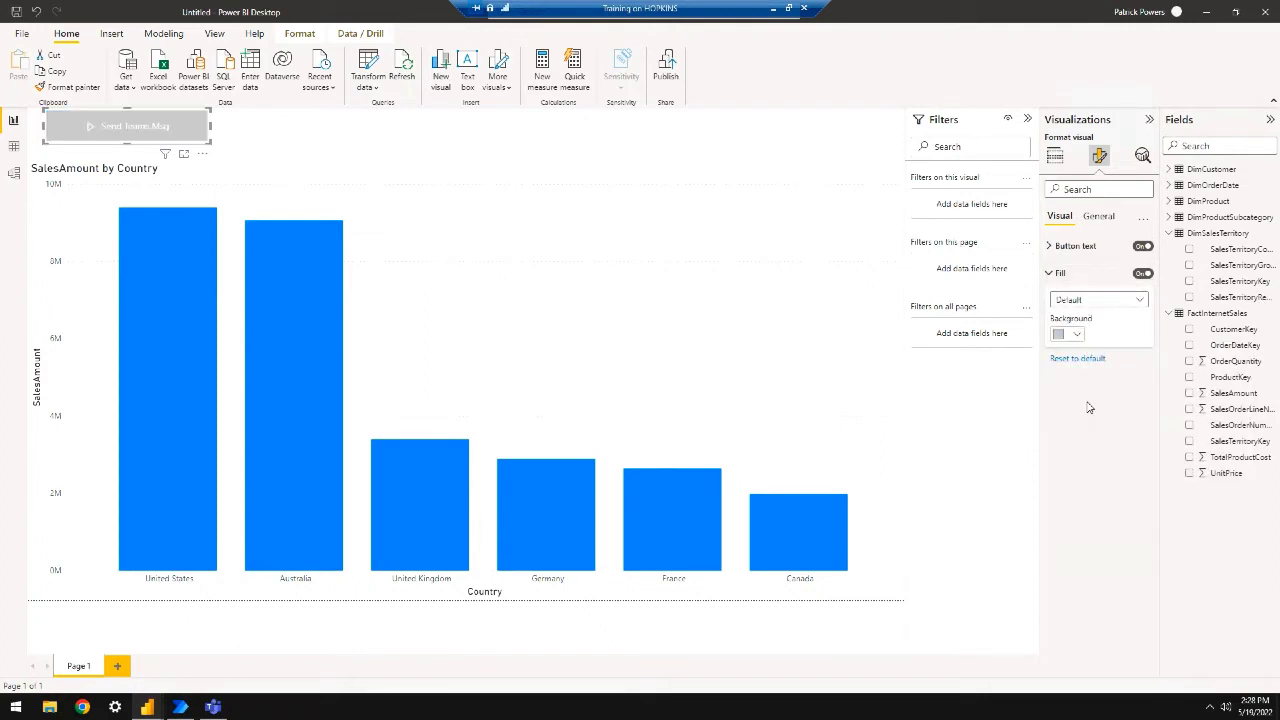
{"action": "left_click", "coordinate": [1076, 335]}
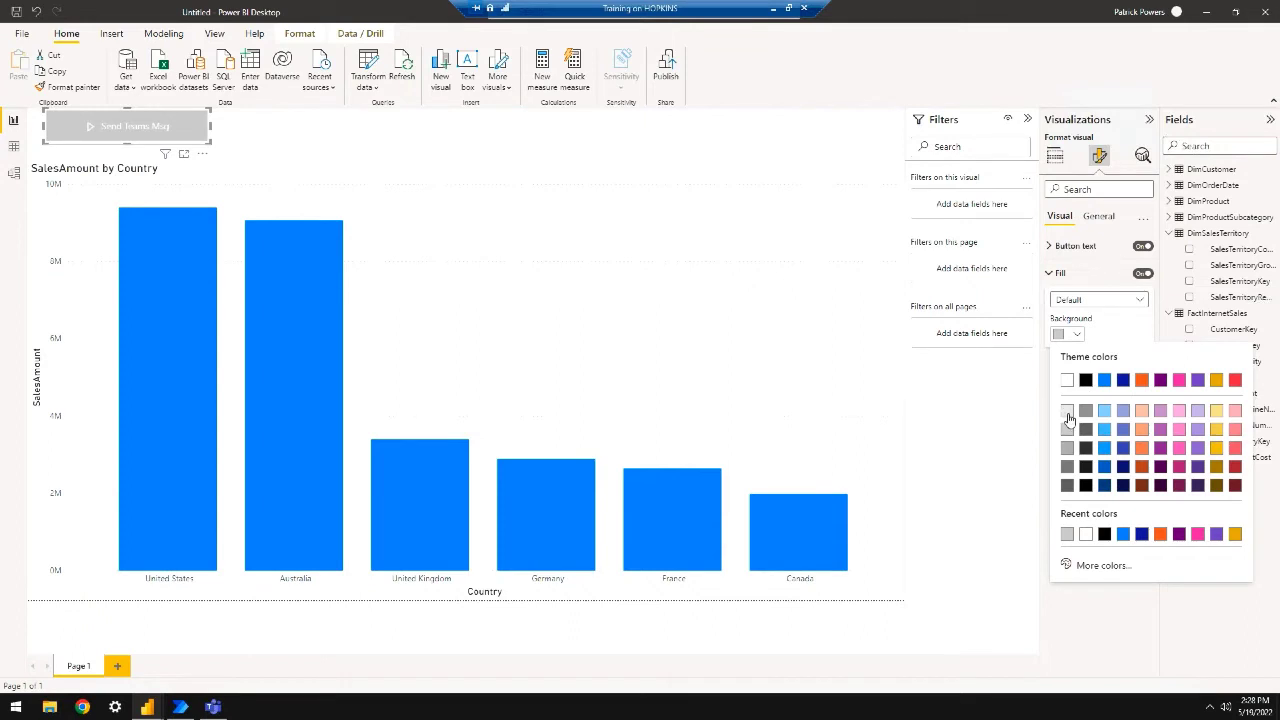
{"action": "left_click", "coordinate": [1067, 447]}
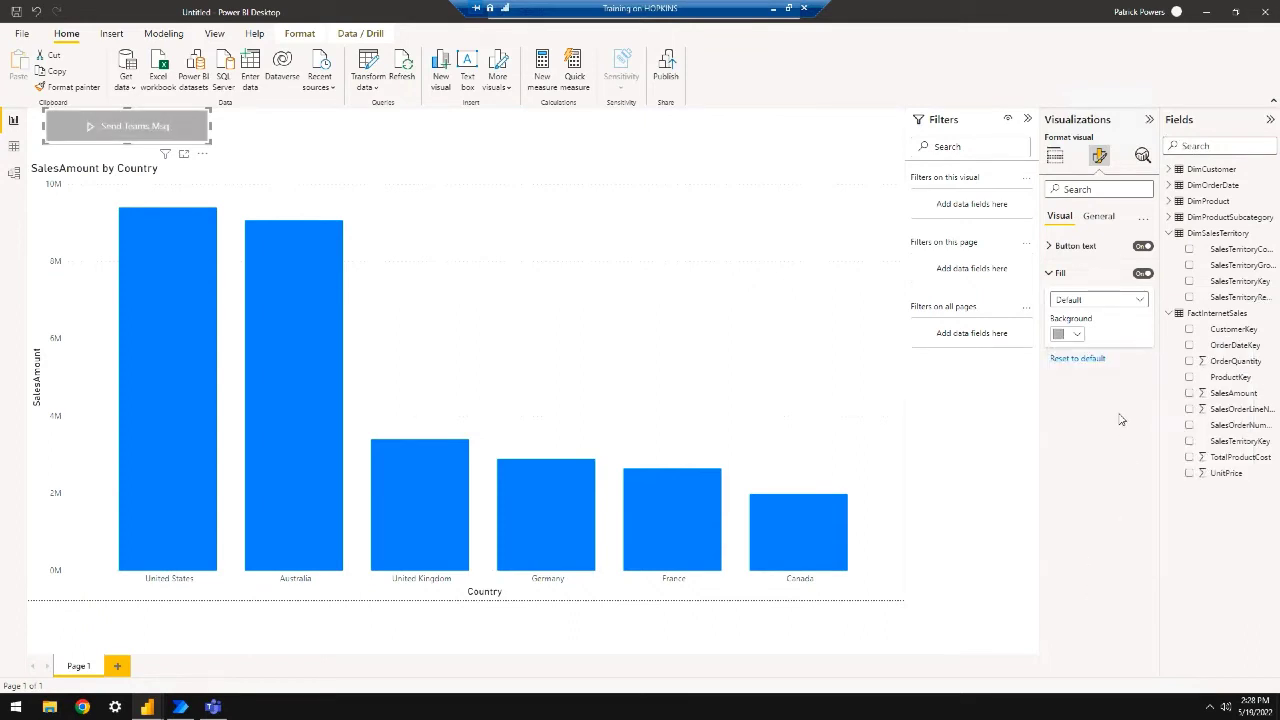
{"action": "left_click", "coordinate": [1100, 217]}
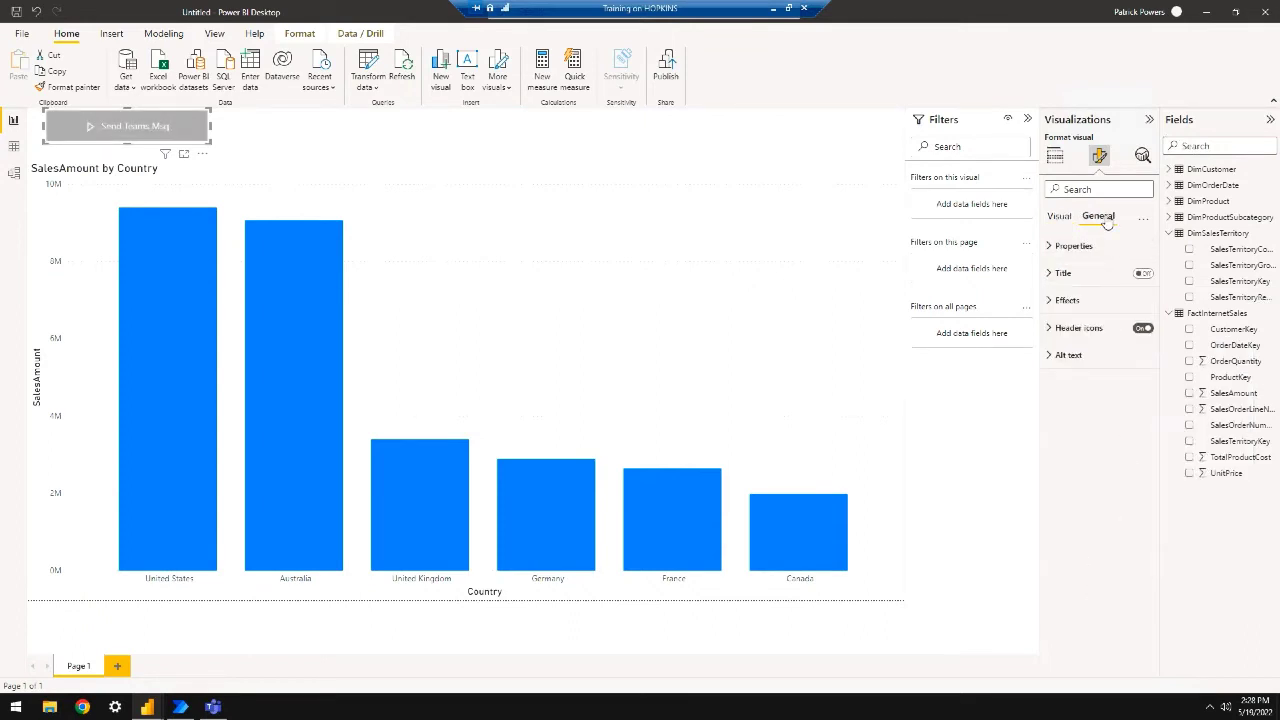
{"action": "left_click", "coordinate": [1049, 300]}
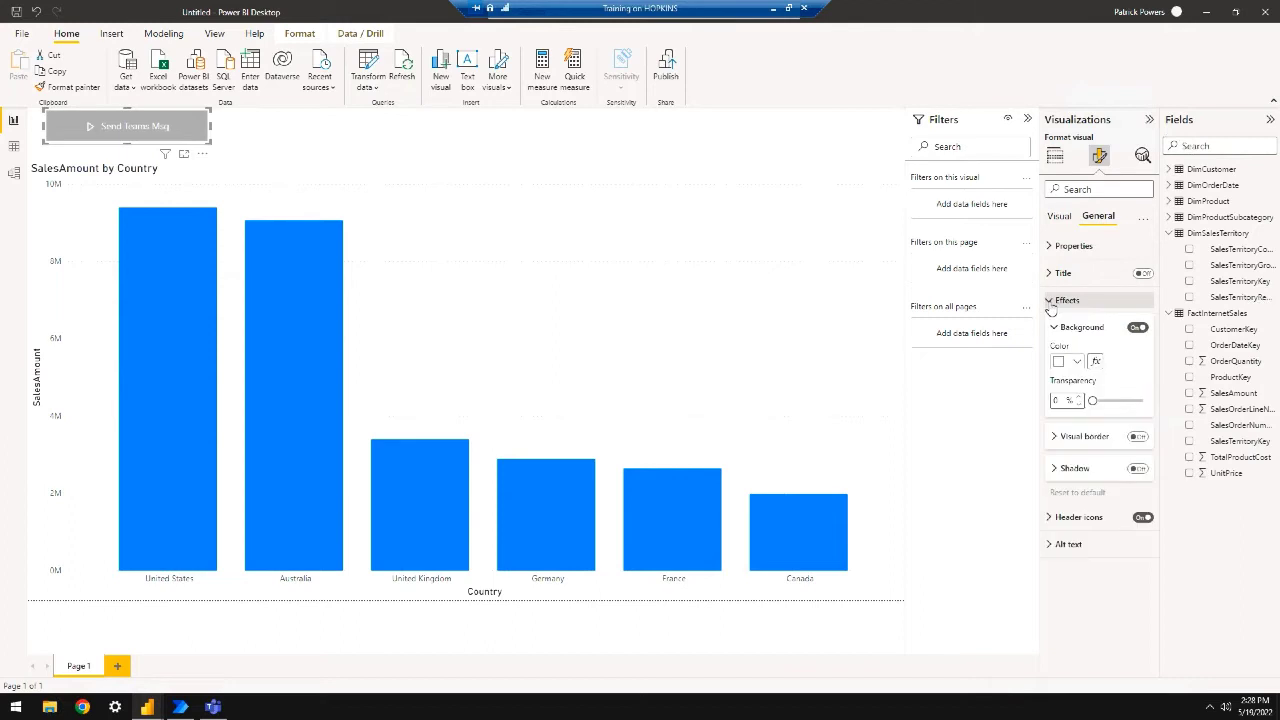
{"action": "left_click", "coordinate": [1138, 468]}
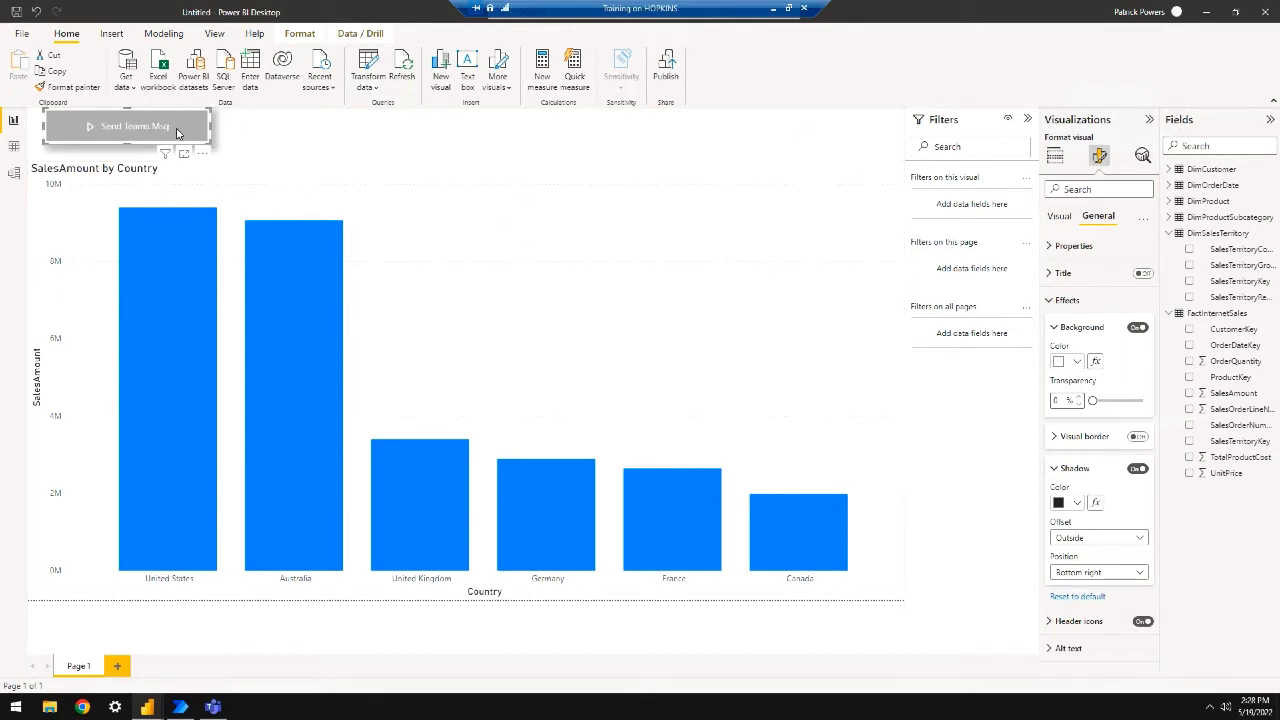
Move the Send Teams Msg button to the top right above the chart and run its flow
{"action": "left_click_drag", "start_coordinate": [178, 116], "coordinate": [850, 127]}
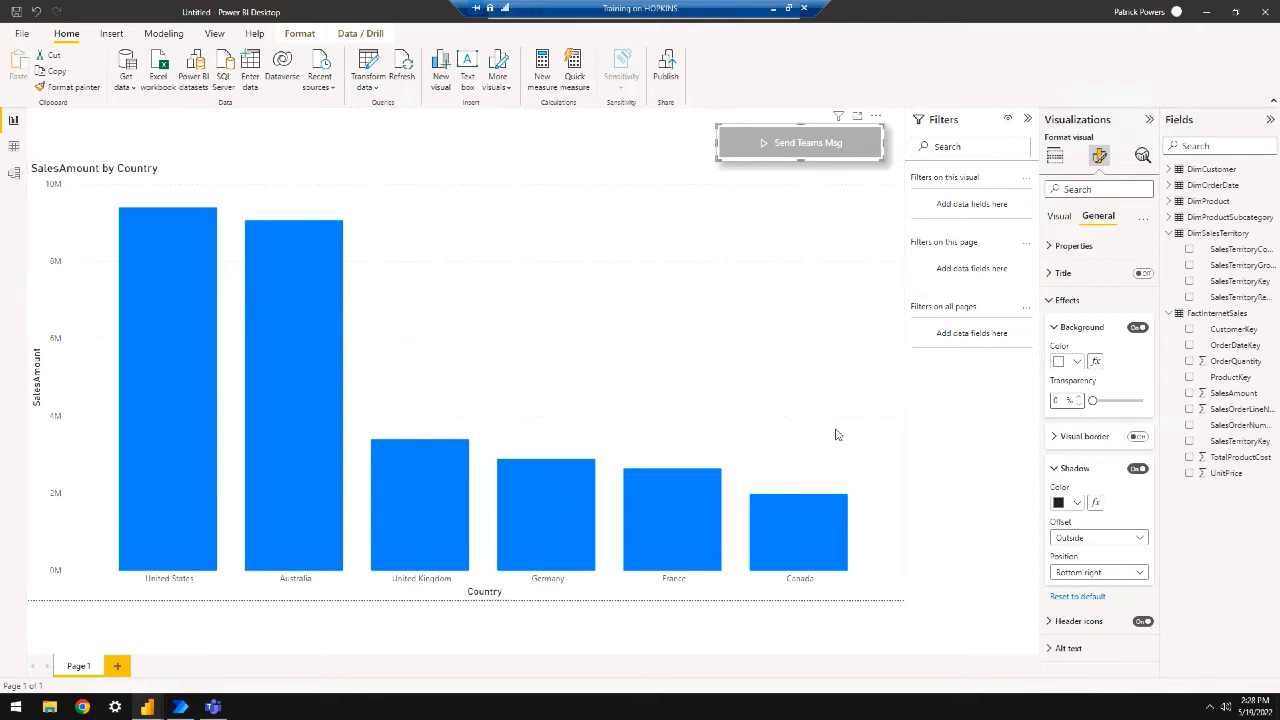
{"action": "left_click", "coordinate": [801, 150], "text": "ctrl"}
Look through Teams chats and the Training Zone General channel, then bring the Power BI report forward
{"action": "left_click", "coordinate": [213, 707]}
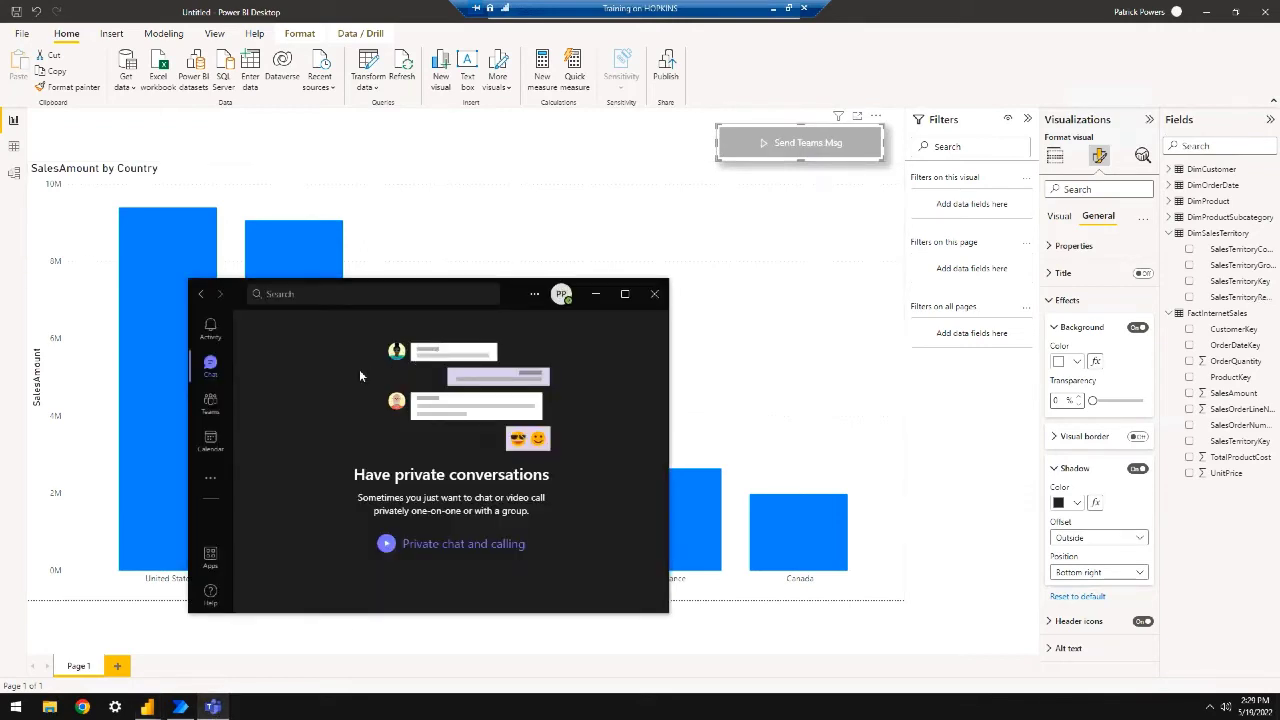
{"action": "left_click", "coordinate": [211, 368]}
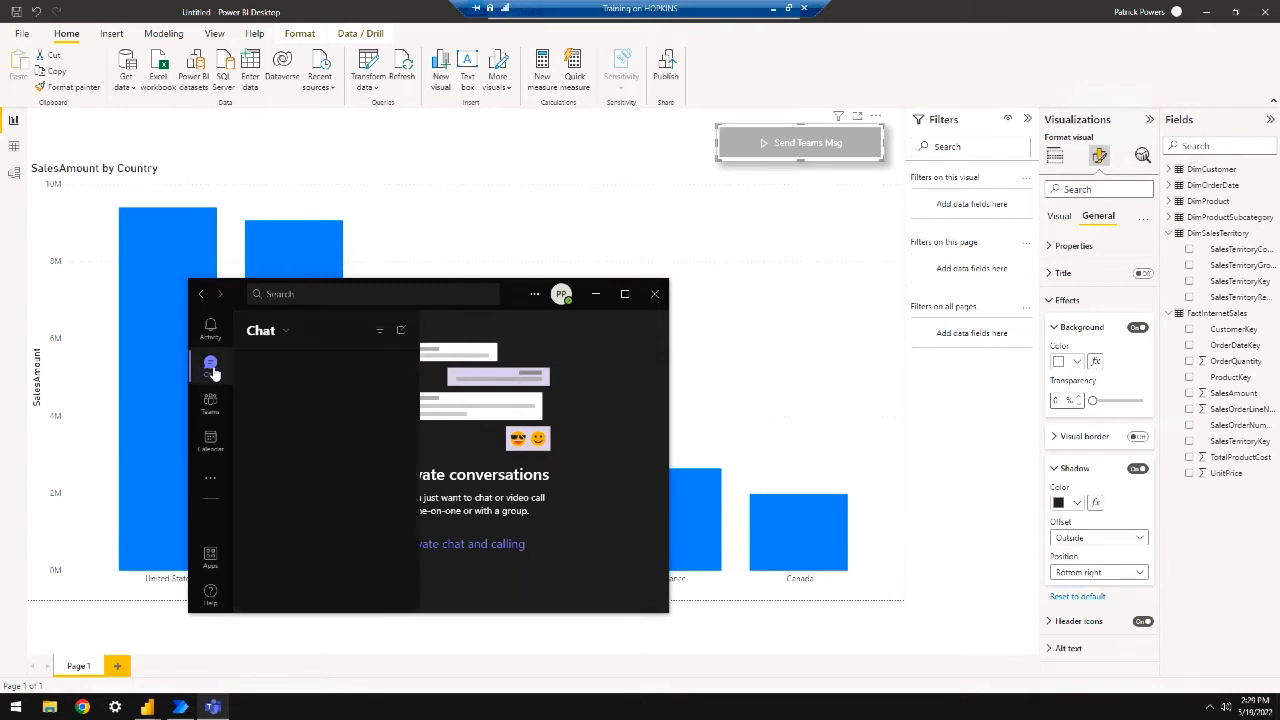
{"action": "left_click", "coordinate": [210, 404]}
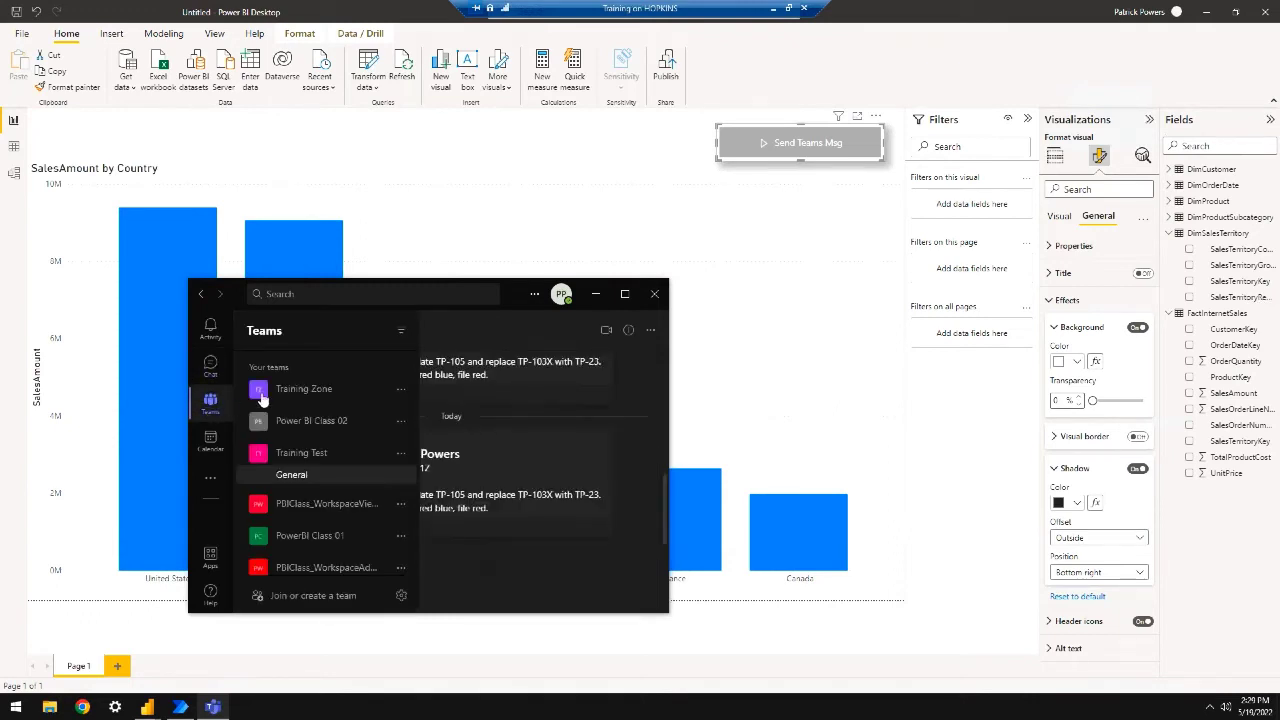
{"action": "left_click", "coordinate": [320, 462]}
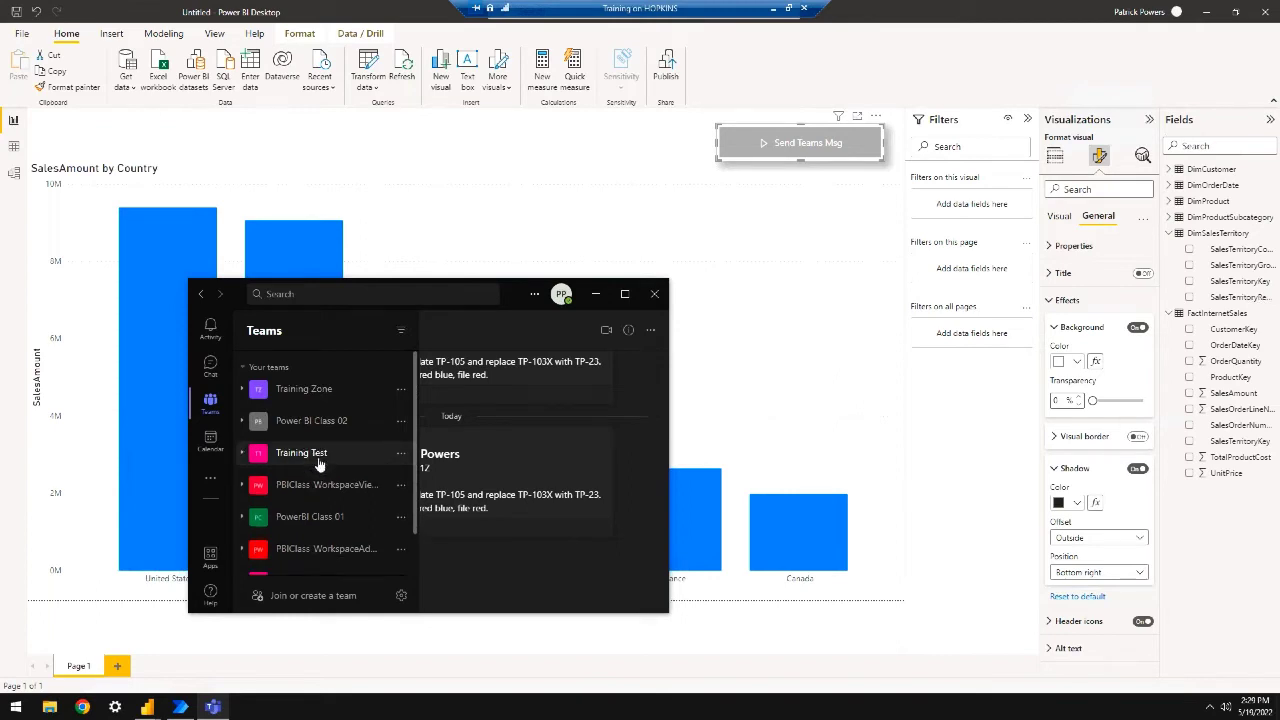
{"action": "left_click", "coordinate": [293, 390]}
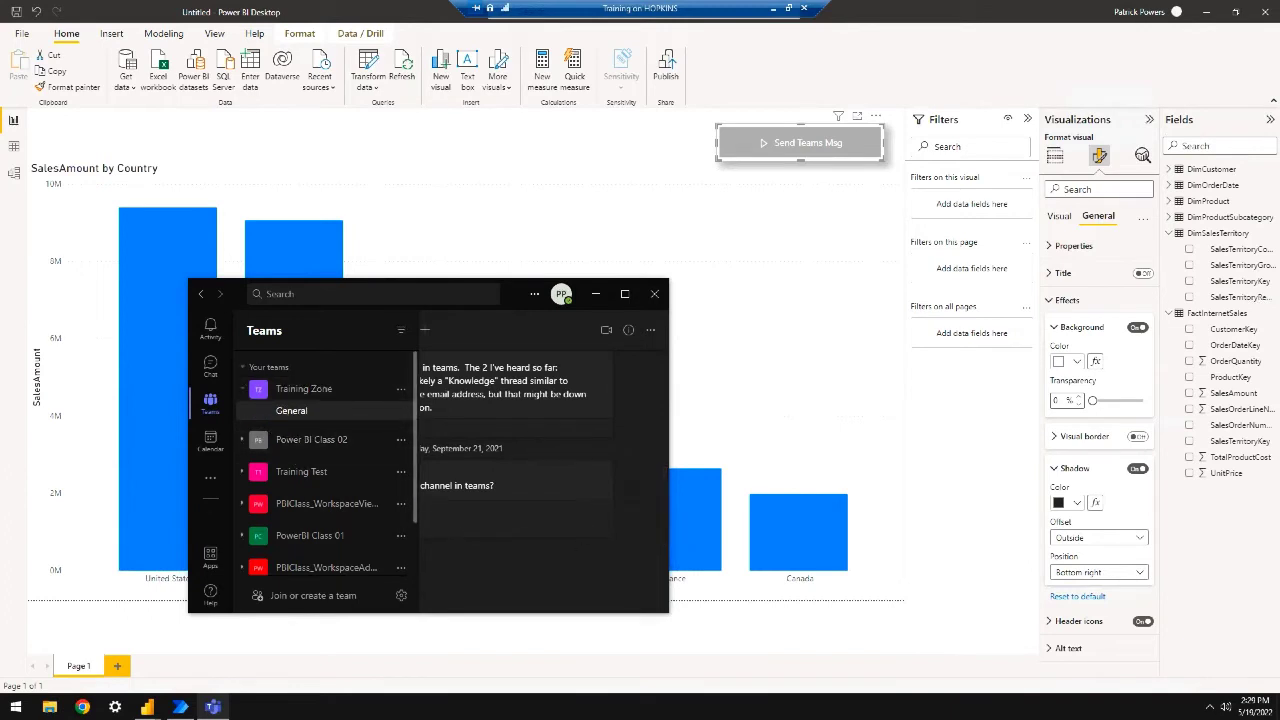
{"action": "left_click", "coordinate": [210, 442]}
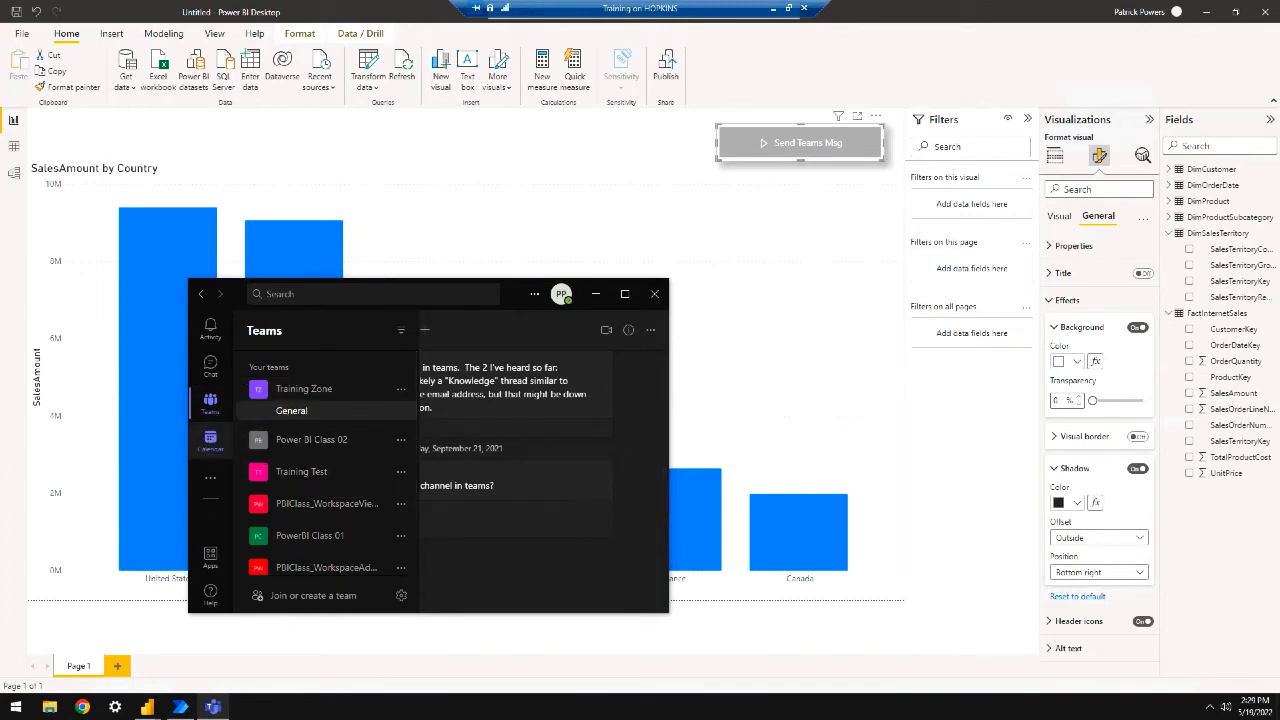
{"action": "left_click", "coordinate": [213, 368]}
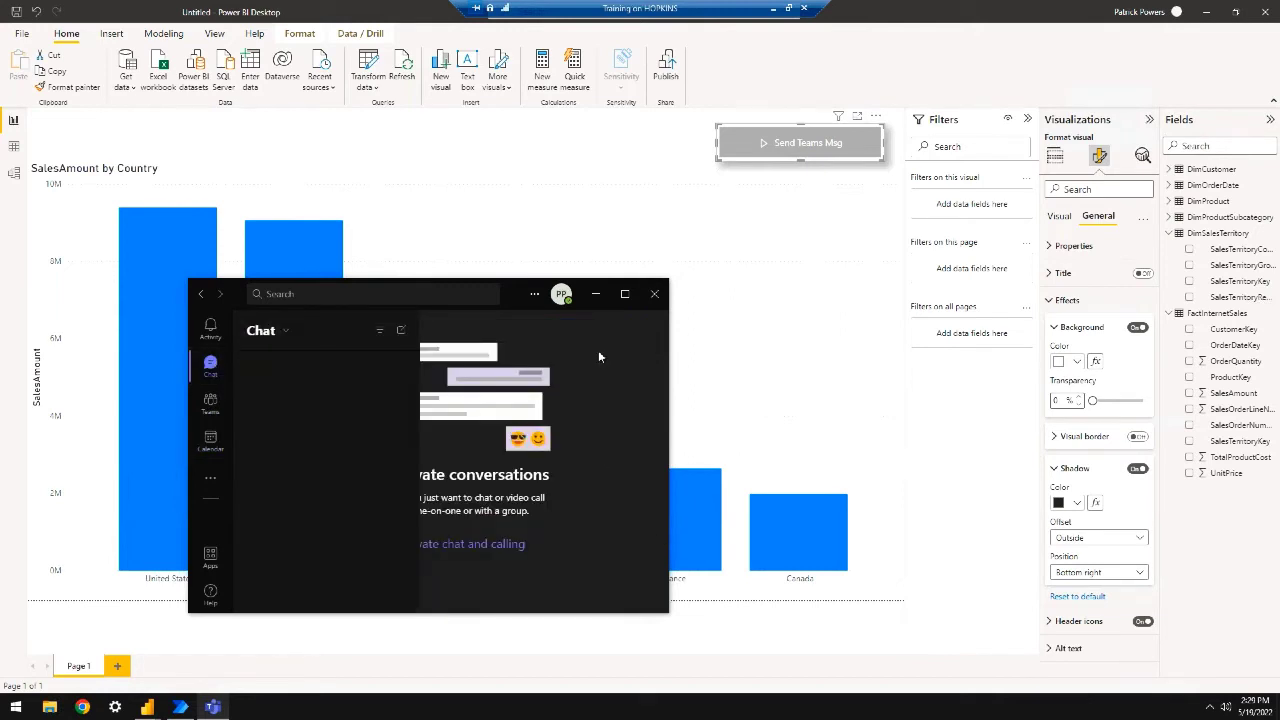
{"action": "left_click", "coordinate": [808, 140]}
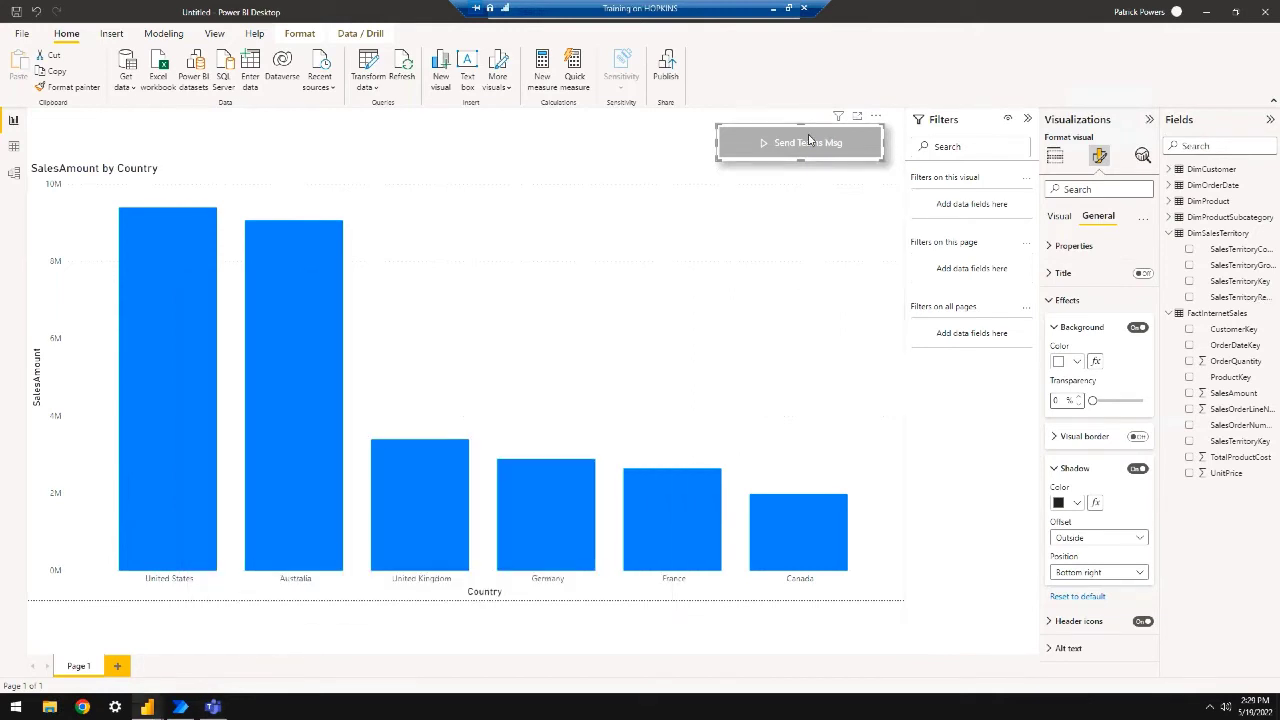
{"action": "left_click", "coordinate": [875, 120]}
In the Send a Teams message from Power BI flow, replace User email with one specific person as recipient
{"action": "left_click", "coordinate": [905, 133]}
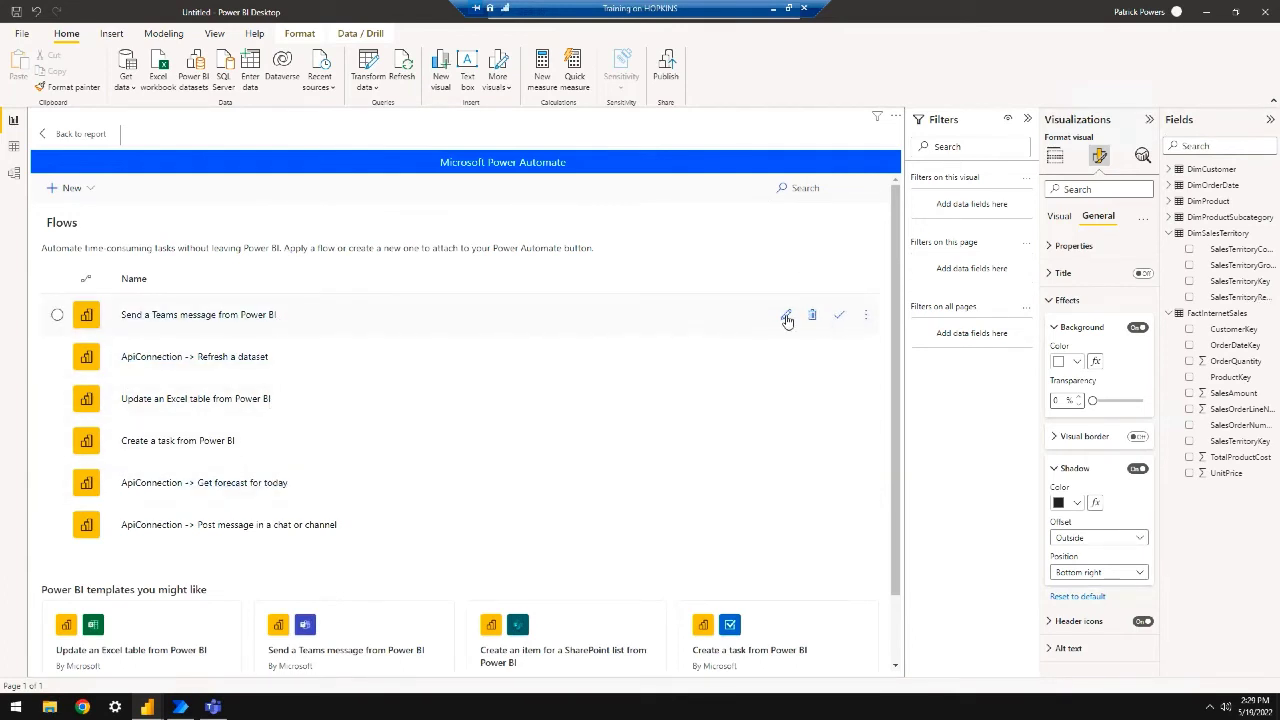
{"action": "left_click", "coordinate": [787, 317]}
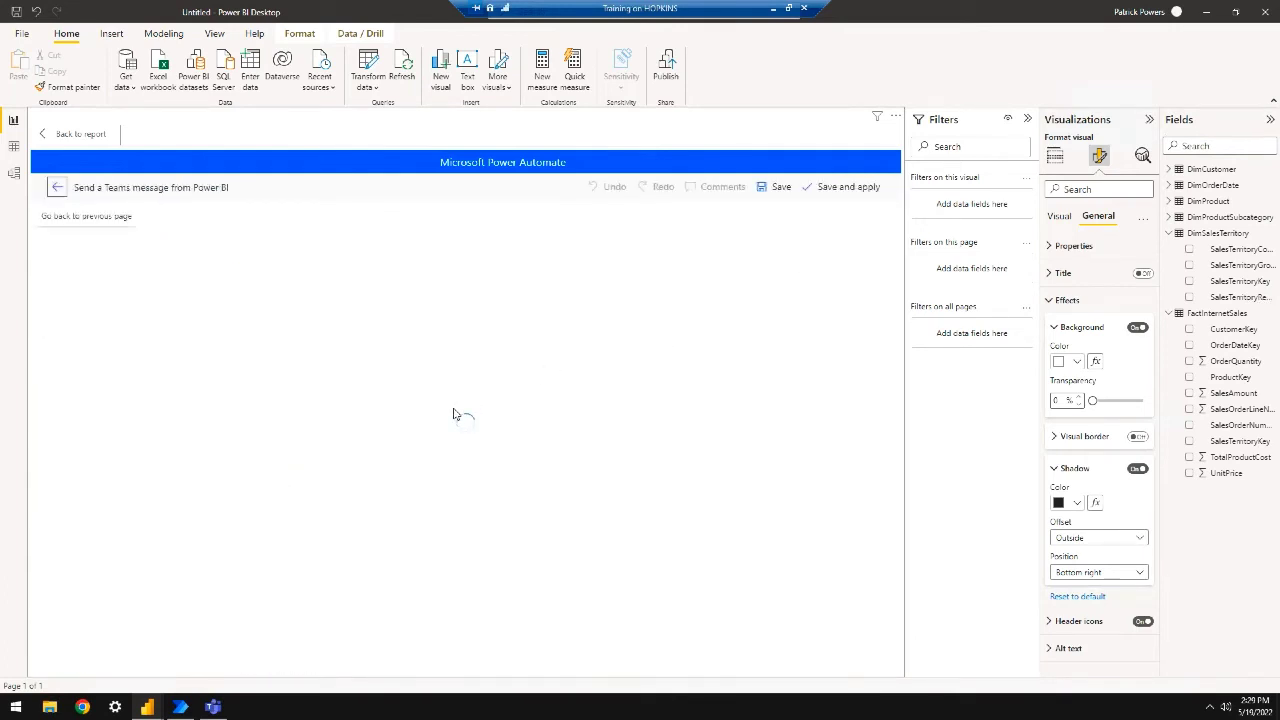
{"action": "left_click", "coordinate": [465, 300]}
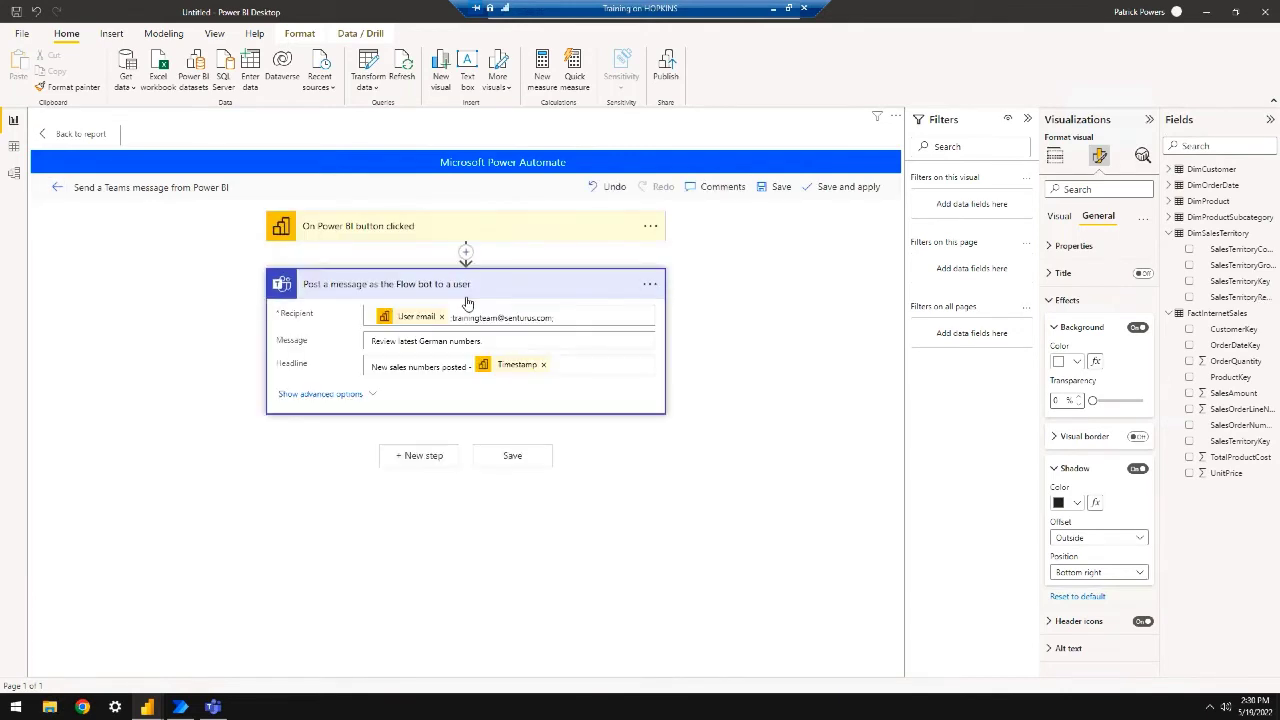
{"action": "left_click_drag", "start_coordinate": [554, 317], "coordinate": [450, 317]}
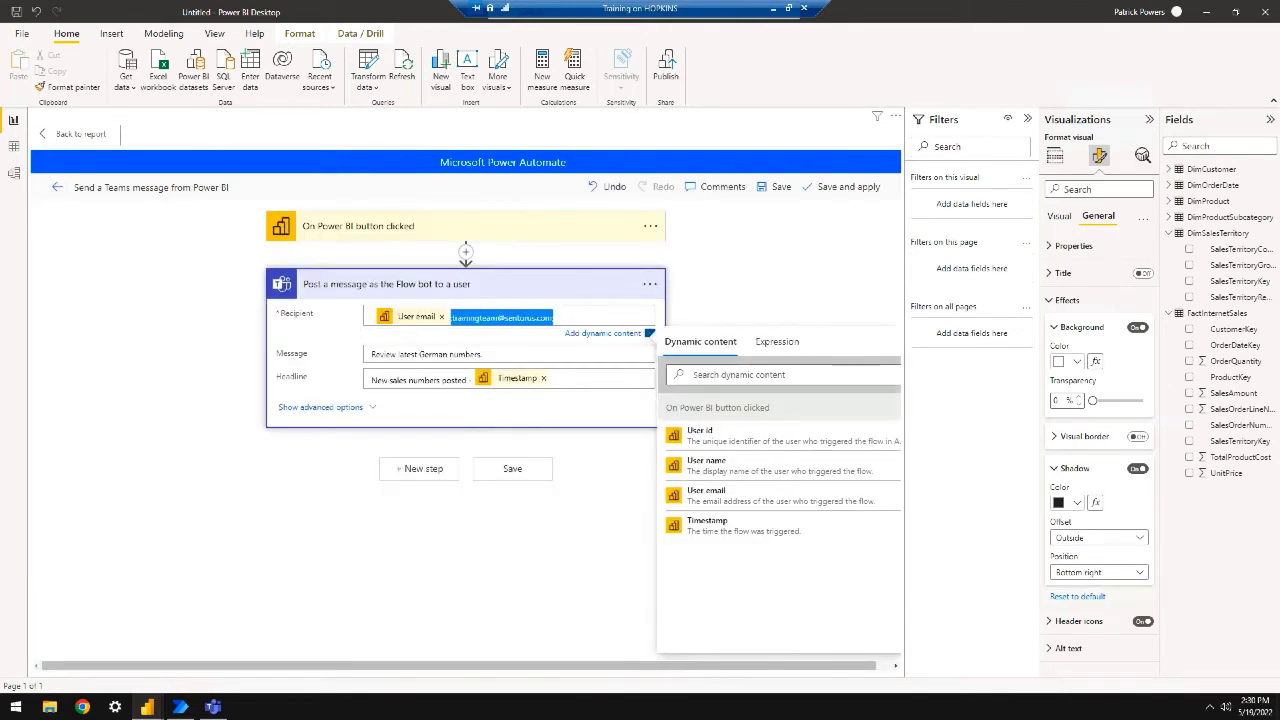
{"action": "key", "text": "BackSpace"}
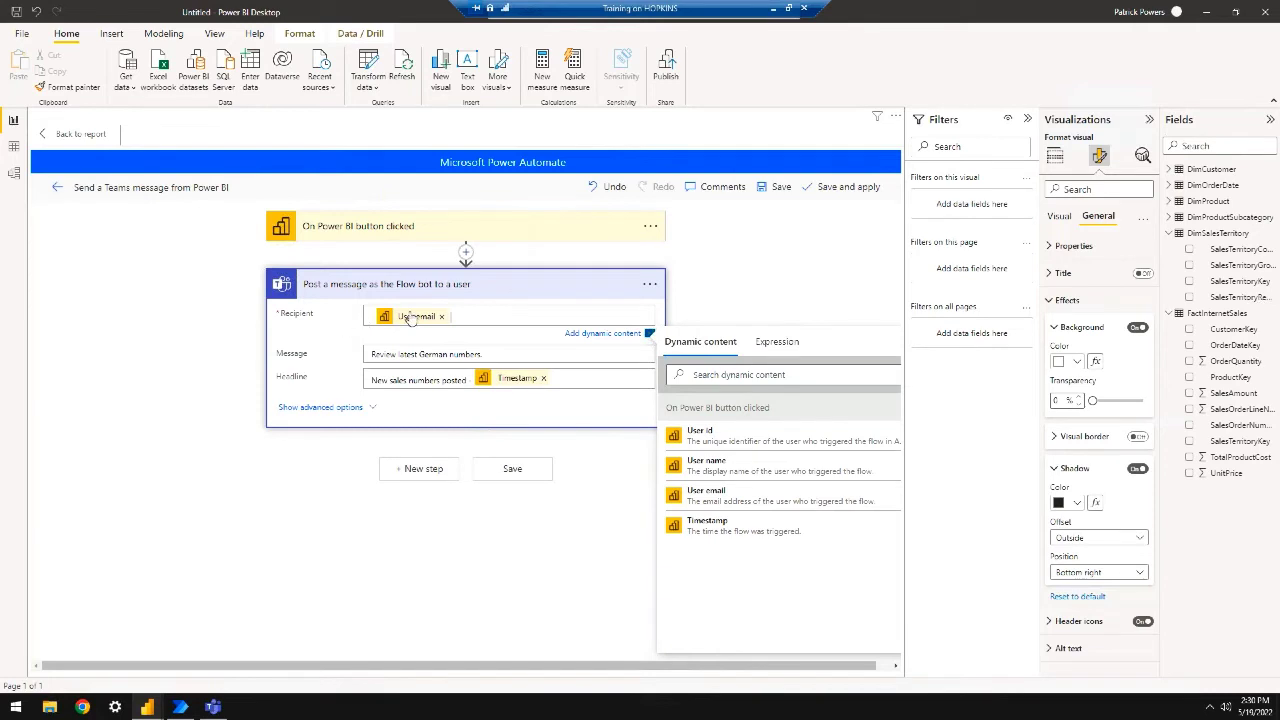
{"action": "left_click", "coordinate": [441, 316]}
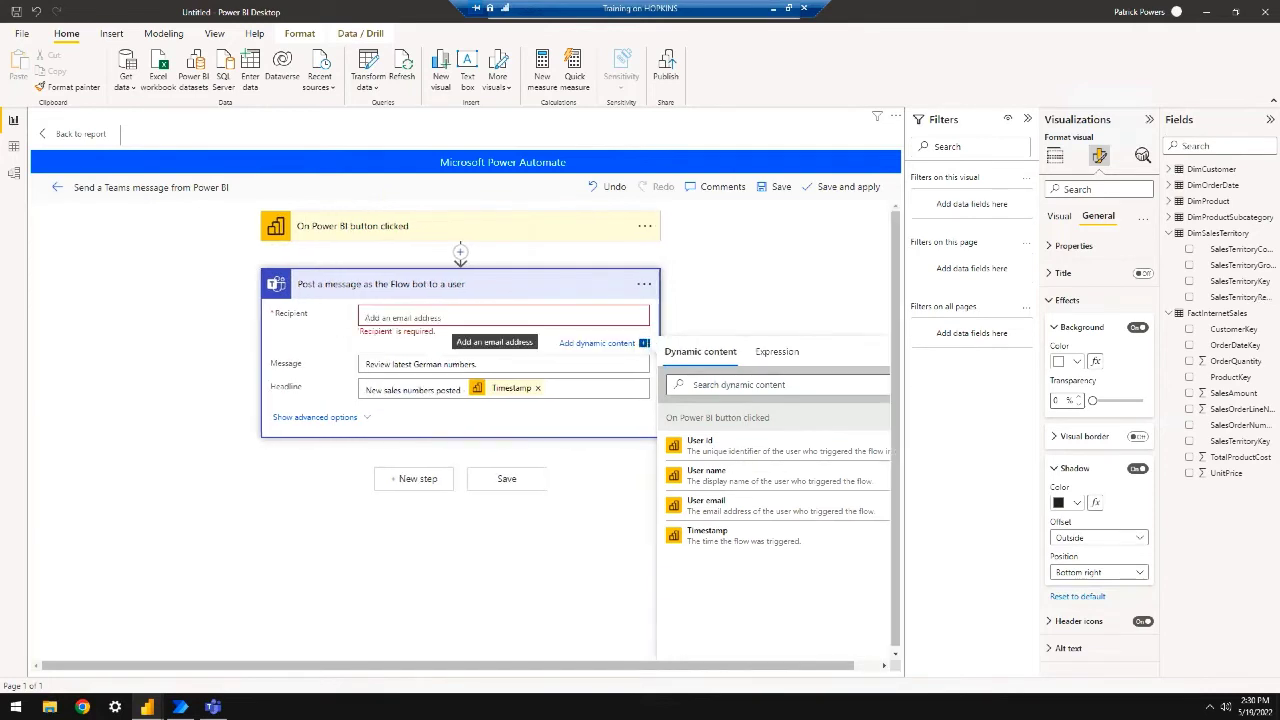
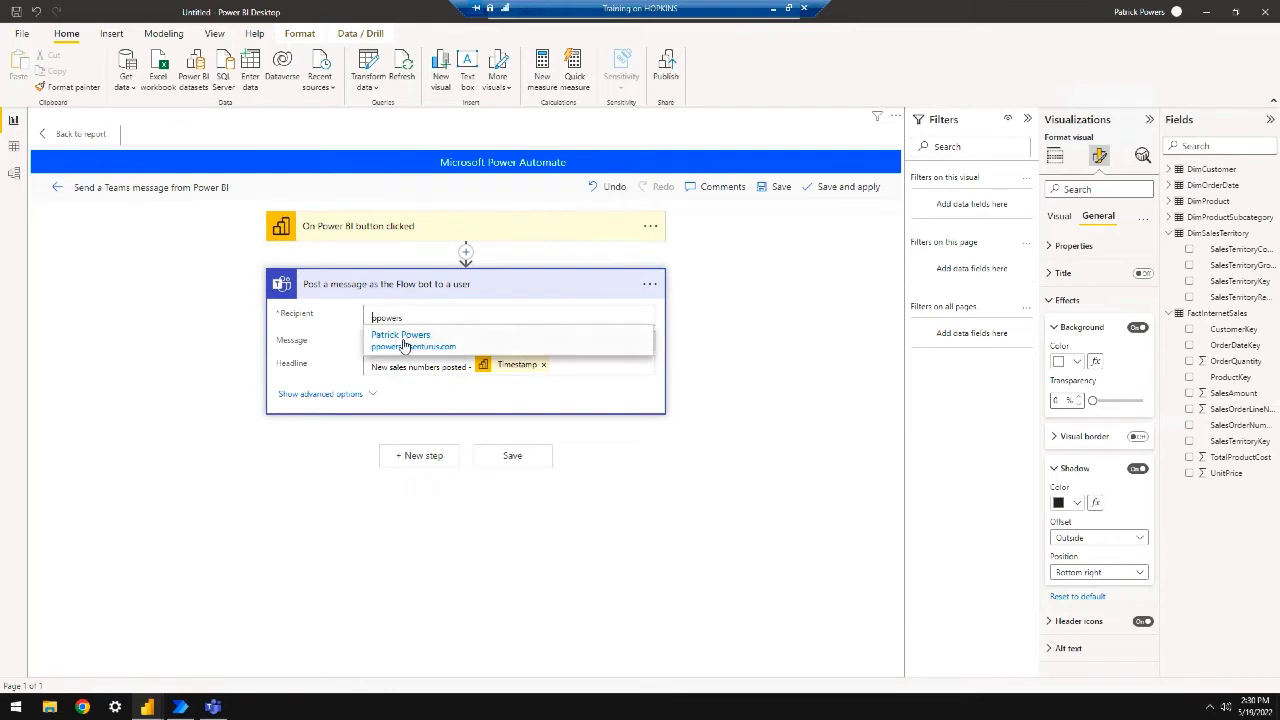
{"action": "left_click", "coordinate": [404, 344]}
Save the edited flow, reapply it to the button, and return to the report
{"action": "left_click", "coordinate": [518, 470]}
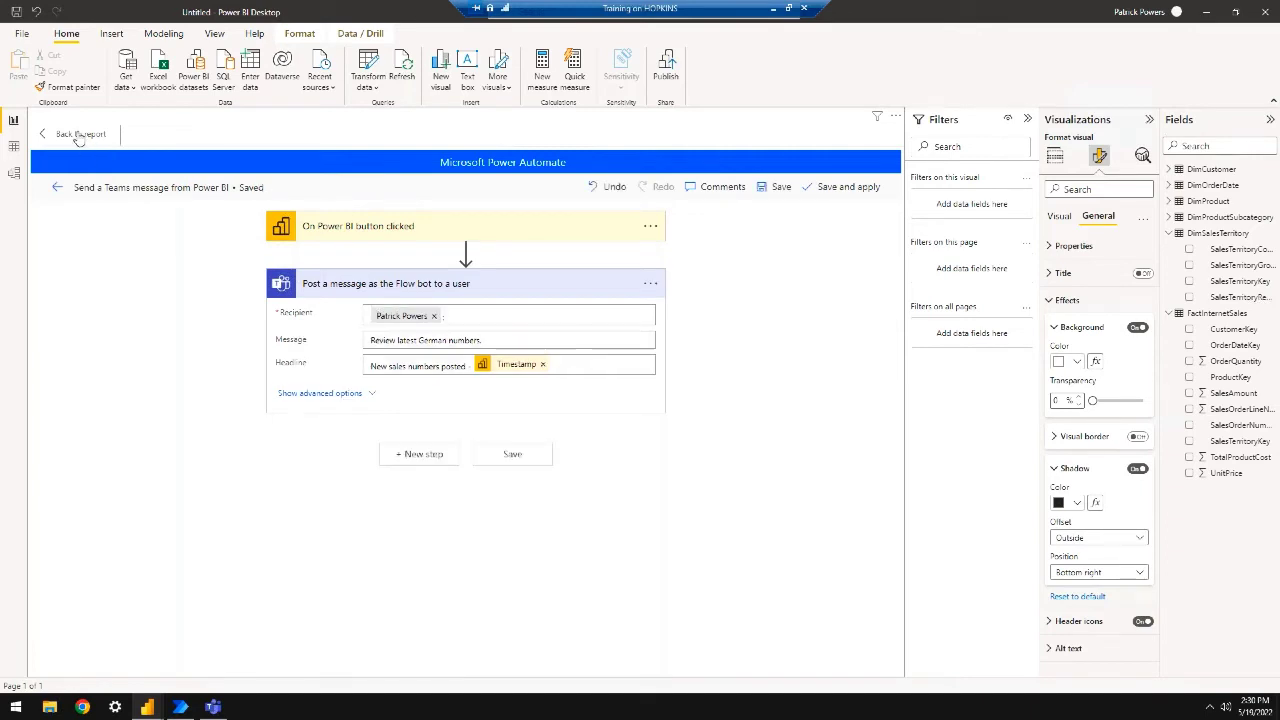
{"action": "left_click", "coordinate": [866, 186]}
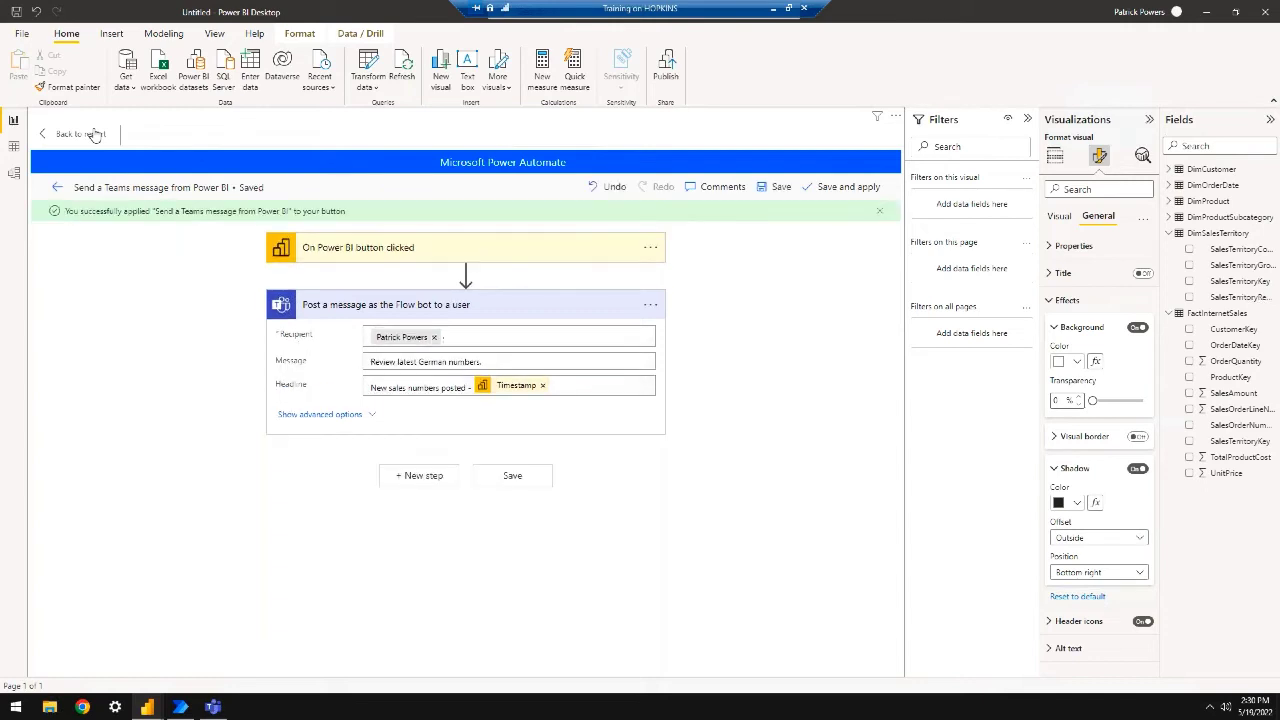
{"action": "left_click", "coordinate": [94, 134]}
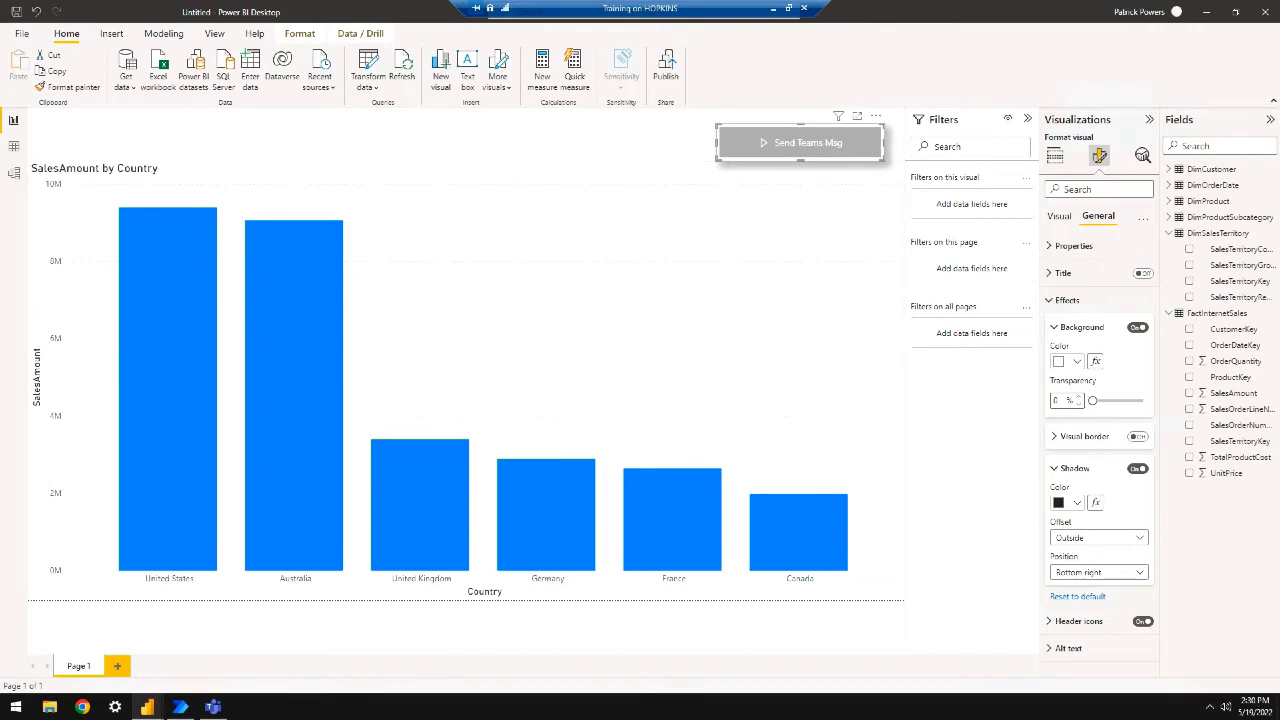
Trigger Send Teams Msg and view the 'Review latest German numbers' card in Teams' Power Automate chat
{"action": "left_click", "coordinate": [808, 145], "text": "ctrl"}
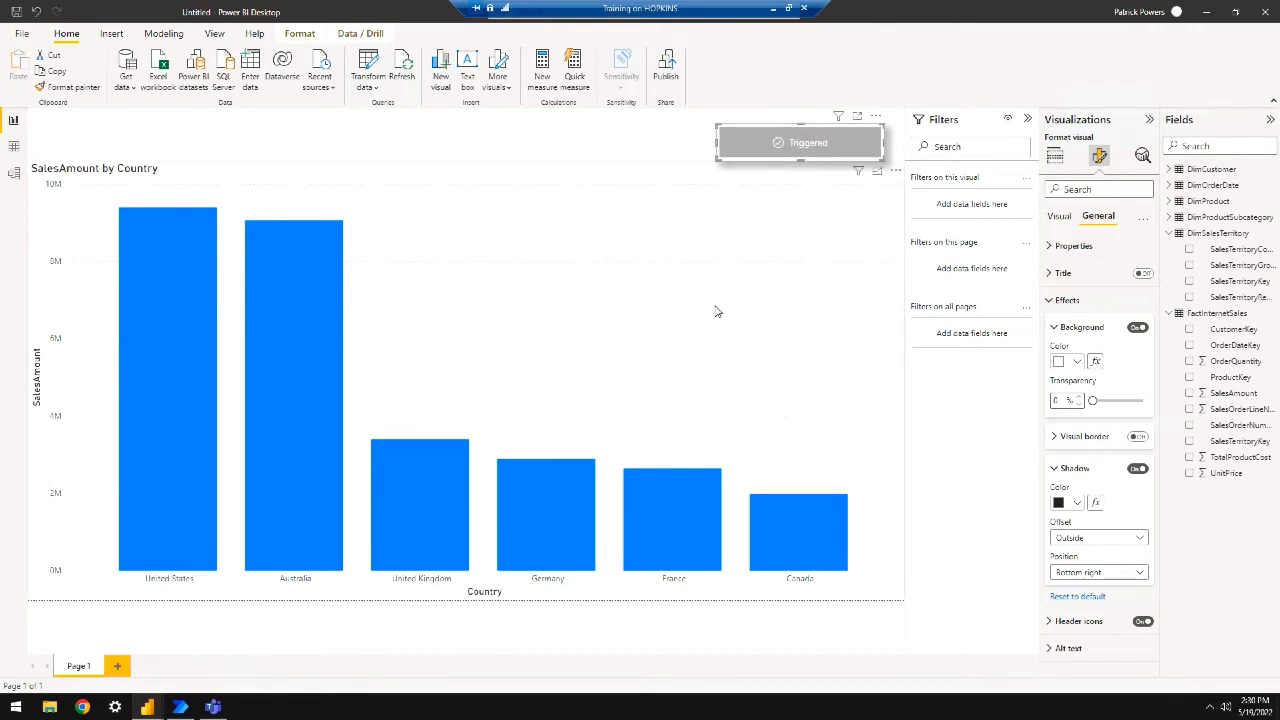
{"action": "left_click", "coordinate": [219, 707]}
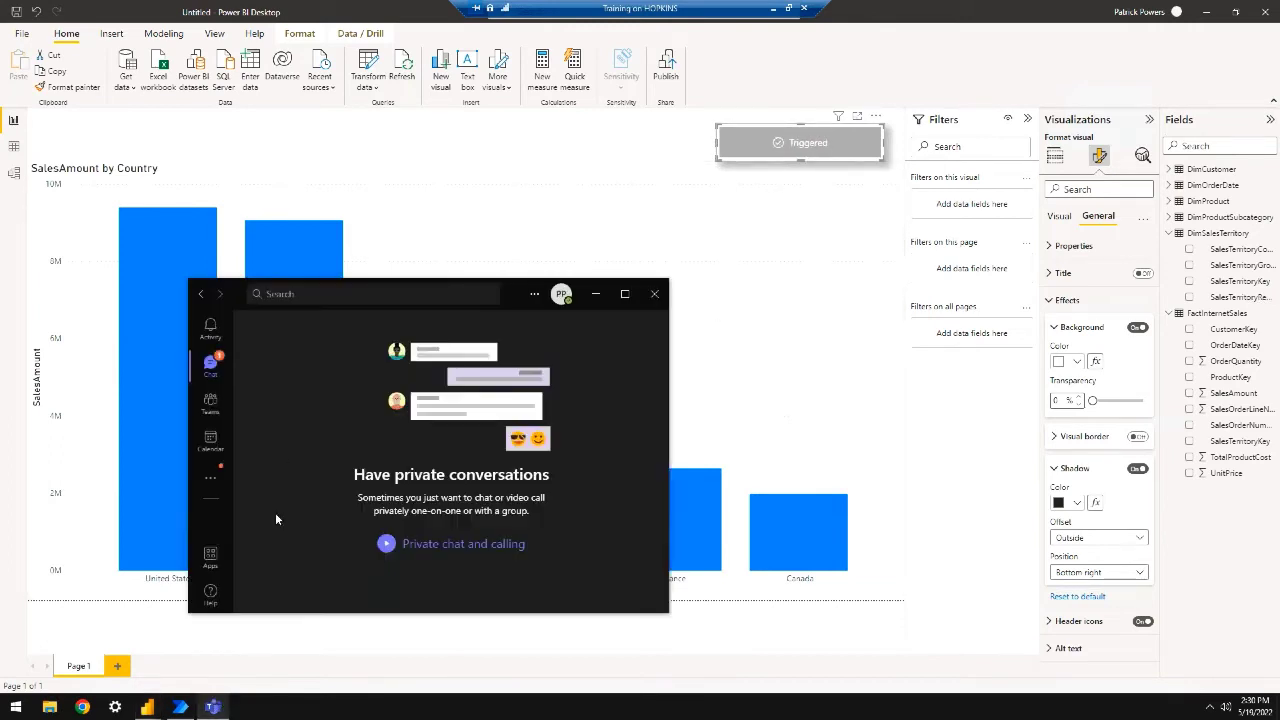
{"action": "left_click", "coordinate": [211, 366]}
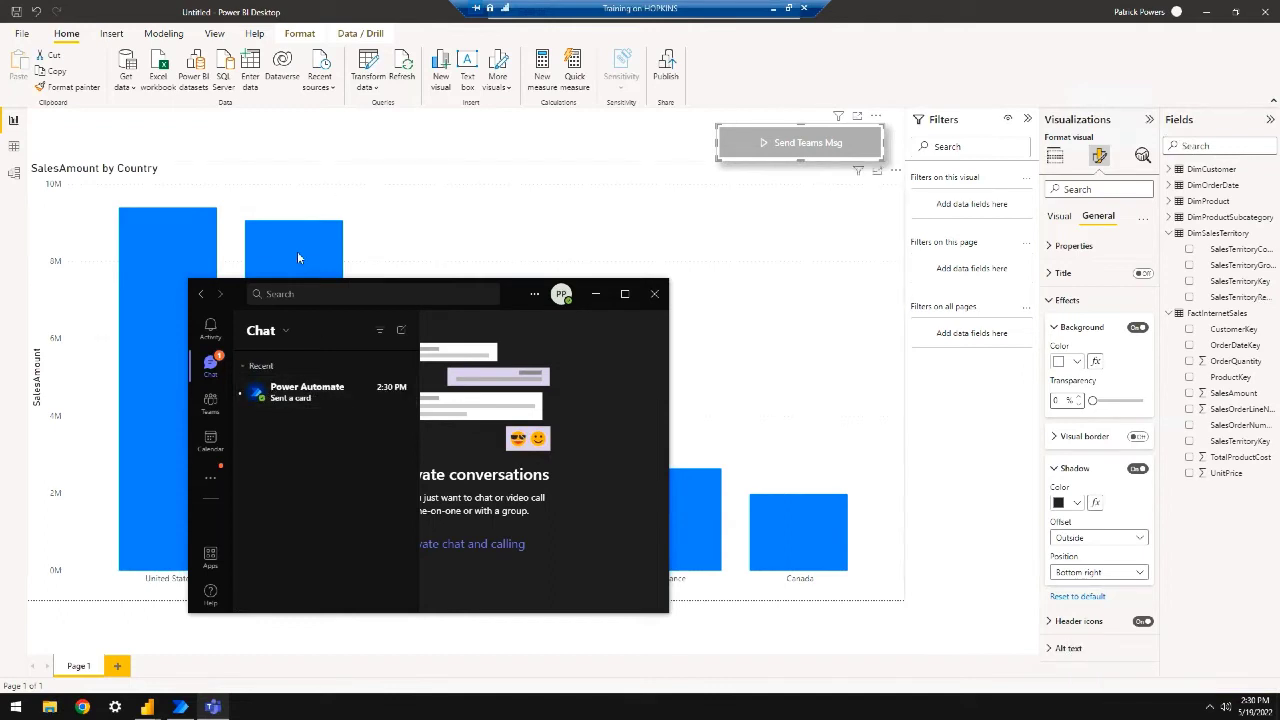
{"action": "left_click", "coordinate": [302, 394]}
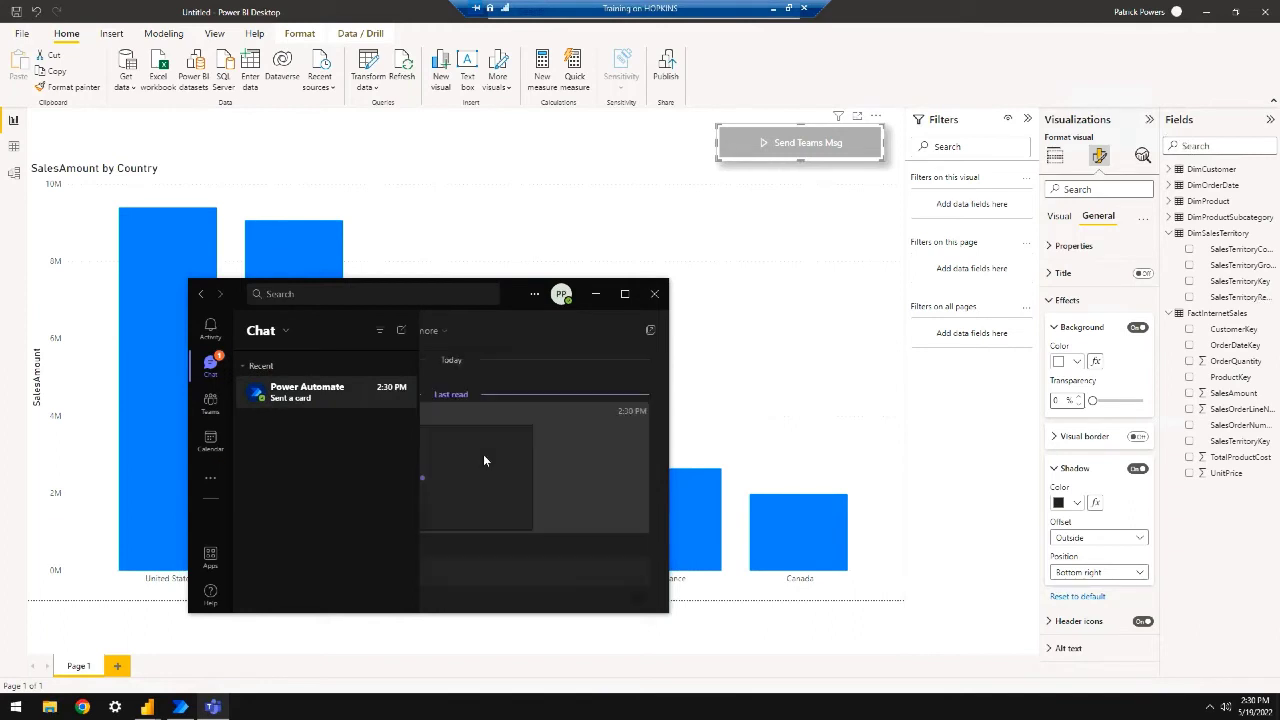
{"action": "left_click", "coordinate": [477, 292]}
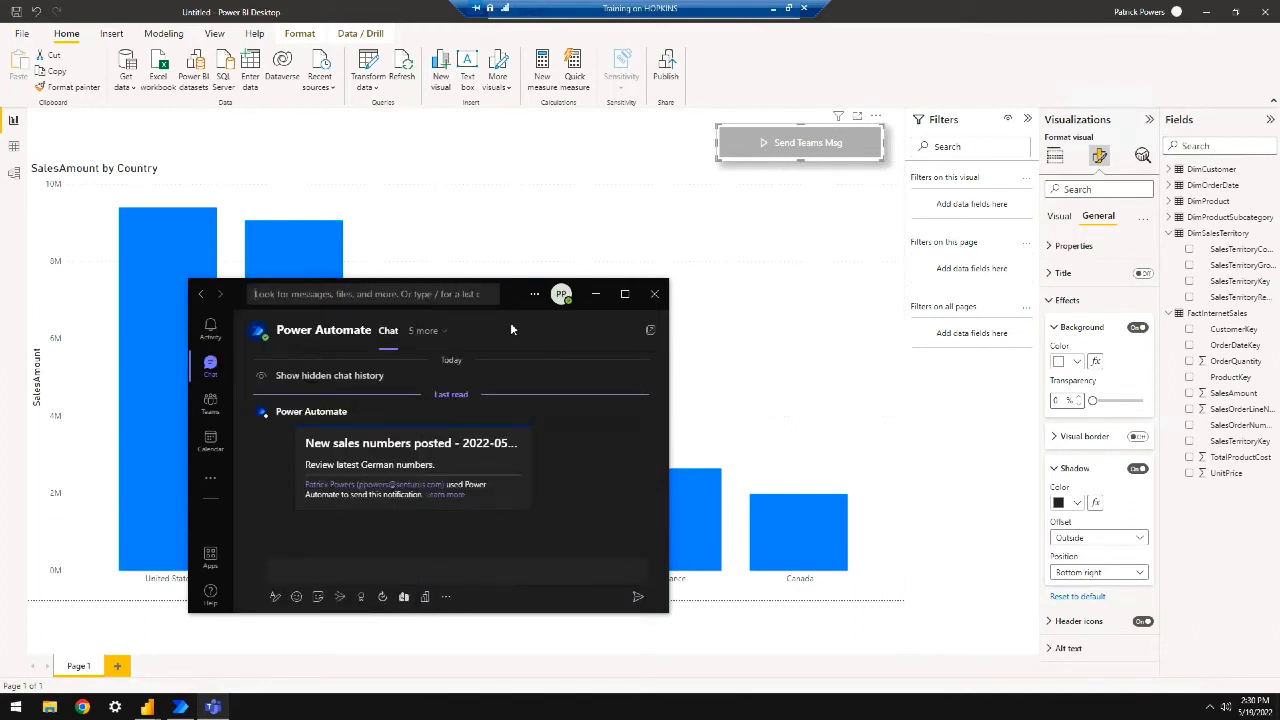
{"action": "left_click", "coordinate": [513, 442]}
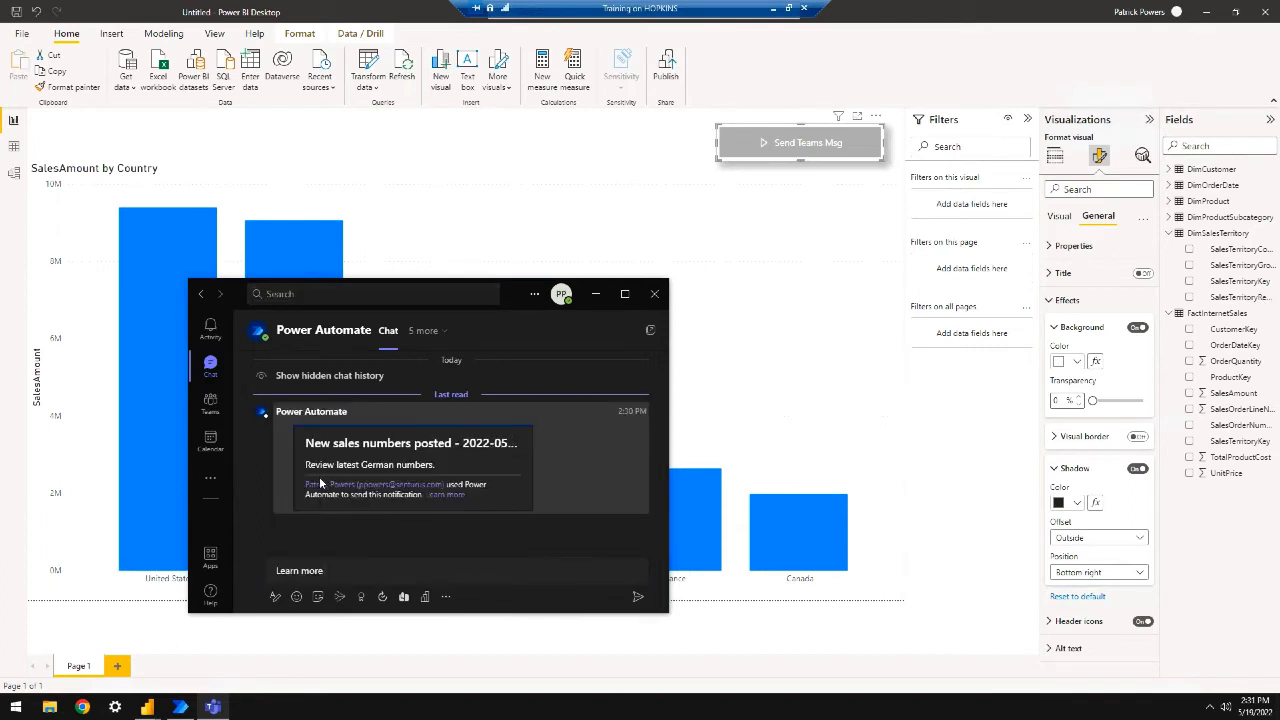
{"action": "left_click", "coordinate": [212, 402]}
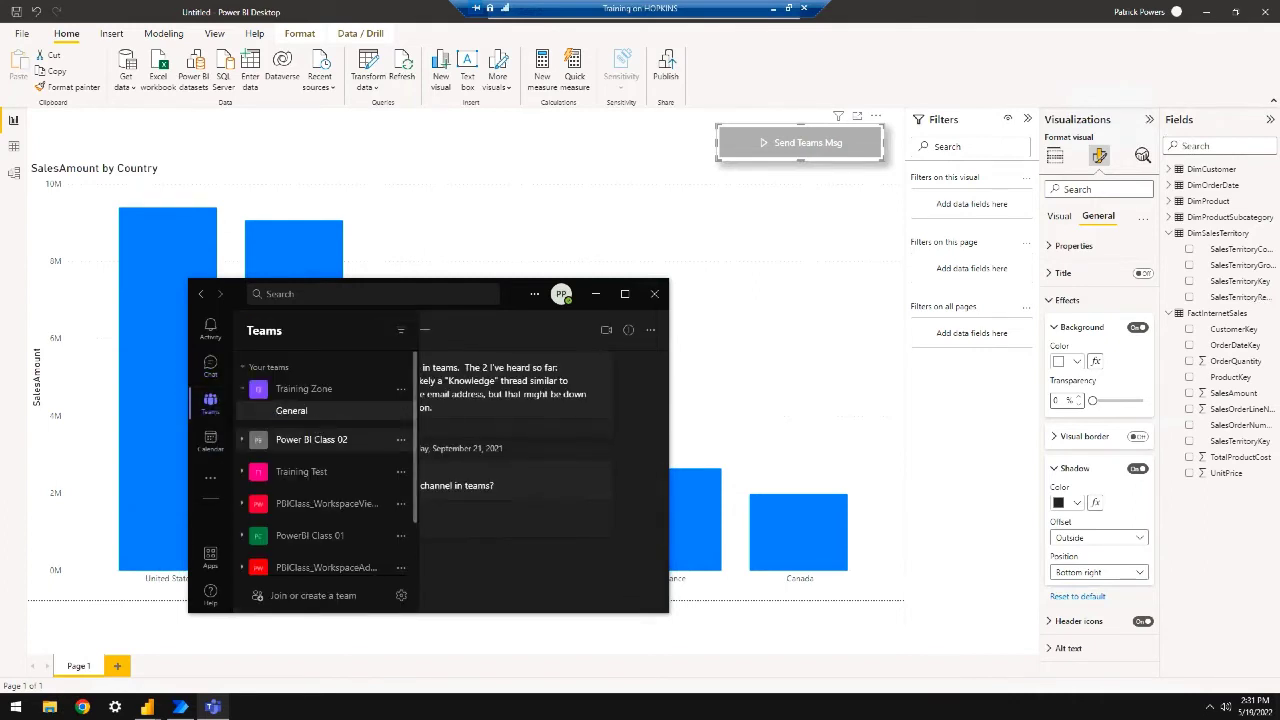
Browse the Training Test and Training Zone General channels and chats, then minimize Teams
{"action": "scroll", "coordinate": [342, 438], "scroll_direction": "down", "scroll_amount": 2}
{"action": "scroll", "coordinate": [340, 435], "scroll_direction": "up", "scroll_amount": 2}
{"action": "left_click", "coordinate": [257, 458]}
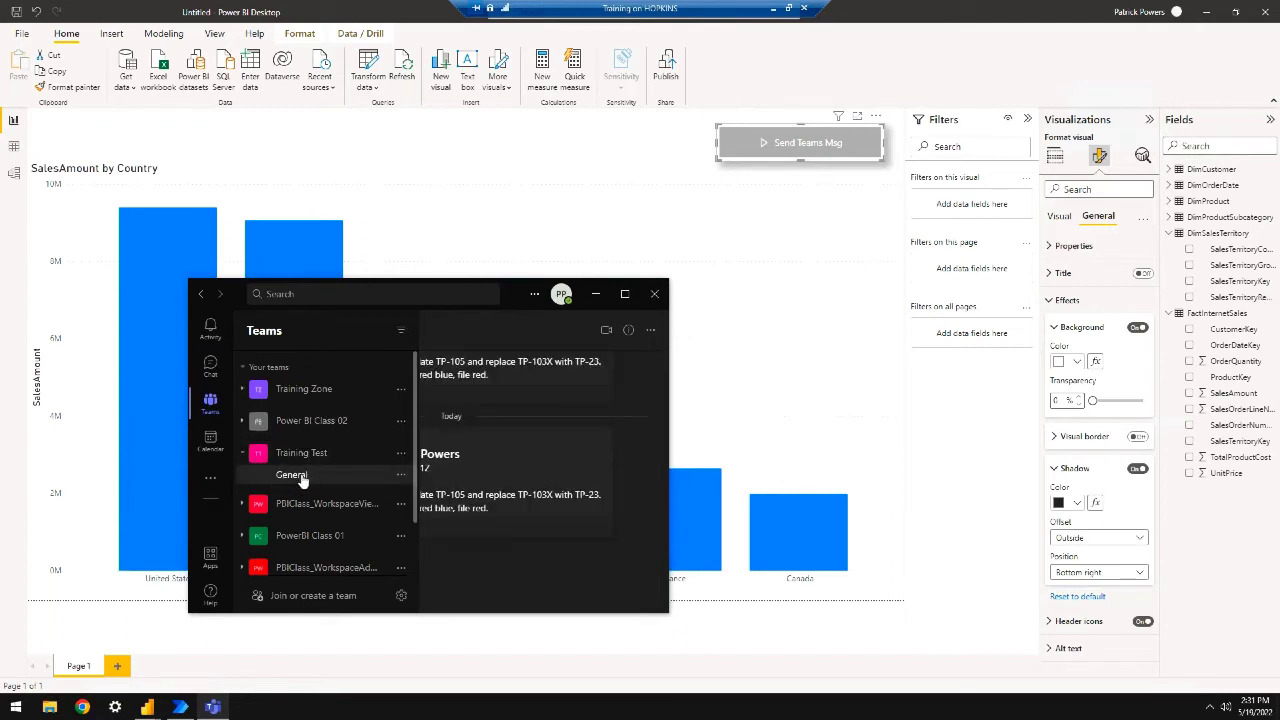
{"action": "left_click", "coordinate": [245, 392]}
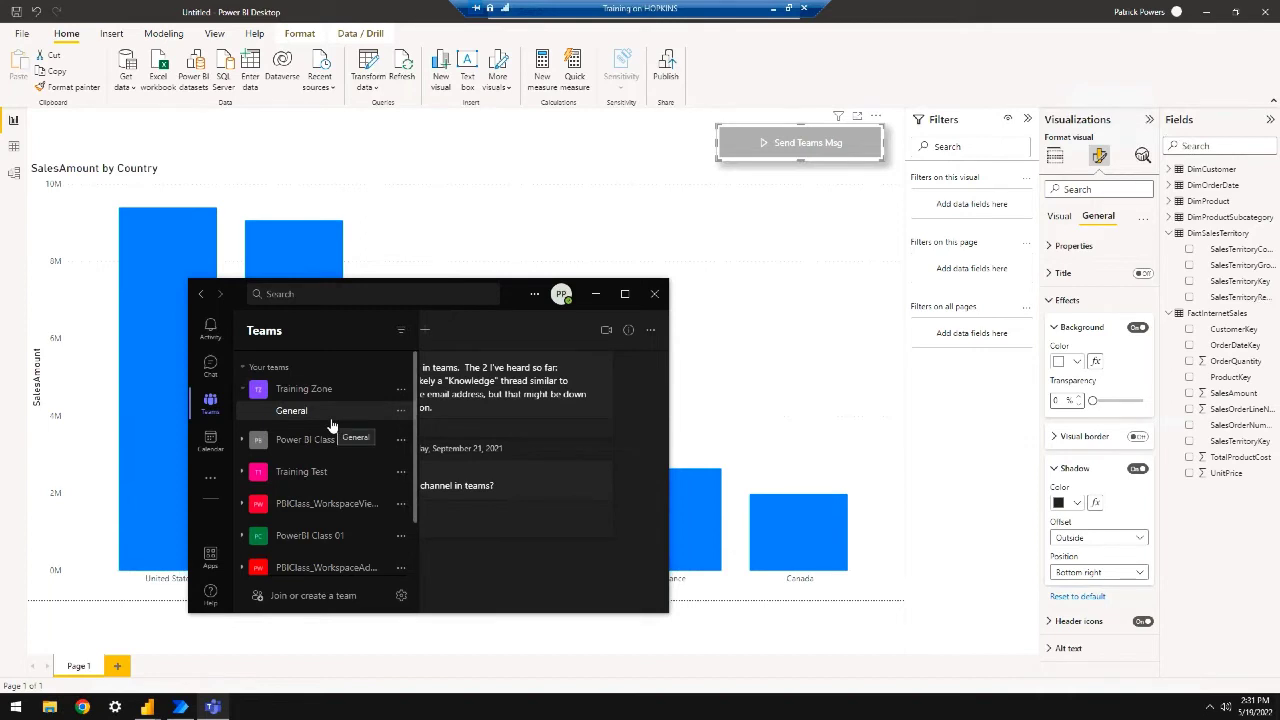
{"action": "scroll", "coordinate": [330, 447], "scroll_direction": "down", "scroll_amount": 1}
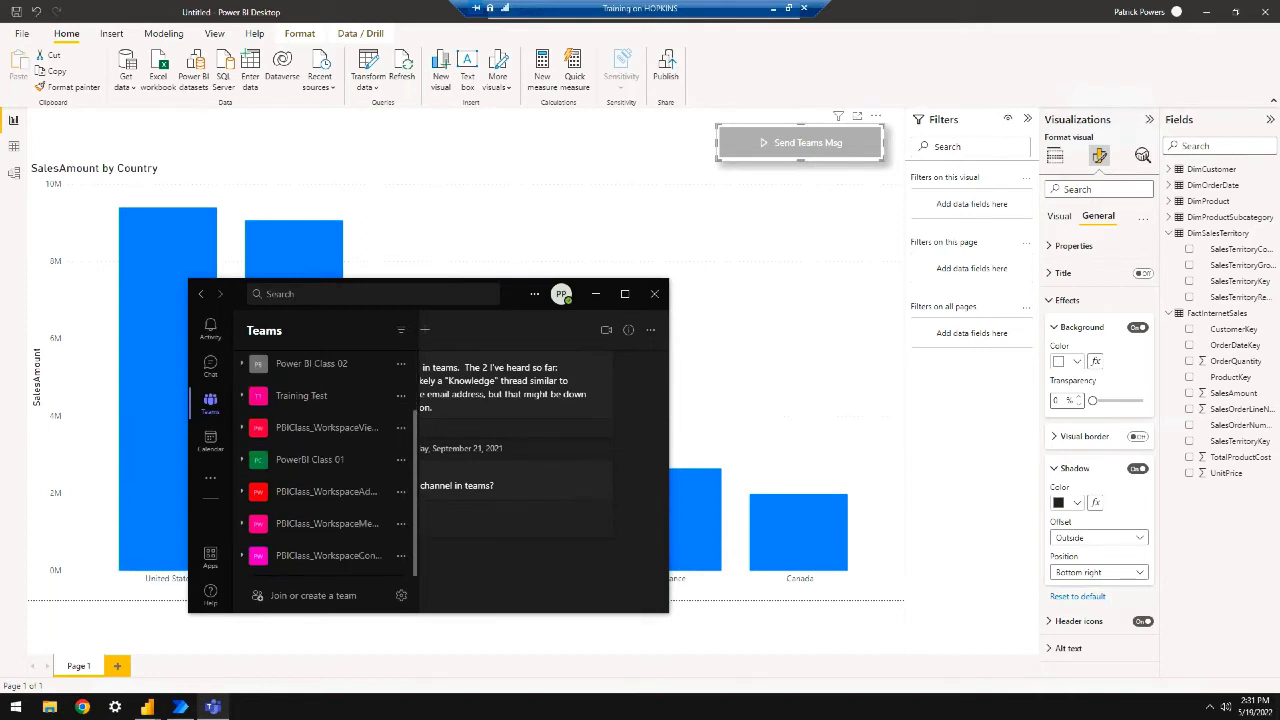
{"action": "left_click", "coordinate": [210, 362]}
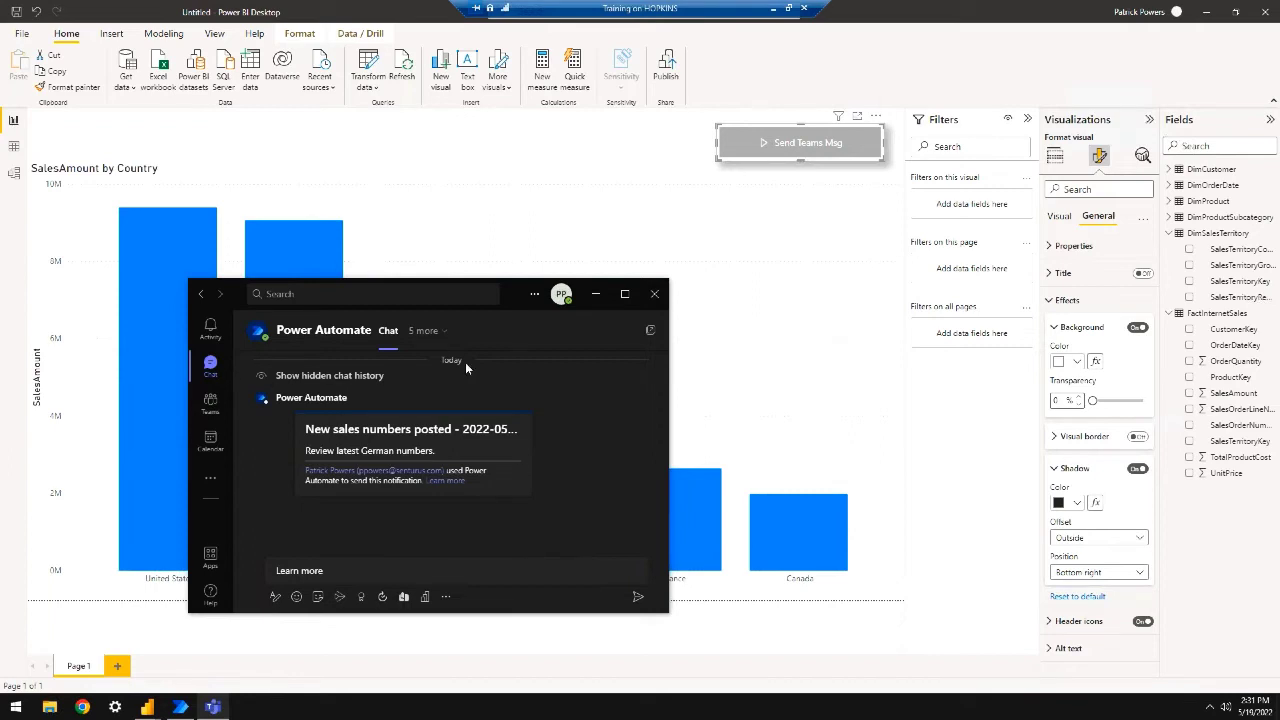
{"action": "left_click", "coordinate": [597, 298]}
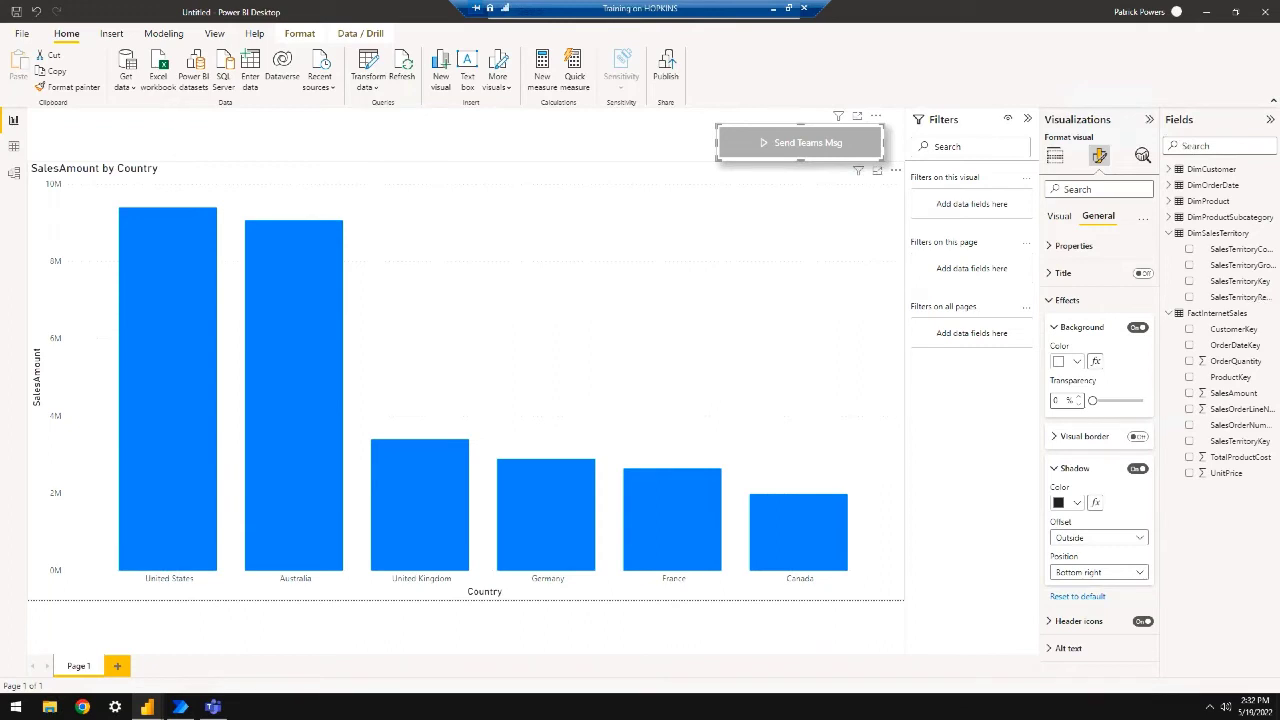
Add Page 2 with a Power Automate button visual and open its flow for editing
{"action": "left_click", "coordinate": [118, 667]}
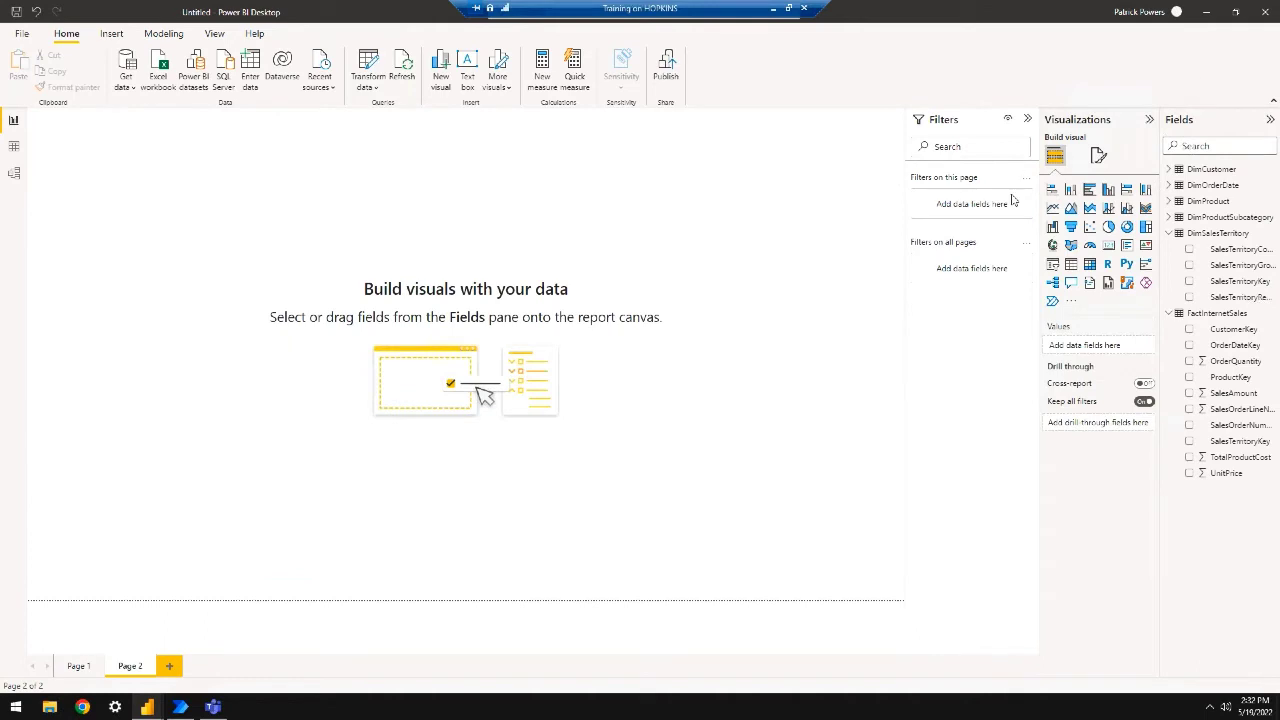
{"action": "left_click", "coordinate": [1052, 300]}
{"action": "left_click", "coordinate": [217, 307]}
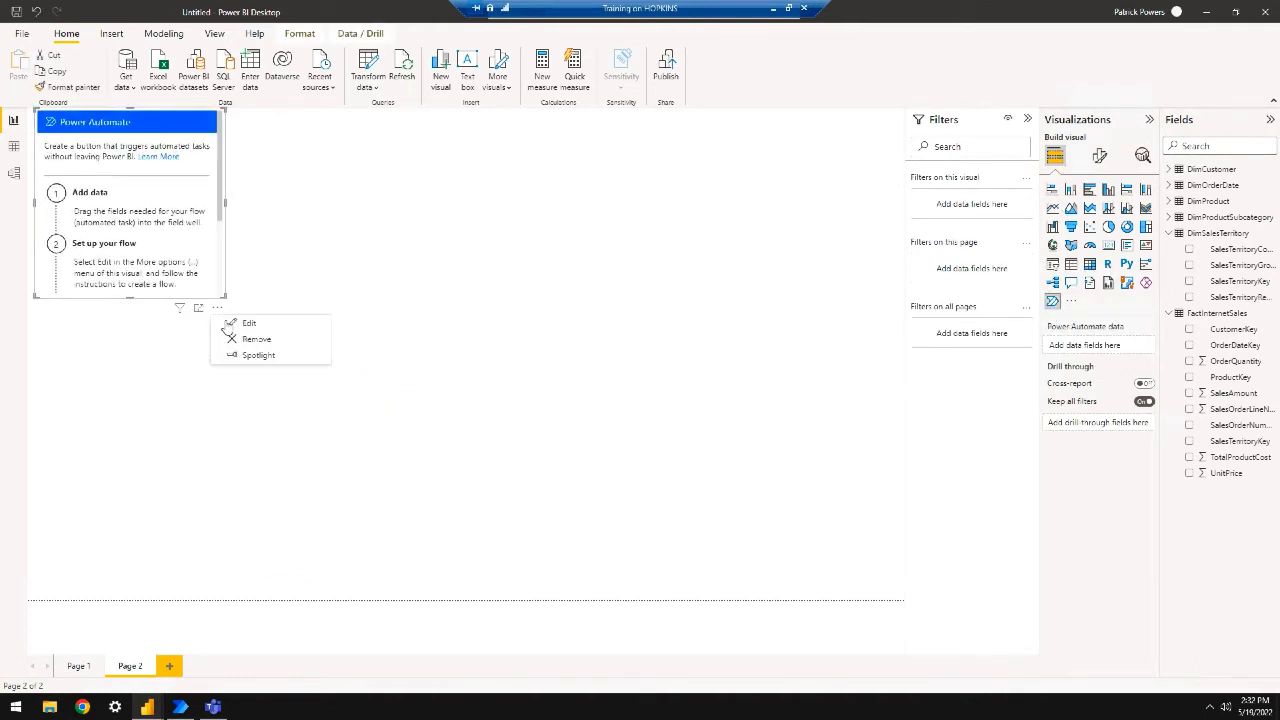
{"action": "left_click", "coordinate": [251, 324]}
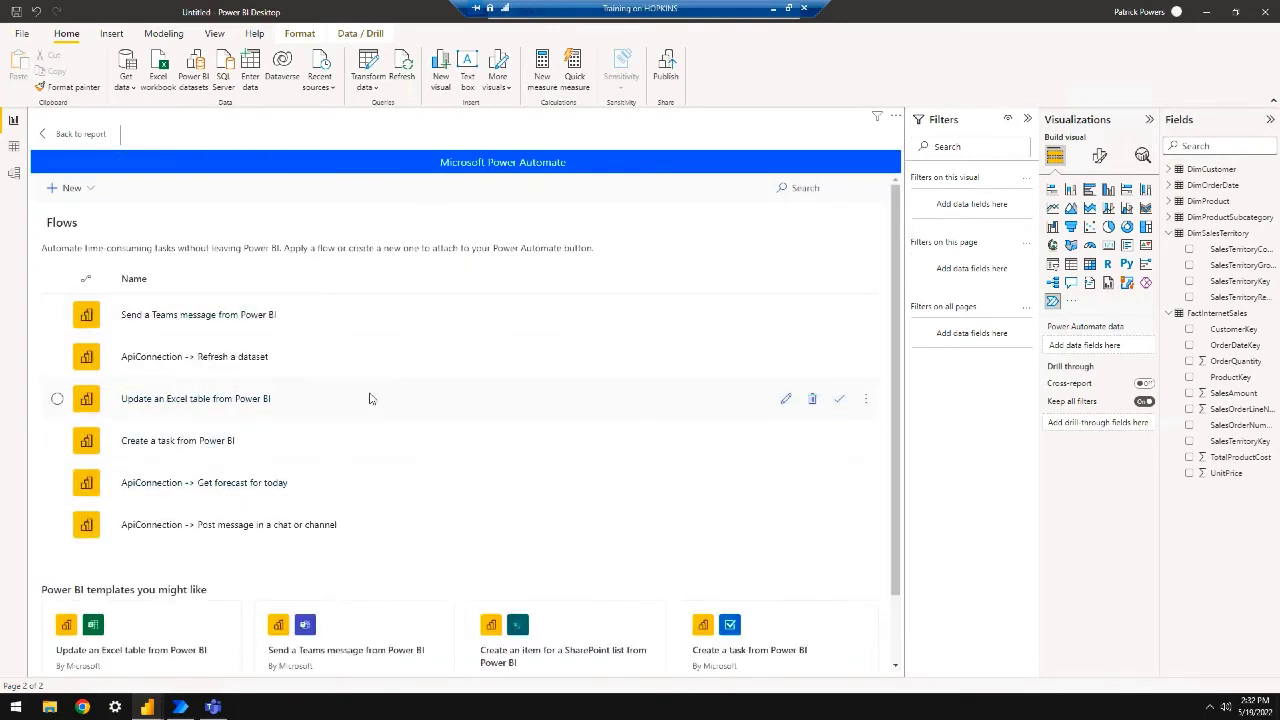
Search the flows list for 'email', then clear the search
{"action": "scroll", "coordinate": [376, 401], "scroll_direction": "down", "scroll_amount": 1}
{"action": "scroll", "coordinate": [372, 440], "scroll_direction": "up", "scroll_amount": 1}
{"action": "left_click", "coordinate": [810, 187]}
{"action": "type", "text": "em"}
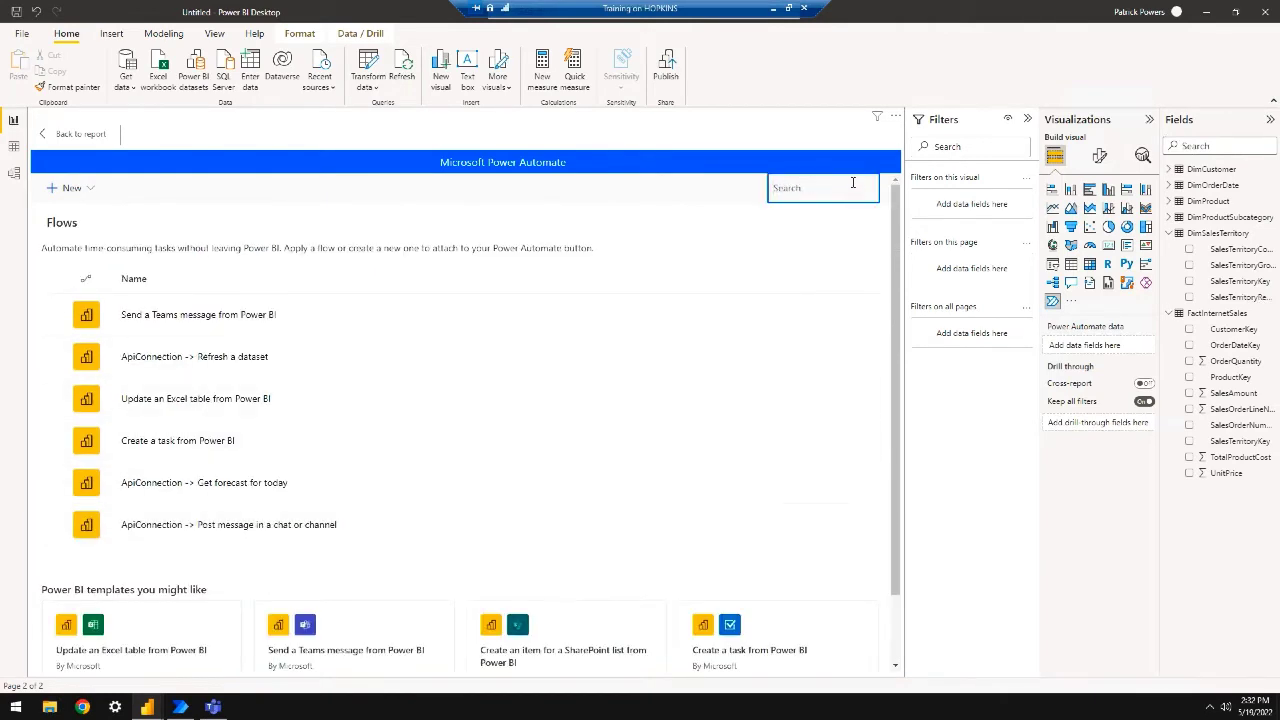
{"action": "type", "text": "ail"}
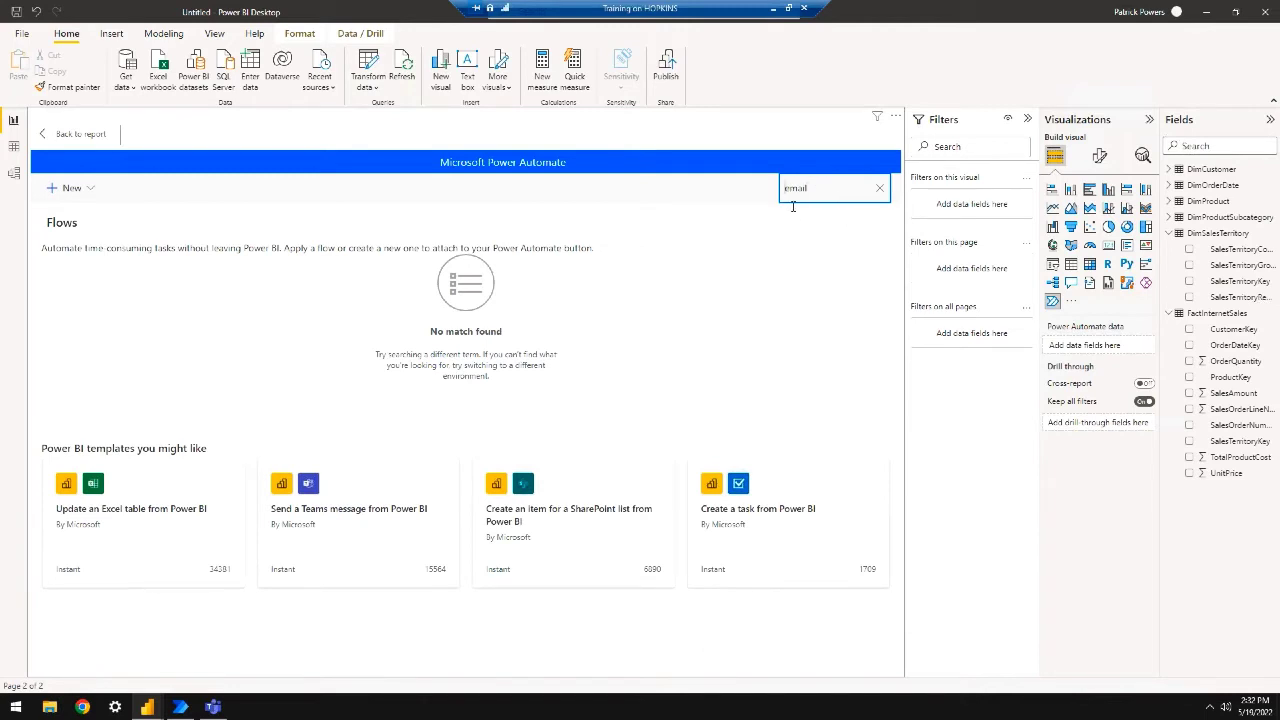
{"action": "type", "text": "-"}
{"action": "left_click_drag", "start_coordinate": [853, 190], "coordinate": [697, 198]}
{"action": "key", "text": "BackSpace"}
Preview the Update an Excel table from Power BI template, then return to the visual's flows list
{"action": "scroll", "coordinate": [480, 423], "scroll_direction": "down", "scroll_amount": 2}
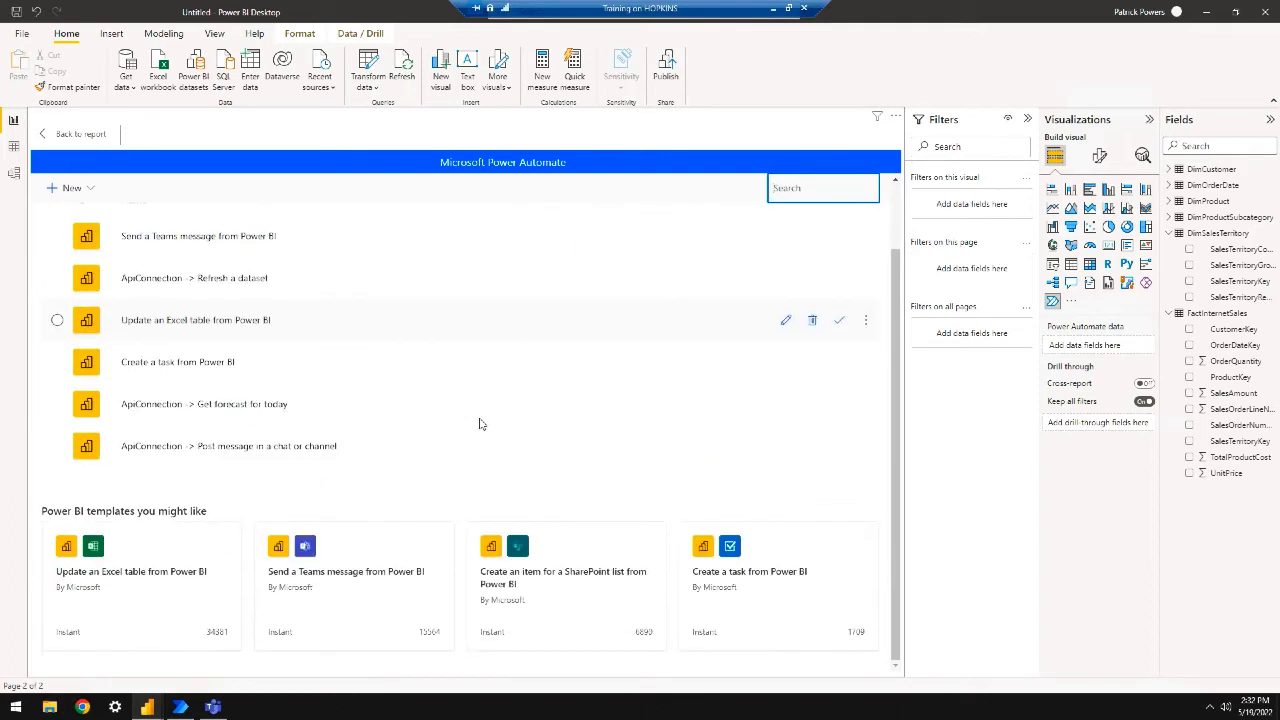
{"action": "left_click", "coordinate": [200, 545]}
{"action": "left_click", "coordinate": [40, 140]}
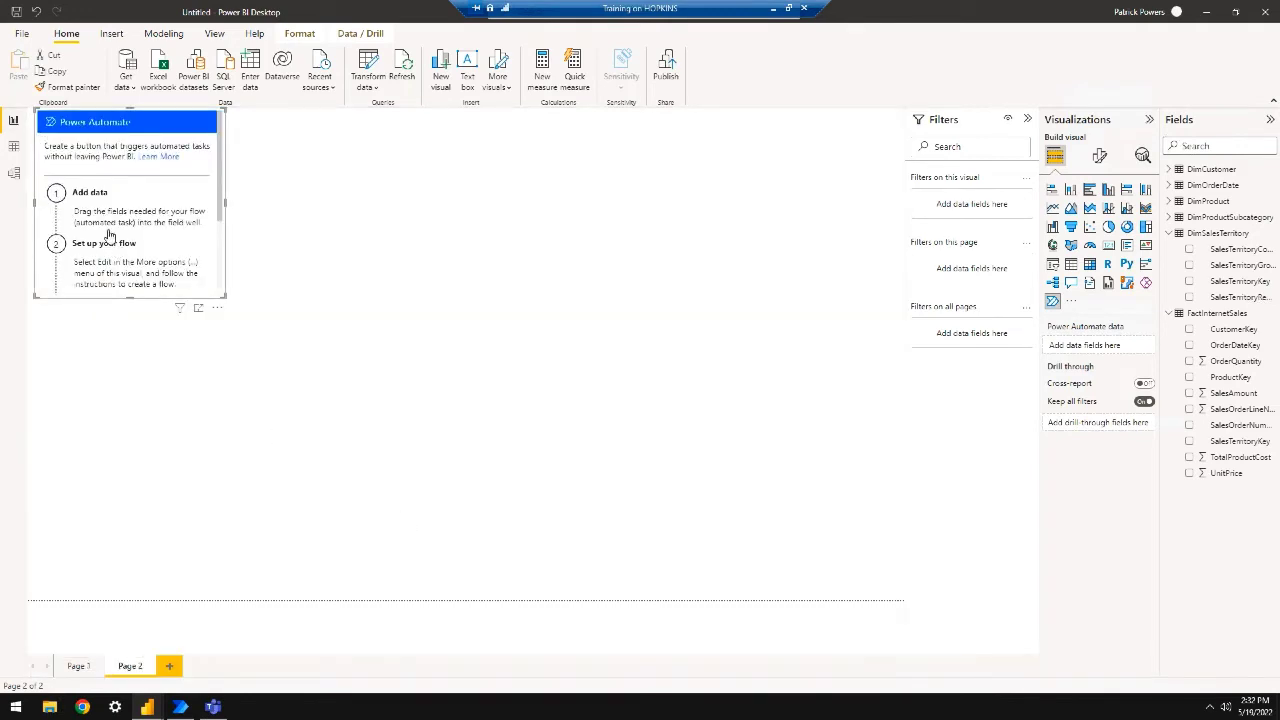
{"action": "left_click", "coordinate": [217, 307]}
{"action": "left_click", "coordinate": [254, 325]}
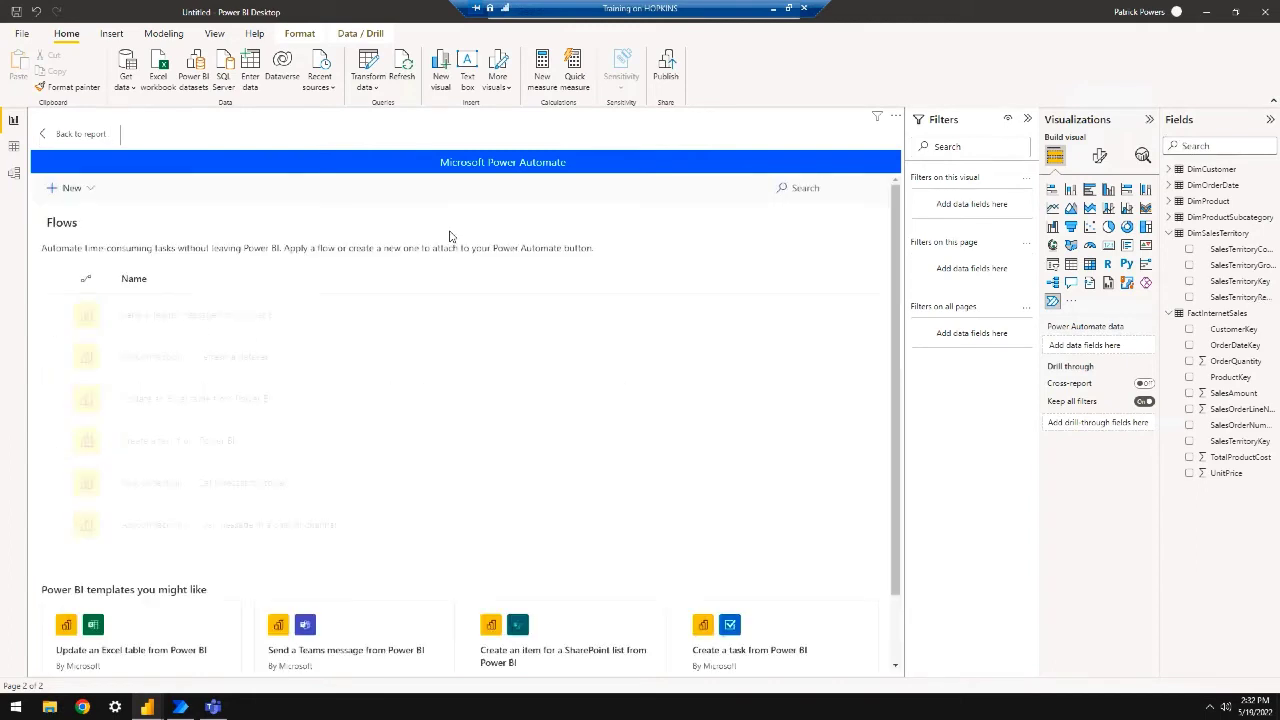
Browse the flow templates, then go back and bring up the New flow choices
{"action": "left_click", "coordinate": [74, 187]}
{"action": "left_click", "coordinate": [75, 237]}
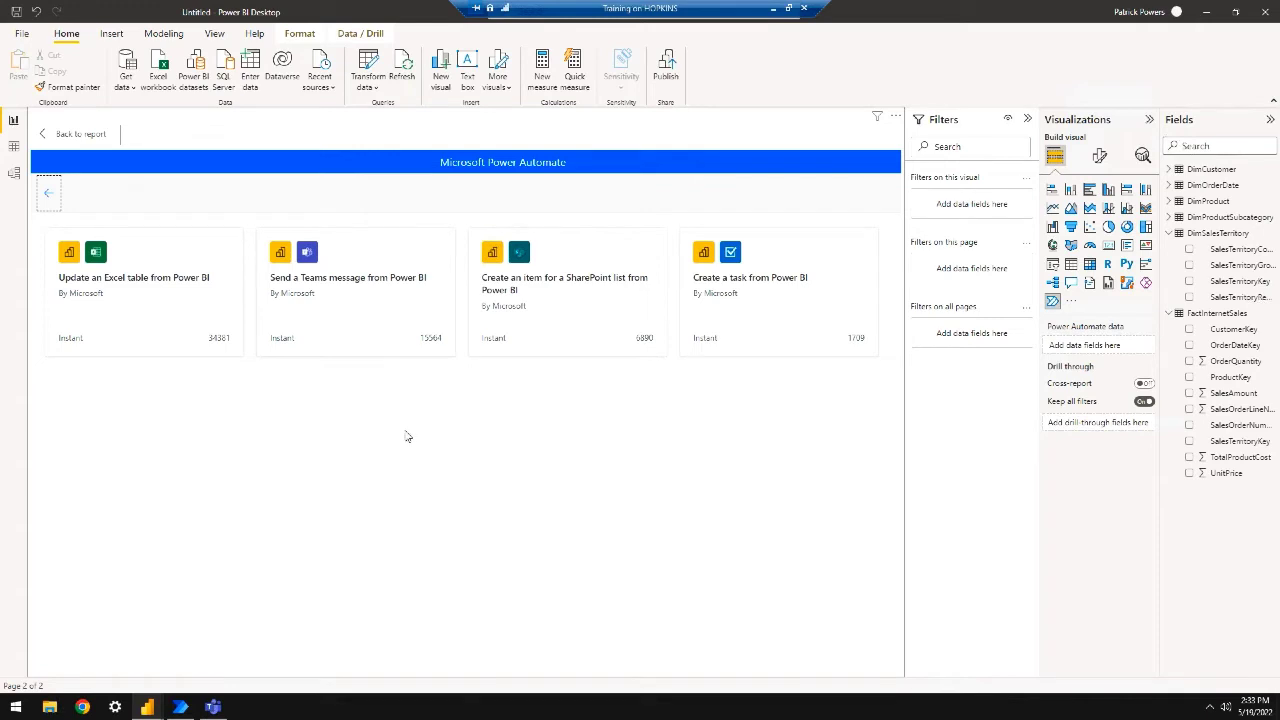
{"action": "left_click", "coordinate": [50, 198]}
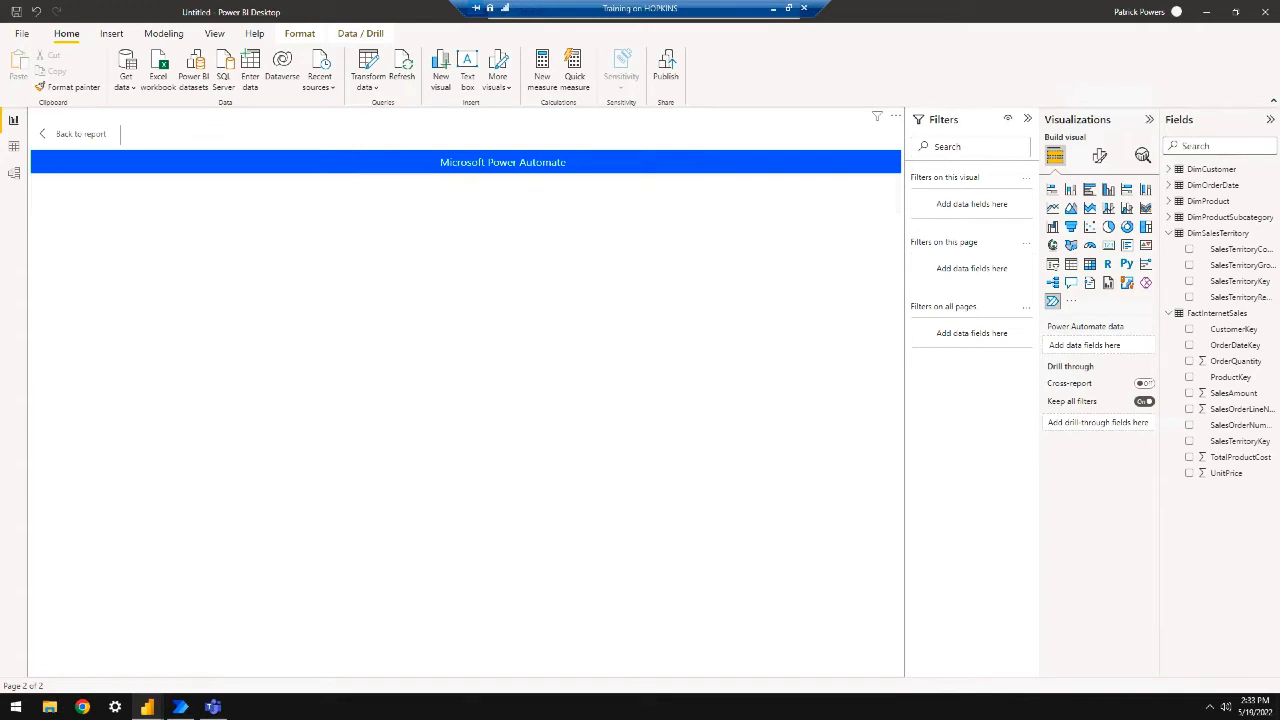
{"action": "left_click", "coordinate": [96, 195]}
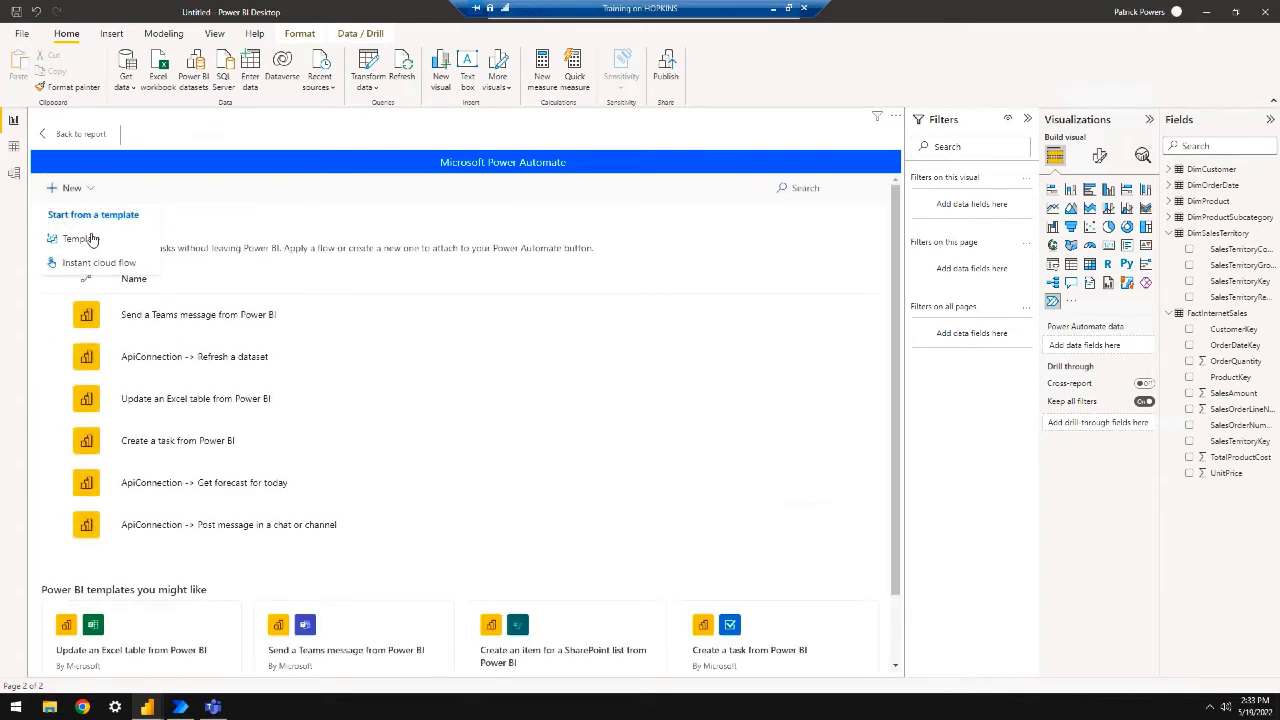
Start a blank instant cloud flow, add a step, and search operations for 'email report'
{"action": "left_click", "coordinate": [110, 261]}
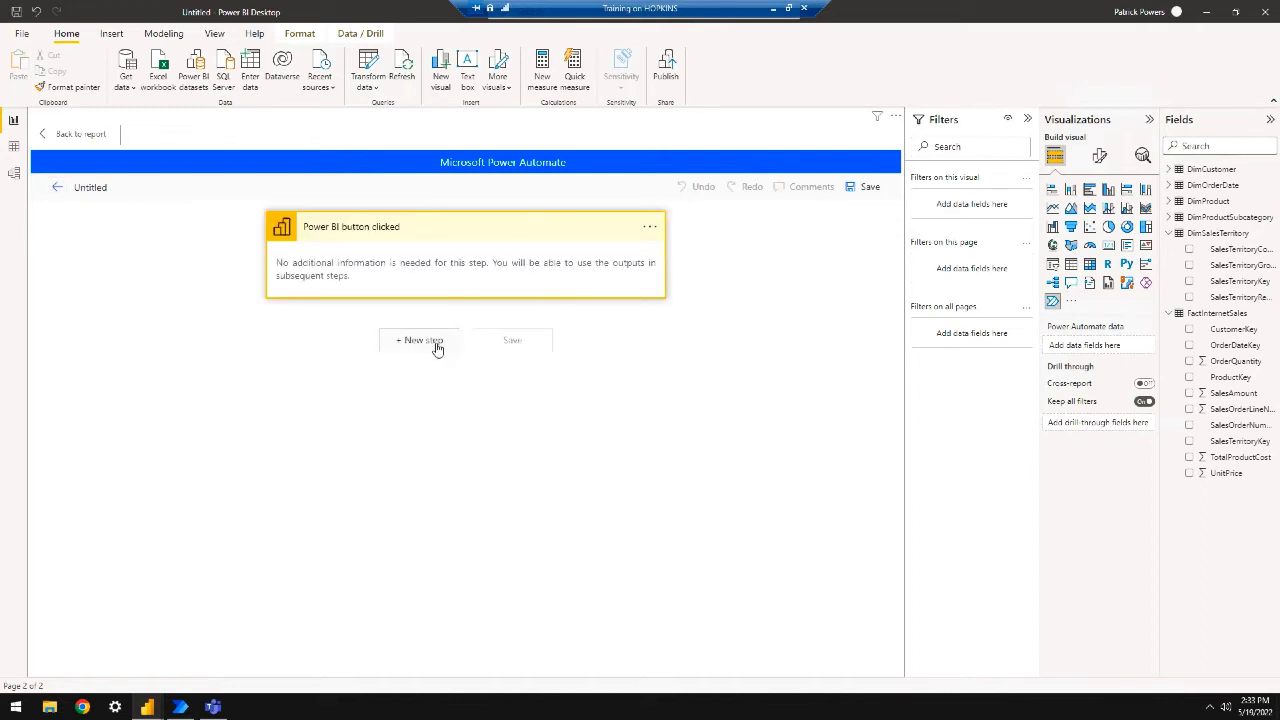
{"action": "left_click", "coordinate": [420, 341]}
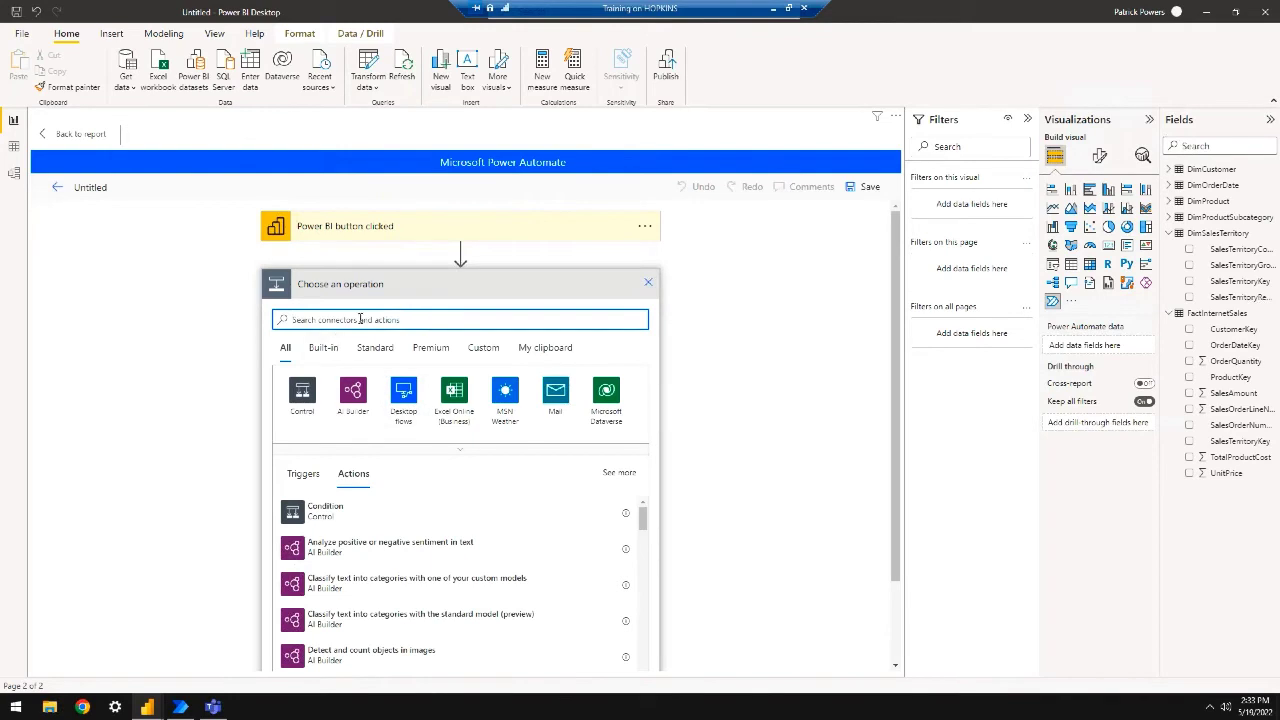
{"action": "type", "text": "email"}
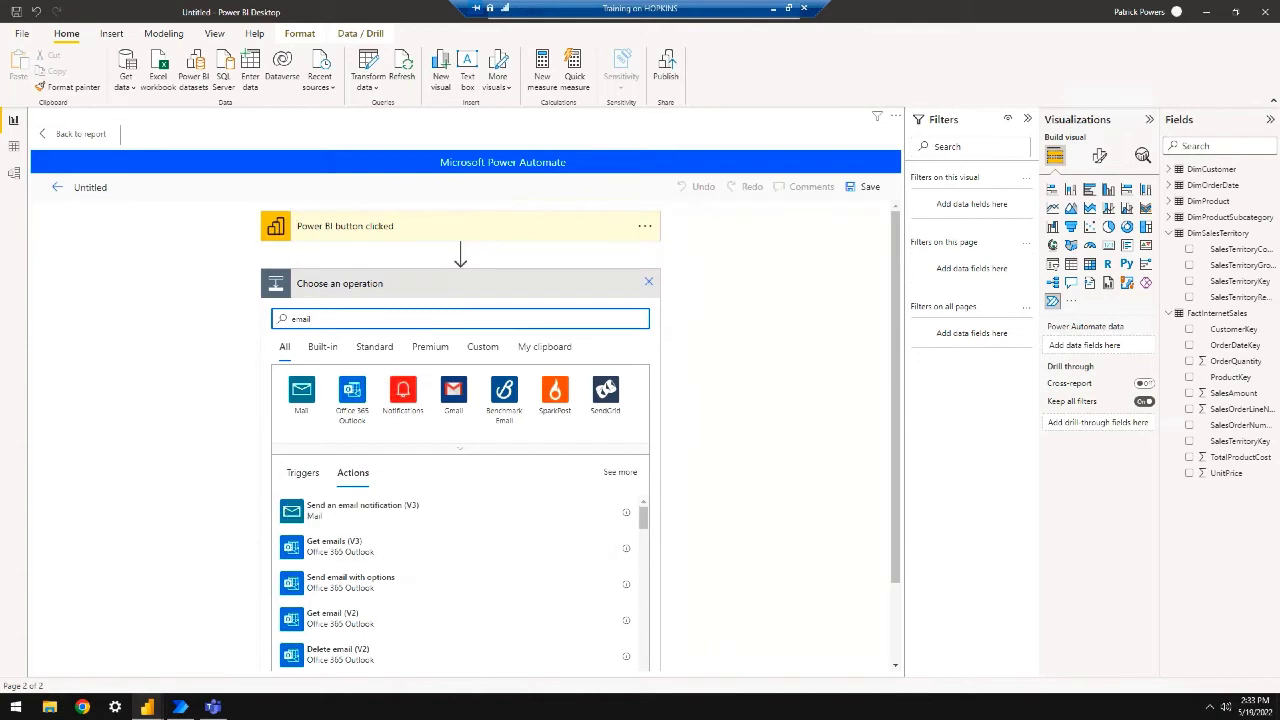
{"action": "scroll", "coordinate": [410, 590], "scroll_direction": "down", "scroll_amount": 3}
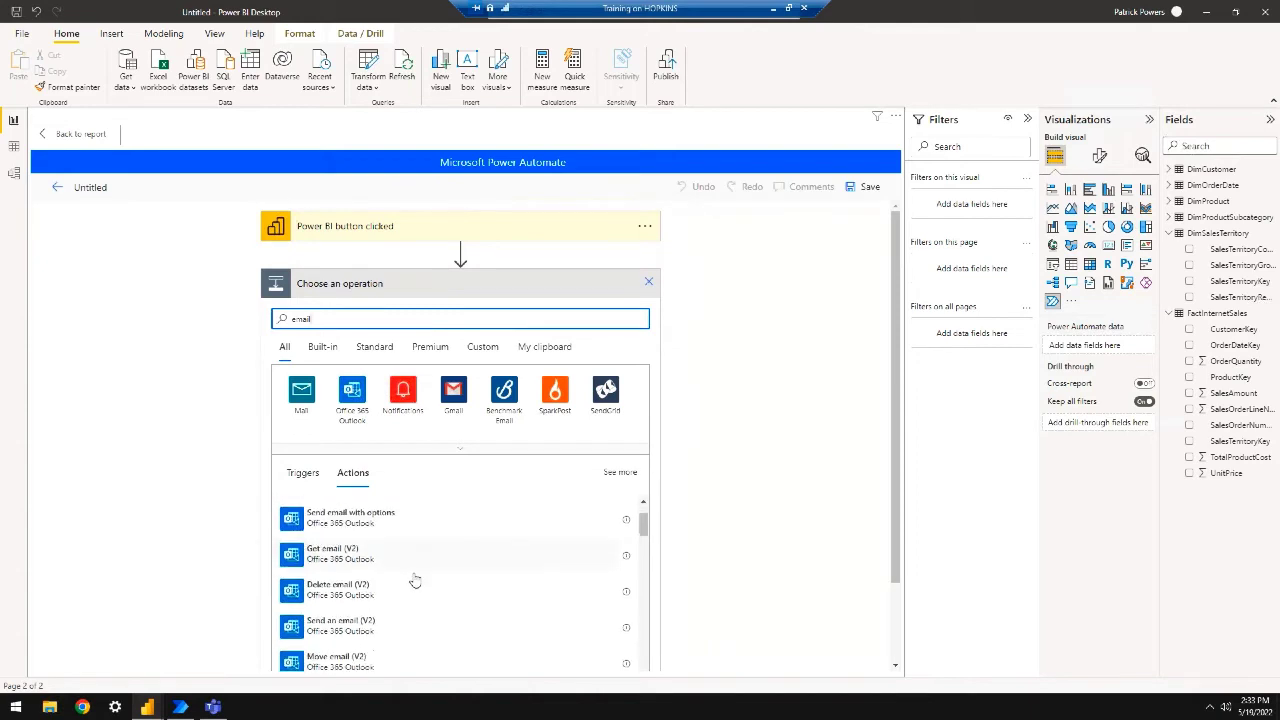
{"action": "scroll", "coordinate": [415, 581], "scroll_direction": "down", "scroll_amount": 1}
{"action": "scroll", "coordinate": [415, 581], "scroll_direction": "down", "scroll_amount": 4}
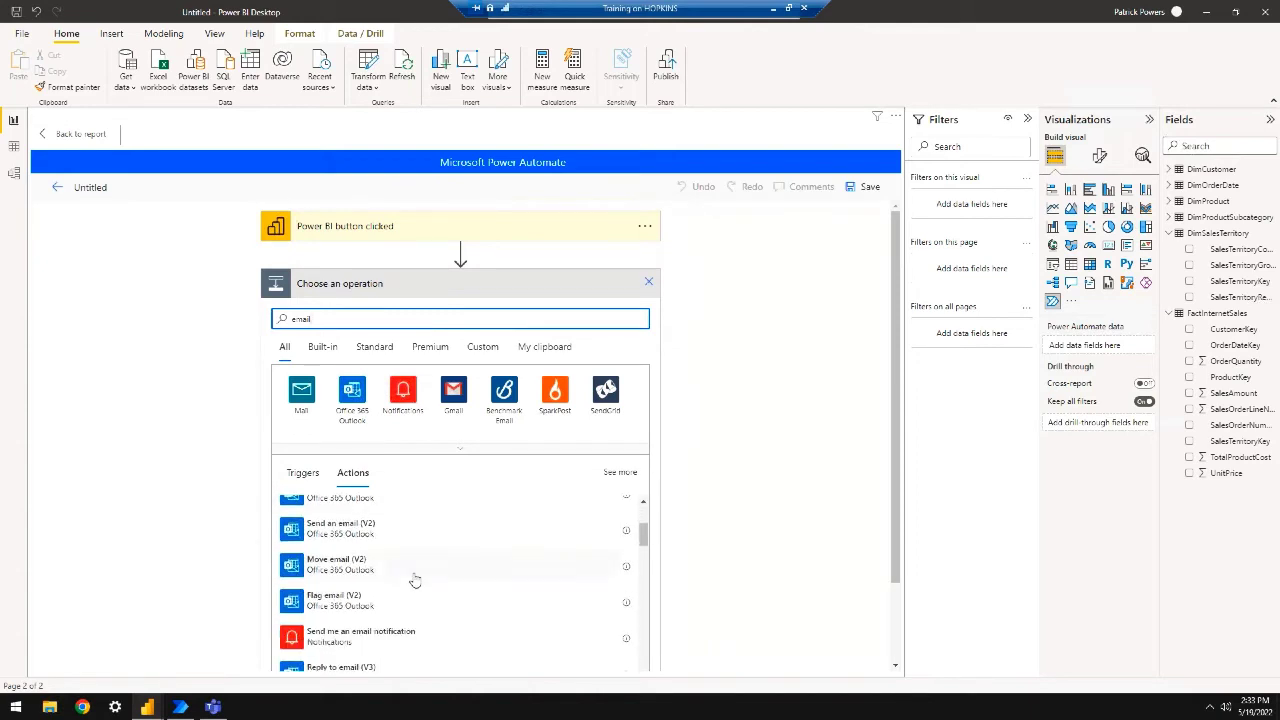
{"action": "scroll", "coordinate": [415, 581], "scroll_direction": "down", "scroll_amount": 1}
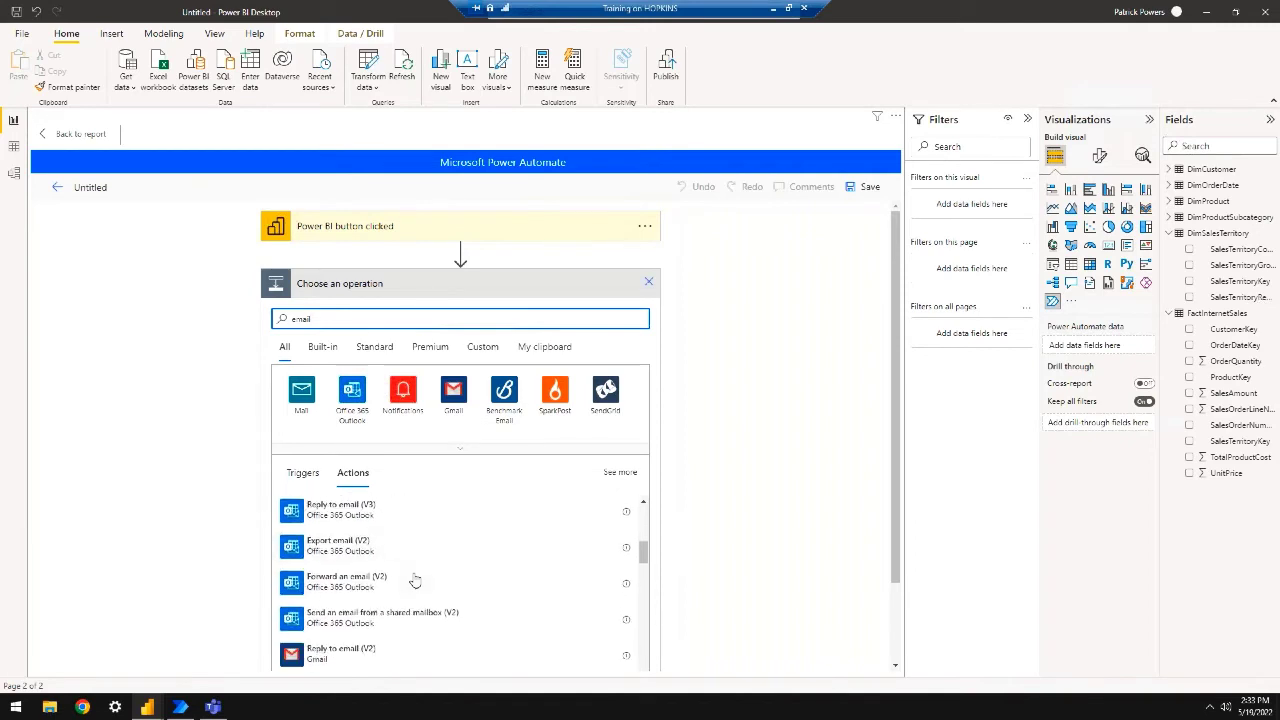
{"action": "scroll", "coordinate": [415, 581], "scroll_direction": "down", "scroll_amount": 4}
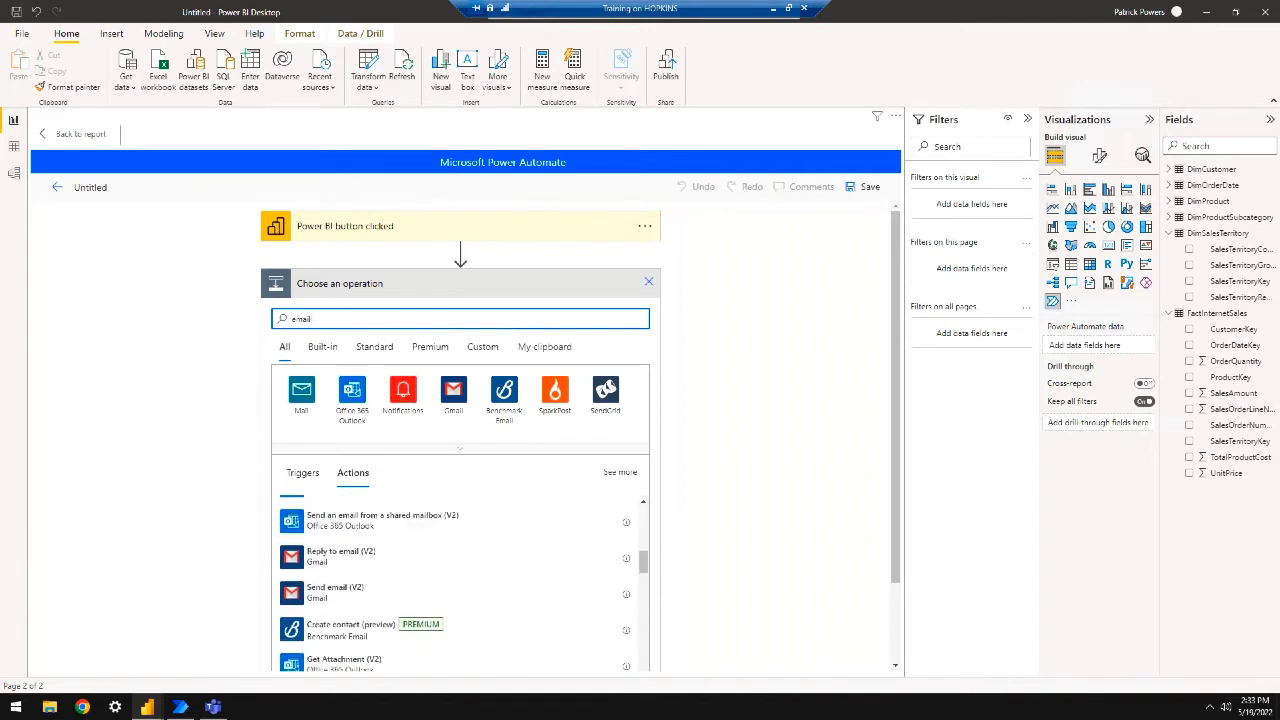
{"action": "scroll", "coordinate": [460, 580], "scroll_direction": "down", "scroll_amount": 3}
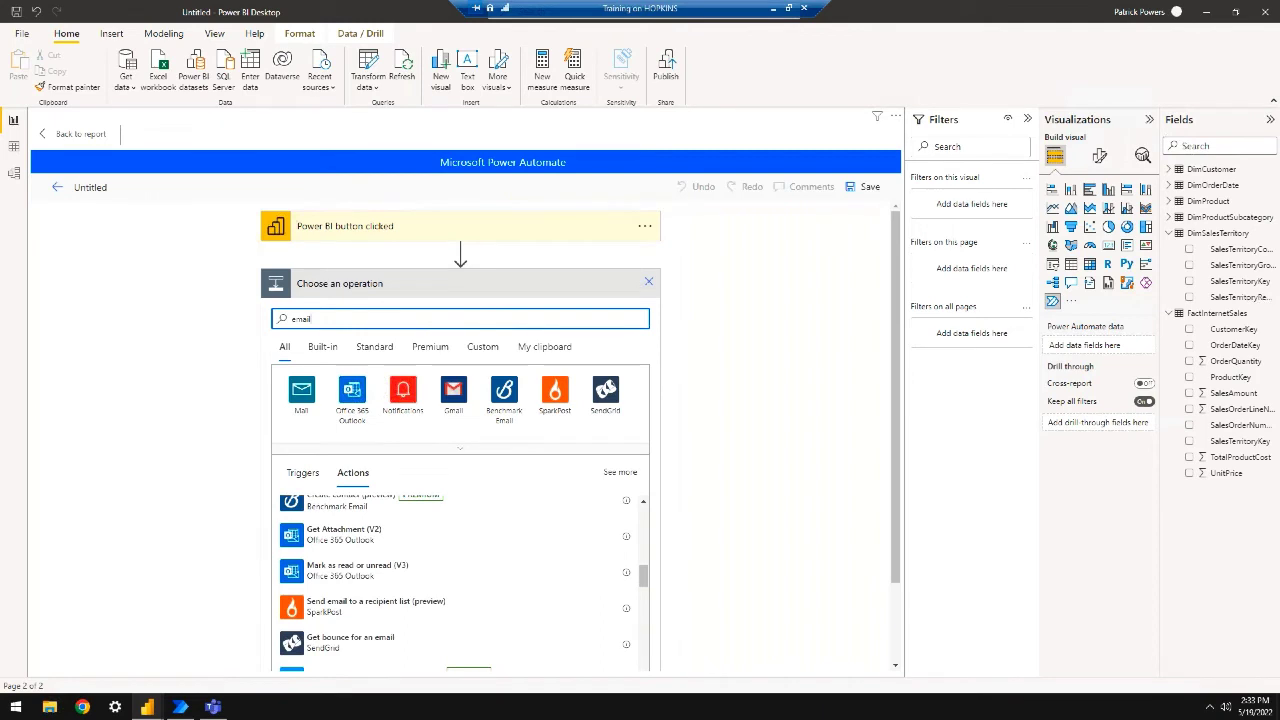
{"action": "scroll", "coordinate": [460, 580], "scroll_direction": "down", "scroll_amount": 5}
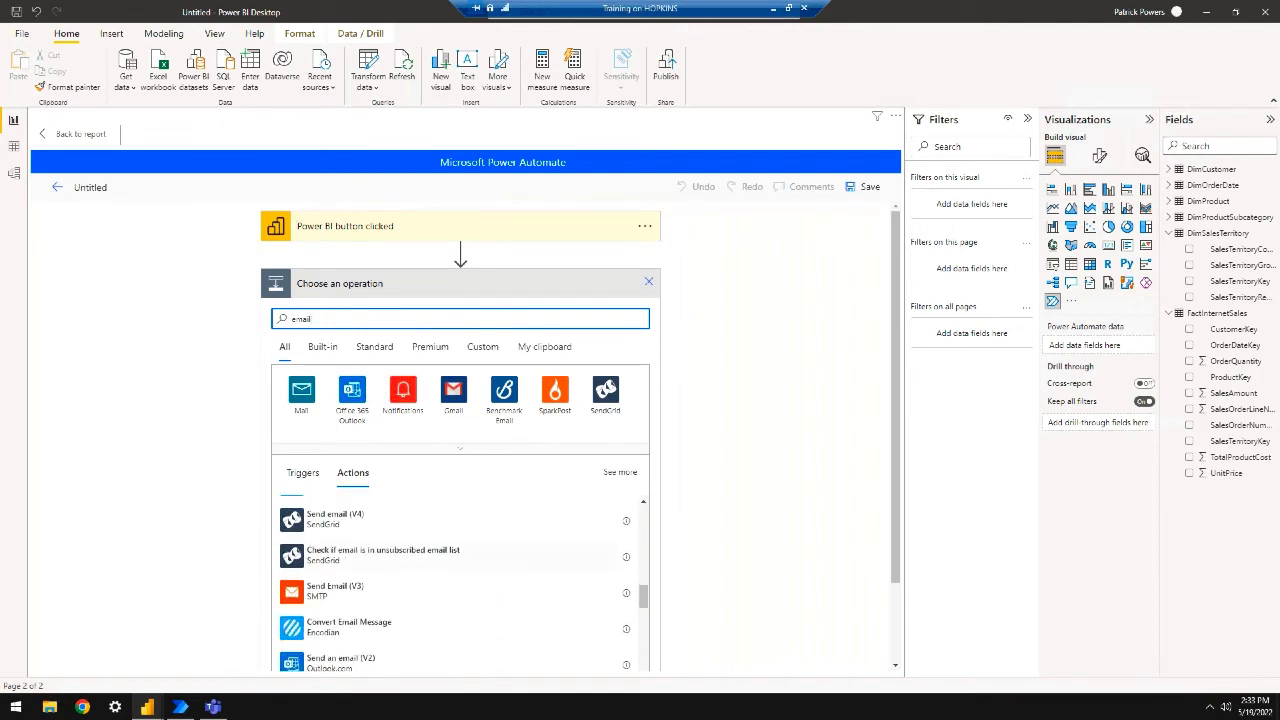
{"action": "type", "text": "report"}
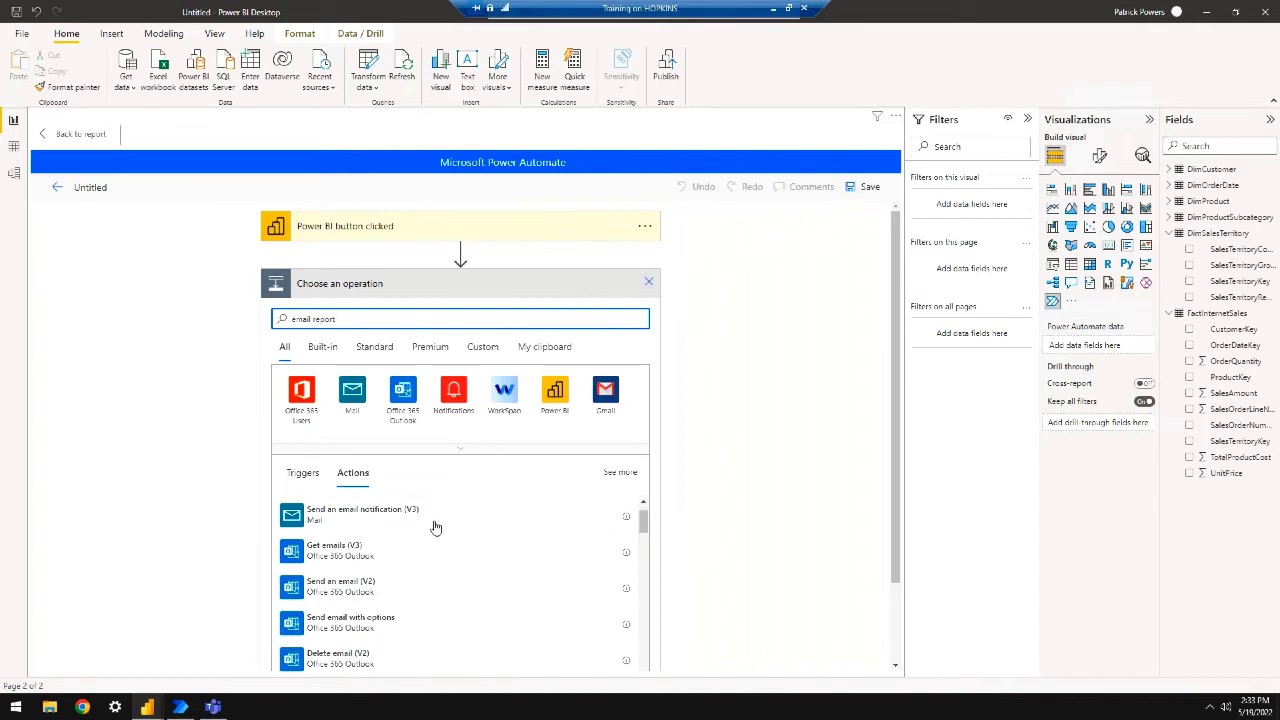
{"action": "scroll", "coordinate": [433, 527], "scroll_direction": "down", "scroll_amount": 3}
Filter to the Power BI connector and add the Export To File for Power BI Reports action
{"action": "left_click", "coordinate": [554, 393]}
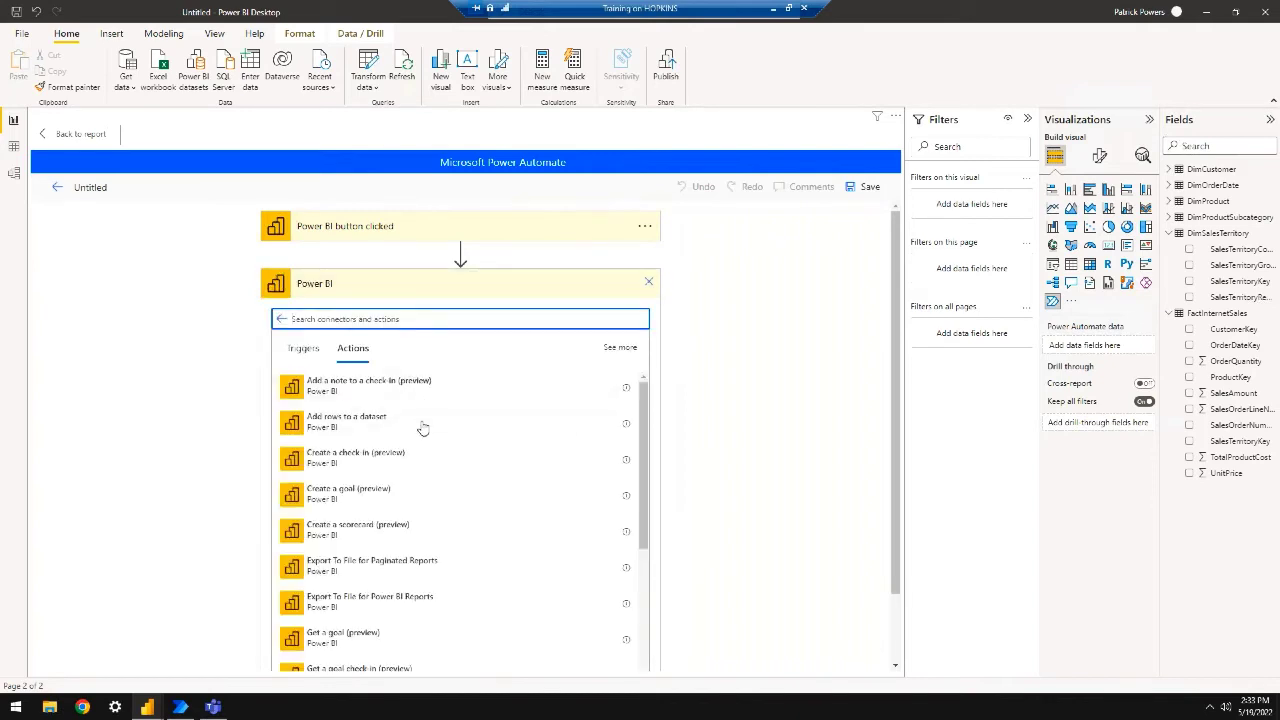
{"action": "type", "text": "email"}
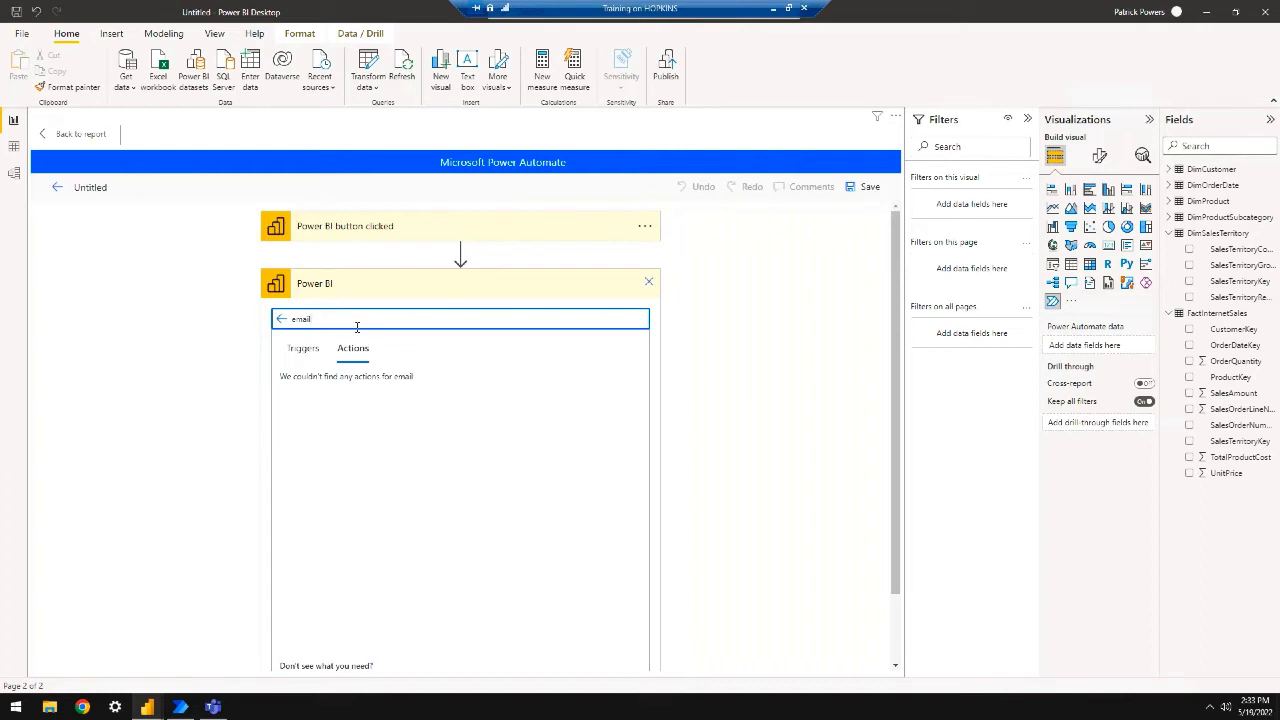
{"action": "key", "text": "BackSpace"}
{"action": "key", "text": "BackSpace"}
{"action": "key", "text": "BackSpace"}
{"action": "key", "text": "BackSpace"}
{"action": "key", "text": "BackSpace"}
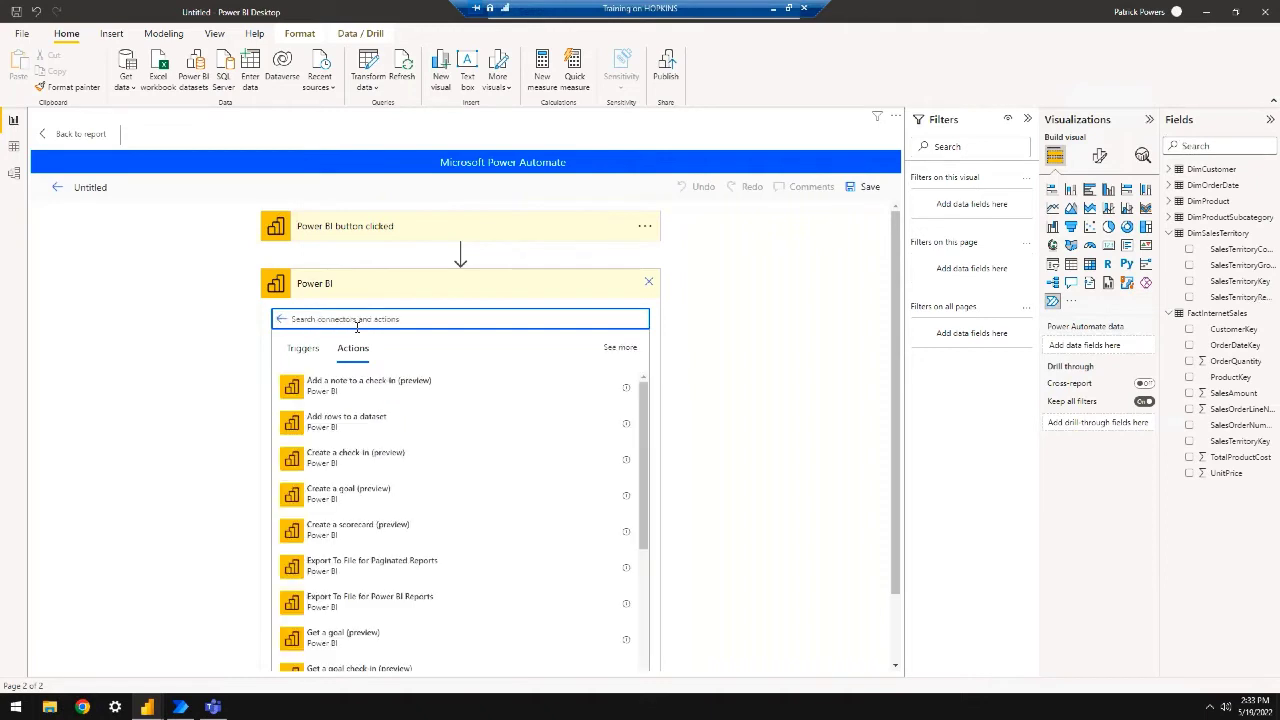
{"action": "scroll", "coordinate": [501, 497], "scroll_direction": "down", "scroll_amount": 3}
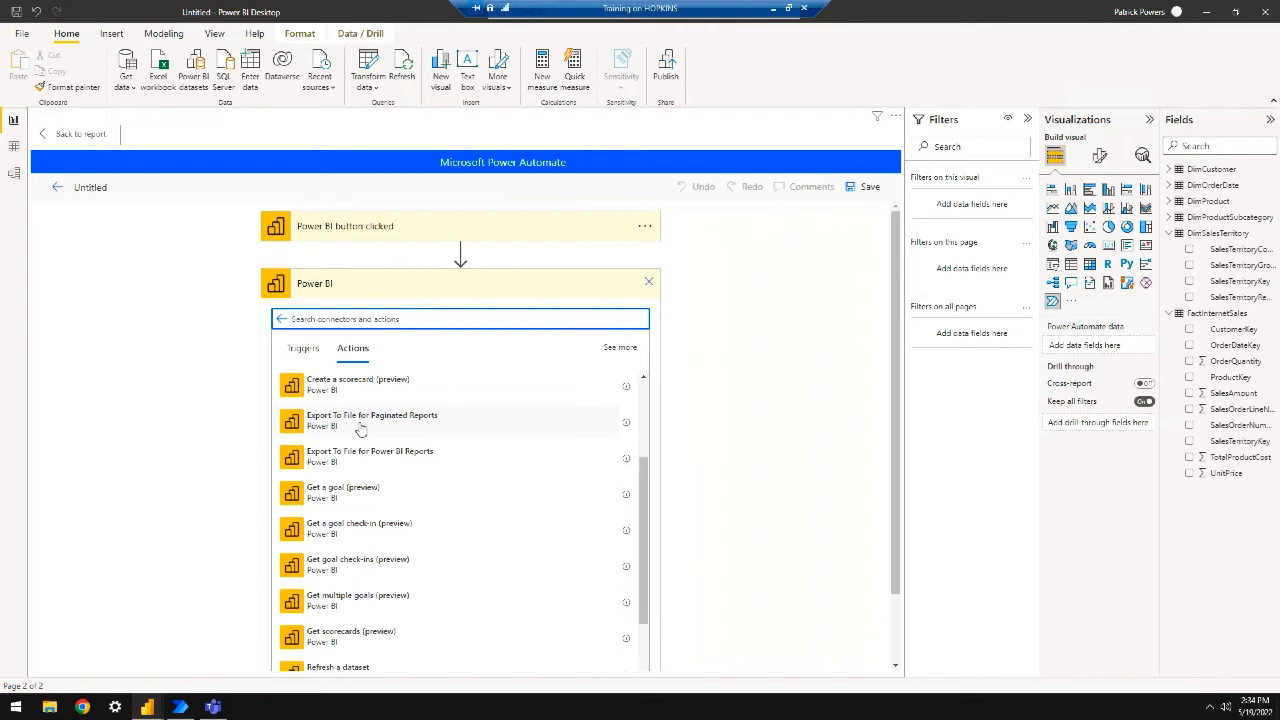
{"action": "left_click", "coordinate": [377, 465]}
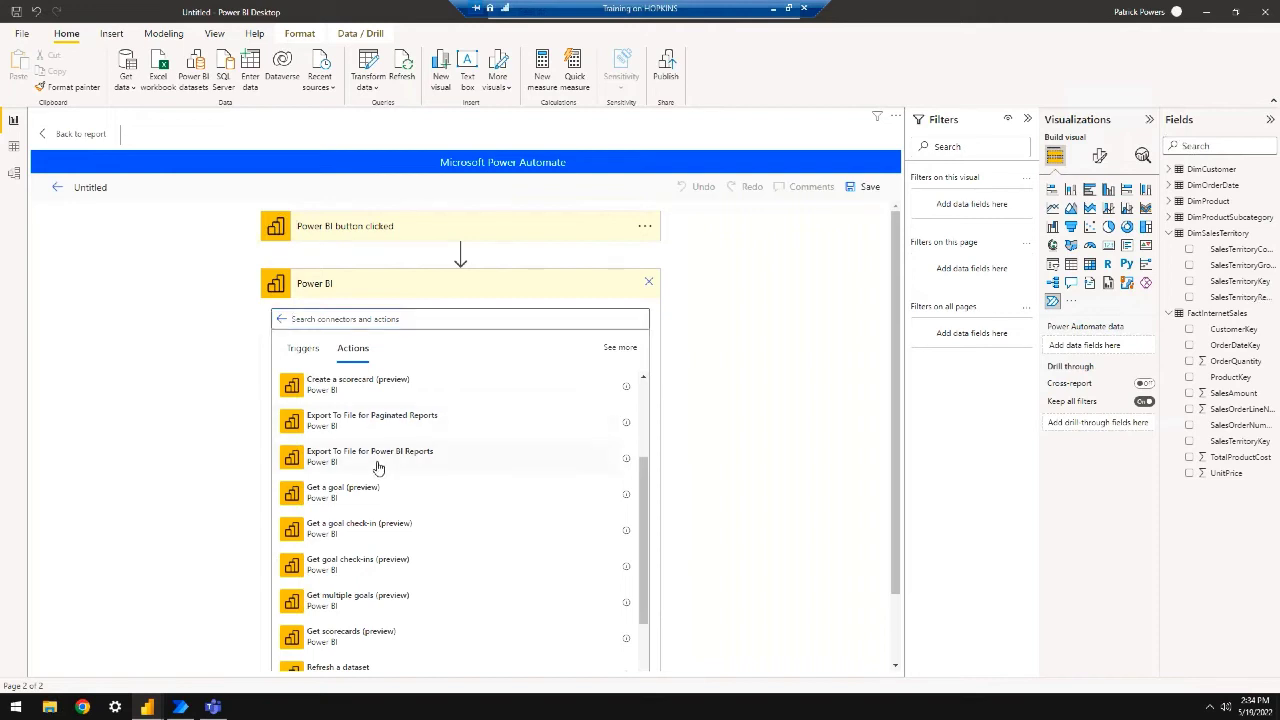
{"action": "left_click", "coordinate": [398, 415]}
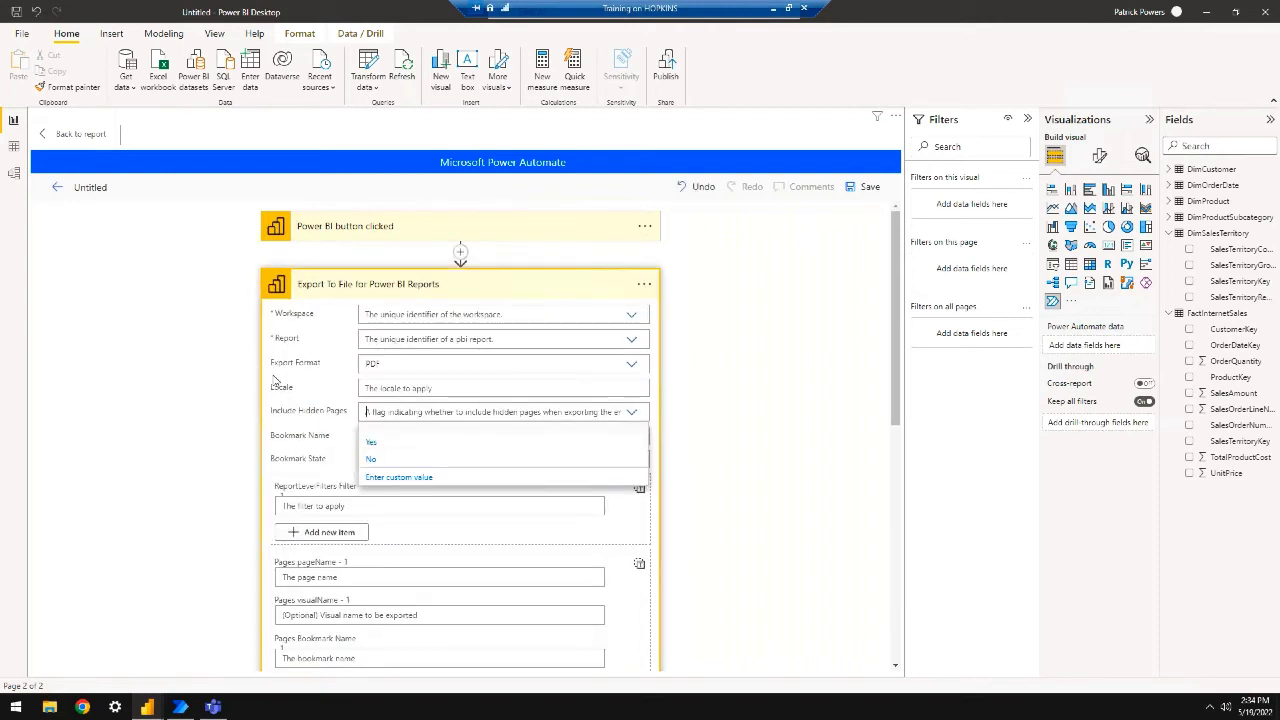
Keep PDF as the export format, then delete the Export To File step
{"action": "left_click", "coordinate": [631, 364]}
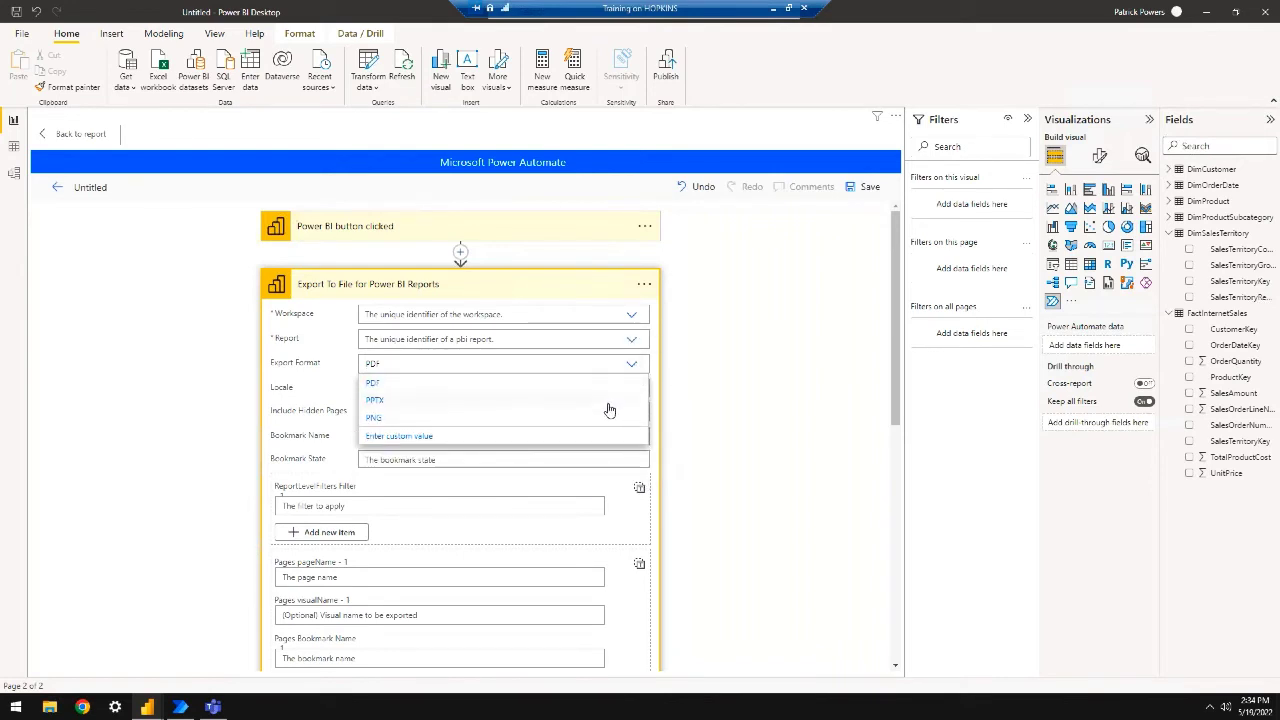
{"action": "left_click", "coordinate": [237, 359]}
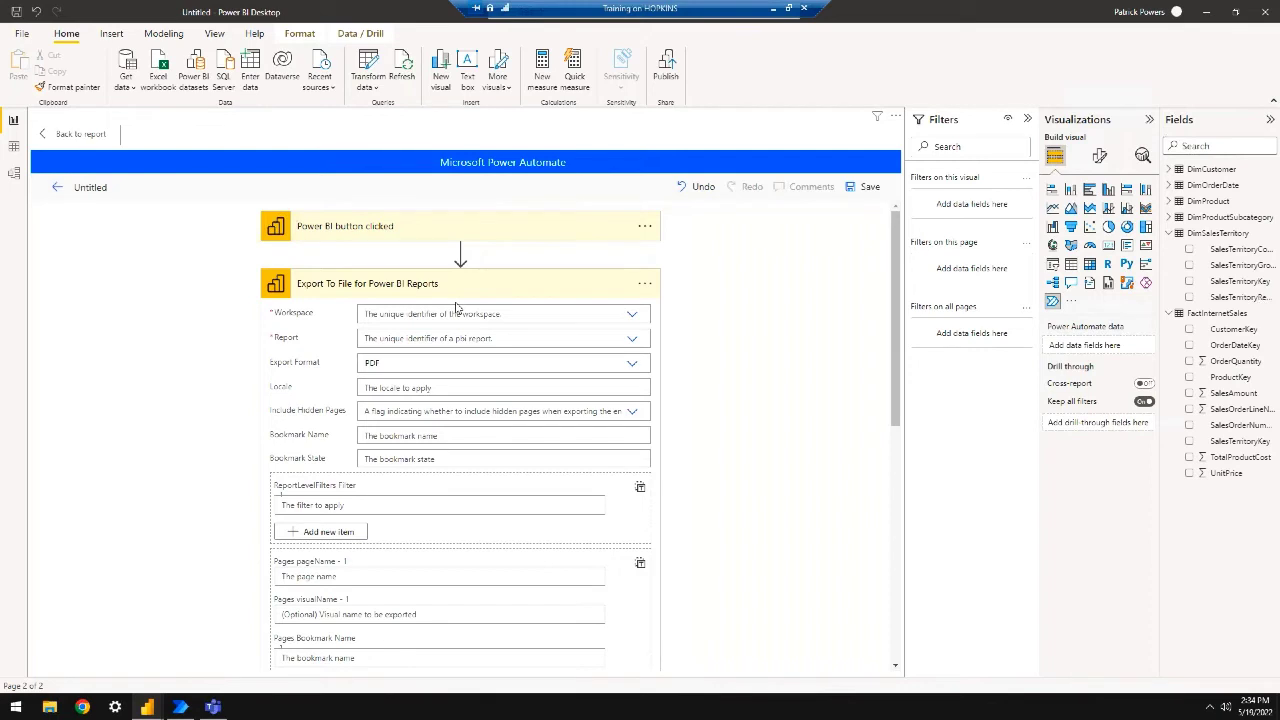
{"action": "left_click", "coordinate": [644, 284]}
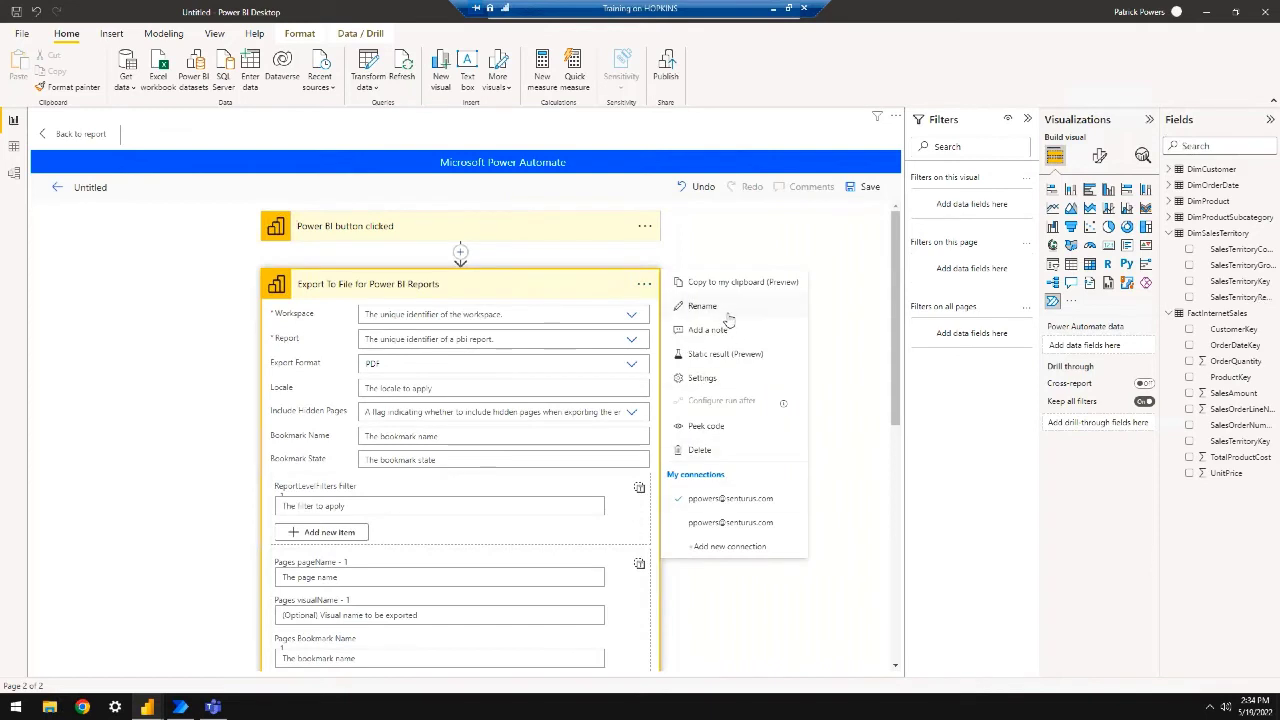
{"action": "left_click", "coordinate": [700, 450]}
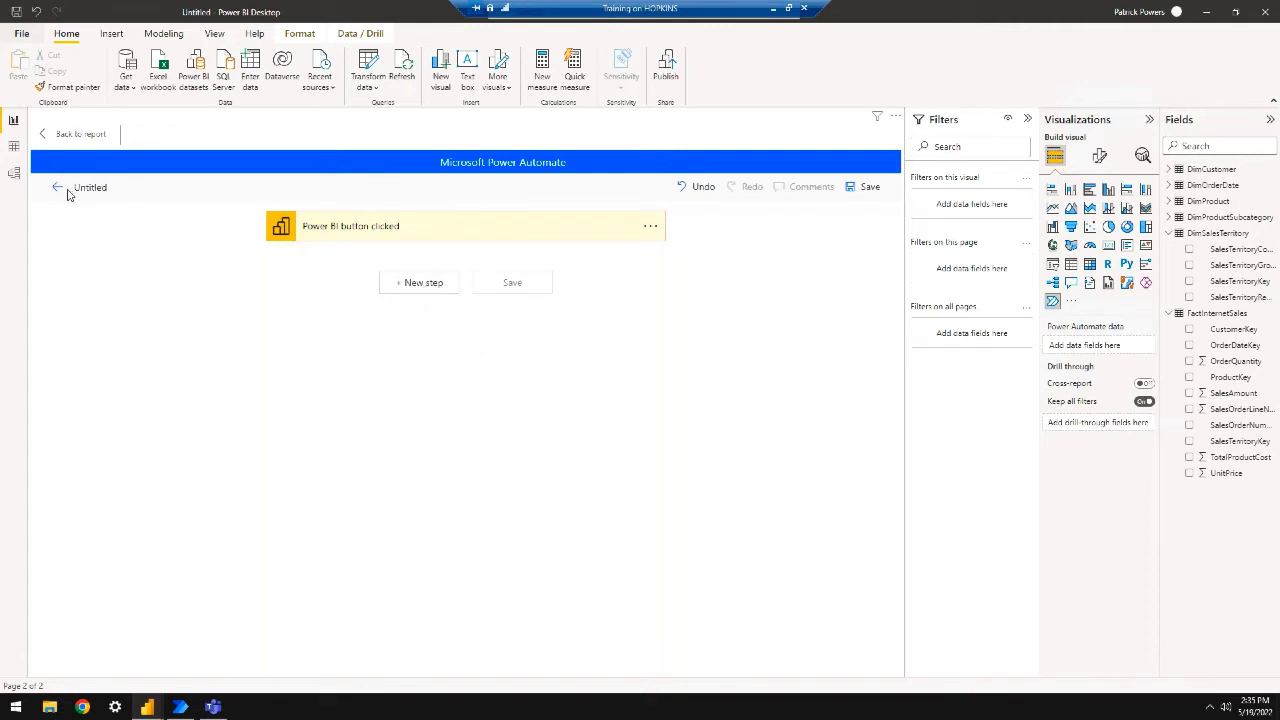
Return to the report and reopen the Update an Excel table from Power BI template
{"action": "left_click", "coordinate": [74, 135]}
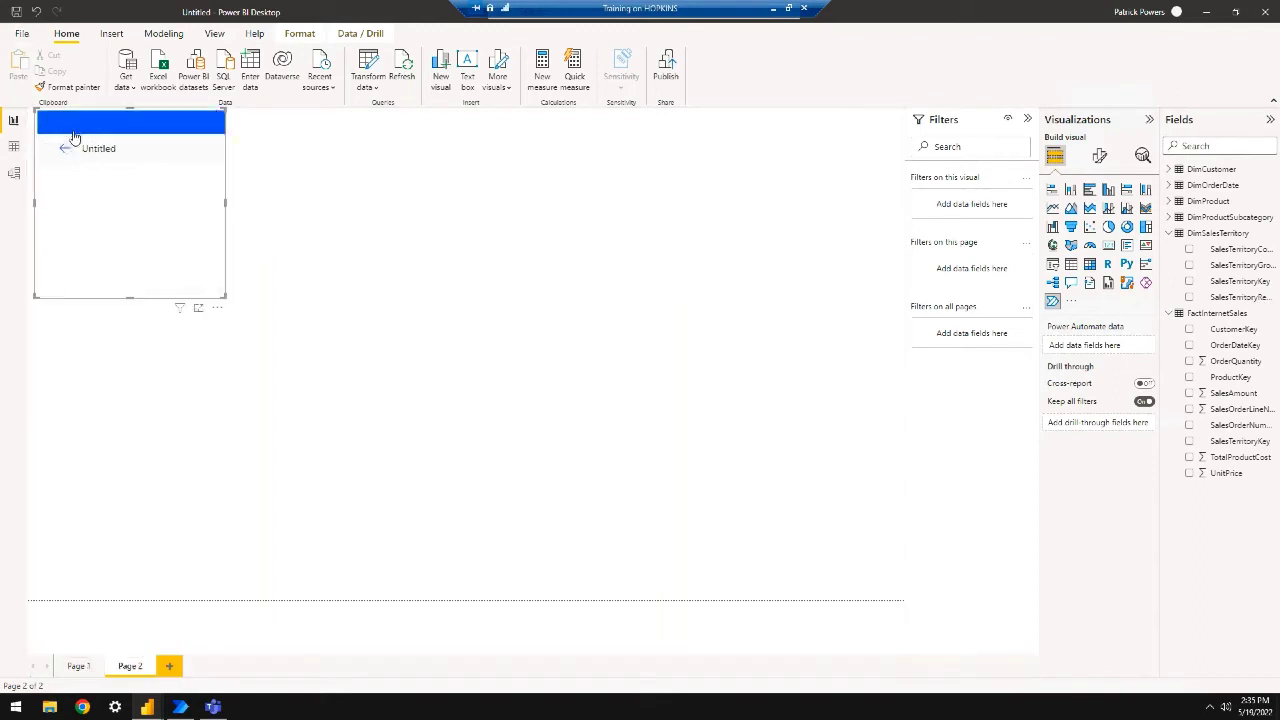
{"action": "left_click", "coordinate": [217, 307]}
{"action": "left_click", "coordinate": [249, 323]}
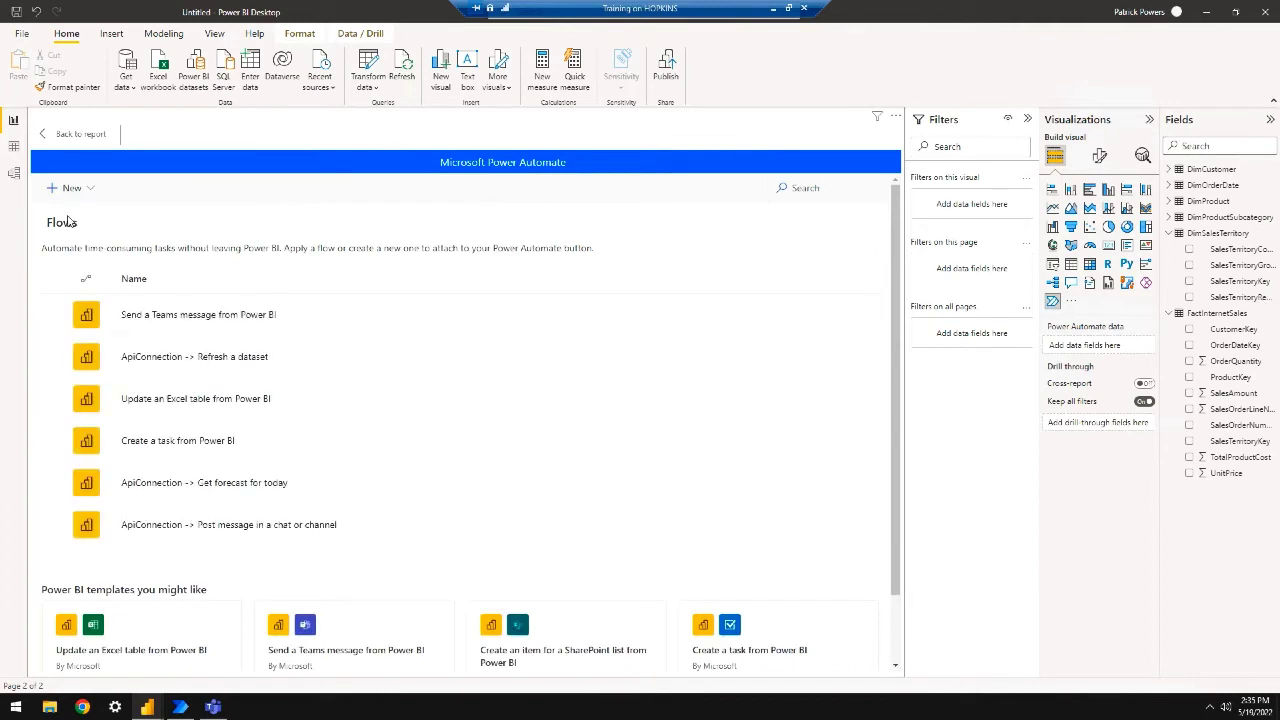
{"action": "scroll", "coordinate": [374, 416], "scroll_direction": "down", "scroll_amount": 1}
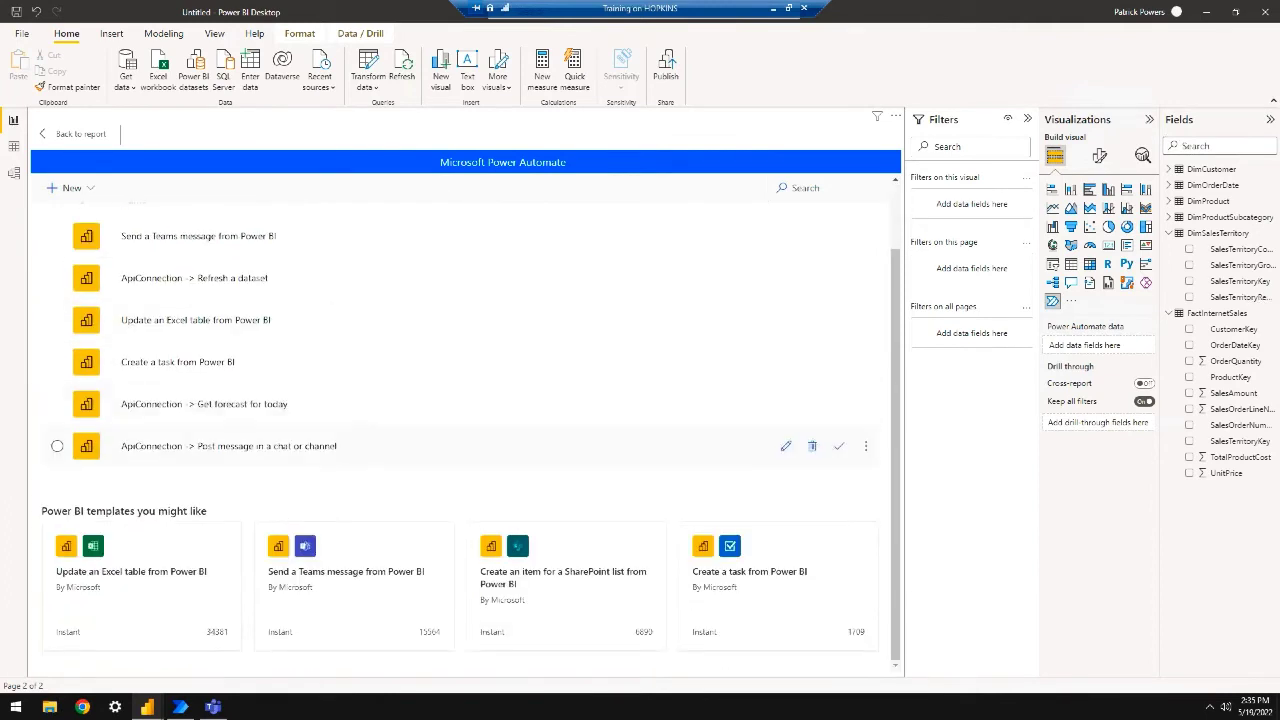
{"action": "left_click", "coordinate": [155, 565]}
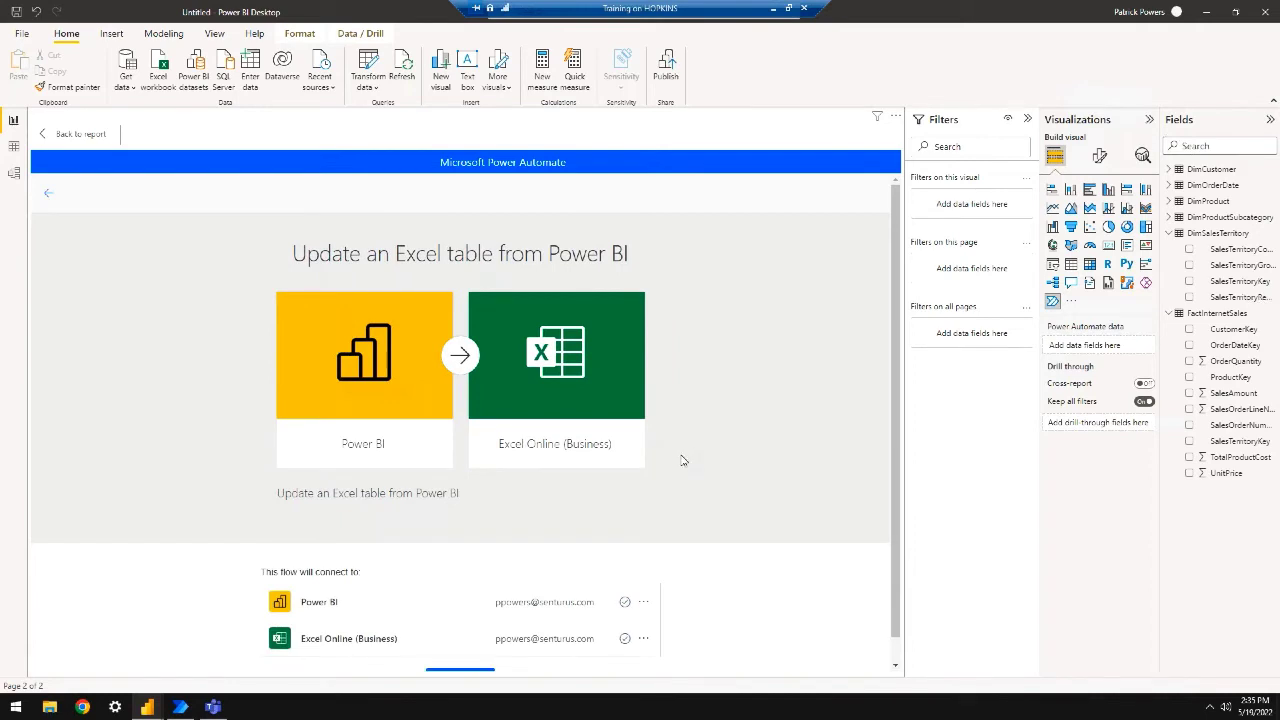
{"action": "scroll", "coordinate": [683, 460], "scroll_direction": "down", "scroll_amount": 1}
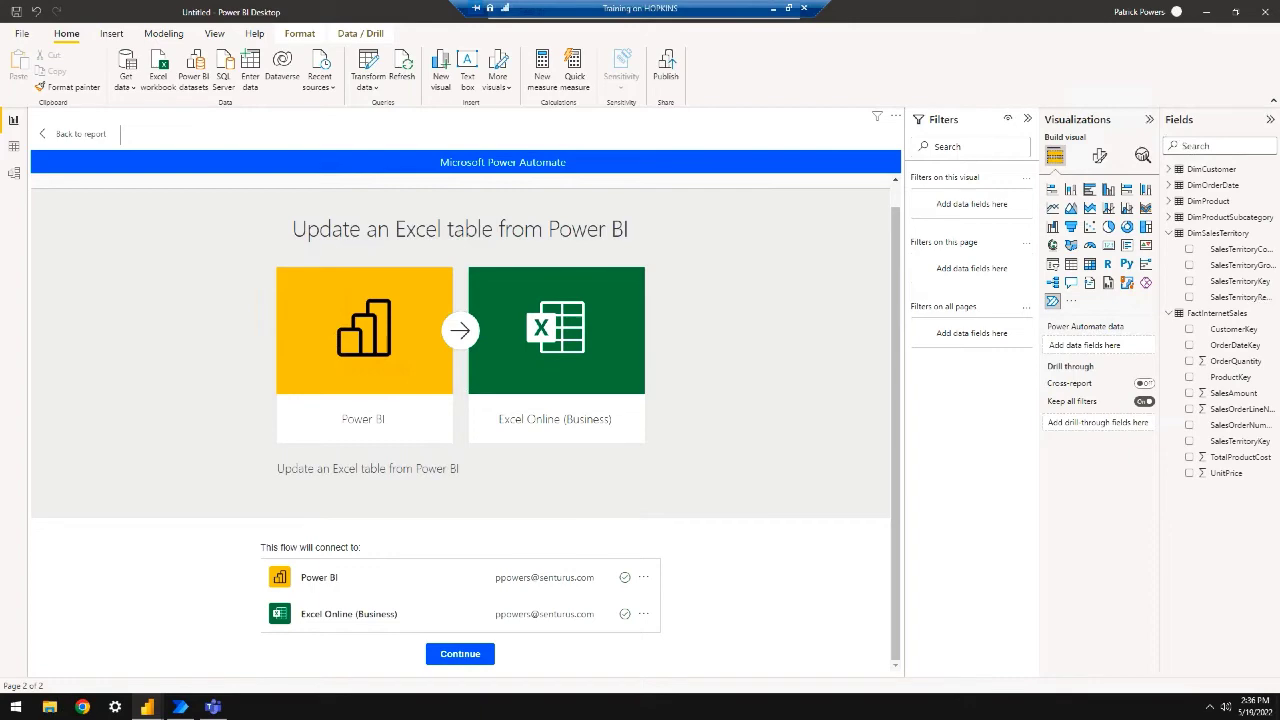
Open forecast.xlsx from the SharePoint Documents library, check row 22 (971), then close it
{"action": "left_click_drag", "start_coordinate": [1279, 712], "coordinate": [336, 93]}
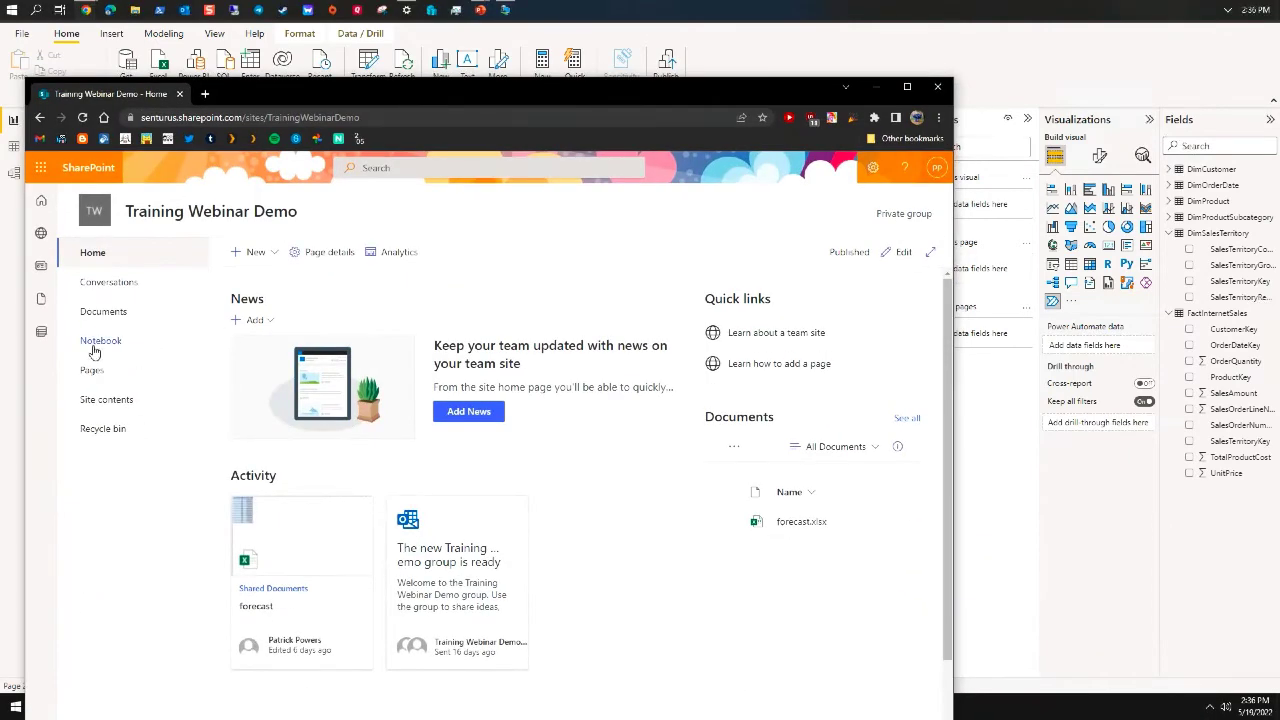
{"action": "left_click", "coordinate": [108, 313]}
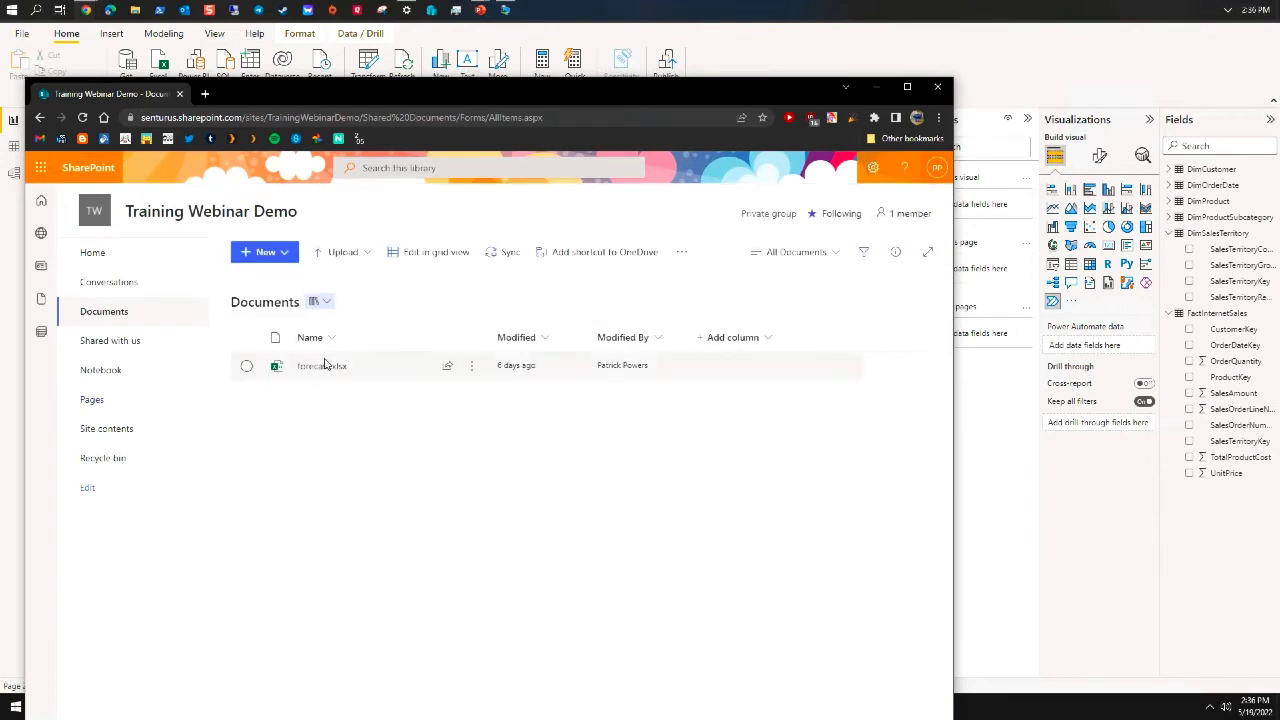
{"action": "left_click", "coordinate": [330, 368]}
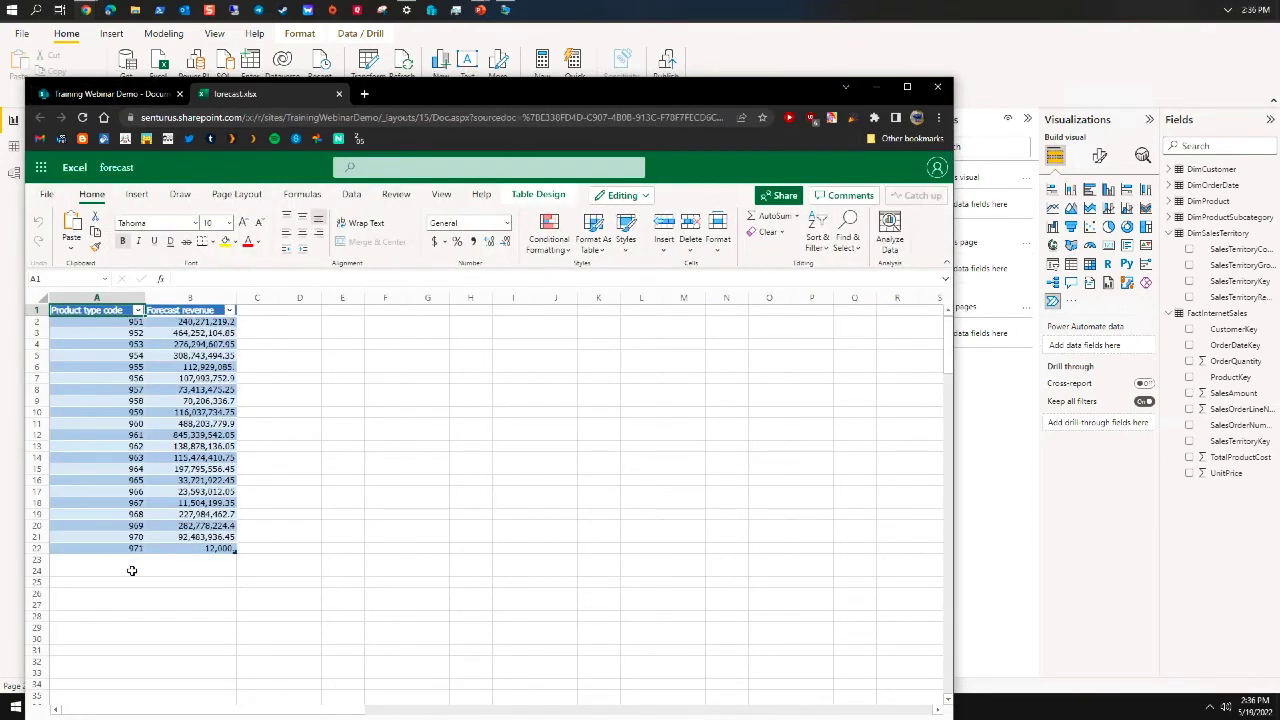
{"action": "left_click_drag", "start_coordinate": [90, 549], "coordinate": [189, 553]}
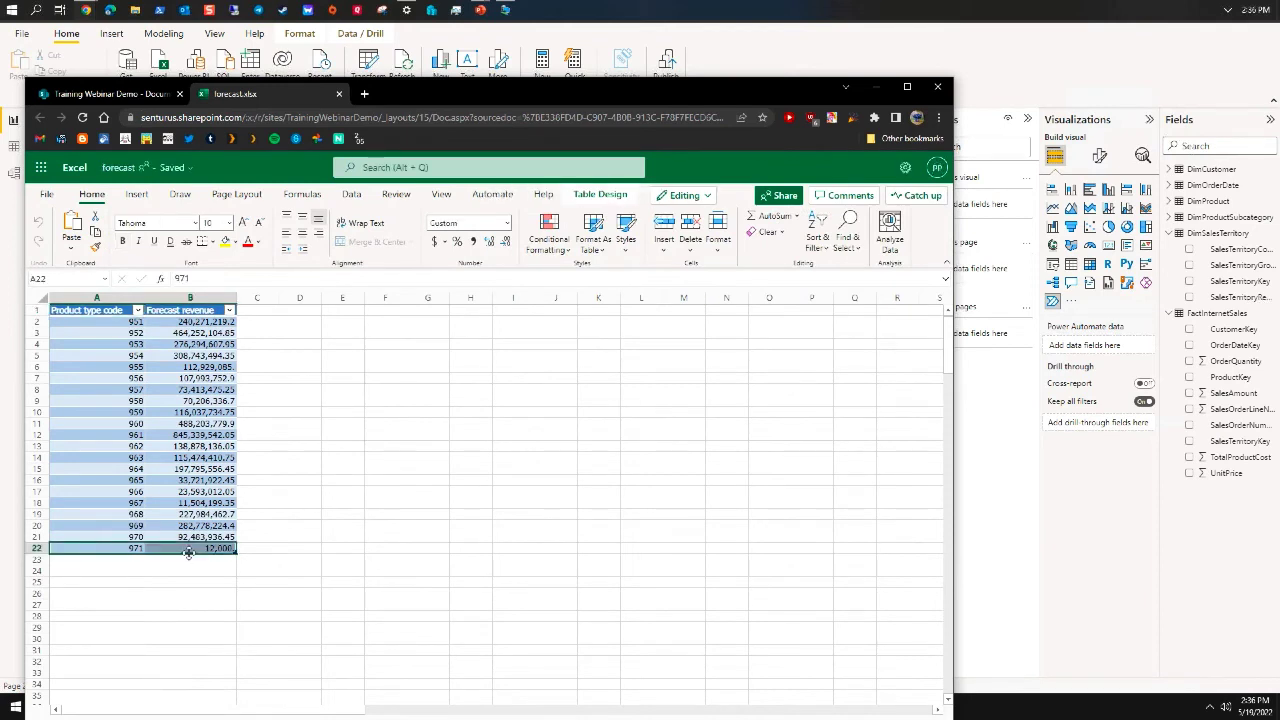
{"action": "left_click", "coordinate": [112, 570]}
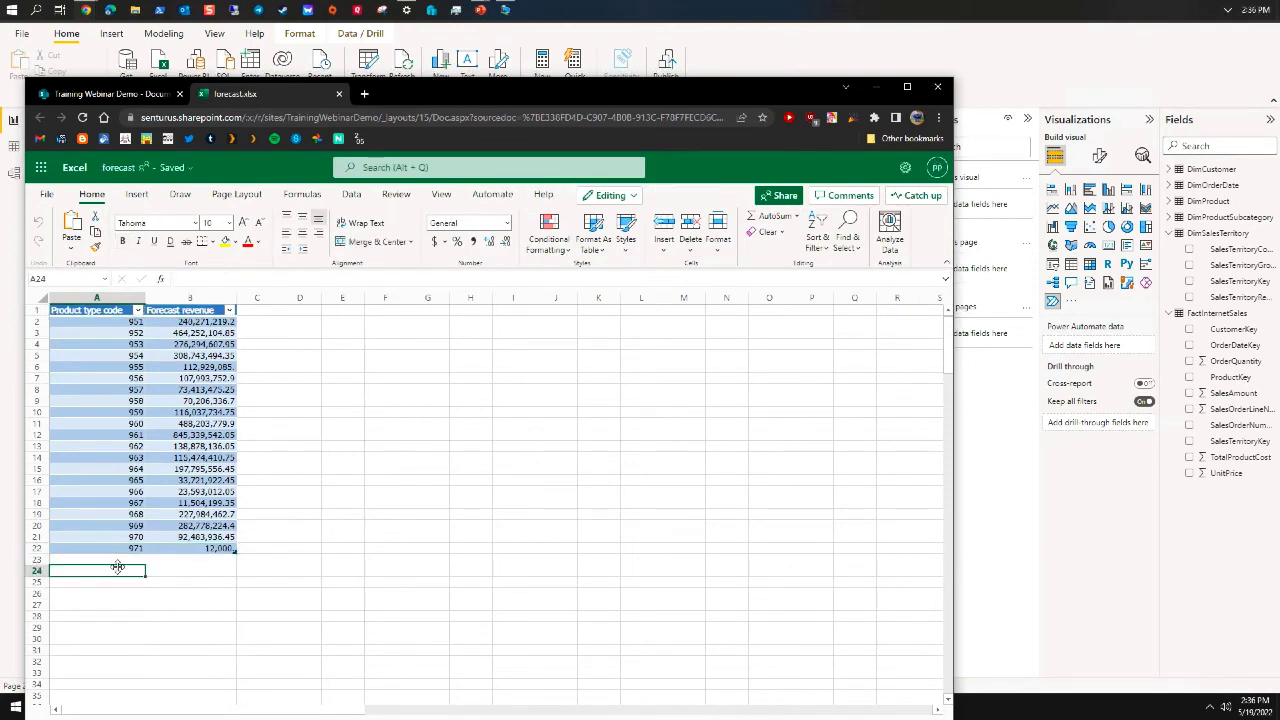
{"action": "left_click", "coordinate": [109, 549]}
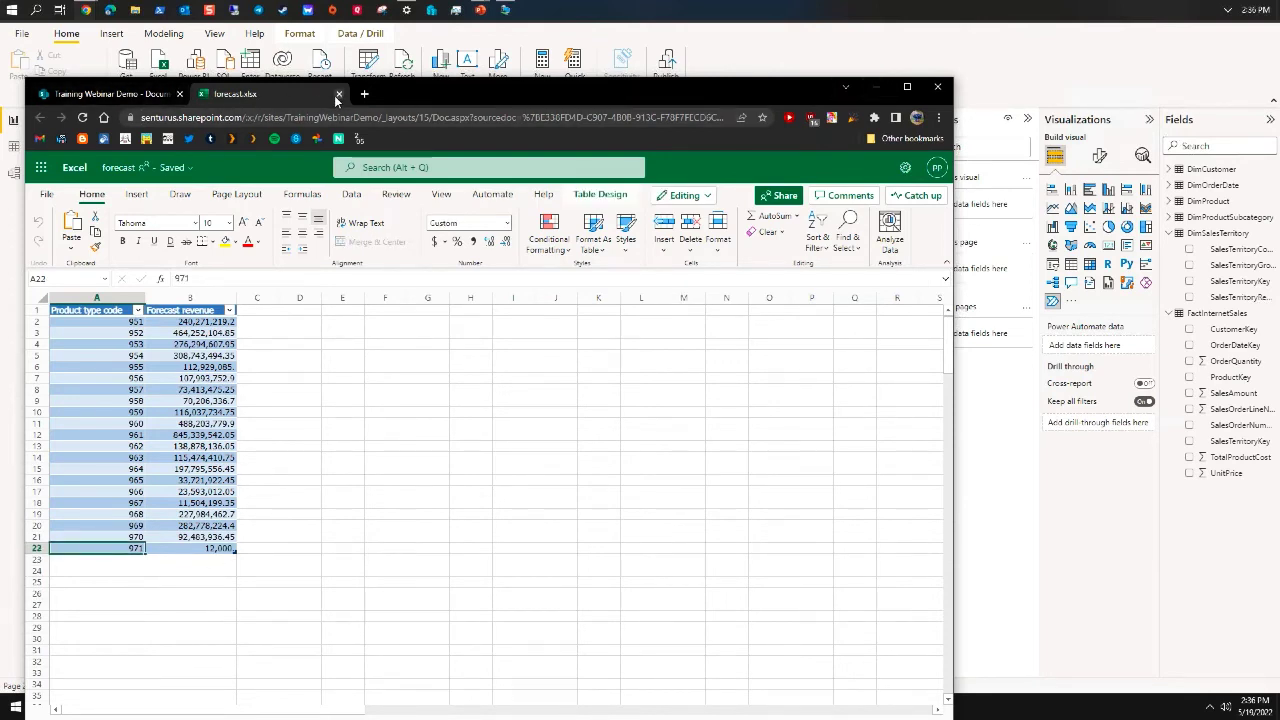
{"action": "left_click", "coordinate": [338, 93]}
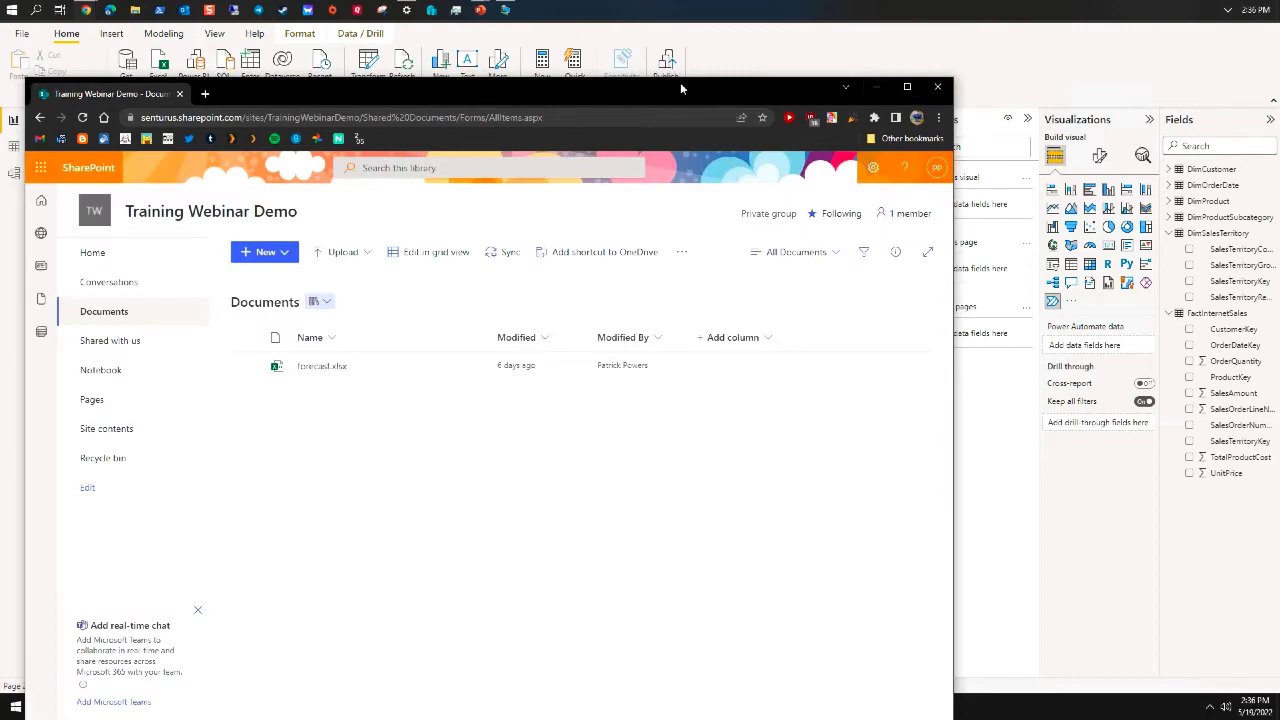
{"action": "left_click_drag", "start_coordinate": [681, 88], "coordinate": [1279, 130]}
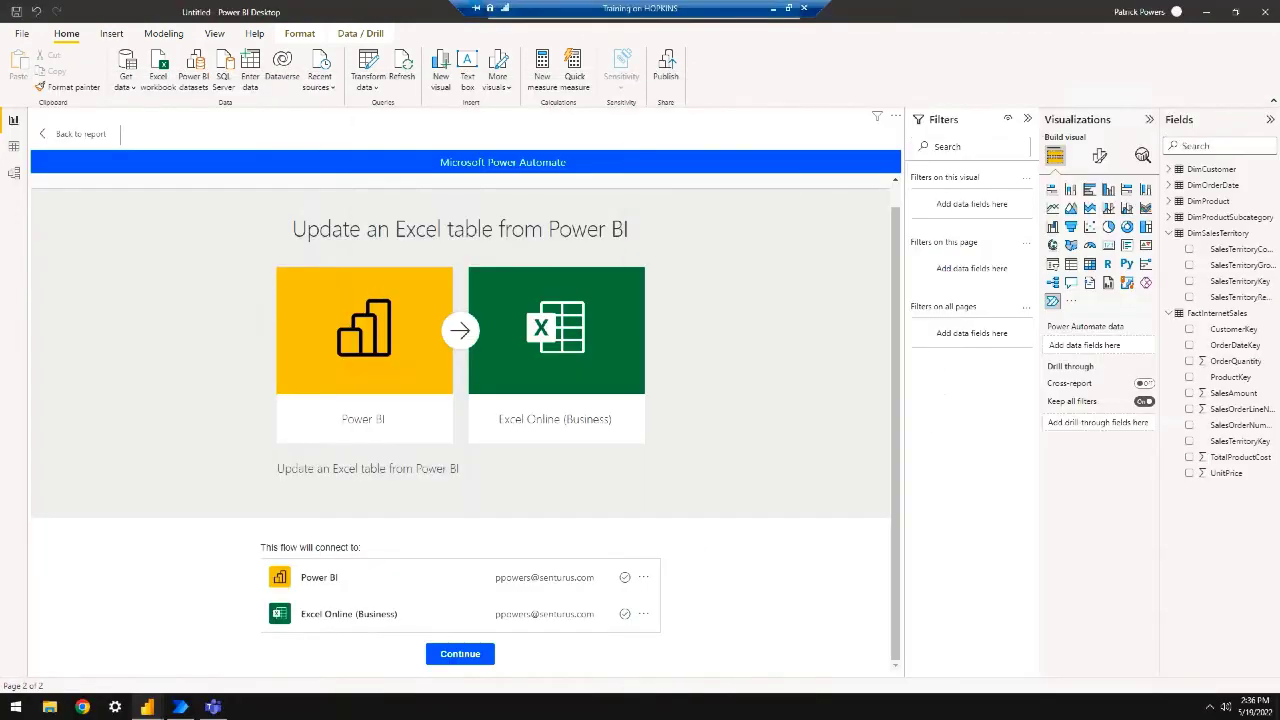
Continue and point Update a row at Training Webinar Demo, Documents, /forecast.xlsx, Table1
{"action": "left_click", "coordinate": [462, 655]}
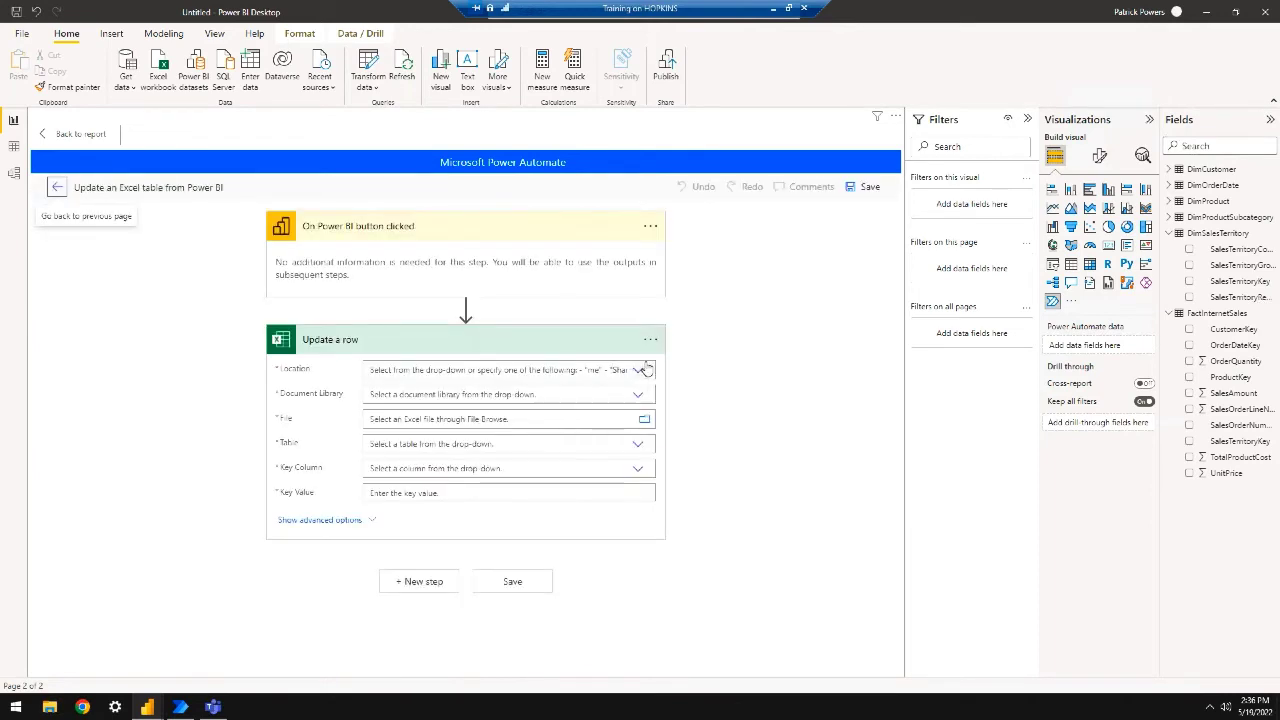
{"action": "left_click", "coordinate": [637, 370]}
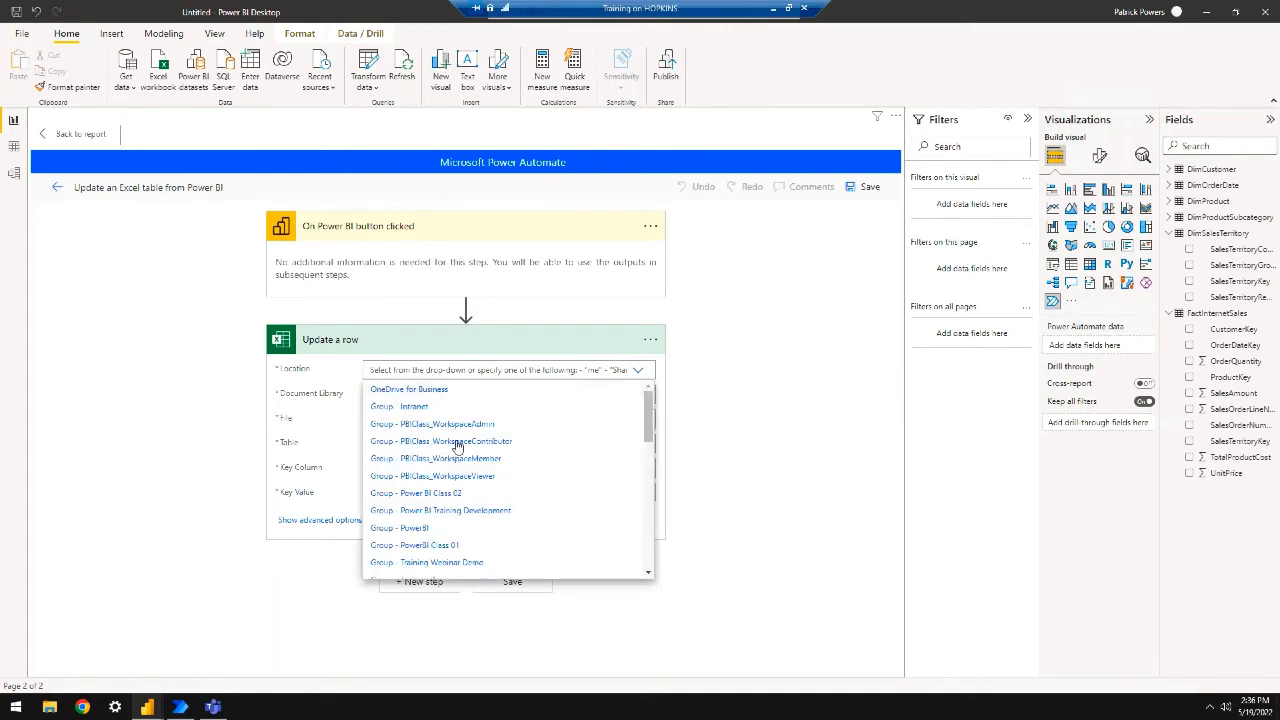
{"action": "scroll", "coordinate": [474, 537], "scroll_direction": "down", "scroll_amount": 2}
{"action": "scroll", "coordinate": [474, 537], "scroll_direction": "down", "scroll_amount": 8}
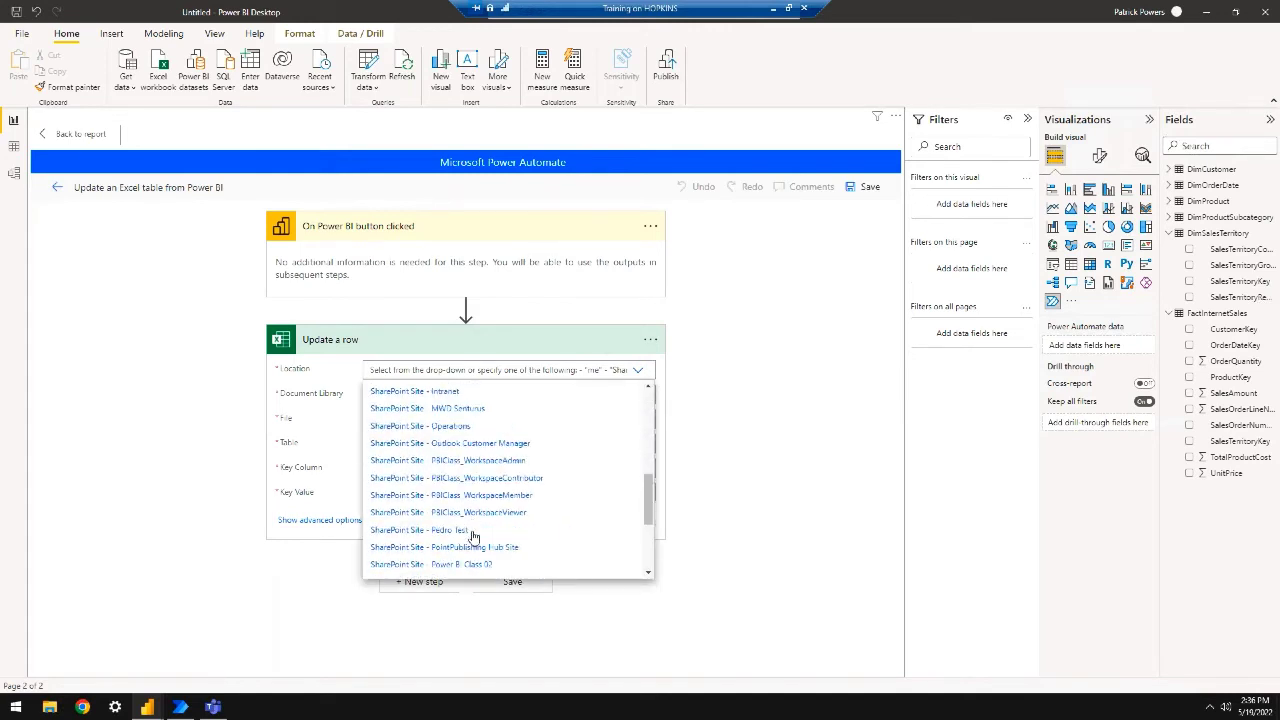
{"action": "scroll", "coordinate": [474, 537], "scroll_direction": "down", "scroll_amount": 3}
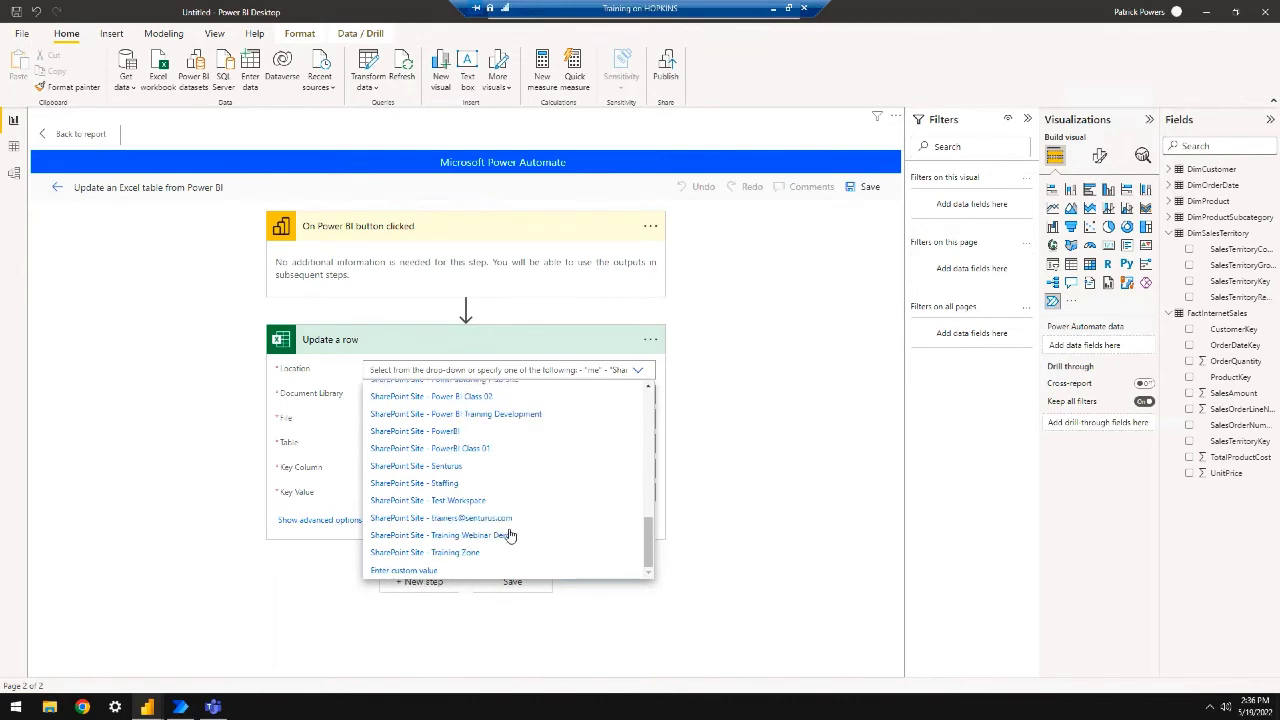
{"action": "left_click", "coordinate": [490, 536]}
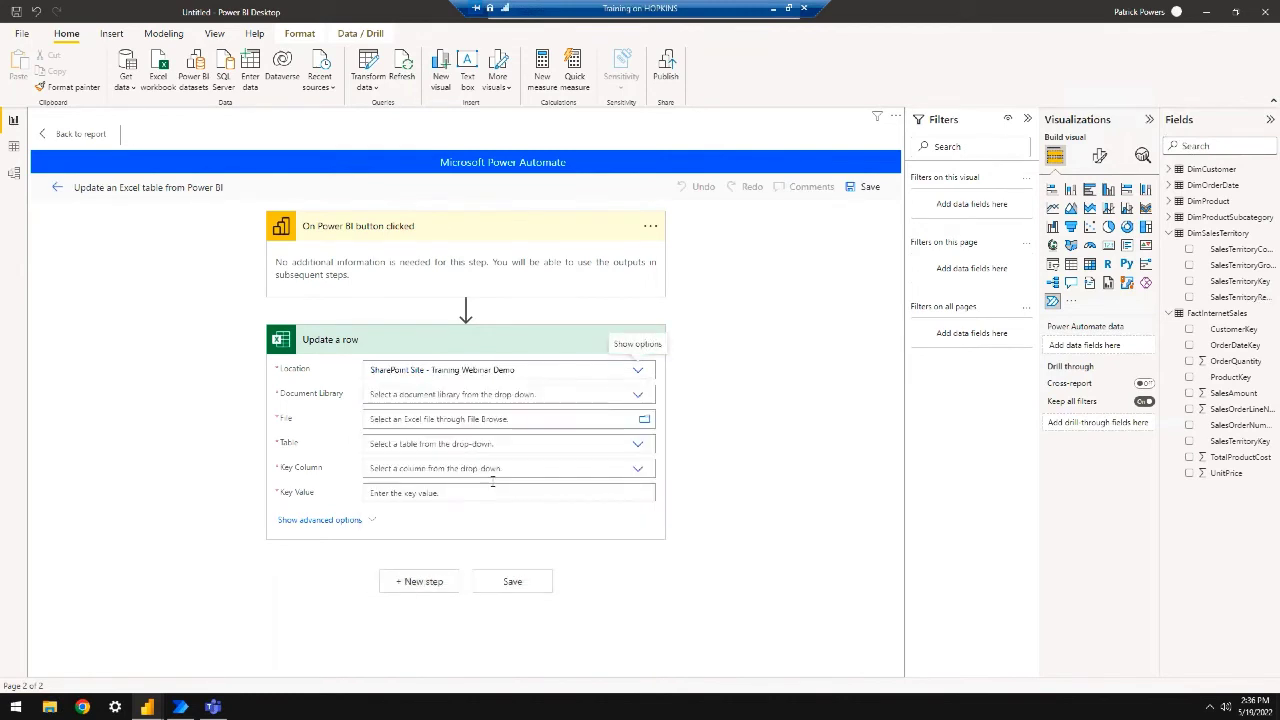
{"action": "left_click", "coordinate": [641, 395]}
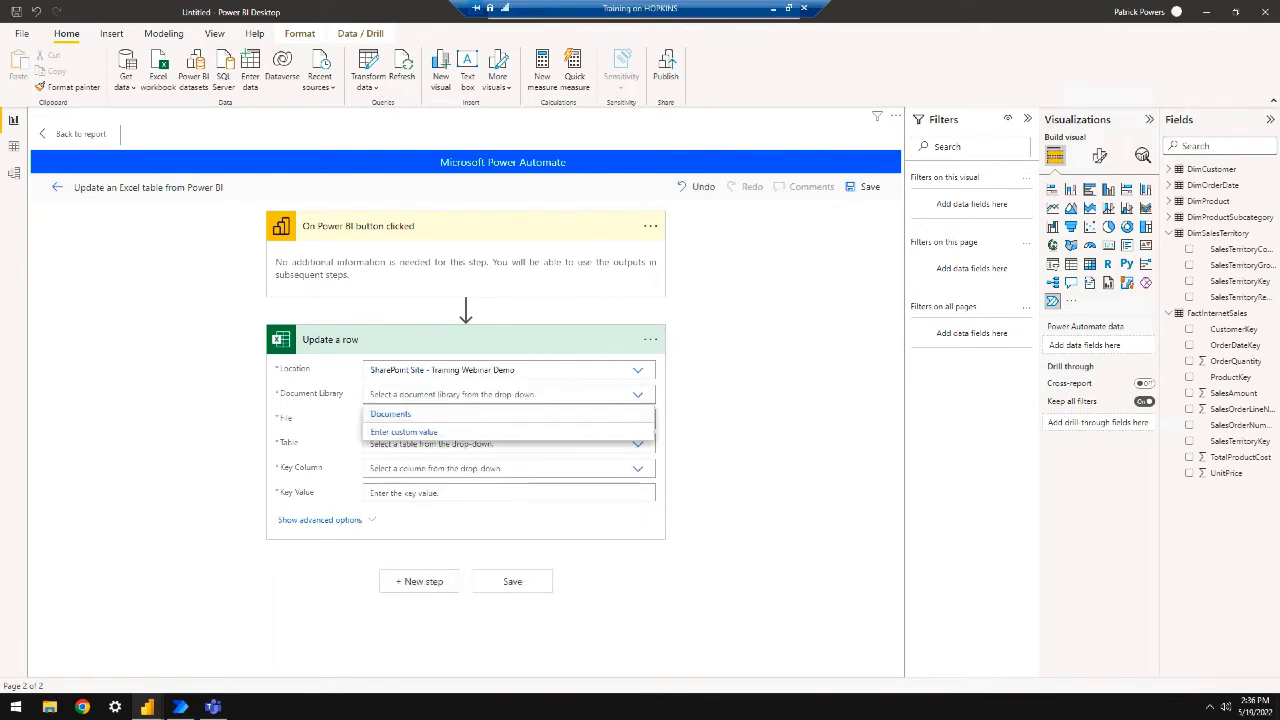
{"action": "left_click", "coordinate": [468, 418]}
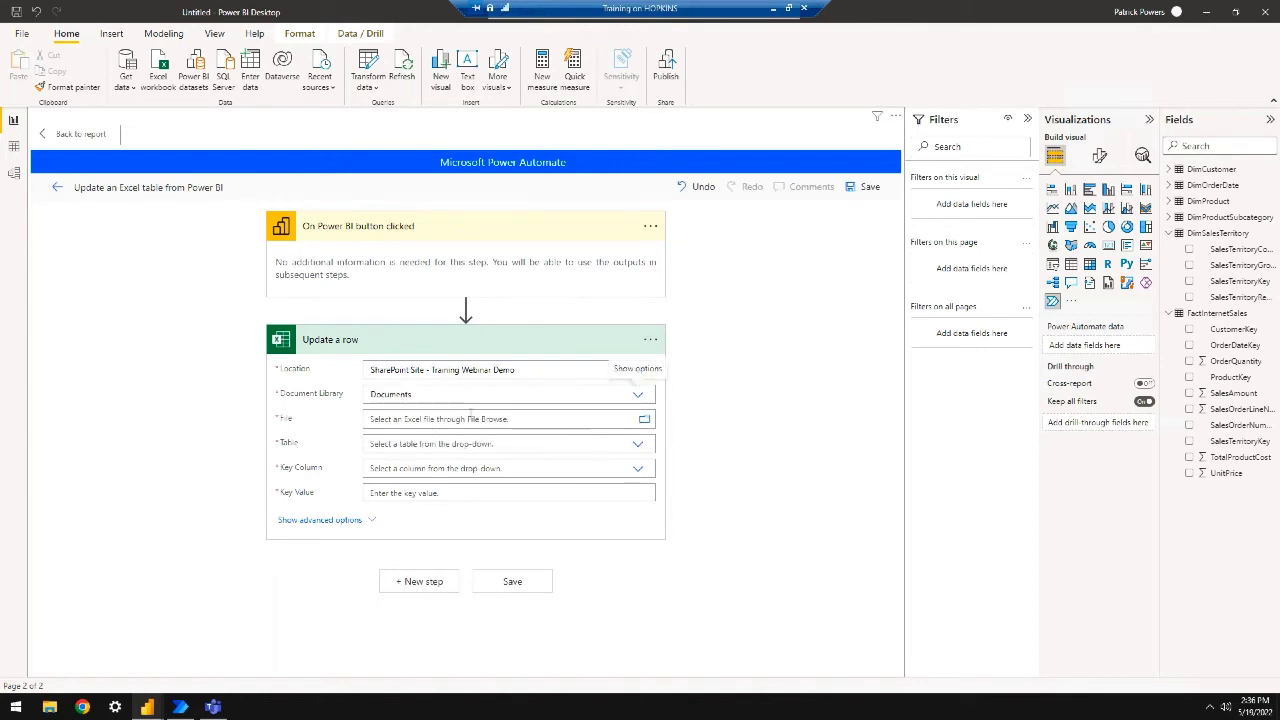
{"action": "left_click", "coordinate": [645, 421]}
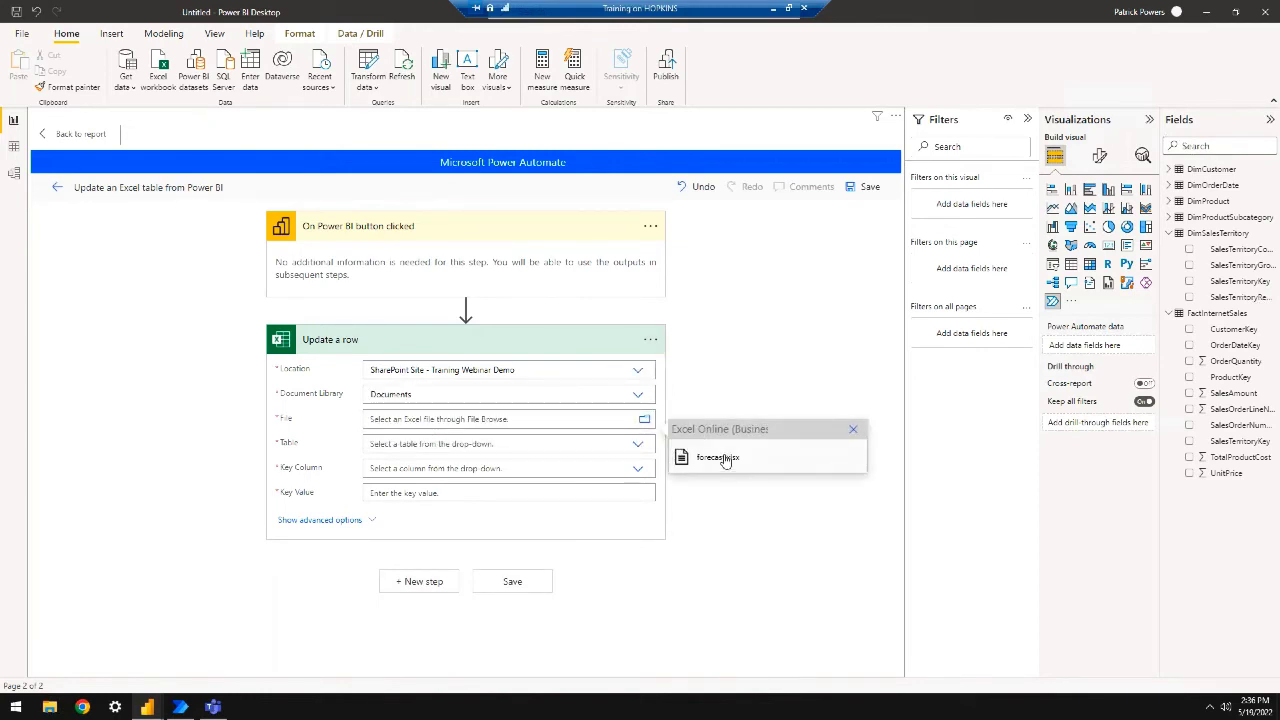
{"action": "left_click", "coordinate": [725, 459]}
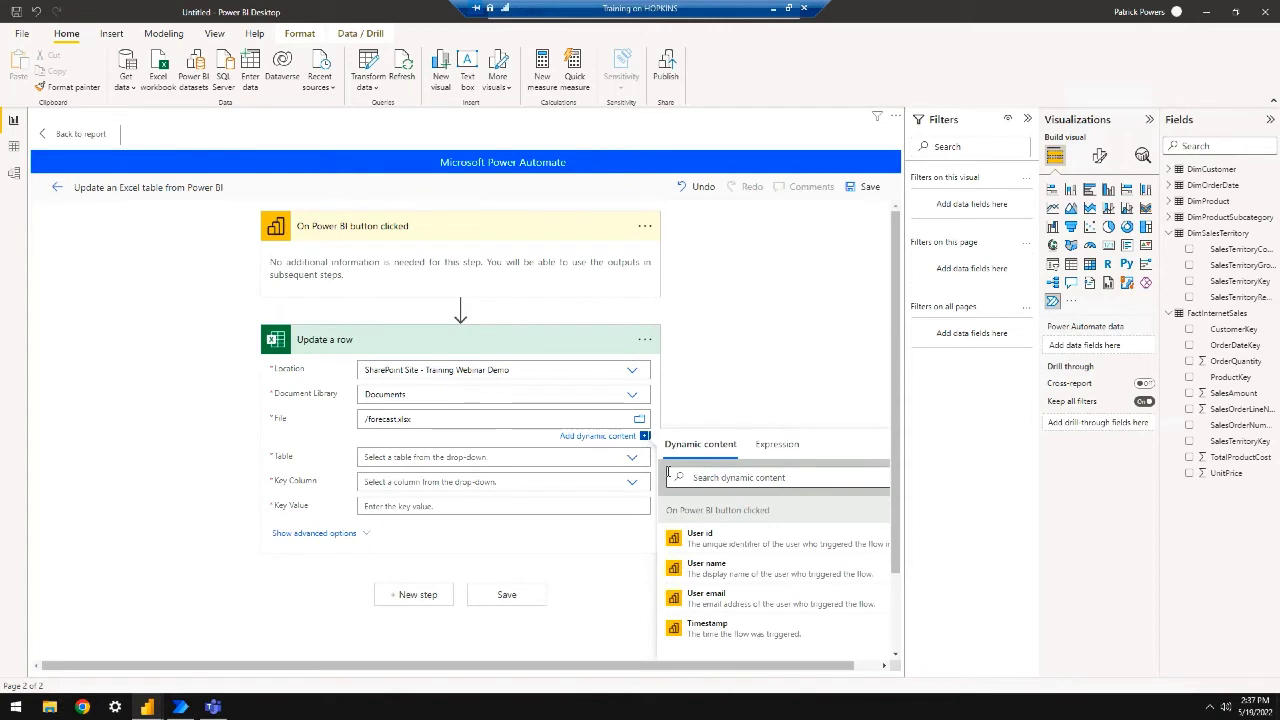
{"action": "left_click", "coordinate": [480, 458]}
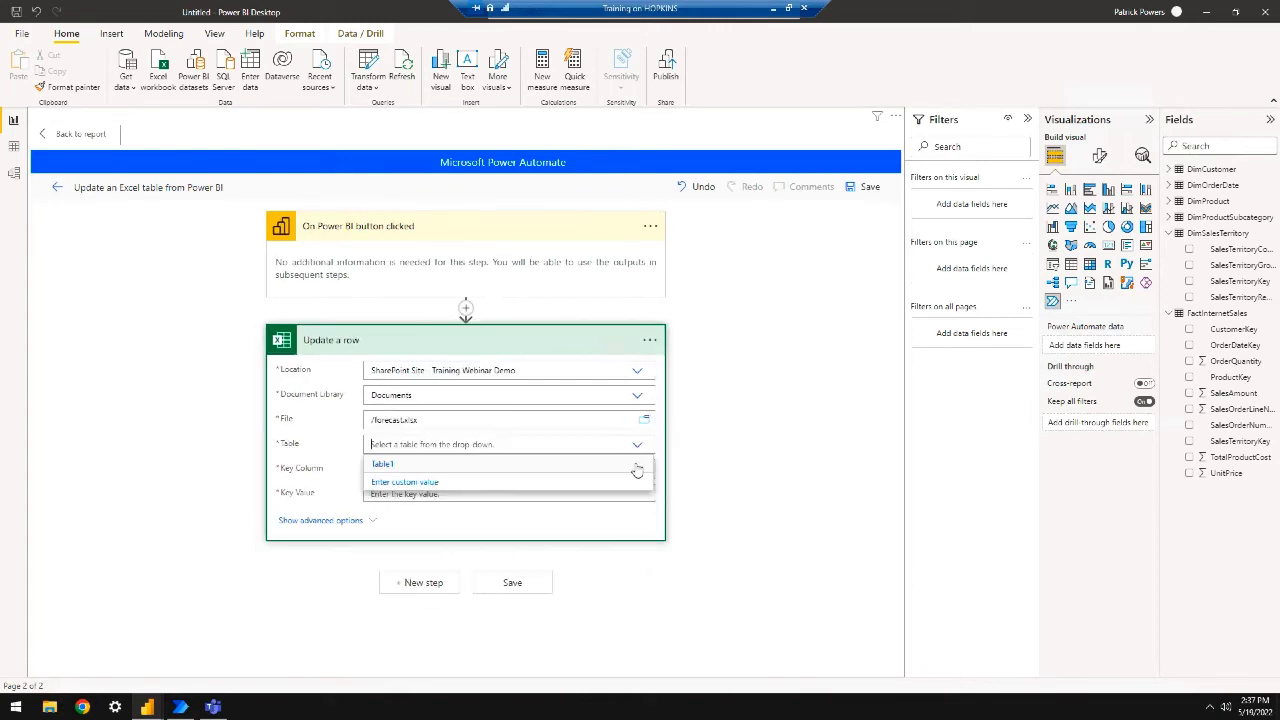
{"action": "left_click", "coordinate": [531, 466]}
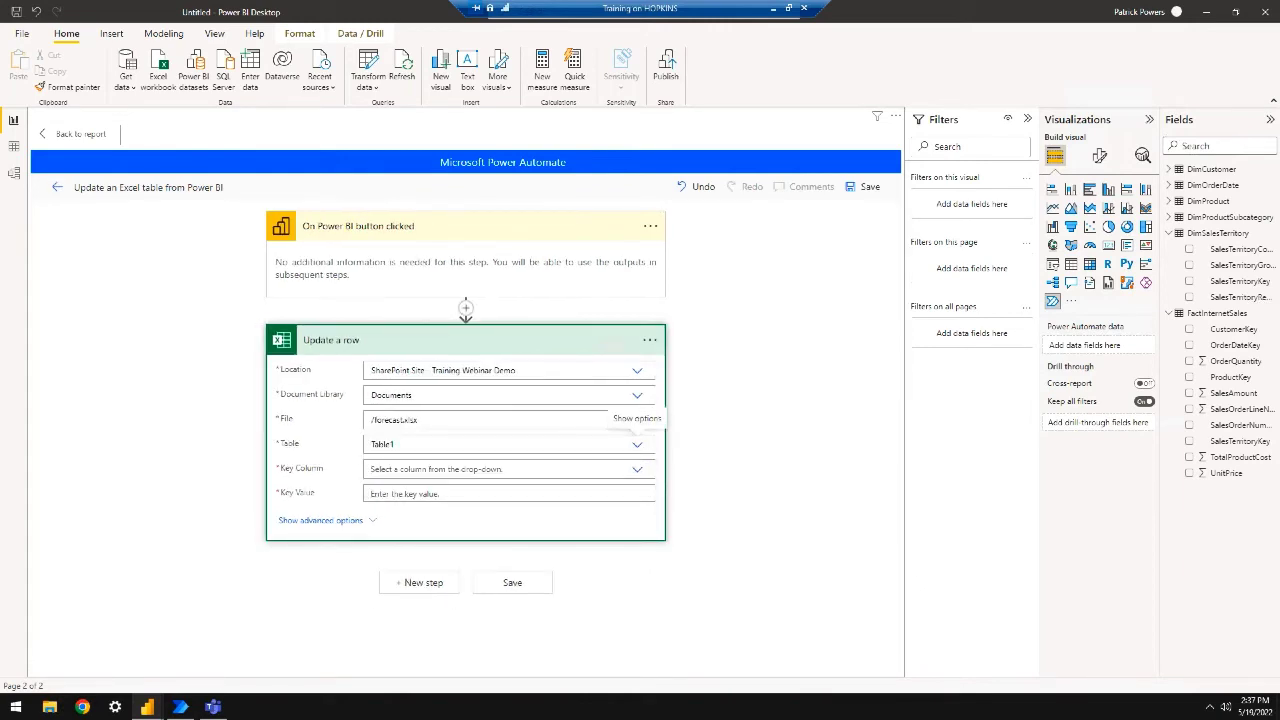
Set Key Column to Product type code, Key Value 971, and Forecast revenue 15,000
{"action": "left_click", "coordinate": [531, 470]}
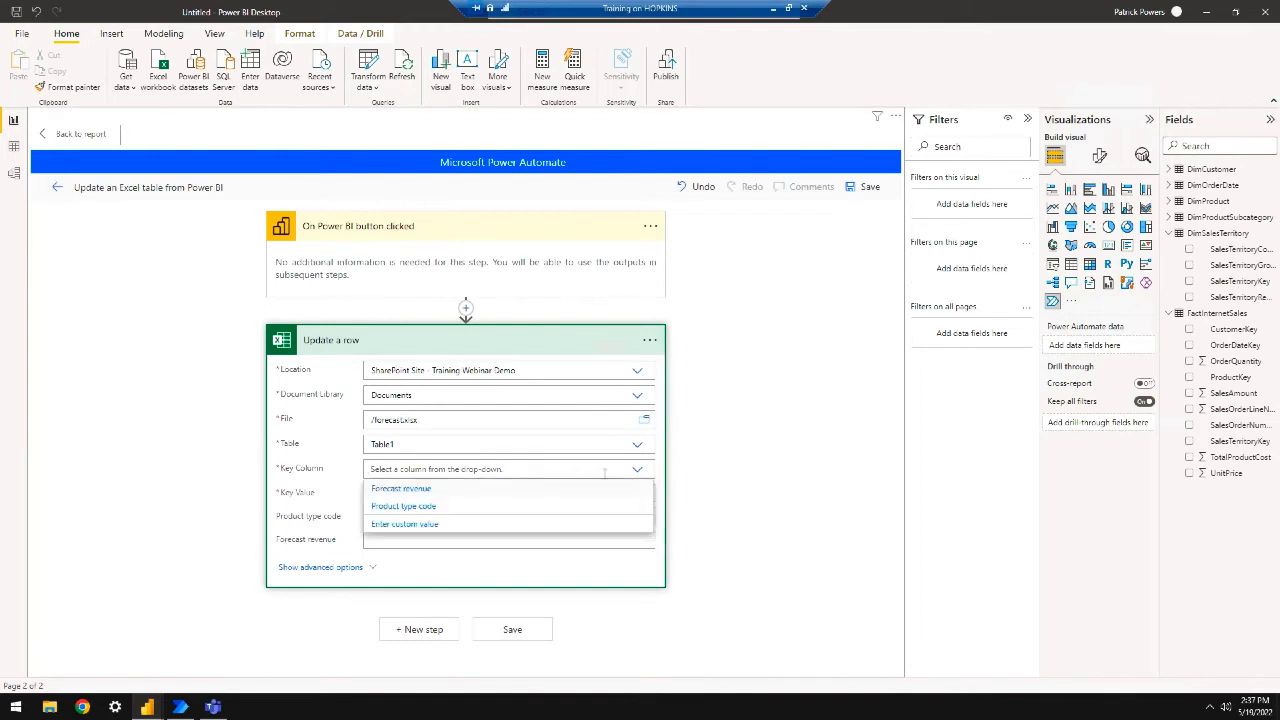
{"action": "left_click", "coordinate": [434, 507]}
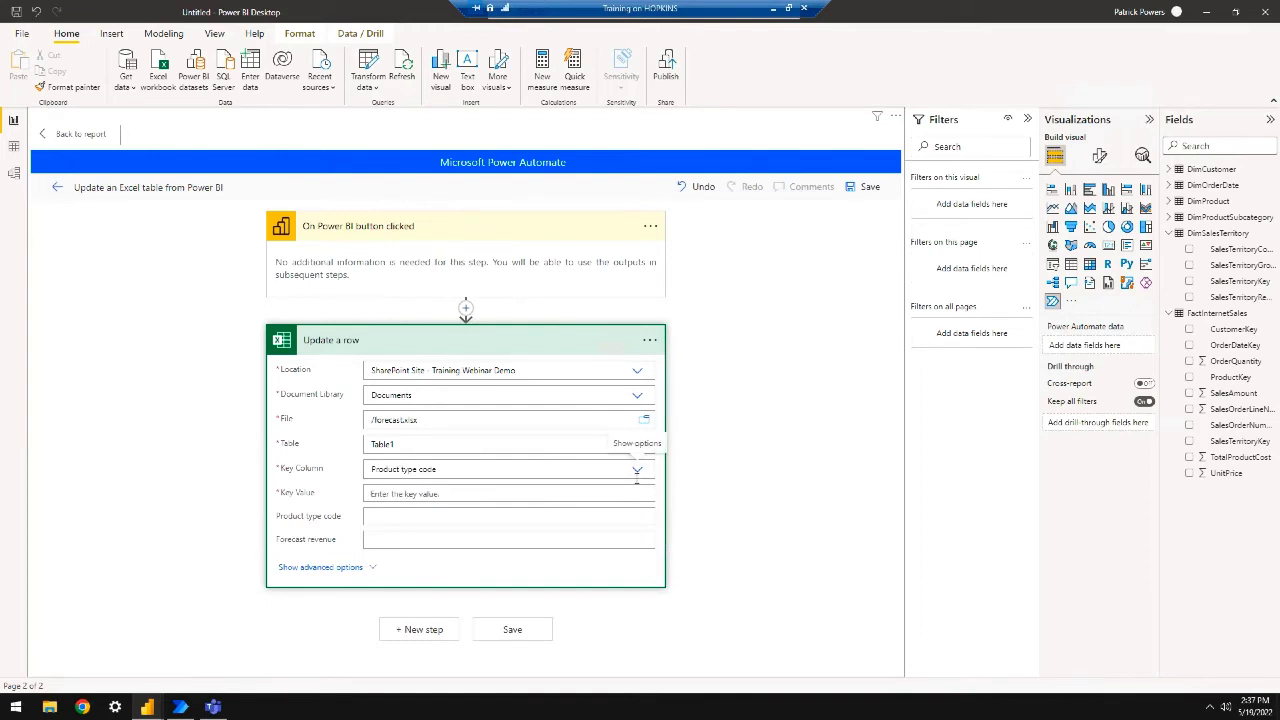
{"action": "left_click", "coordinate": [591, 494]}
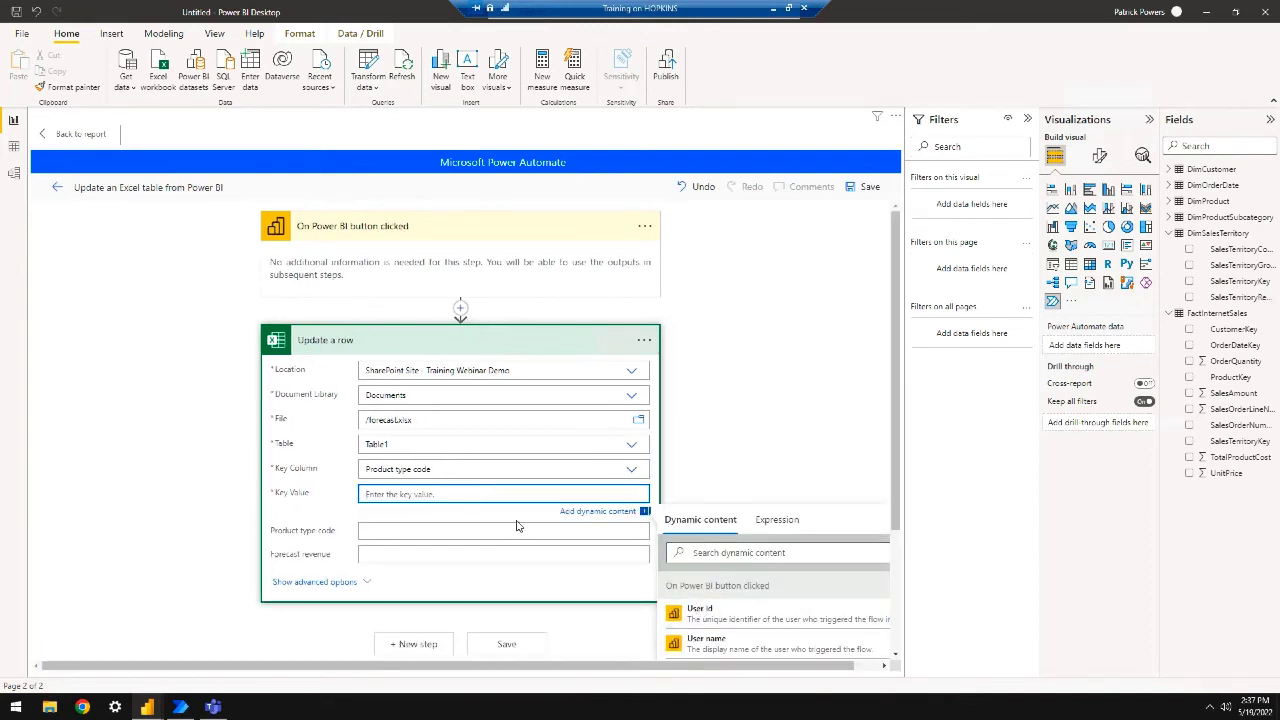
{"action": "scroll", "coordinate": [857, 540], "scroll_direction": "down", "scroll_amount": 2}
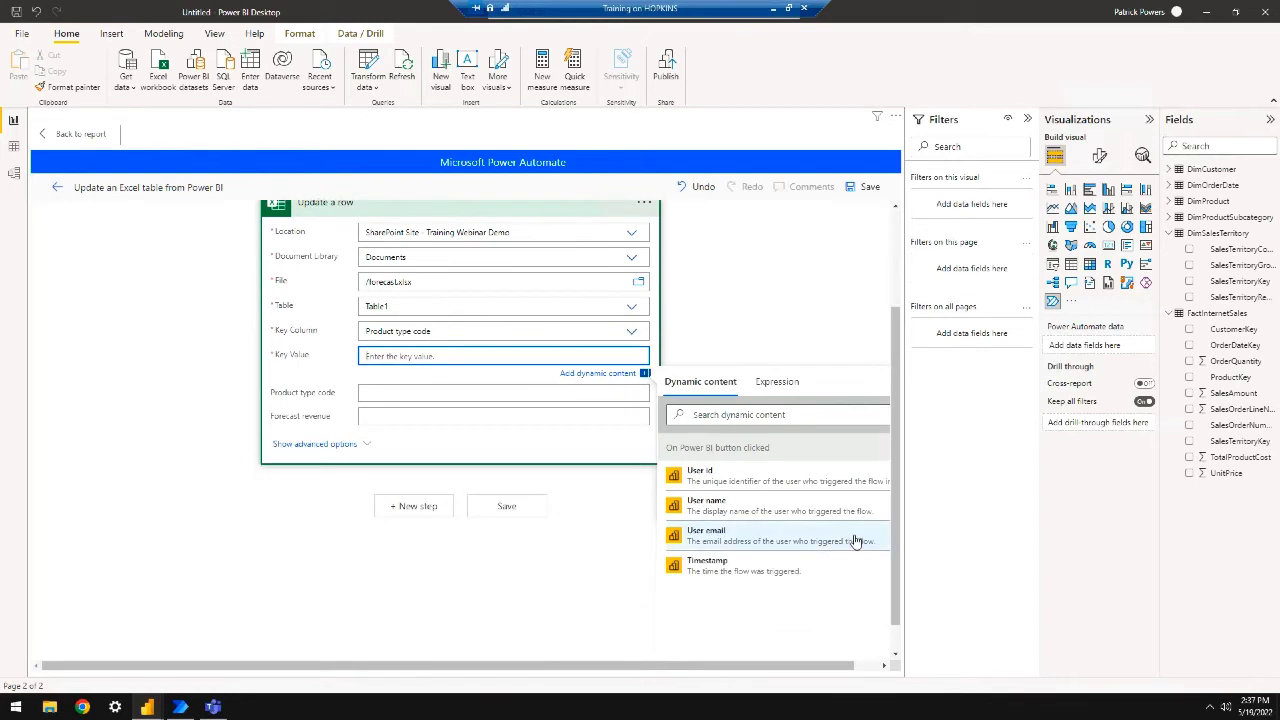
{"action": "scroll", "coordinate": [857, 540], "scroll_direction": "up", "scroll_amount": 2}
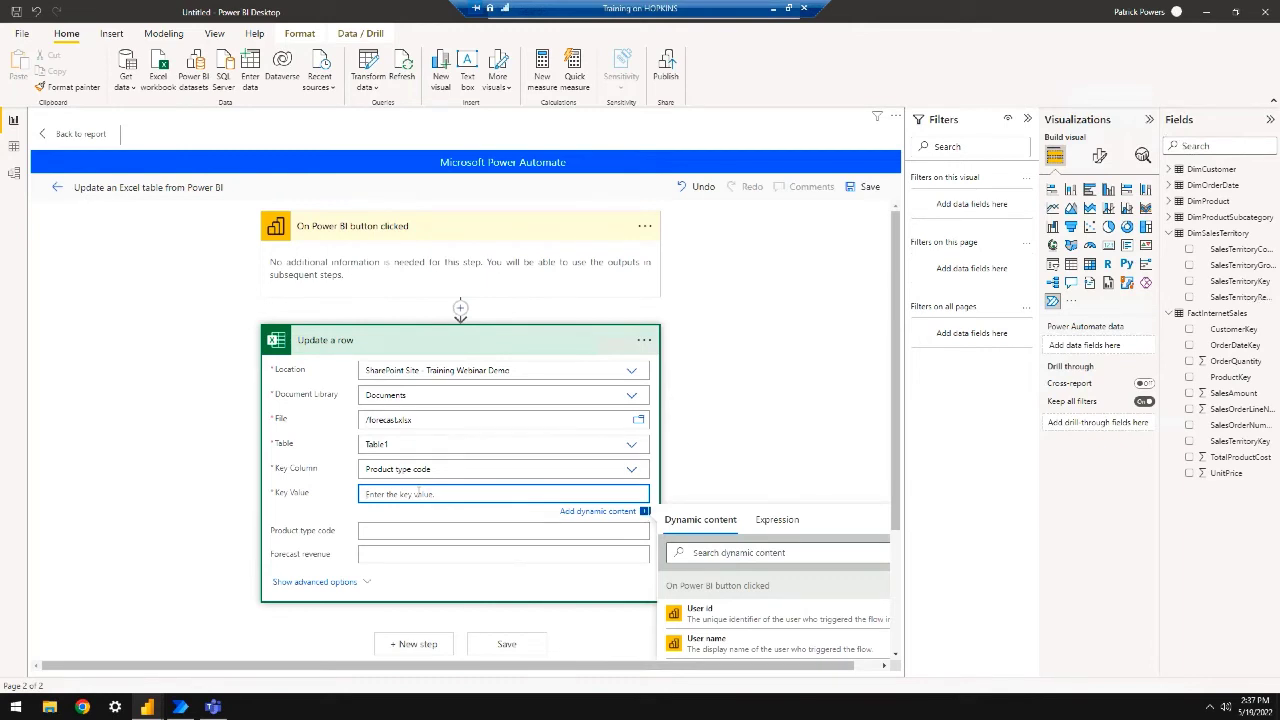
{"action": "type", "text": "971"}
{"action": "left_click", "coordinate": [437, 530]}
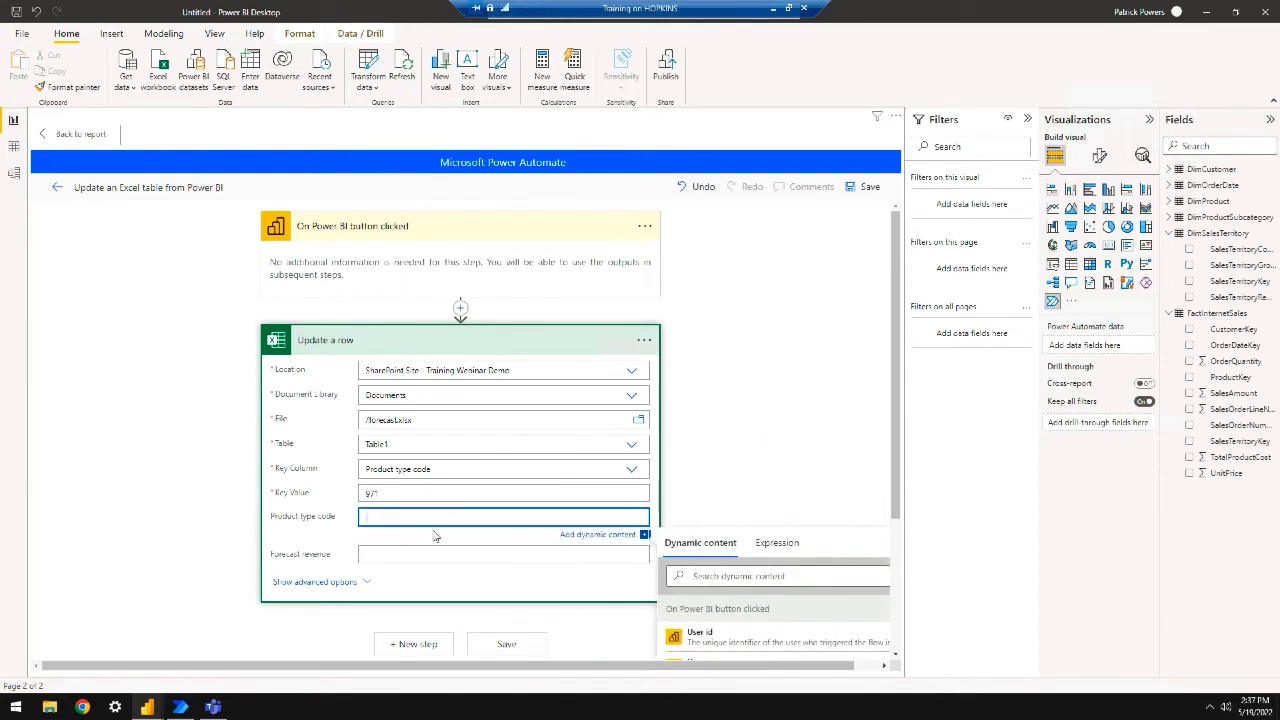
{"action": "key", "text": "Tab"}
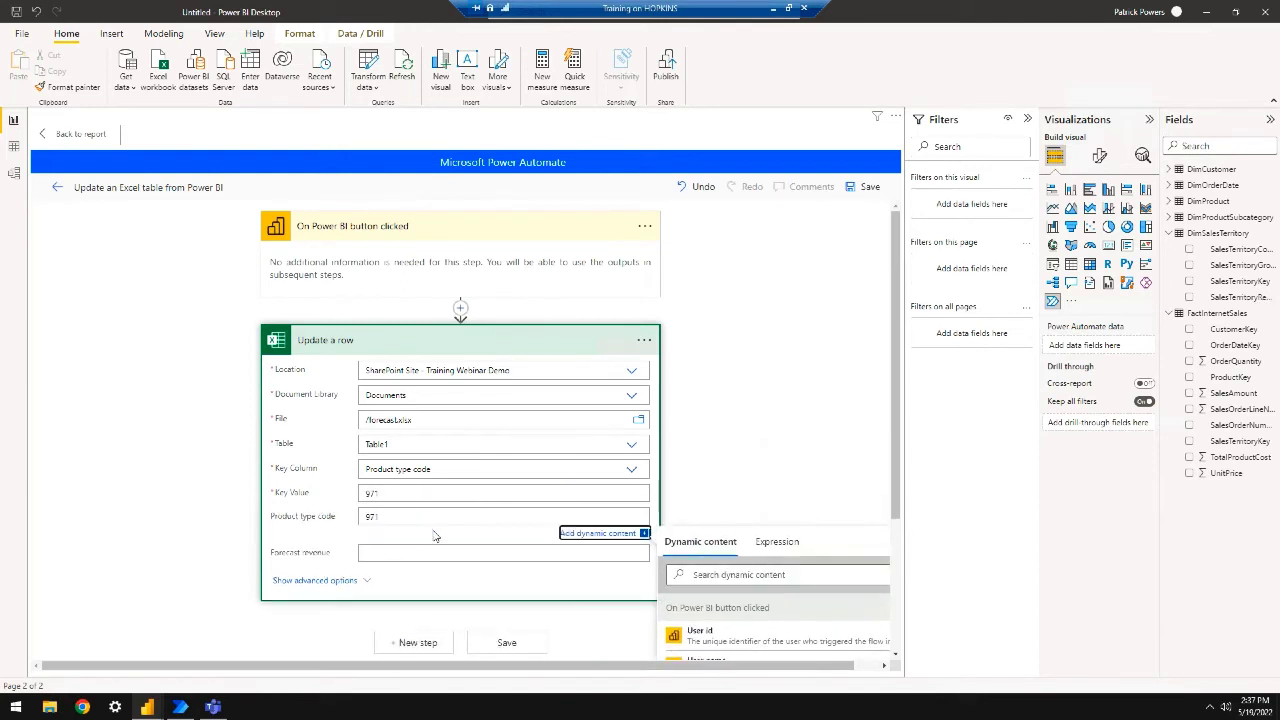
{"action": "key", "text": "Tab"}
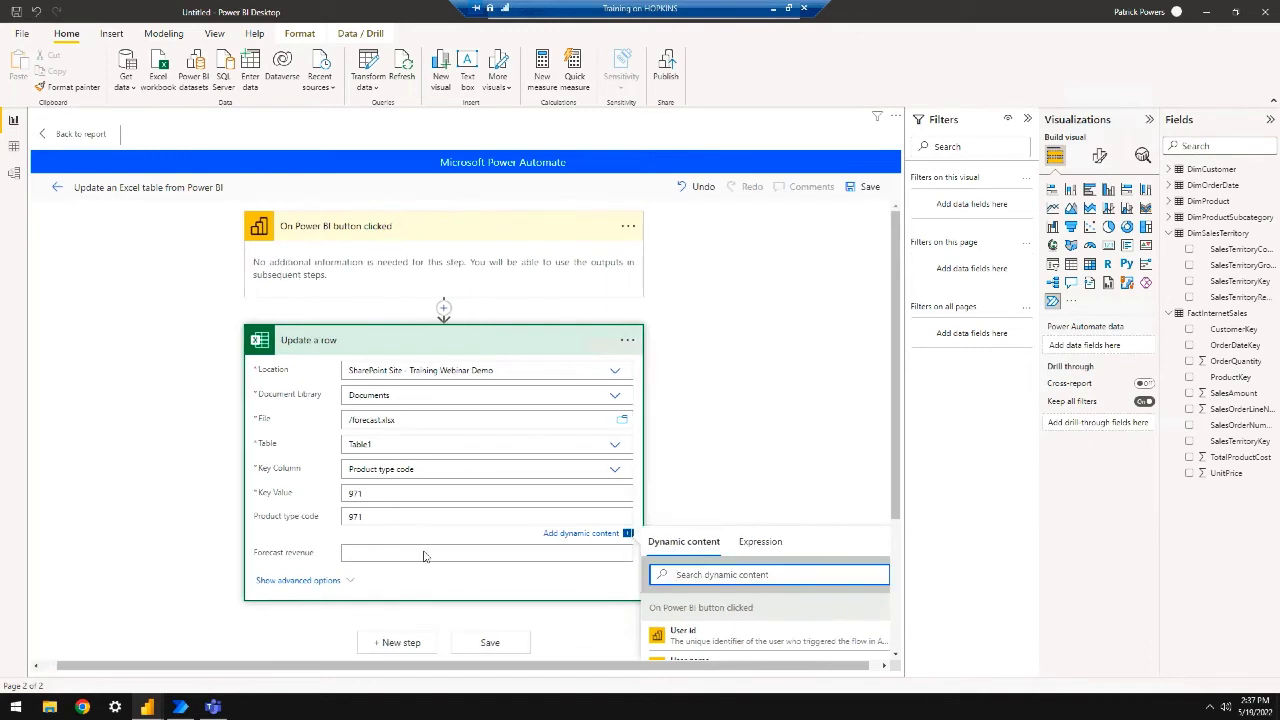
{"action": "left_click", "coordinate": [427, 557]}
{"action": "type", "text": "15,000"}
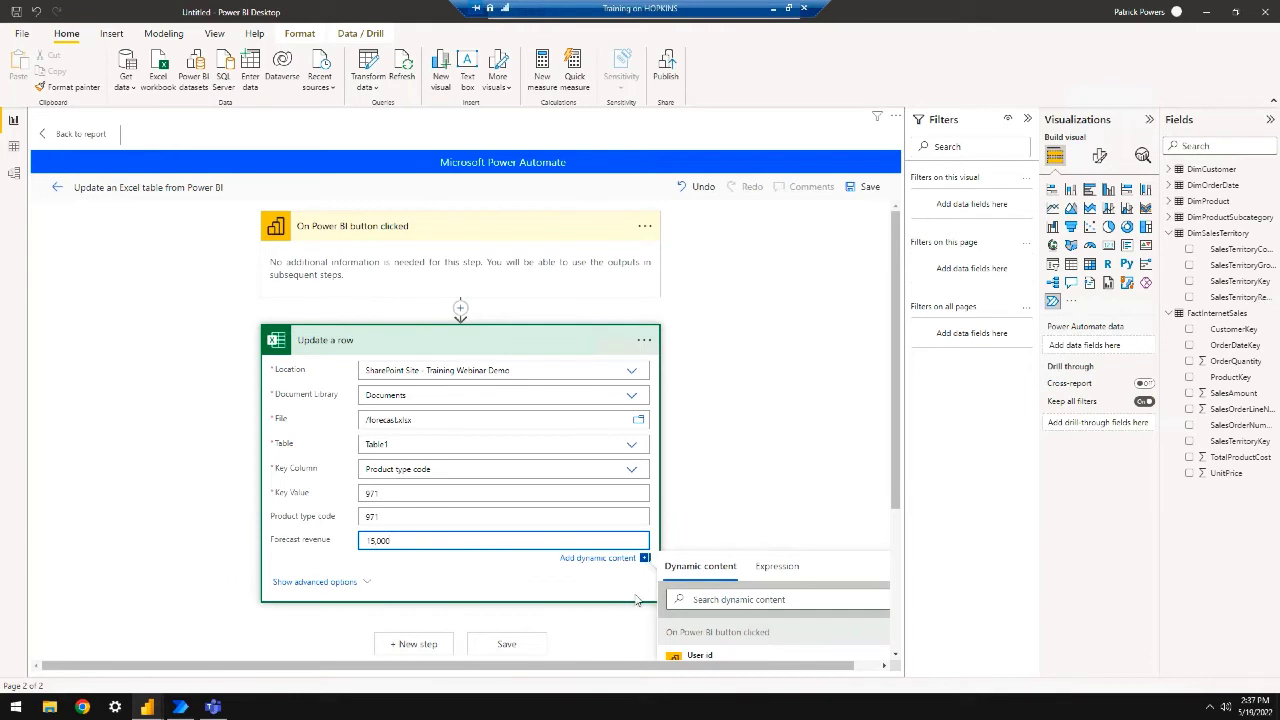
{"action": "left_click", "coordinate": [645, 560]}
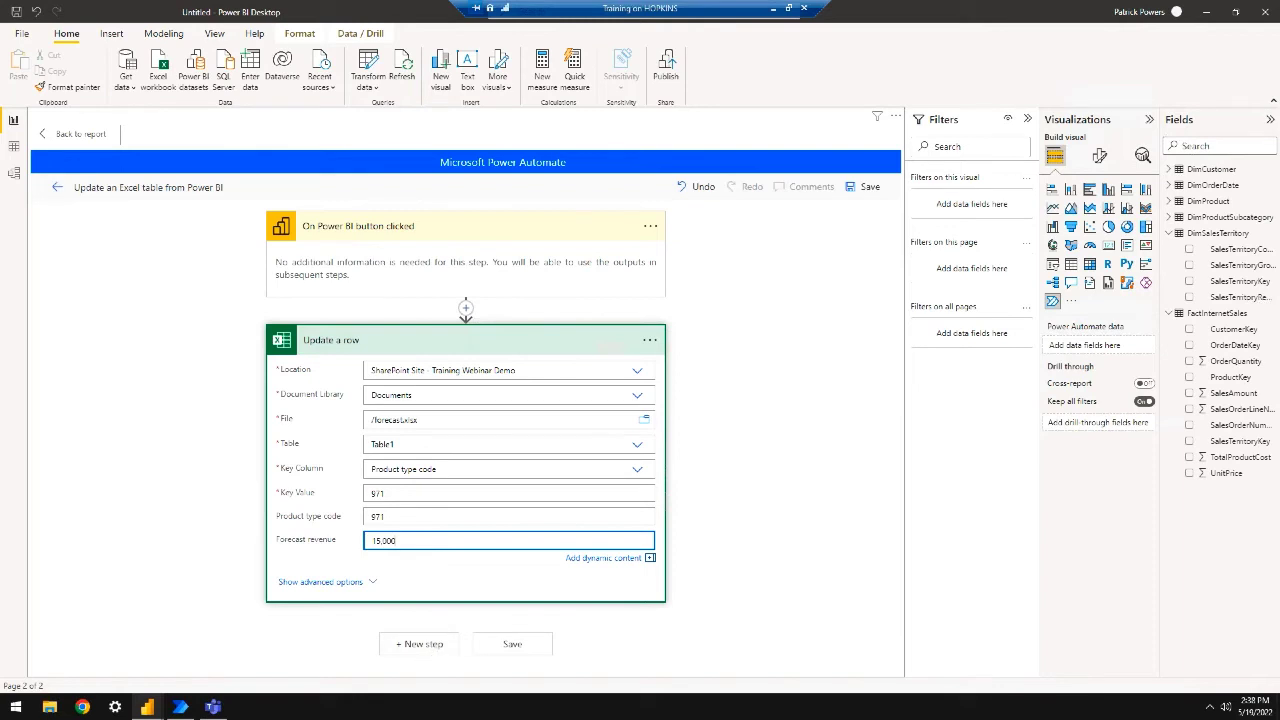
Save and apply the Update an Excel table from Power BI - 2 flow, then return to the report
{"action": "left_click", "coordinate": [507, 645]}
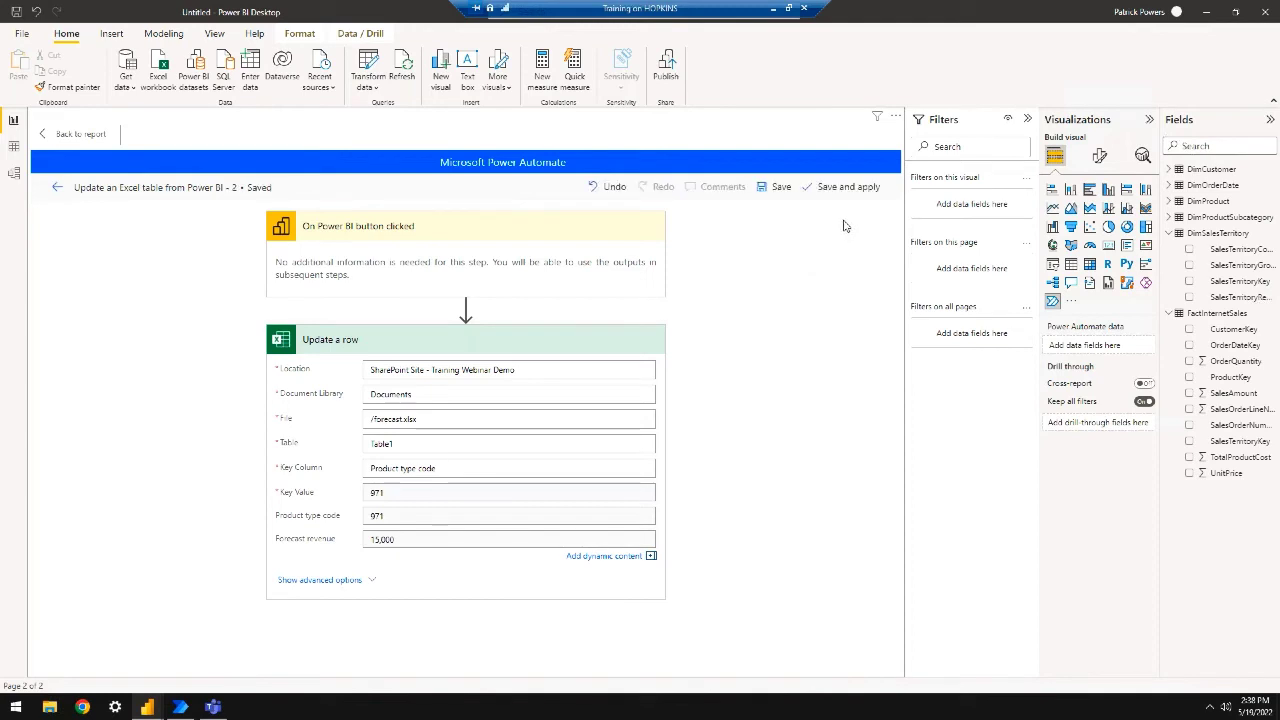
{"action": "left_click", "coordinate": [845, 190]}
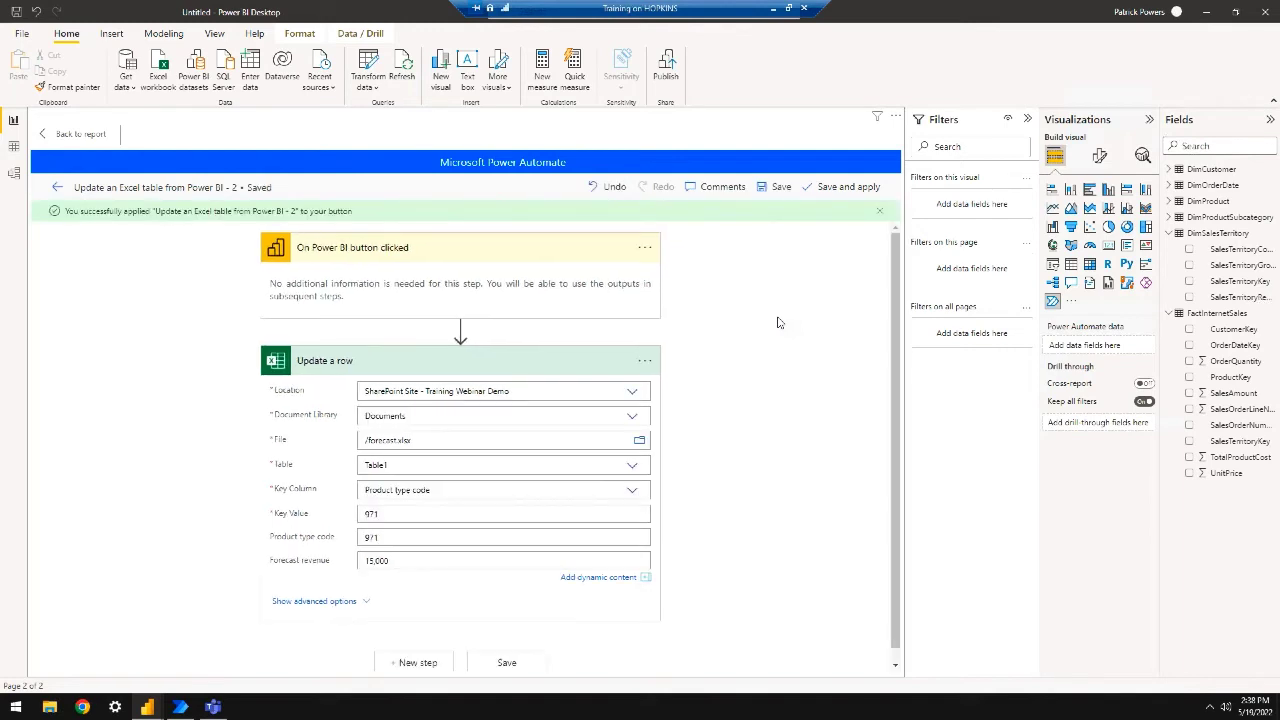
{"action": "left_click", "coordinate": [76, 133]}
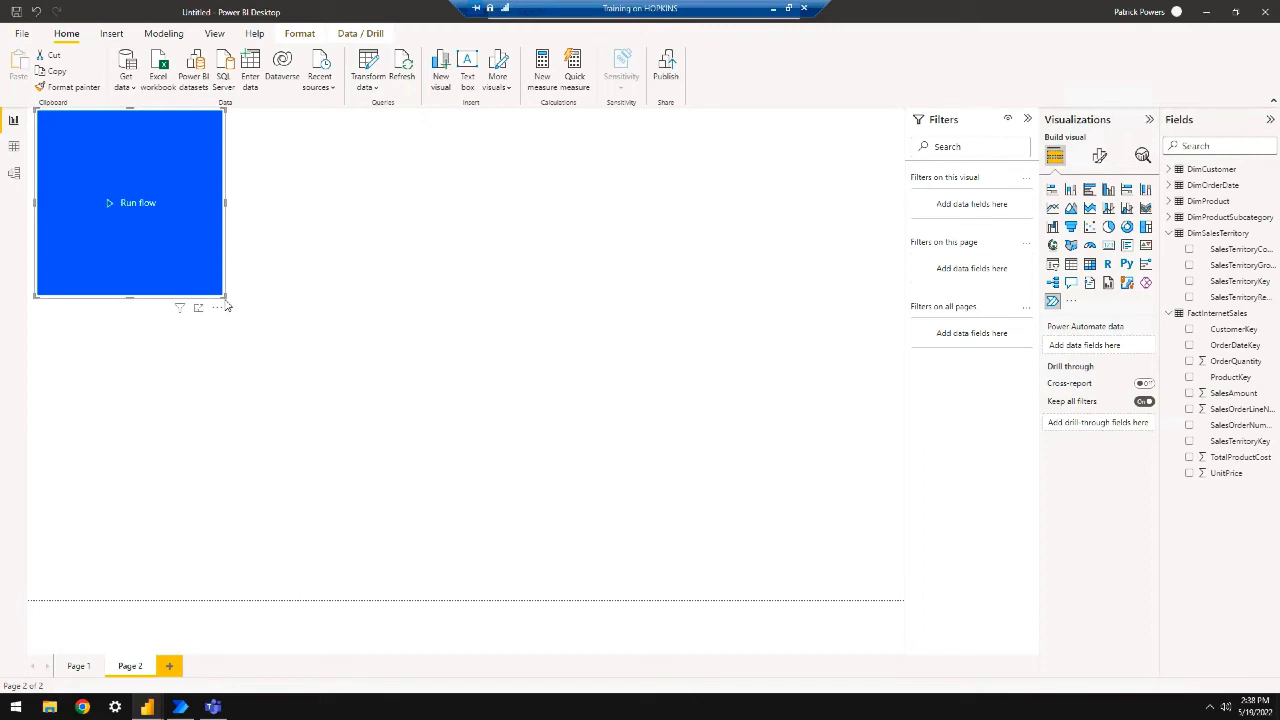
Shrink the Run flow button, run its flow, and reopen the visual's flows list
{"action": "left_click_drag", "start_coordinate": [225, 298], "coordinate": [216, 234]}
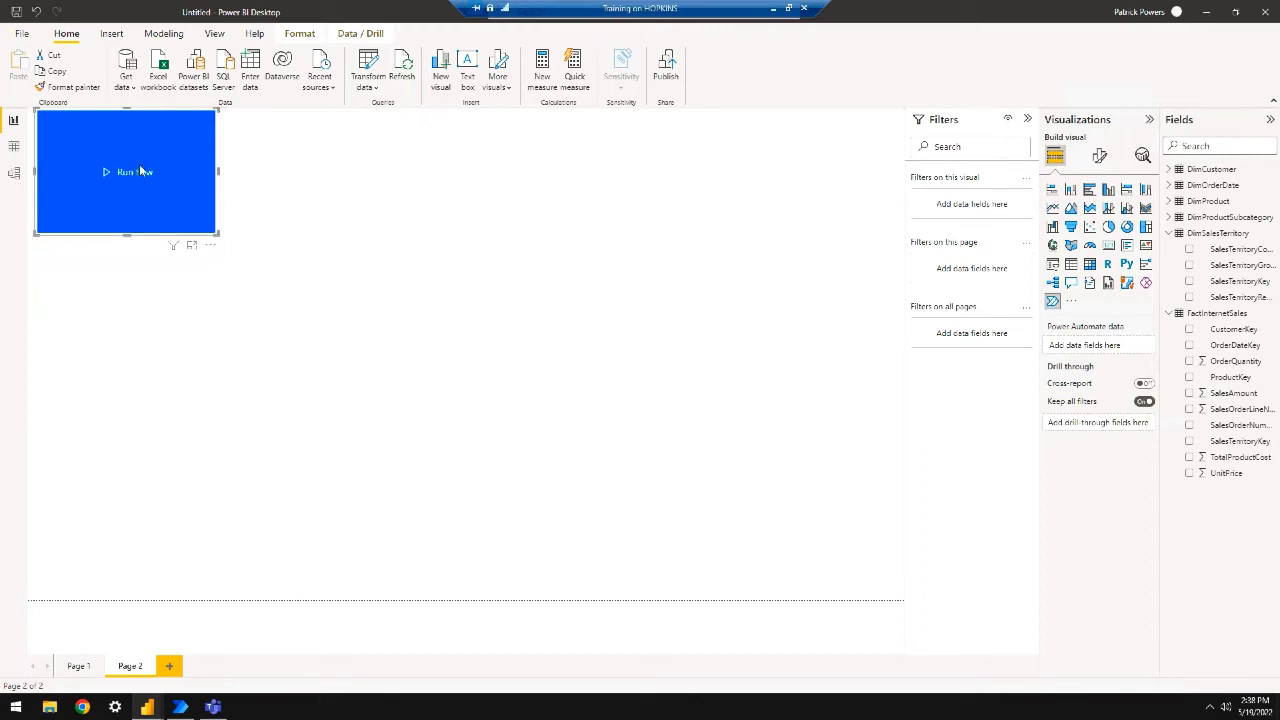
{"action": "left_click", "coordinate": [139, 170]}
{"action": "left_click", "coordinate": [210, 245]}
{"action": "left_click", "coordinate": [239, 261]}
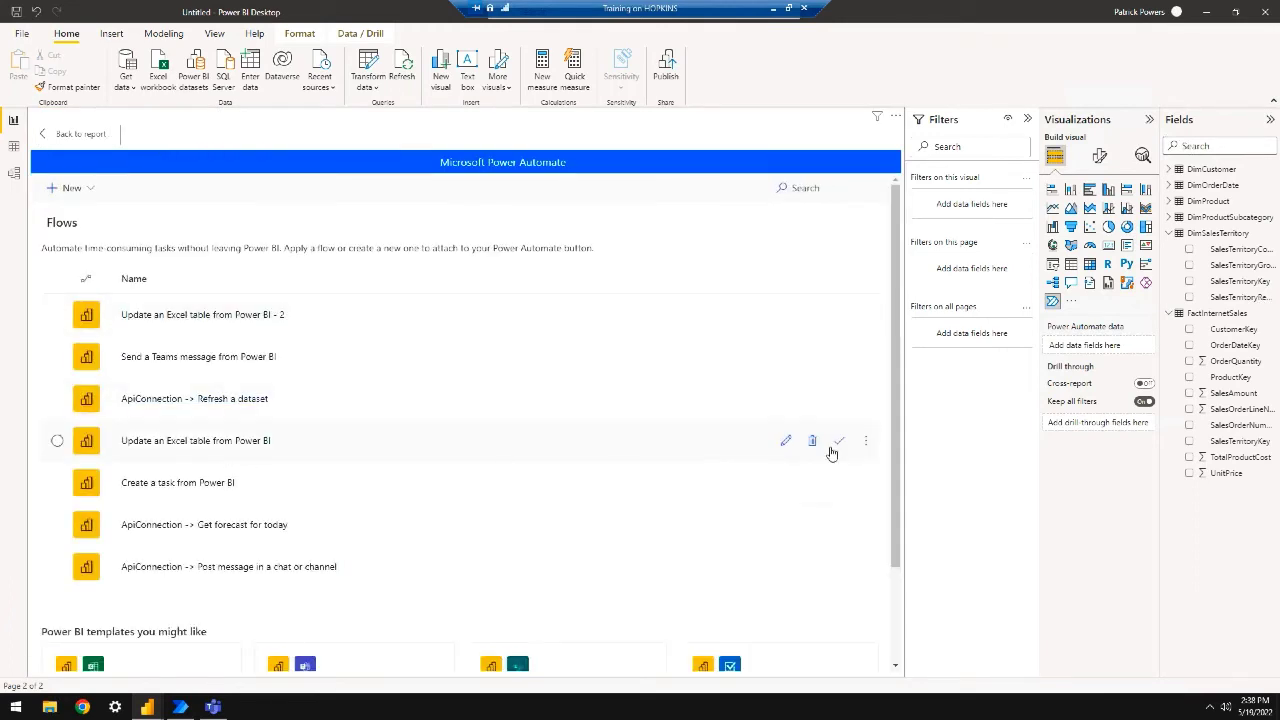
View the run details of the original 'Update an Excel table from Power BI' flow
{"action": "left_click", "coordinate": [865, 446]}
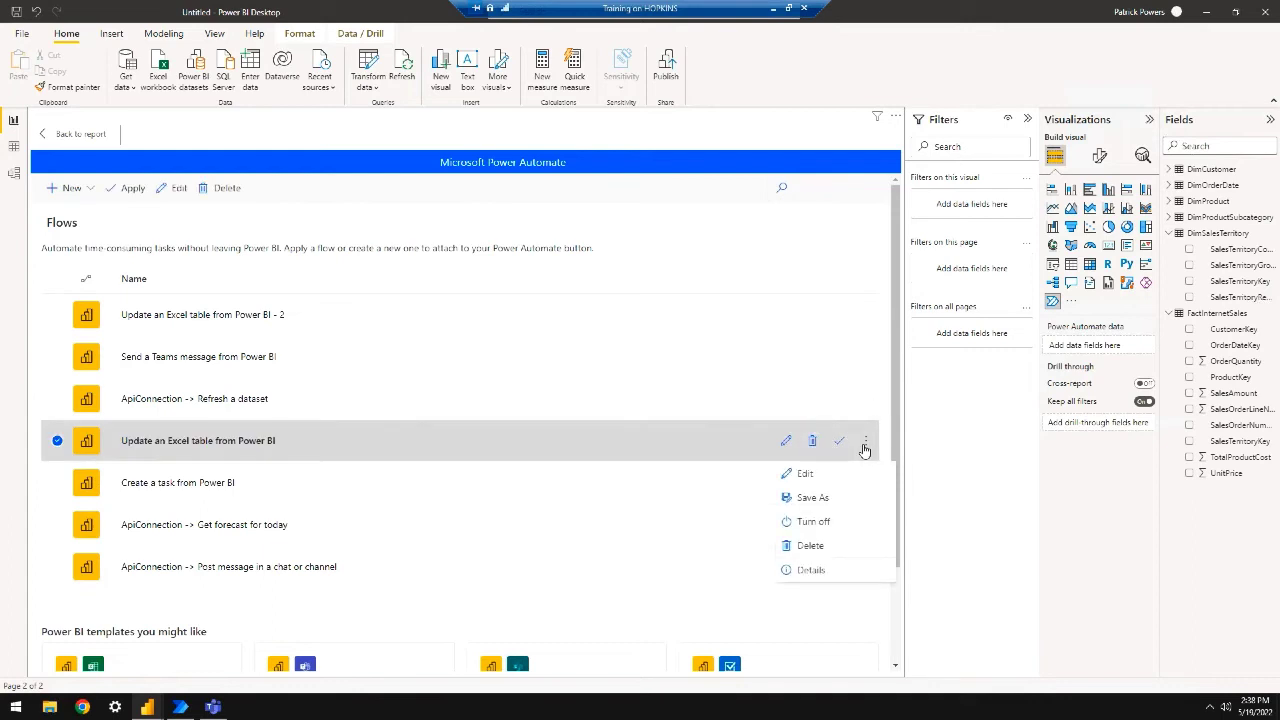
{"action": "left_click", "coordinate": [811, 570]}
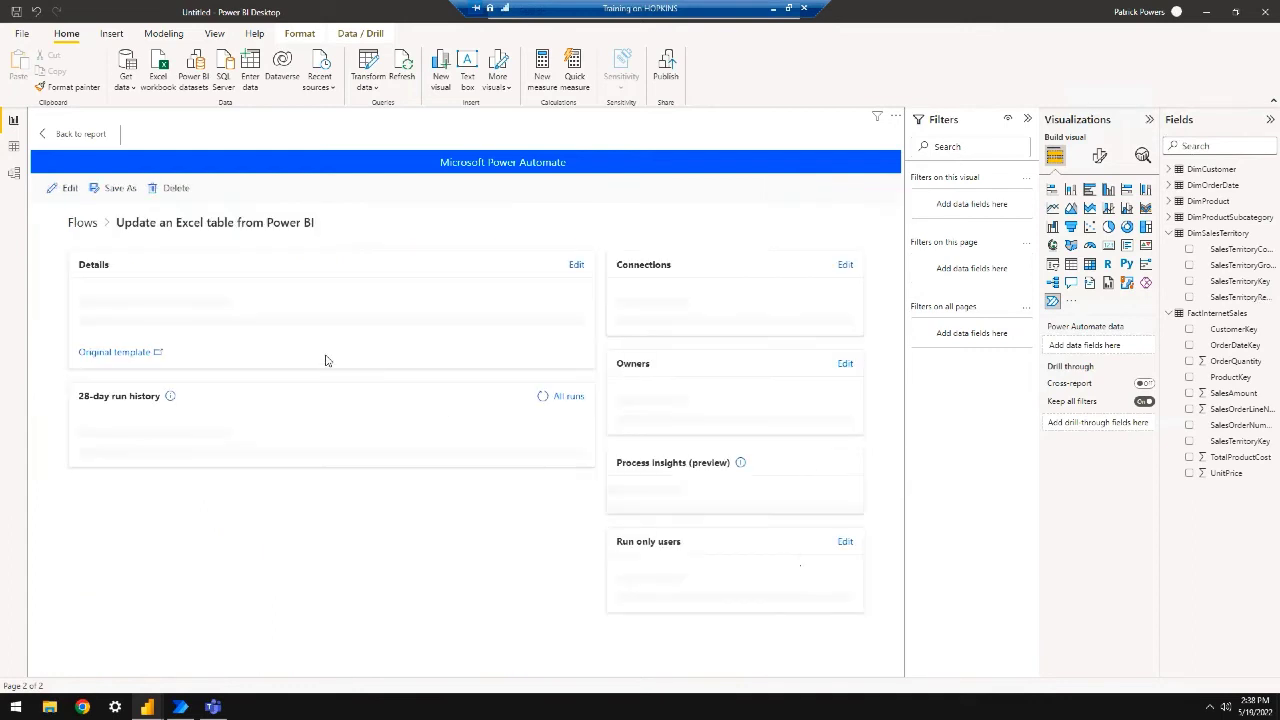
{"action": "scroll", "coordinate": [305, 503], "scroll_direction": "down", "scroll_amount": 1}
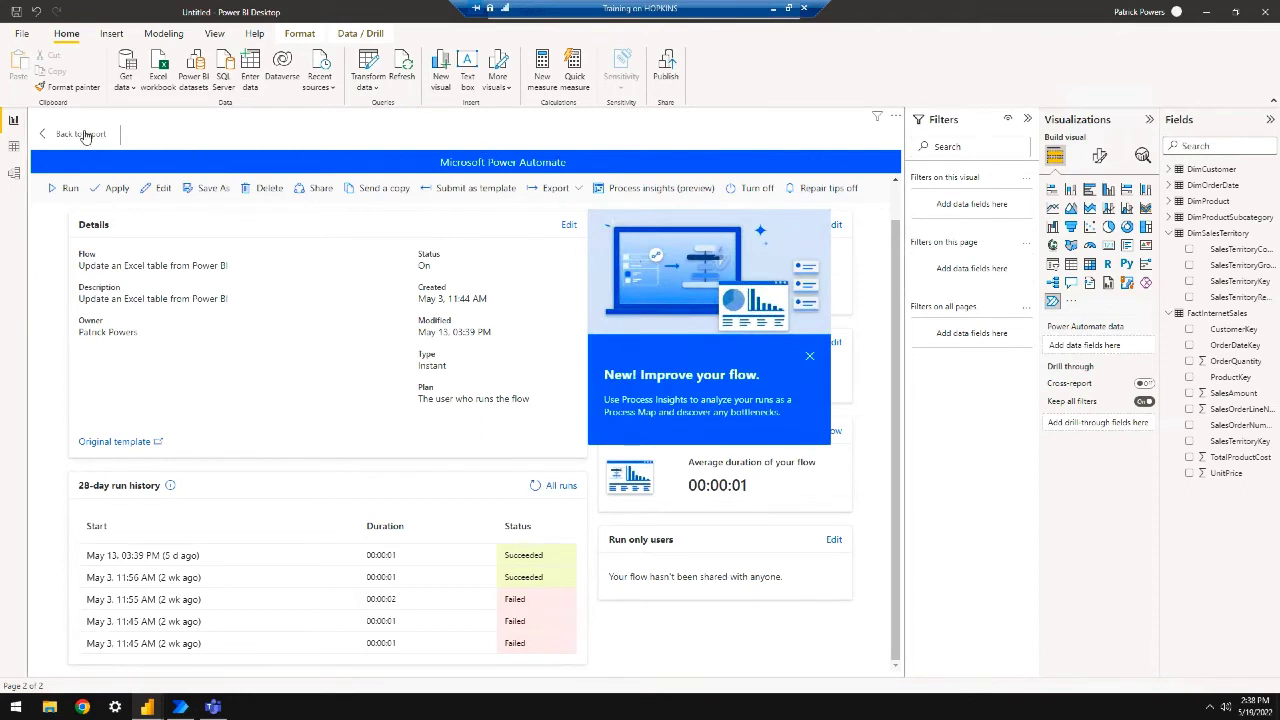
Open the '- 2' flow's run details, then bring forward and refresh the SharePoint Documents library
{"action": "left_click", "coordinate": [84, 134]}
{"action": "left_click", "coordinate": [210, 247]}
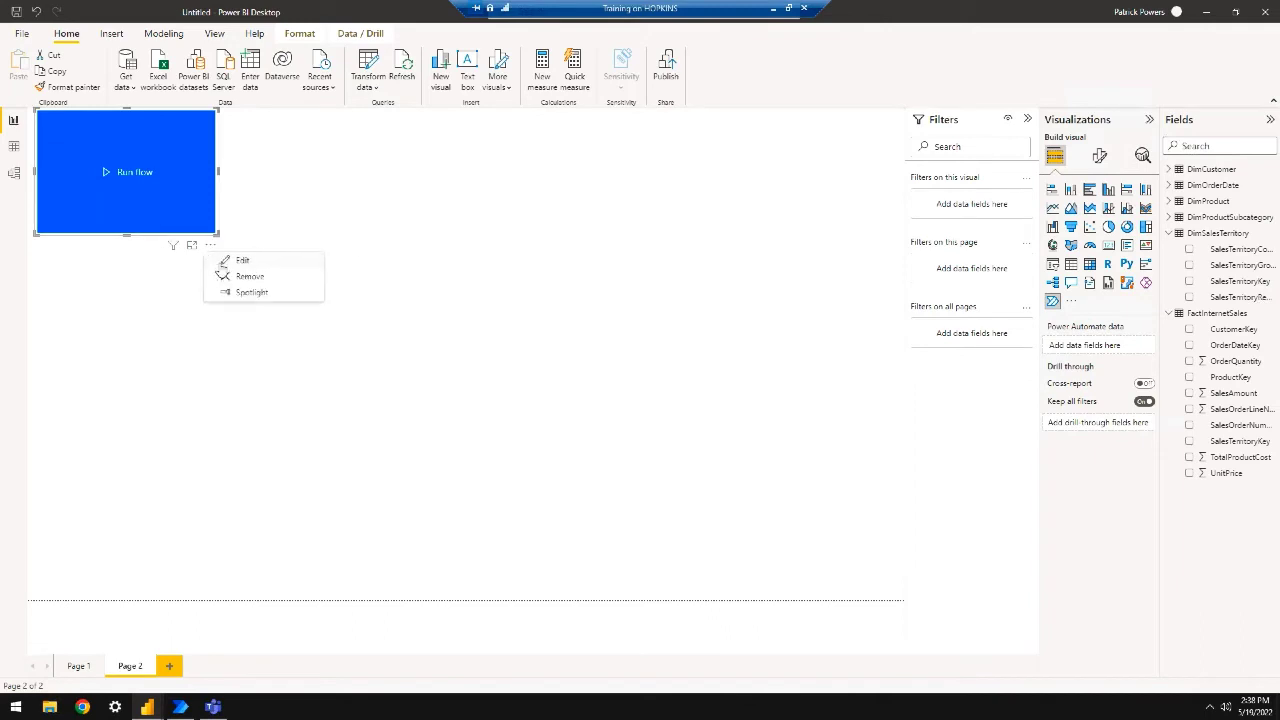
{"action": "left_click", "coordinate": [236, 261]}
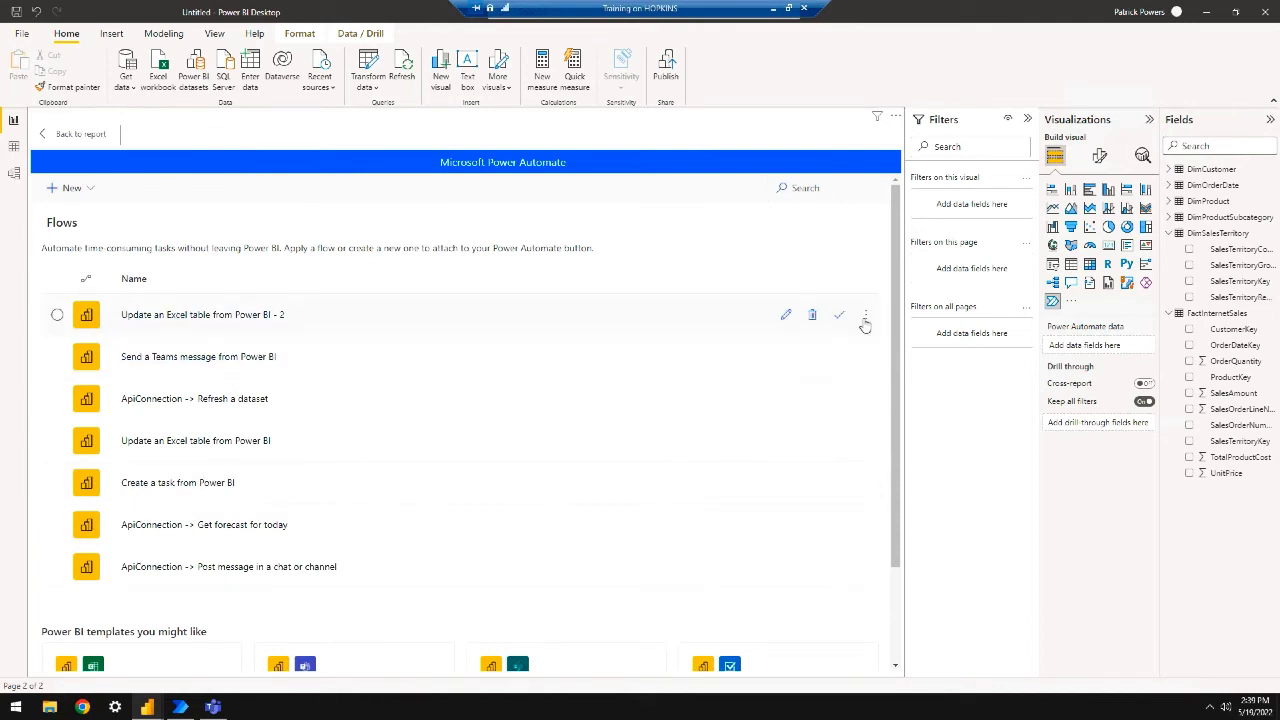
{"action": "left_click", "coordinate": [865, 316]}
{"action": "left_click", "coordinate": [808, 446]}
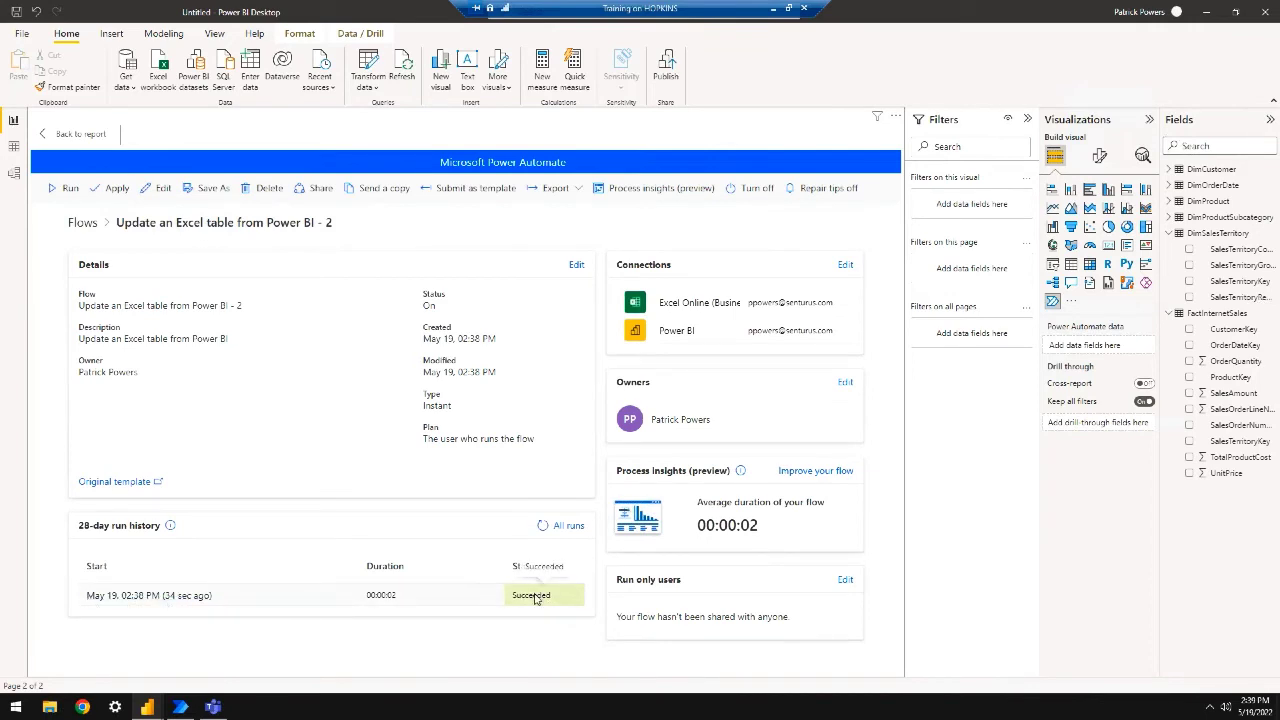
{"action": "left_click_drag", "start_coordinate": [1279, 240], "coordinate": [331, 62]}
{"action": "left_click", "coordinate": [126, 90]}
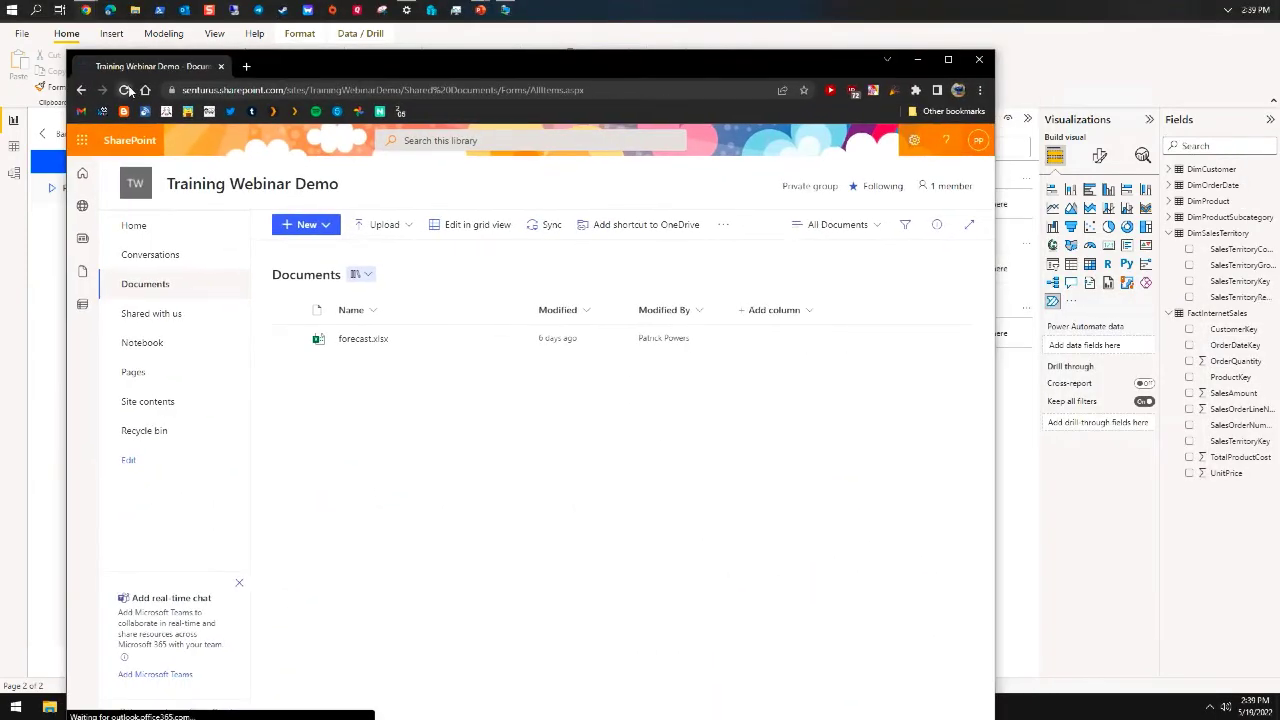
Open forecast.xlsx in Excel for the web and inspect the new row 971 with 15,000
{"action": "left_click", "coordinate": [363, 338]}
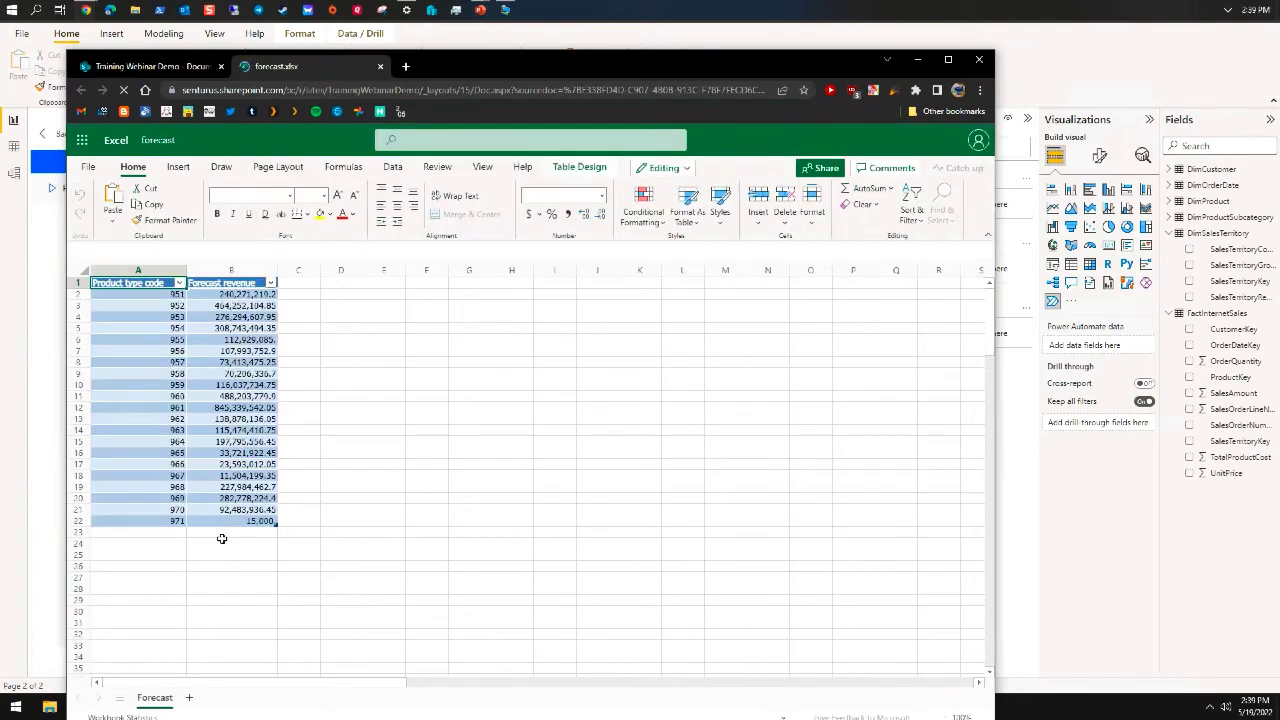
{"action": "left_click", "coordinate": [229, 518]}
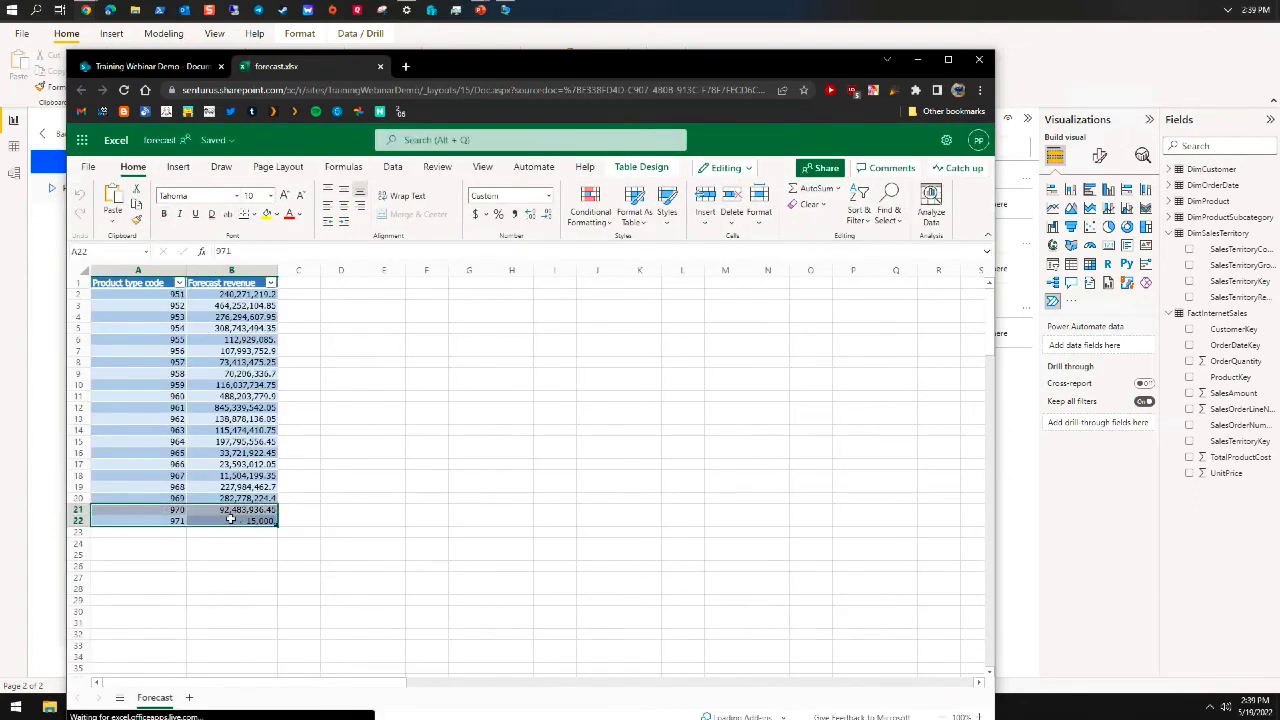
{"action": "left_click", "coordinate": [214, 529]}
{"action": "left_click_drag", "start_coordinate": [147, 521], "coordinate": [266, 521]}
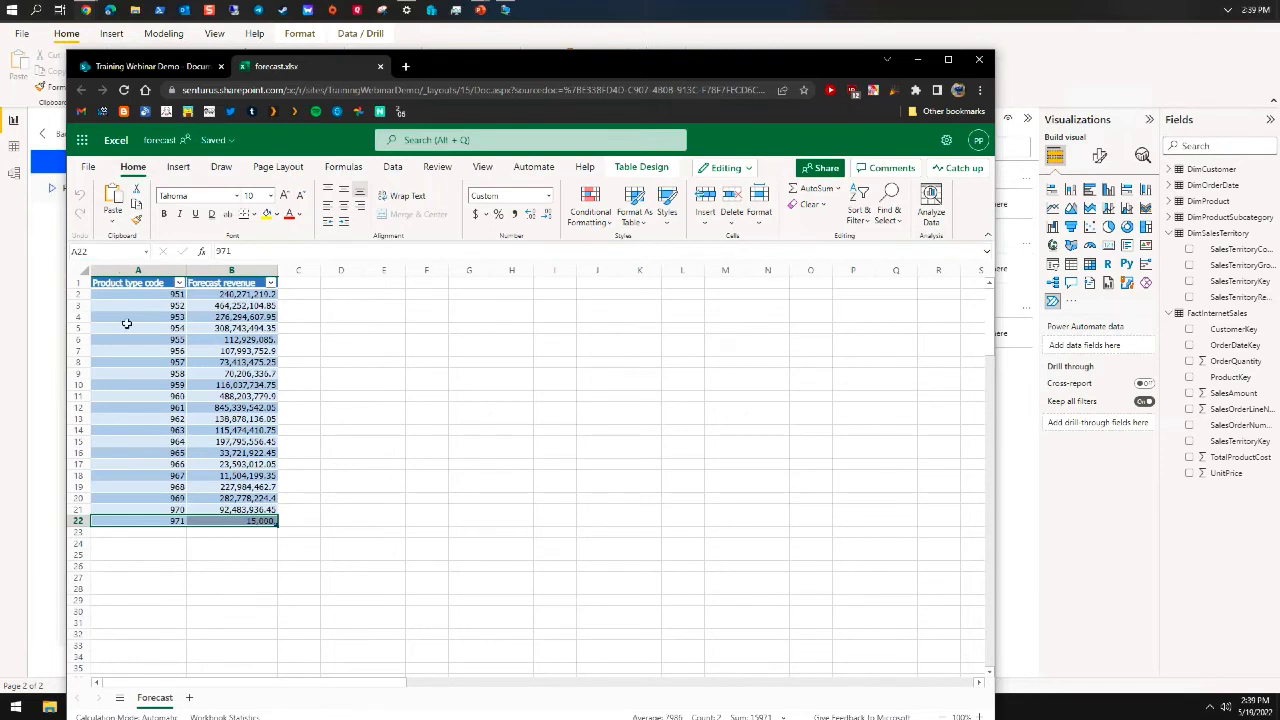
Review the Product type code and Forecast revenue columns, then minimize the browser
{"action": "left_click_drag", "start_coordinate": [160, 296], "coordinate": [150, 518]}
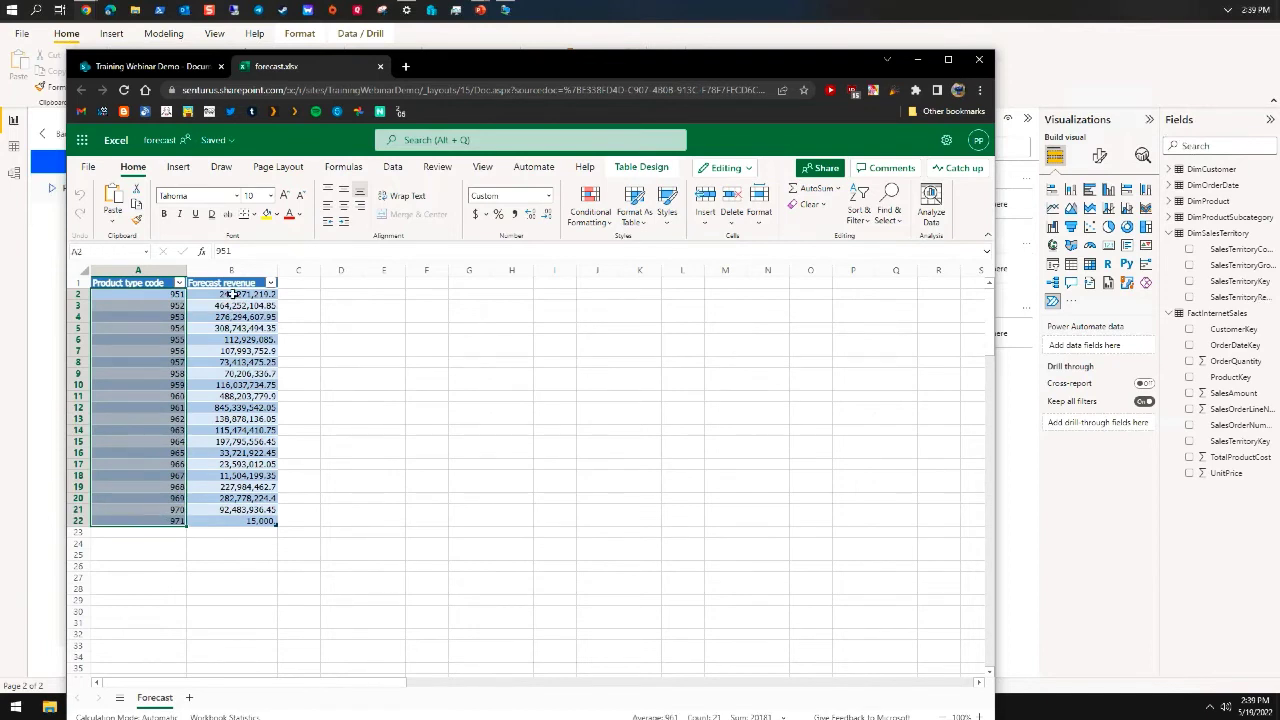
{"action": "left_click_drag", "start_coordinate": [233, 294], "coordinate": [222, 521]}
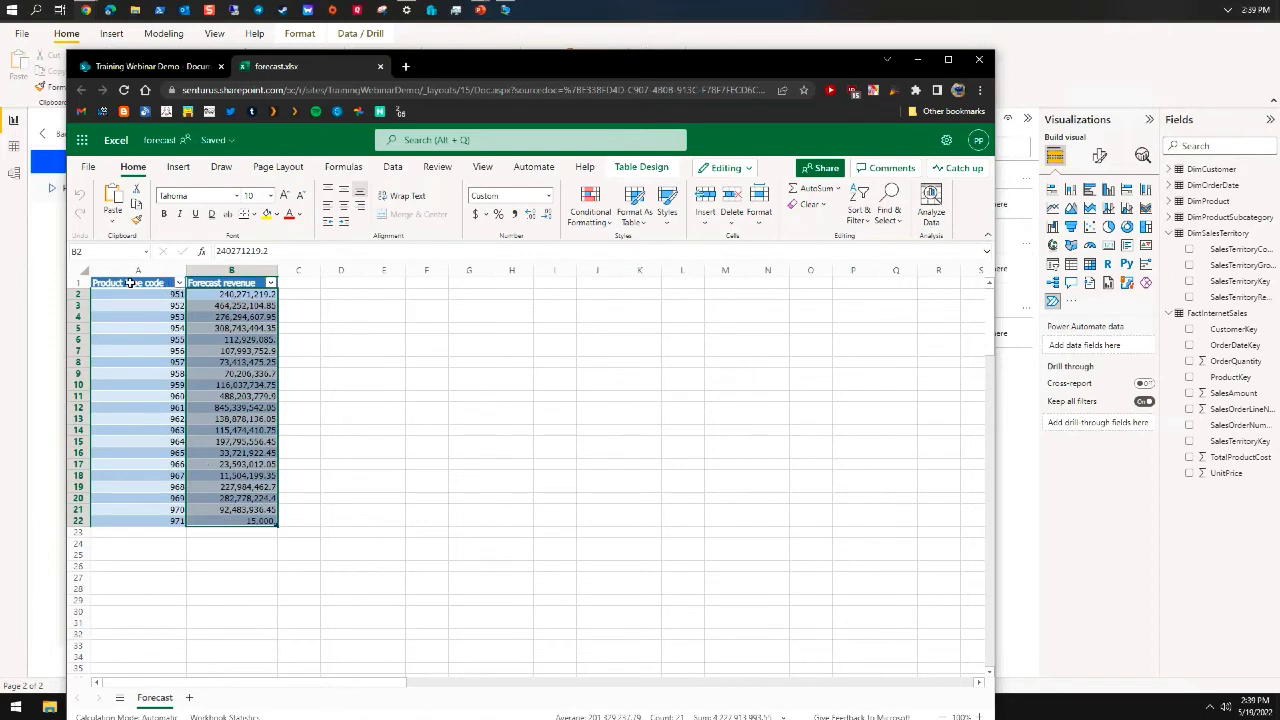
{"action": "left_click", "coordinate": [130, 283]}
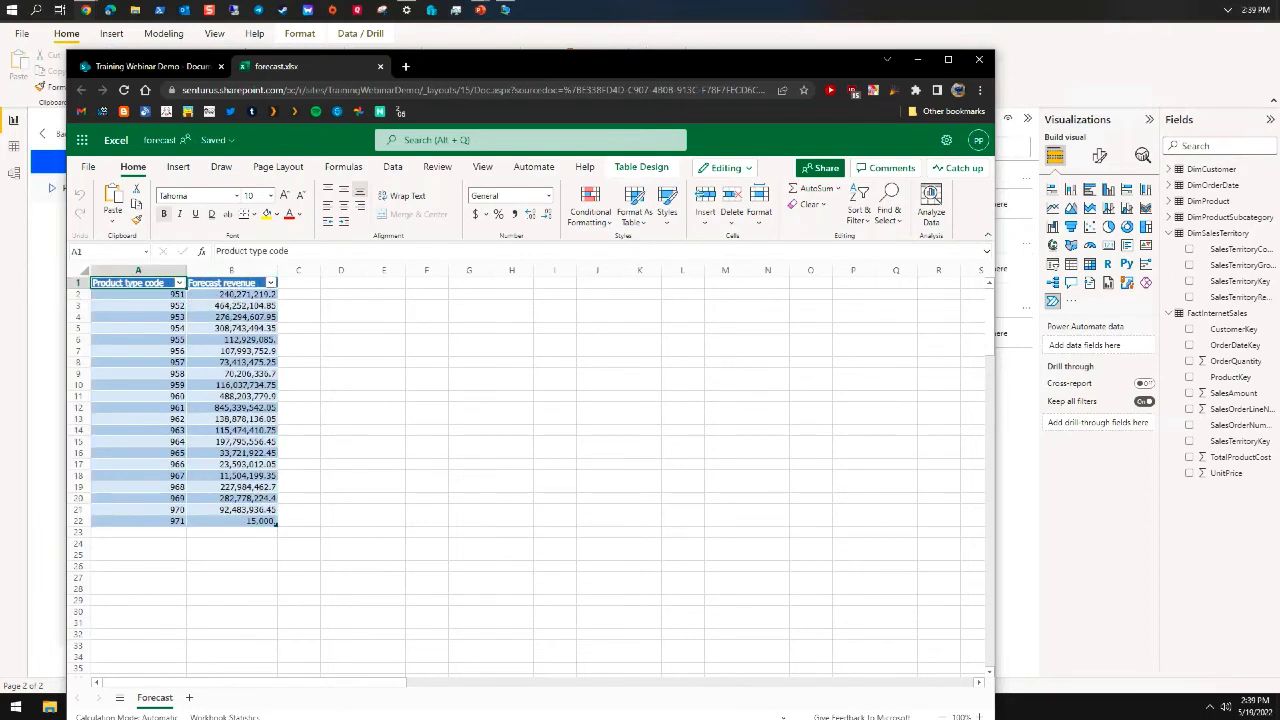
{"action": "left_click", "coordinate": [216, 284]}
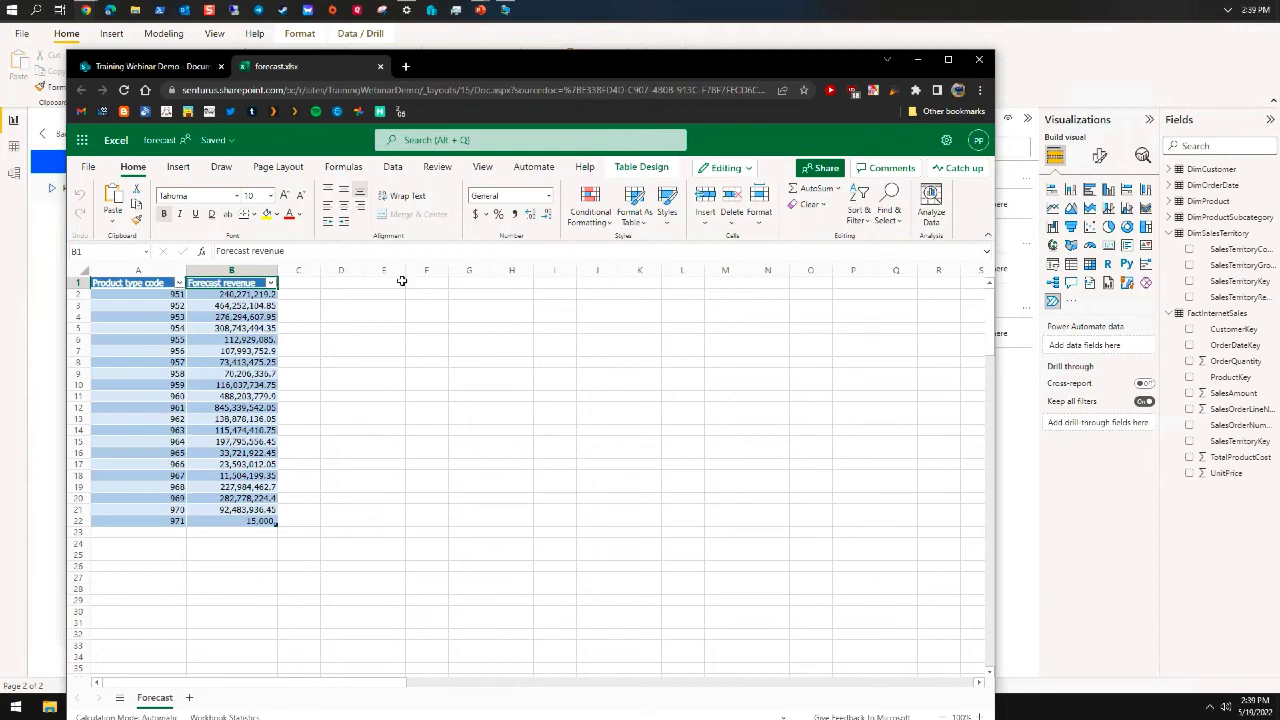
{"action": "left_click", "coordinate": [918, 61]}
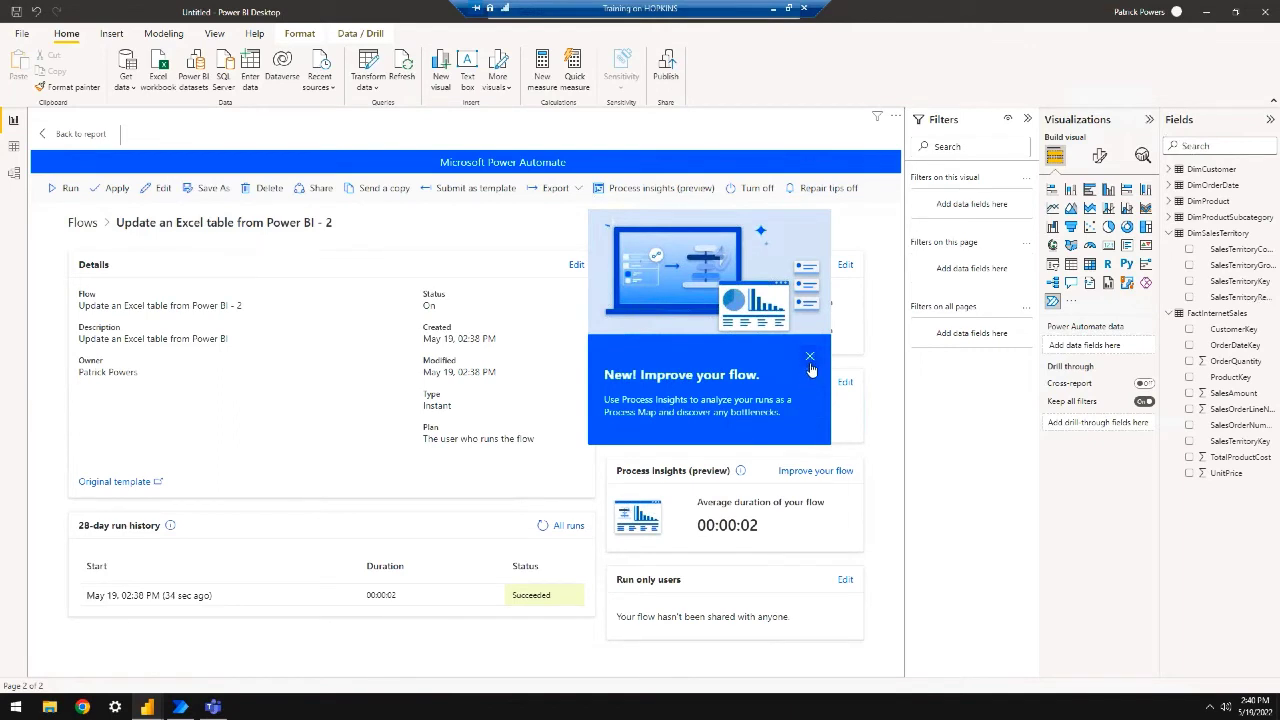
View the flow's Process insights (preview), minimize Process advisor, and dismiss the Improve your flow tip
{"action": "left_click", "coordinate": [635, 188]}
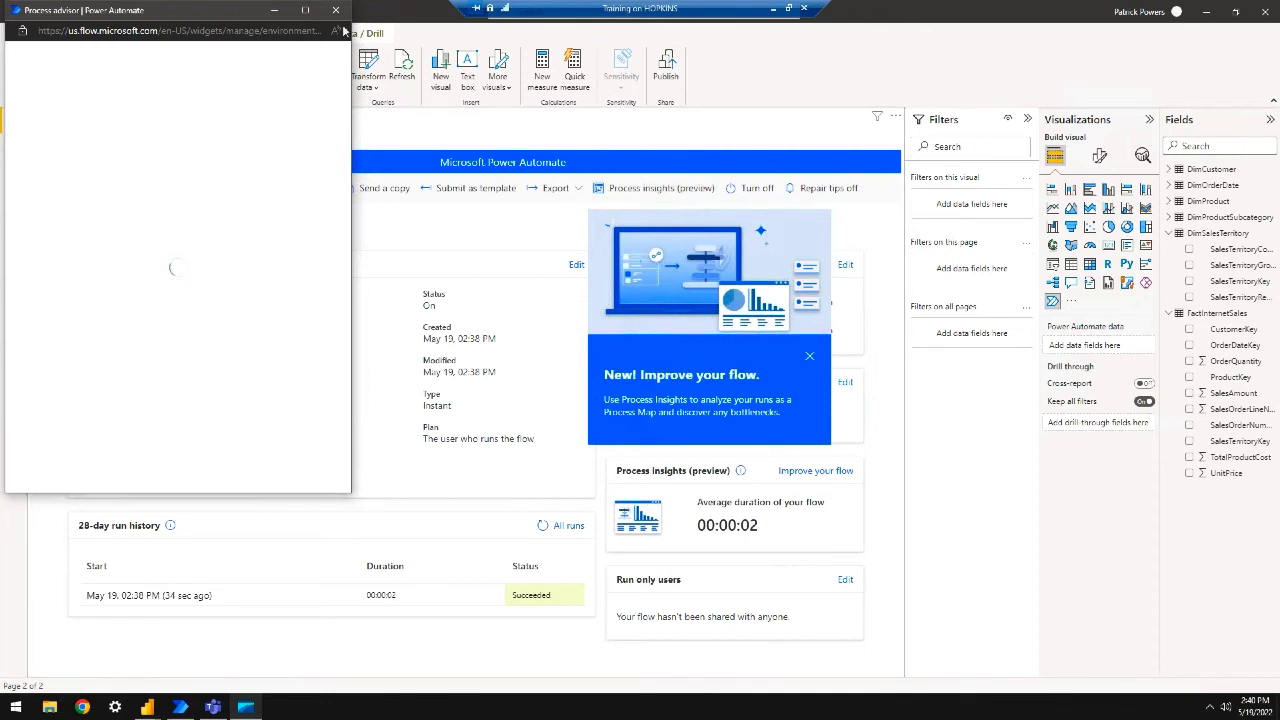
{"action": "left_click", "coordinate": [271, 9]}
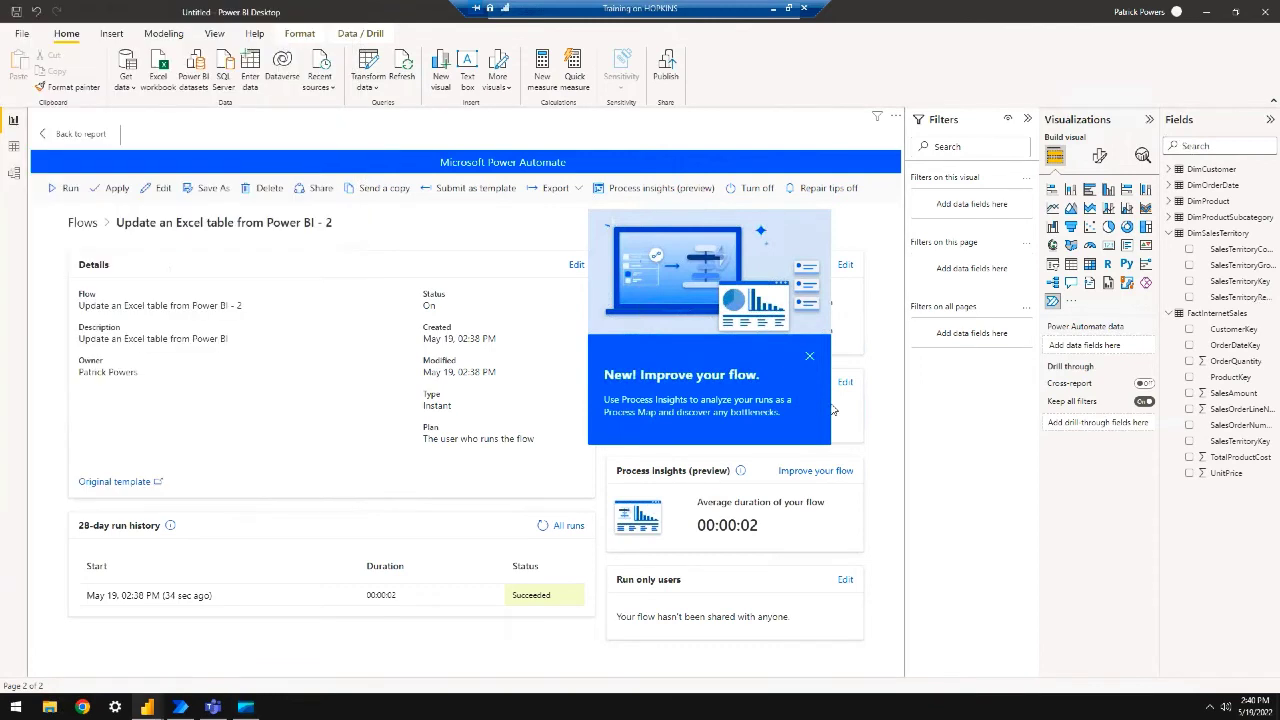
{"action": "left_click", "coordinate": [809, 356]}
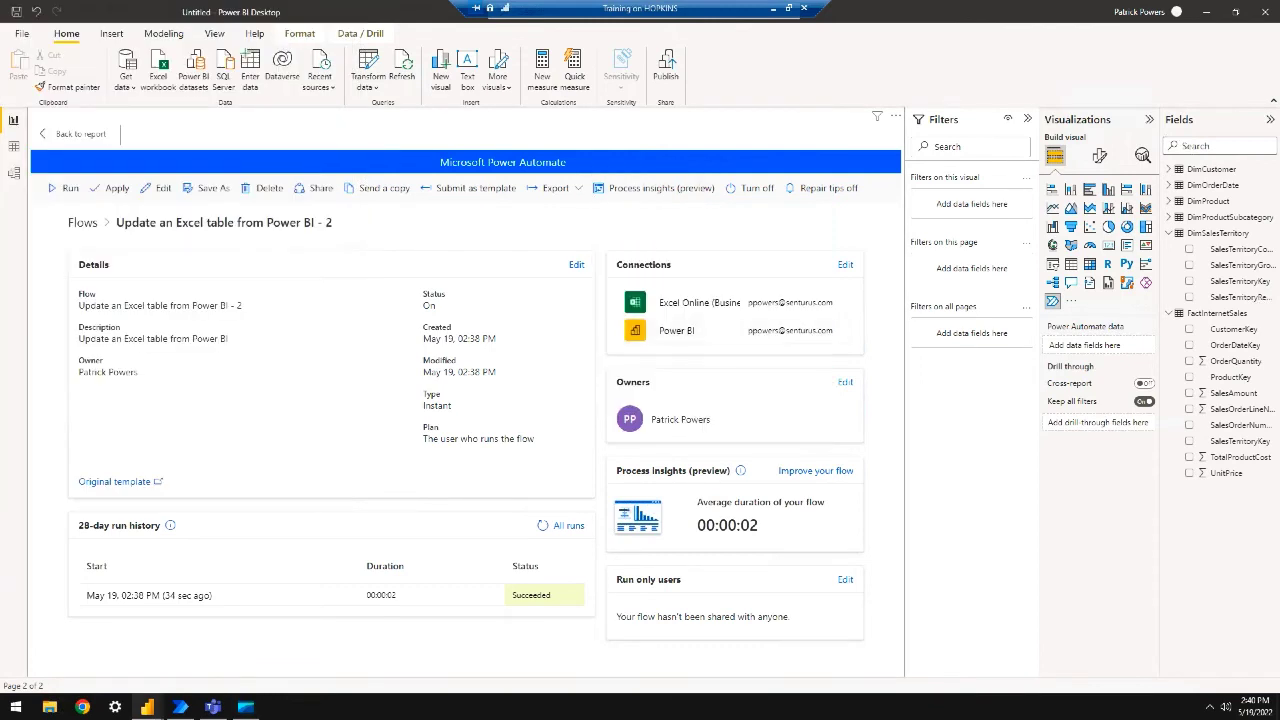
Return from the flow details to the report and add an empty Page 3
{"action": "left_click", "coordinate": [72, 134]}
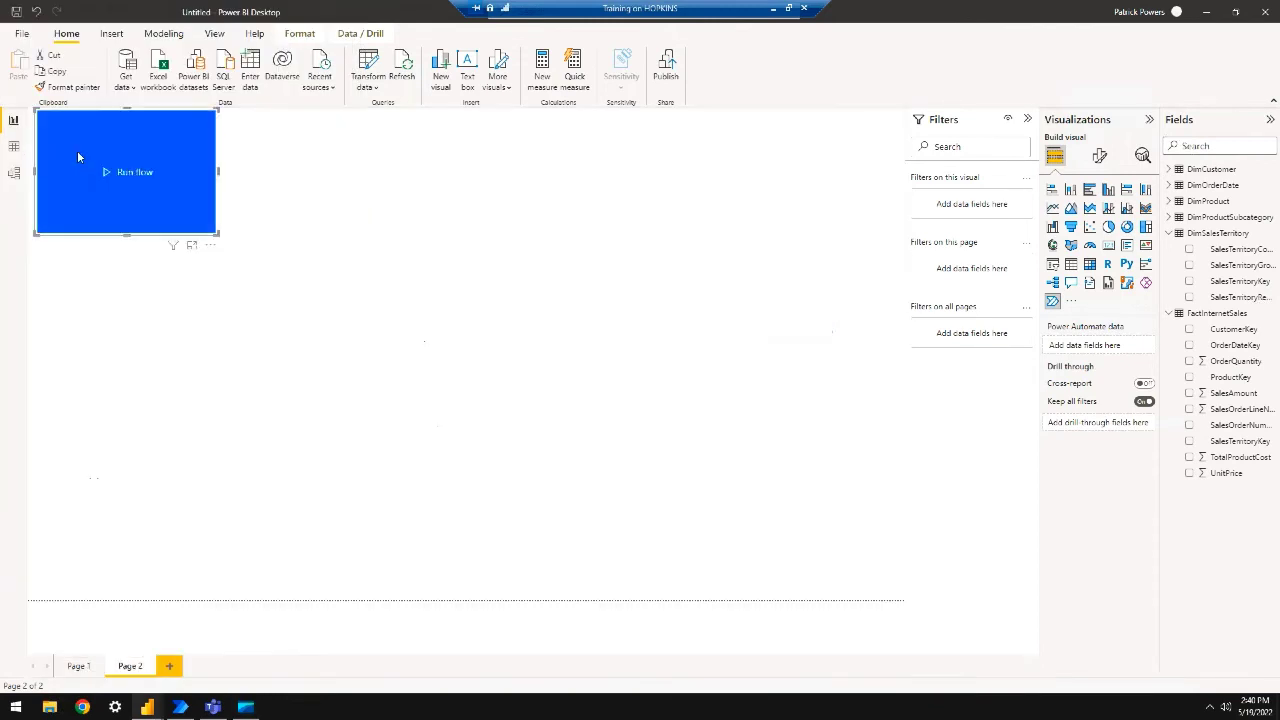
{"action": "left_click", "coordinate": [169, 667]}
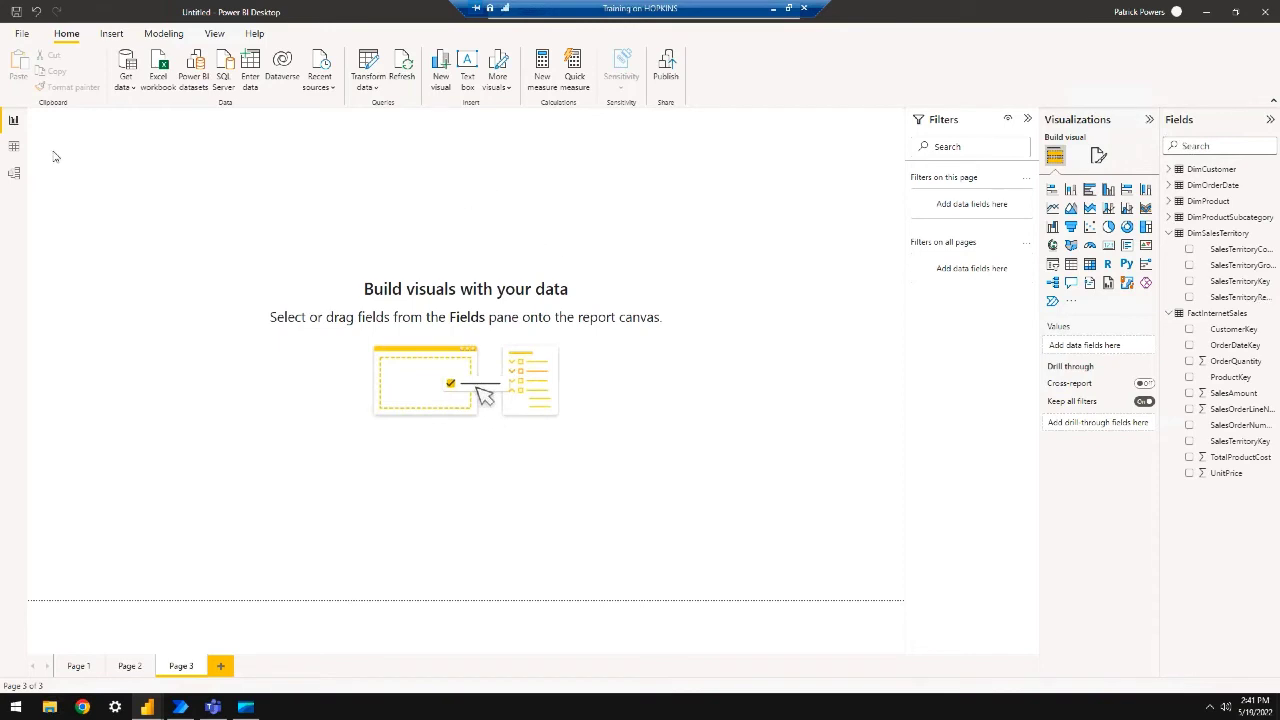
Add a Power Automate button to Page 3 and apply the 'Get forecast for today' flow
{"action": "left_click", "coordinate": [1052, 301]}
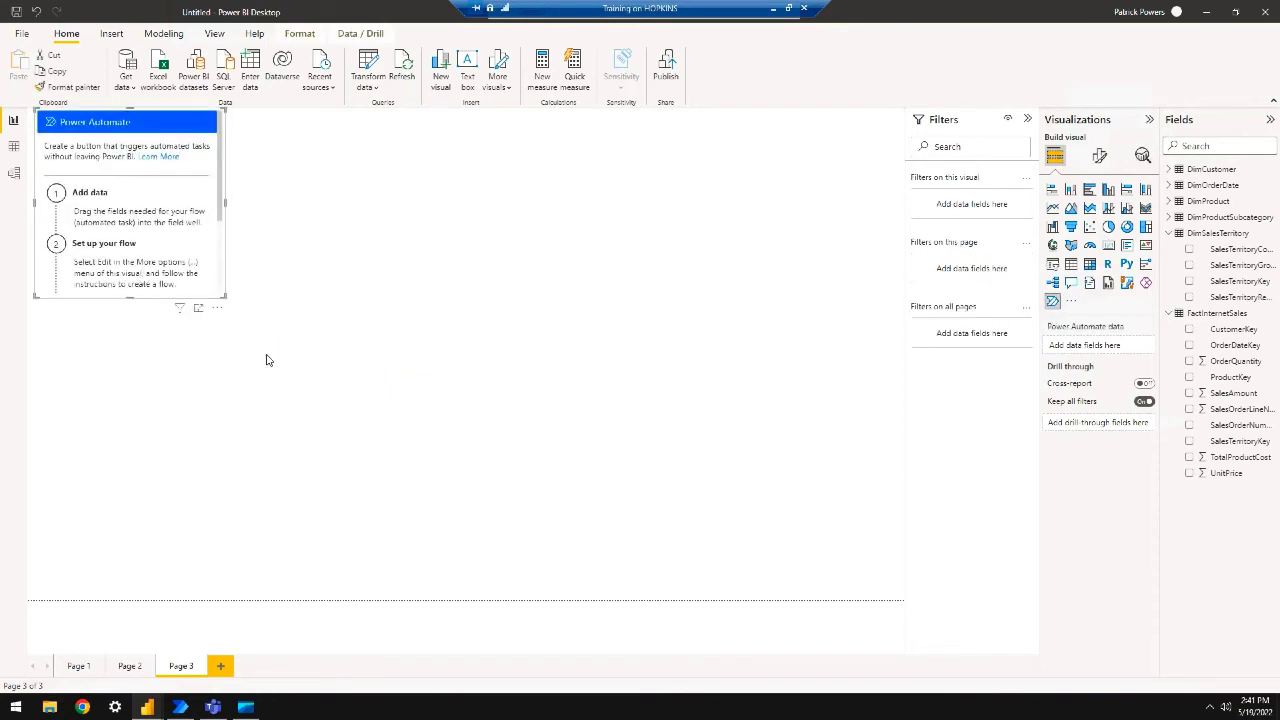
{"action": "left_click", "coordinate": [218, 307]}
{"action": "left_click", "coordinate": [260, 323]}
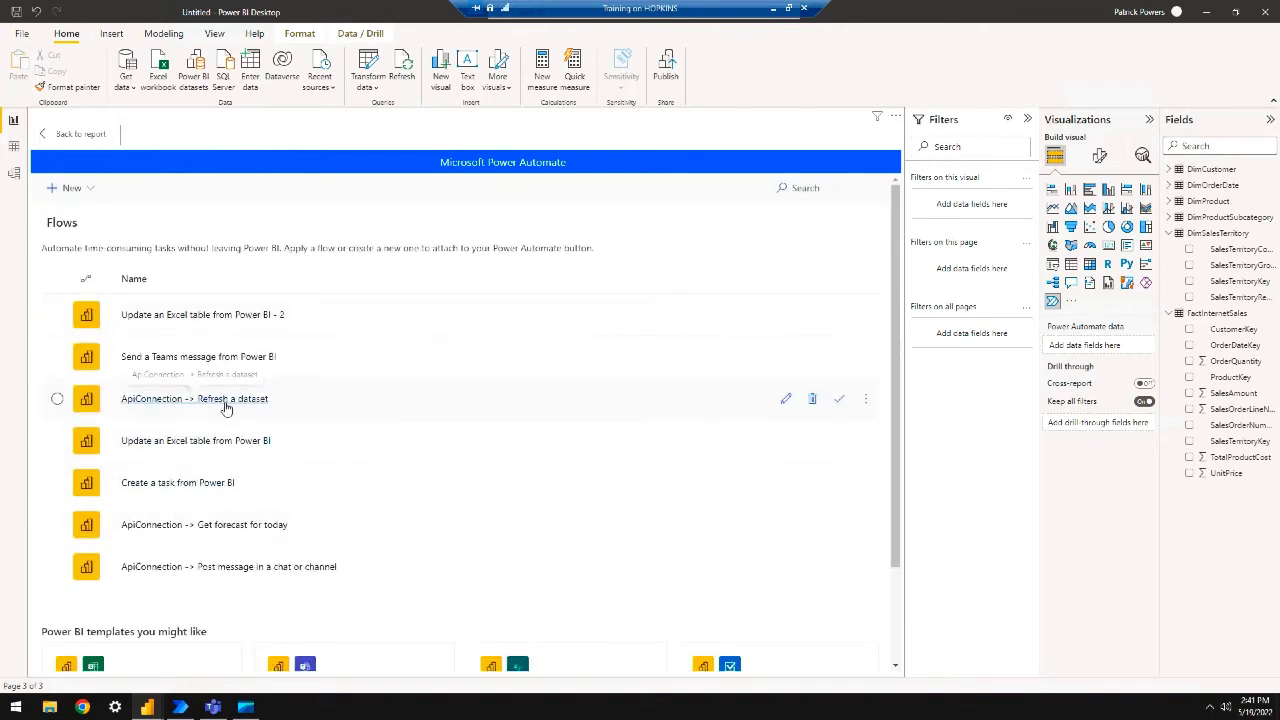
{"action": "left_click", "coordinate": [216, 527]}
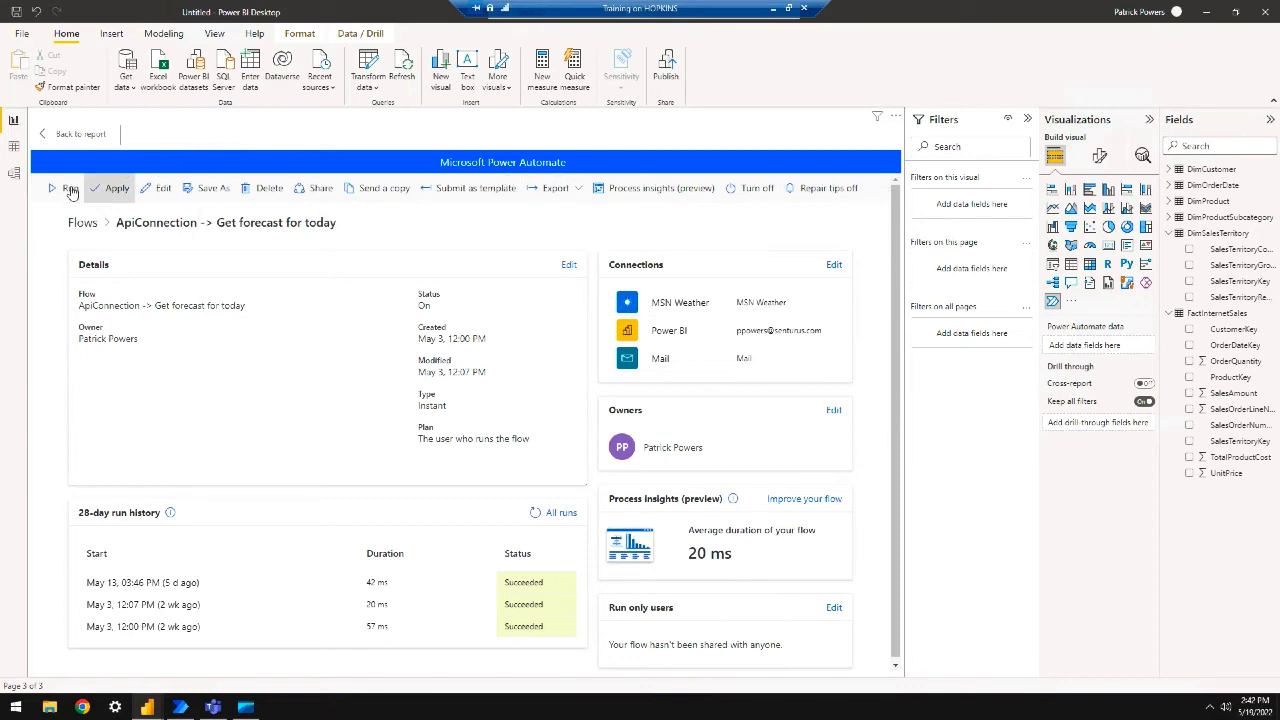
{"action": "left_click", "coordinate": [108, 188]}
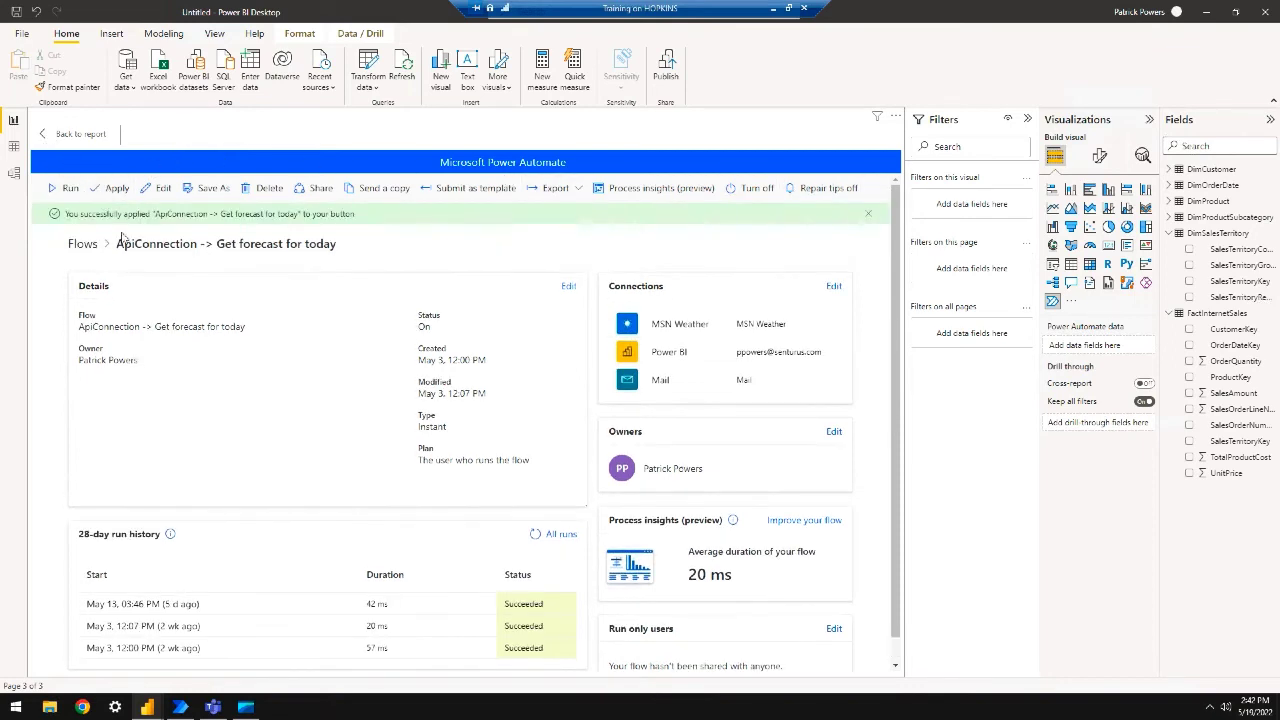
{"action": "left_click", "coordinate": [58, 134]}
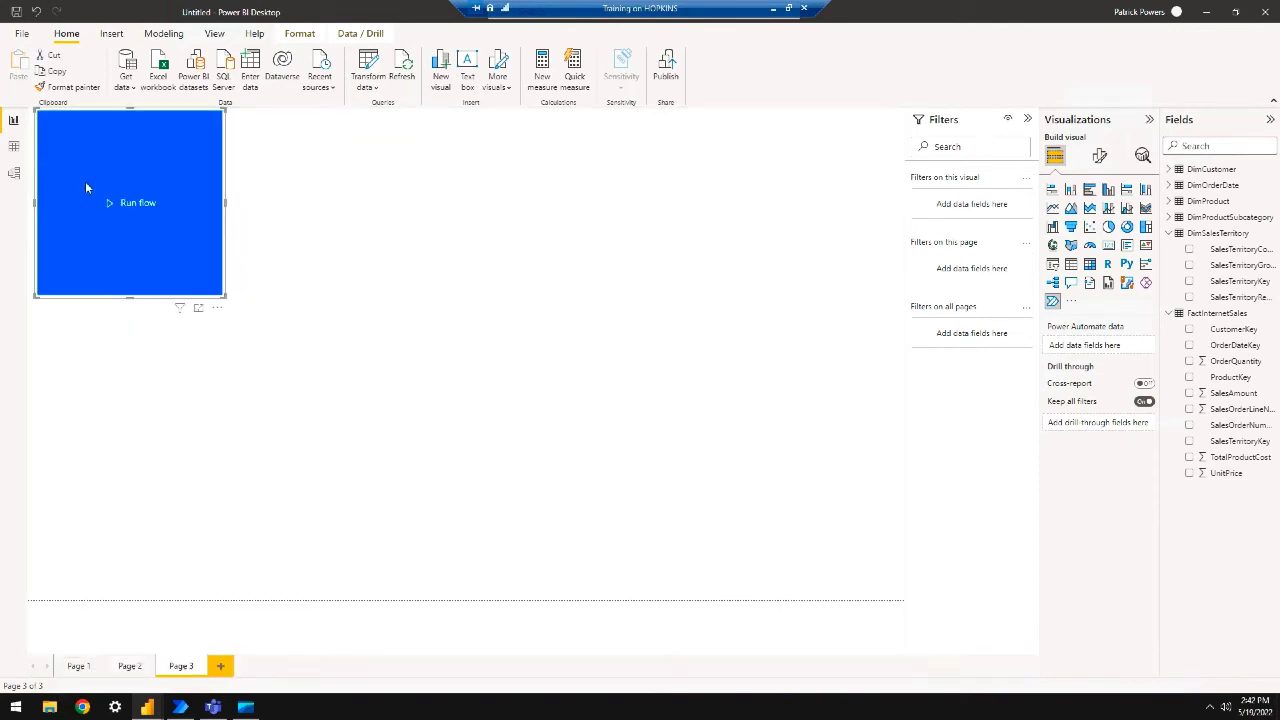
Start a new instant cloud flow from the button's Power Automate editing view
{"action": "left_click", "coordinate": [217, 307]}
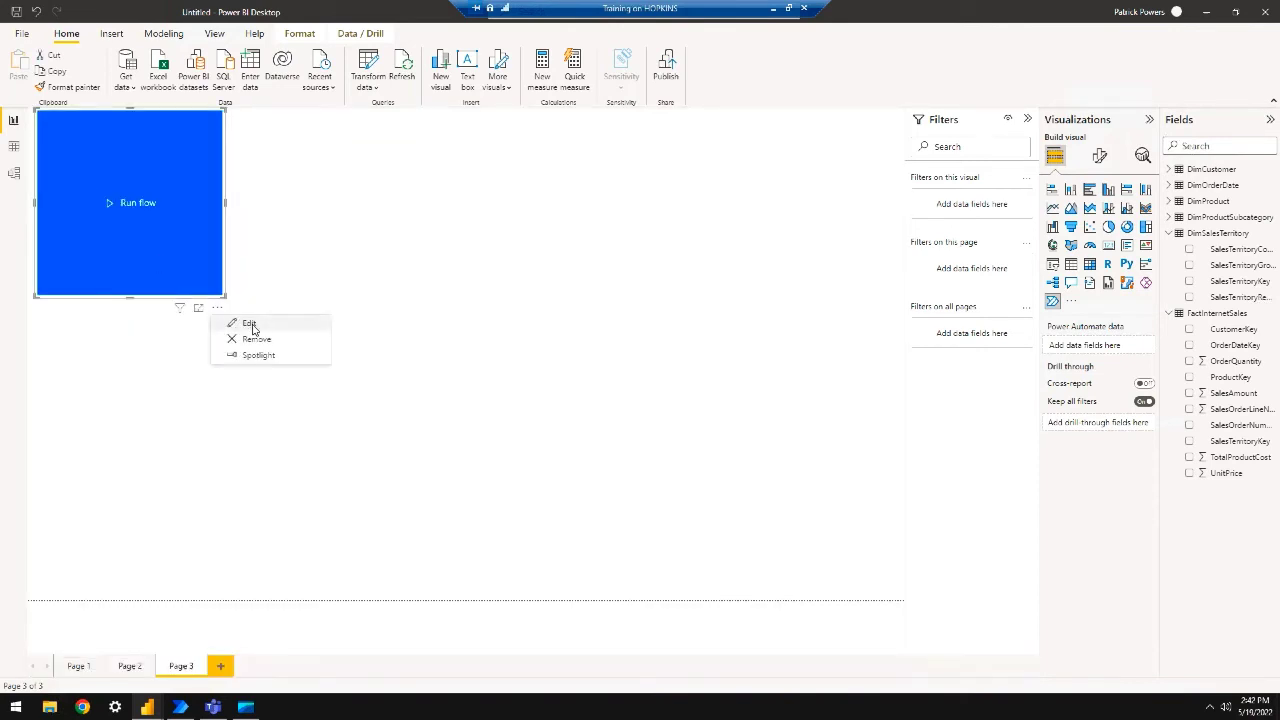
{"action": "left_click", "coordinate": [248, 326]}
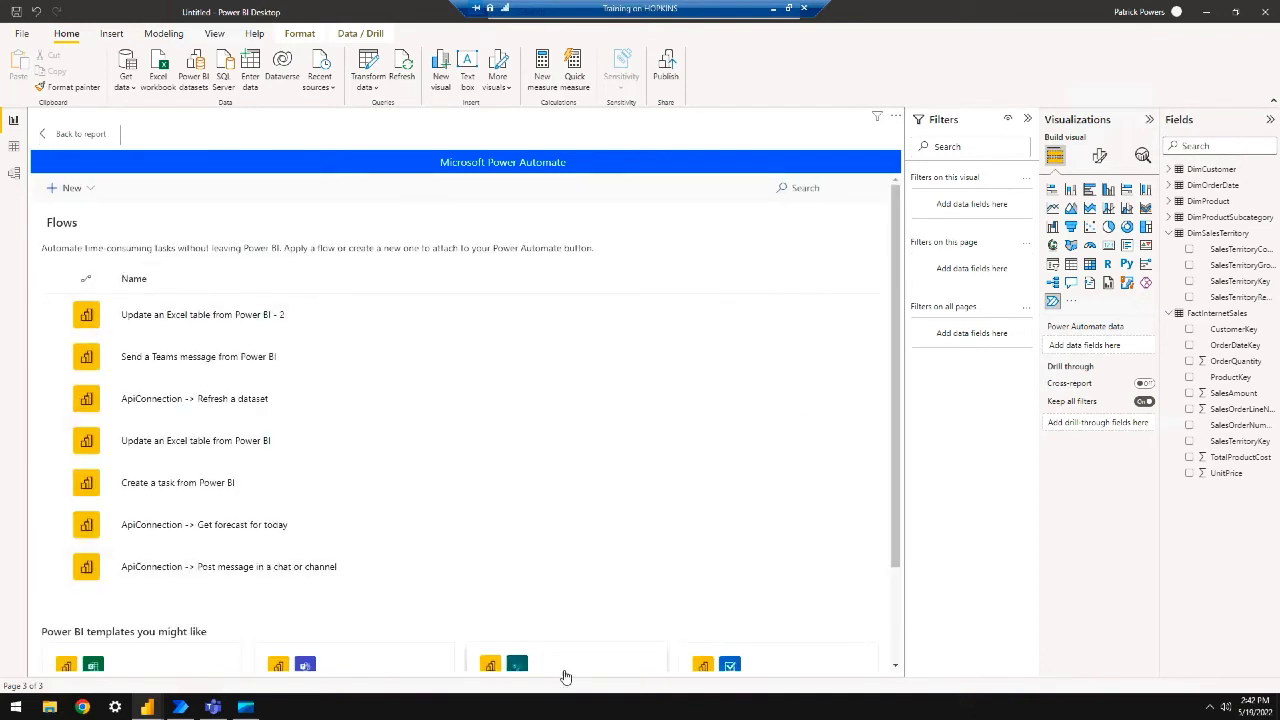
{"action": "scroll", "coordinate": [567, 515], "scroll_direction": "down", "scroll_amount": 2}
{"action": "scroll", "coordinate": [567, 515], "scroll_direction": "down", "scroll_amount": 1}
{"action": "scroll", "coordinate": [567, 515], "scroll_direction": "up", "scroll_amount": 4}
{"action": "left_click", "coordinate": [70, 187]}
{"action": "left_click", "coordinate": [97, 260]}
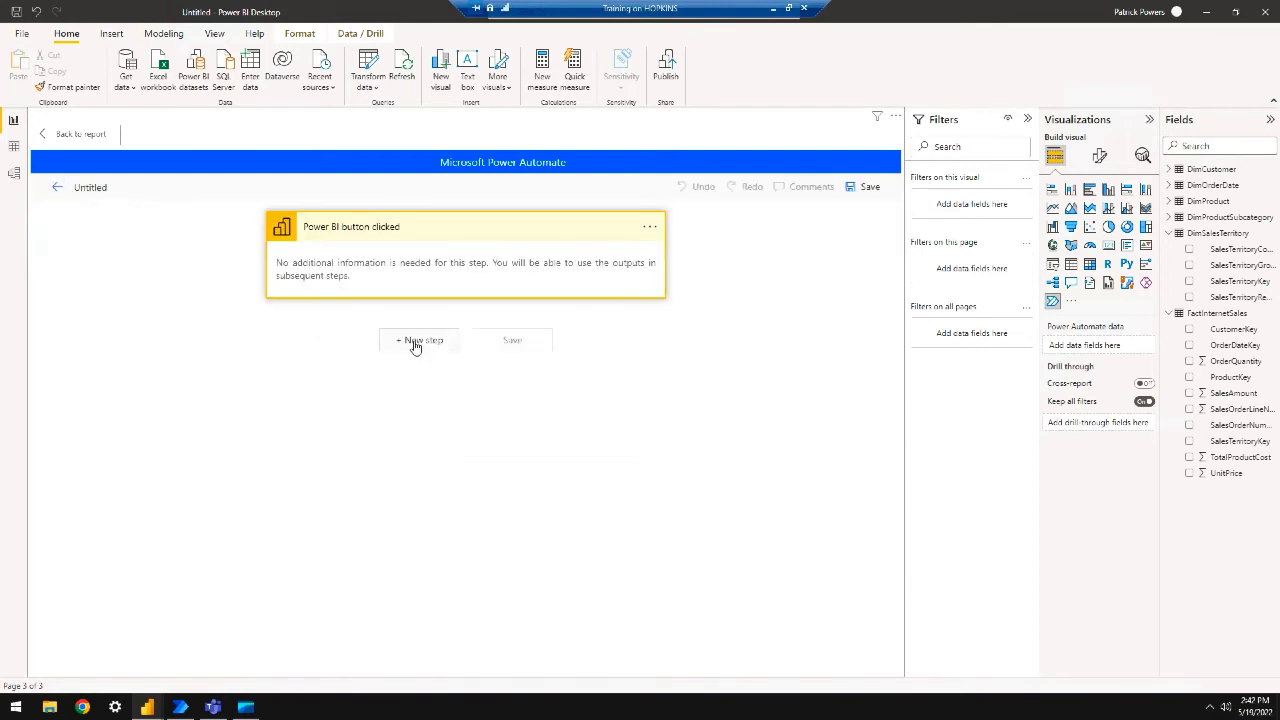
Add a new step after the Power BI button trigger and browse the full connector list
{"action": "left_click", "coordinate": [416, 341]}
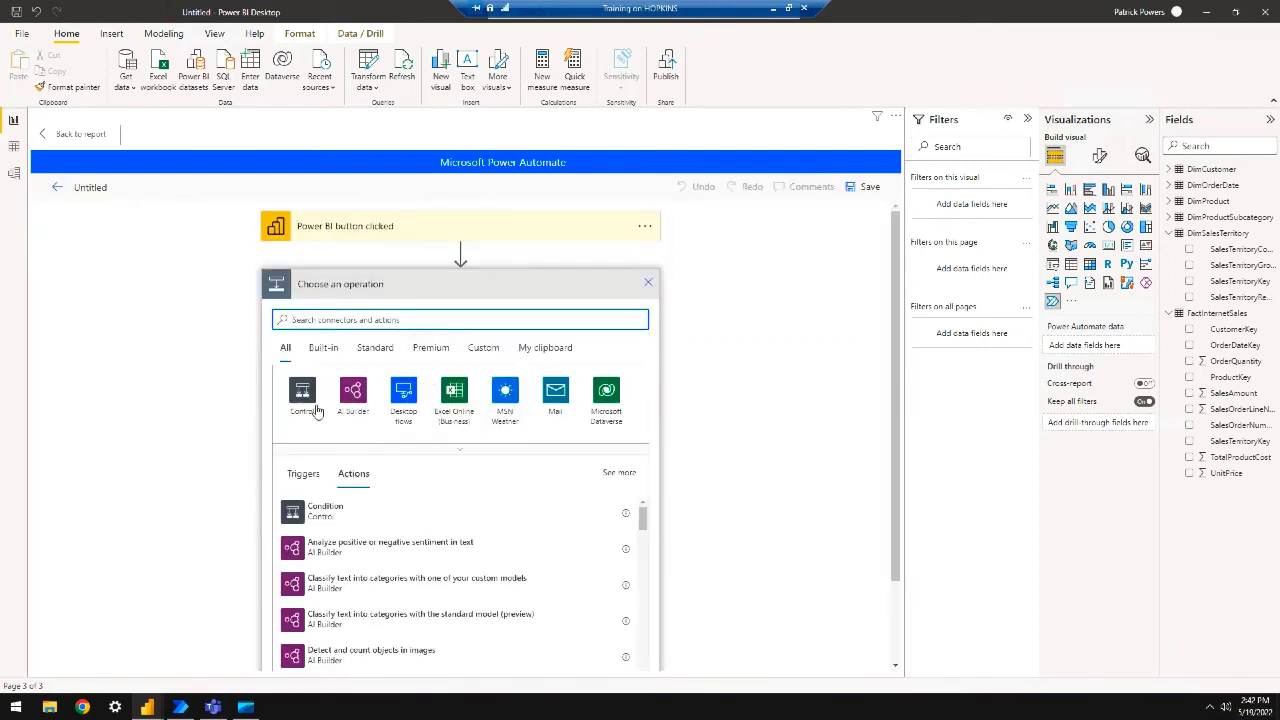
{"action": "left_click", "coordinate": [452, 450]}
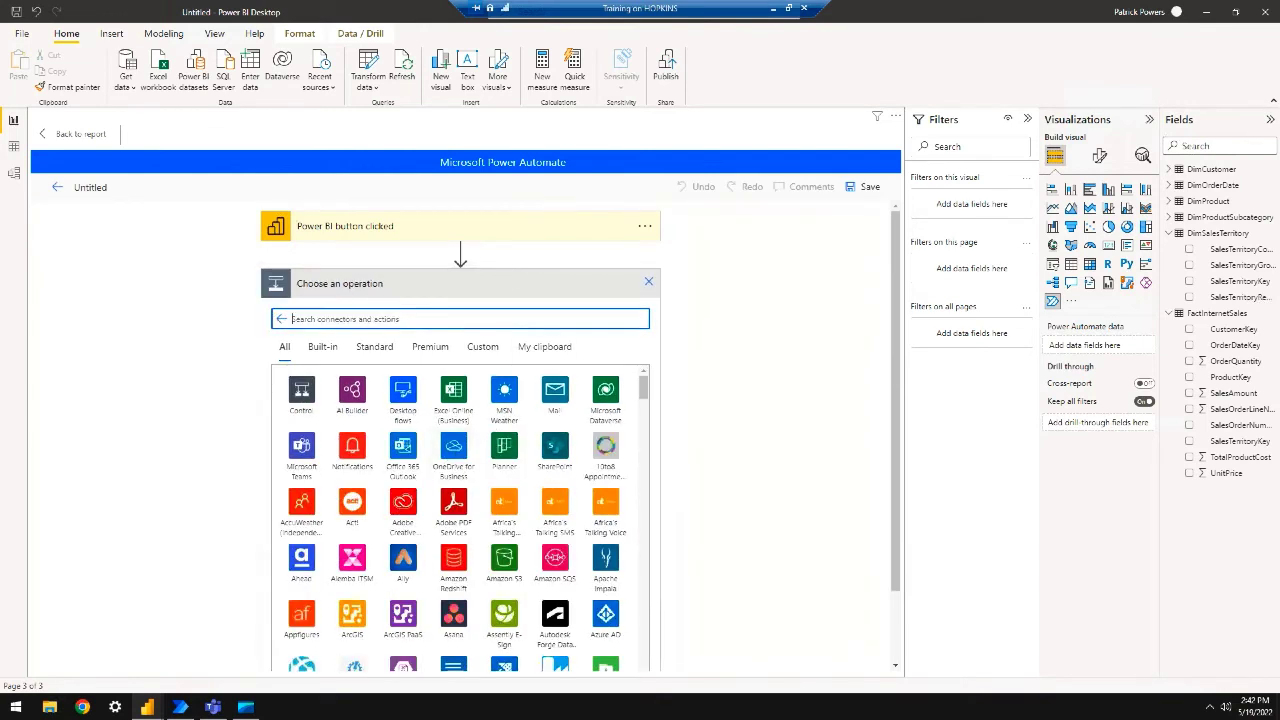
{"action": "scroll", "coordinate": [603, 455], "scroll_direction": "down", "scroll_amount": 1}
{"action": "scroll", "coordinate": [553, 490], "scroll_direction": "down", "scroll_amount": 1}
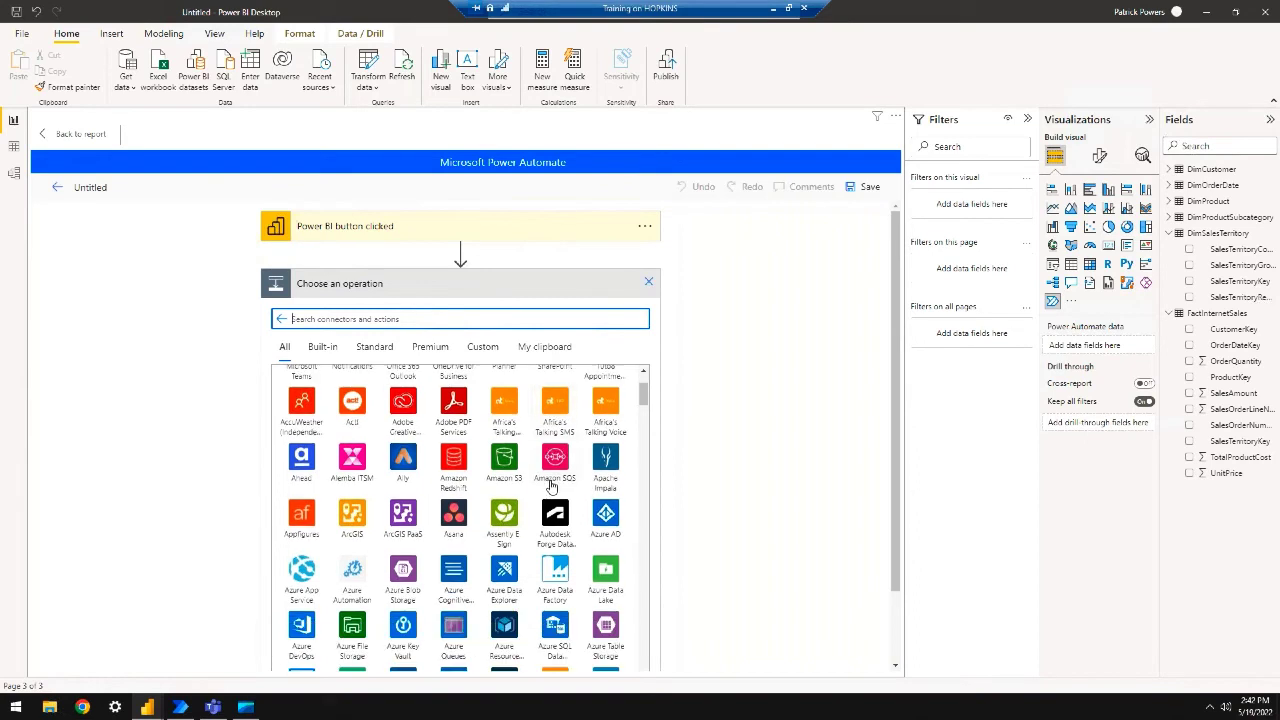
{"action": "scroll", "coordinate": [549, 483], "scroll_direction": "down", "scroll_amount": 1}
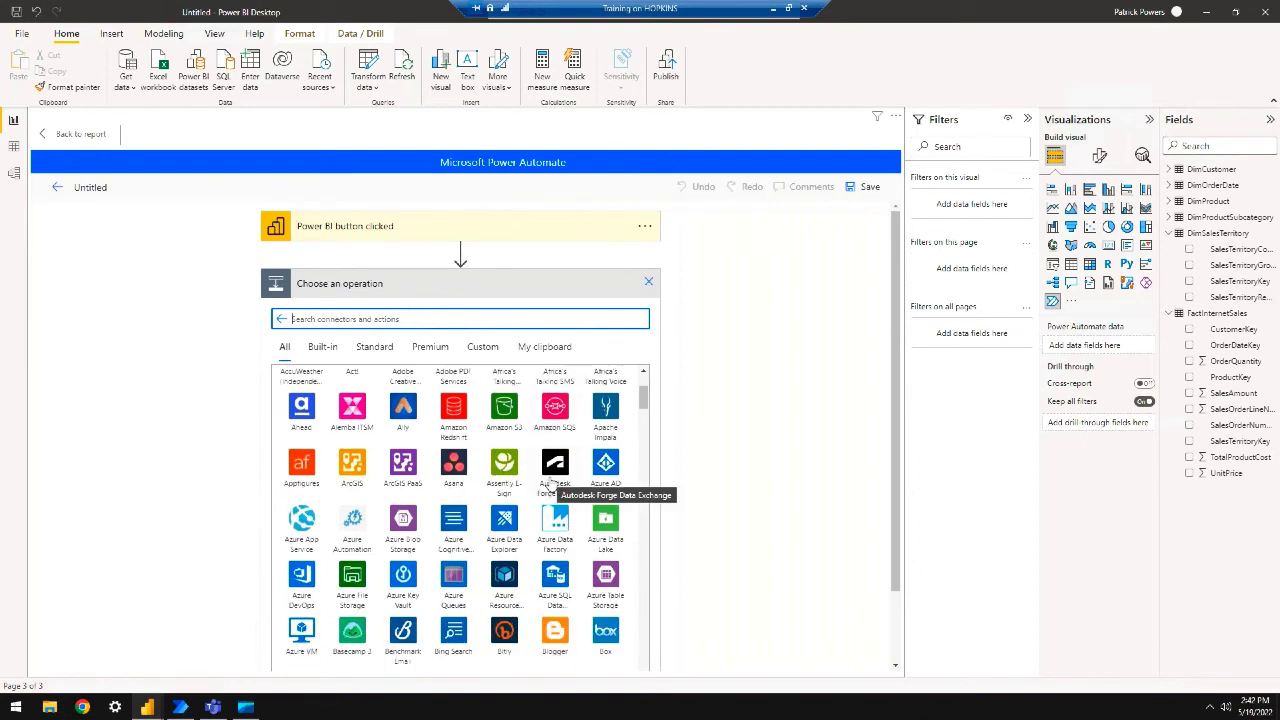
{"action": "scroll", "coordinate": [552, 483], "scroll_direction": "up", "scroll_amount": 1}
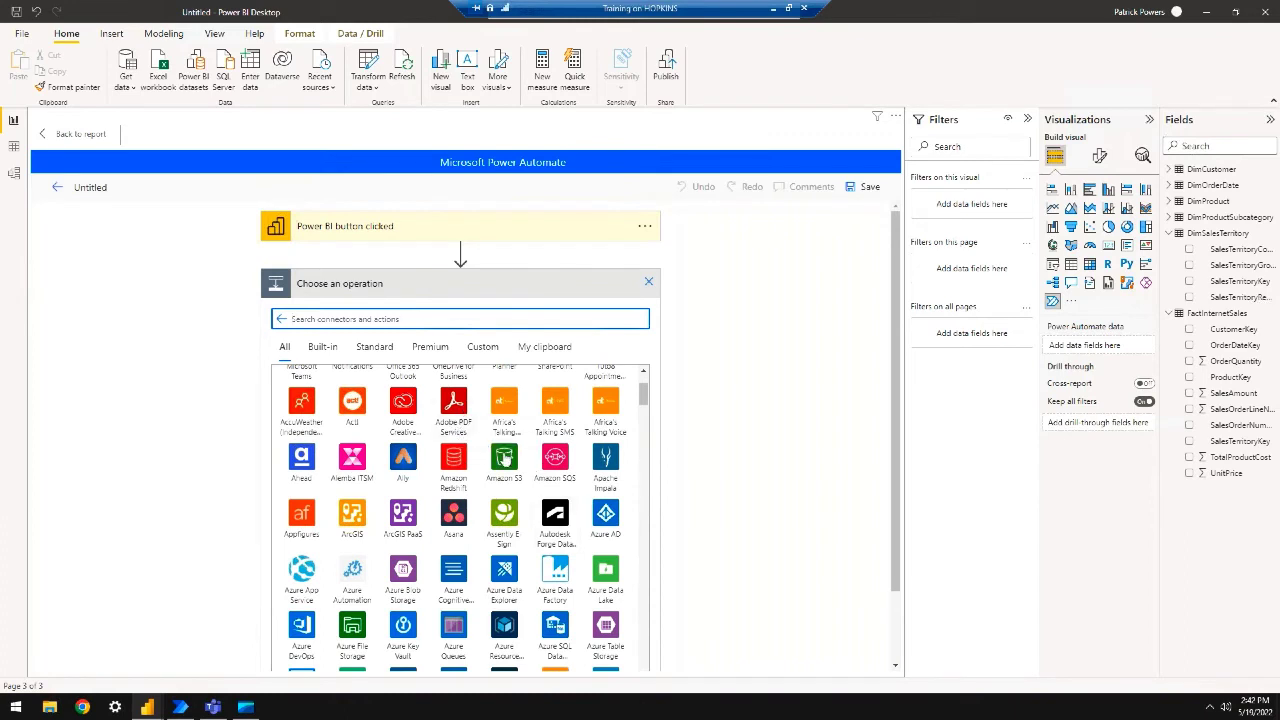
{"action": "scroll", "coordinate": [486, 490], "scroll_direction": "down", "scroll_amount": 1}
{"action": "scroll", "coordinate": [486, 490], "scroll_direction": "down", "scroll_amount": 3}
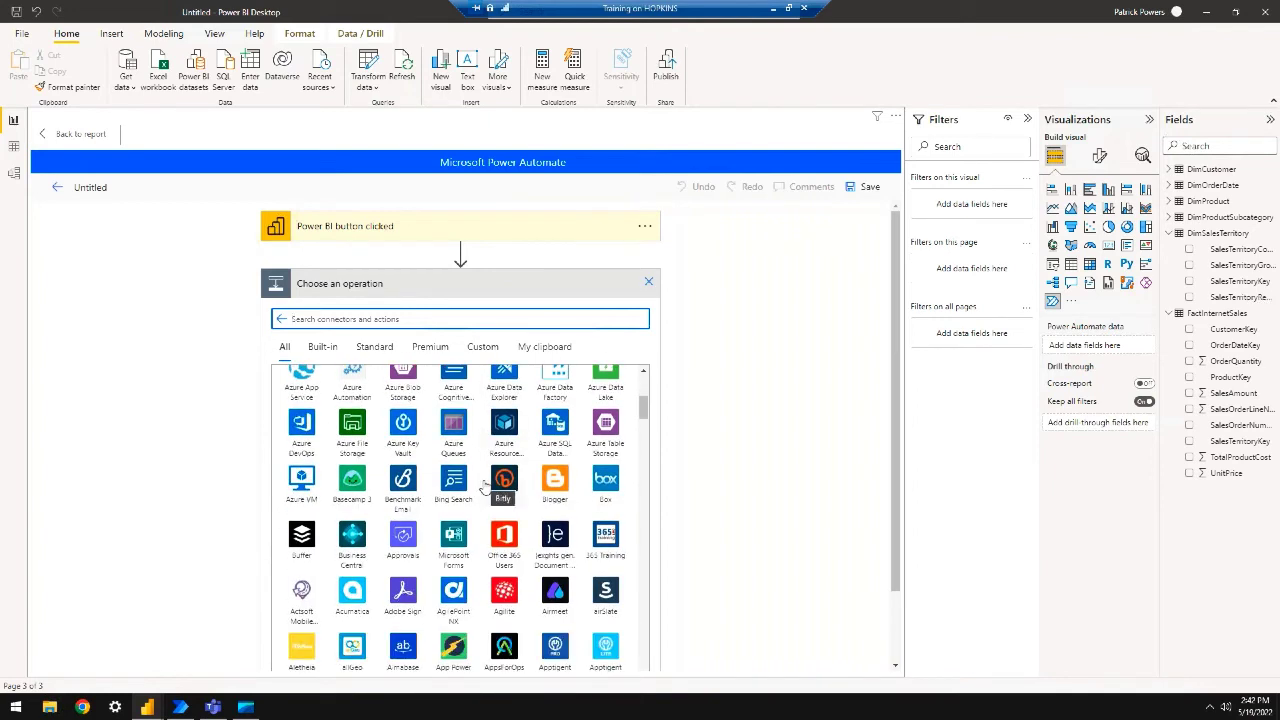
{"action": "scroll", "coordinate": [490, 495], "scroll_direction": "down", "scroll_amount": 1}
{"action": "scroll", "coordinate": [490, 510], "scroll_direction": "down", "scroll_amount": 4}
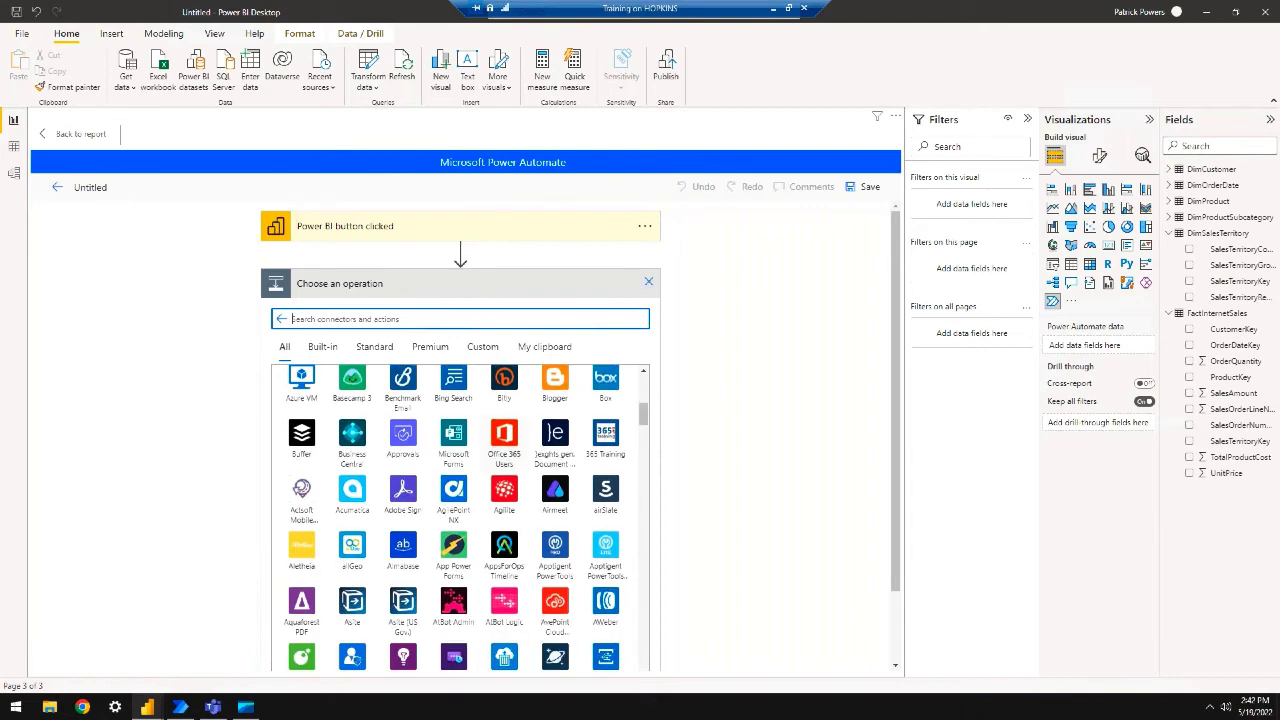
{"action": "scroll", "coordinate": [482, 515], "scroll_direction": "down", "scroll_amount": 2}
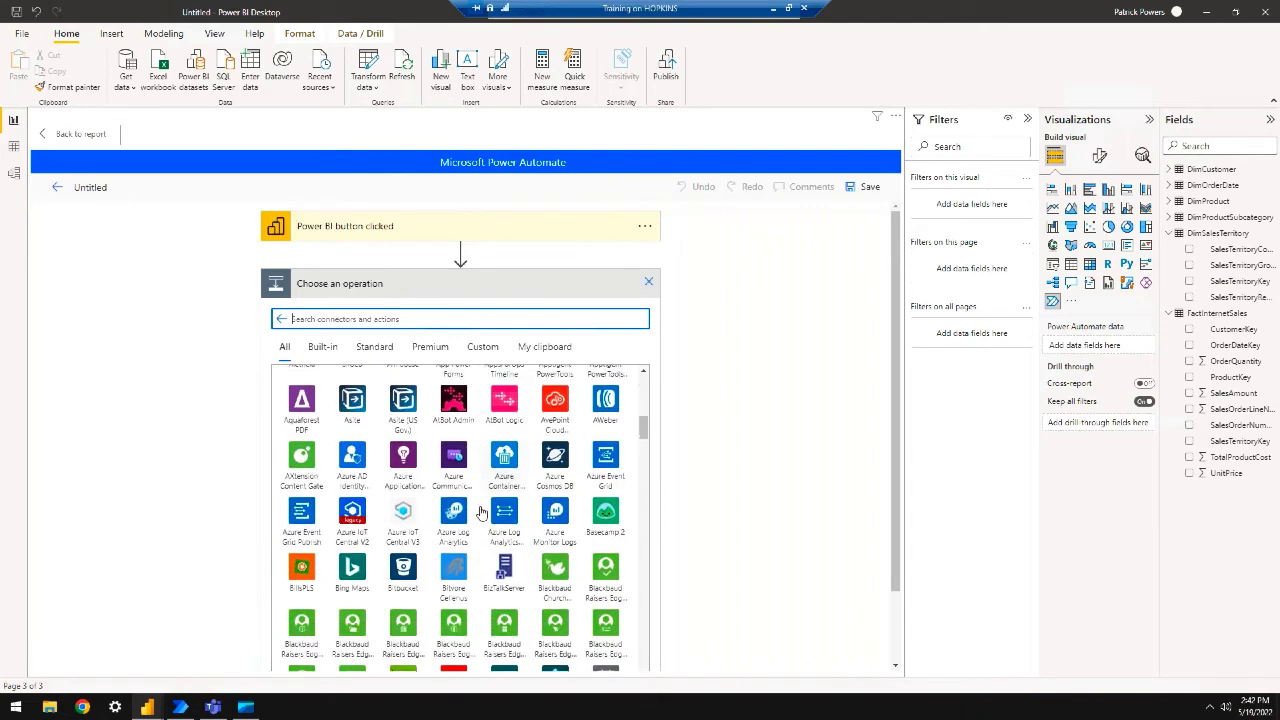
{"action": "scroll", "coordinate": [480, 508], "scroll_direction": "up", "scroll_amount": 2}
{"action": "scroll", "coordinate": [480, 508], "scroll_direction": "down", "scroll_amount": 10}
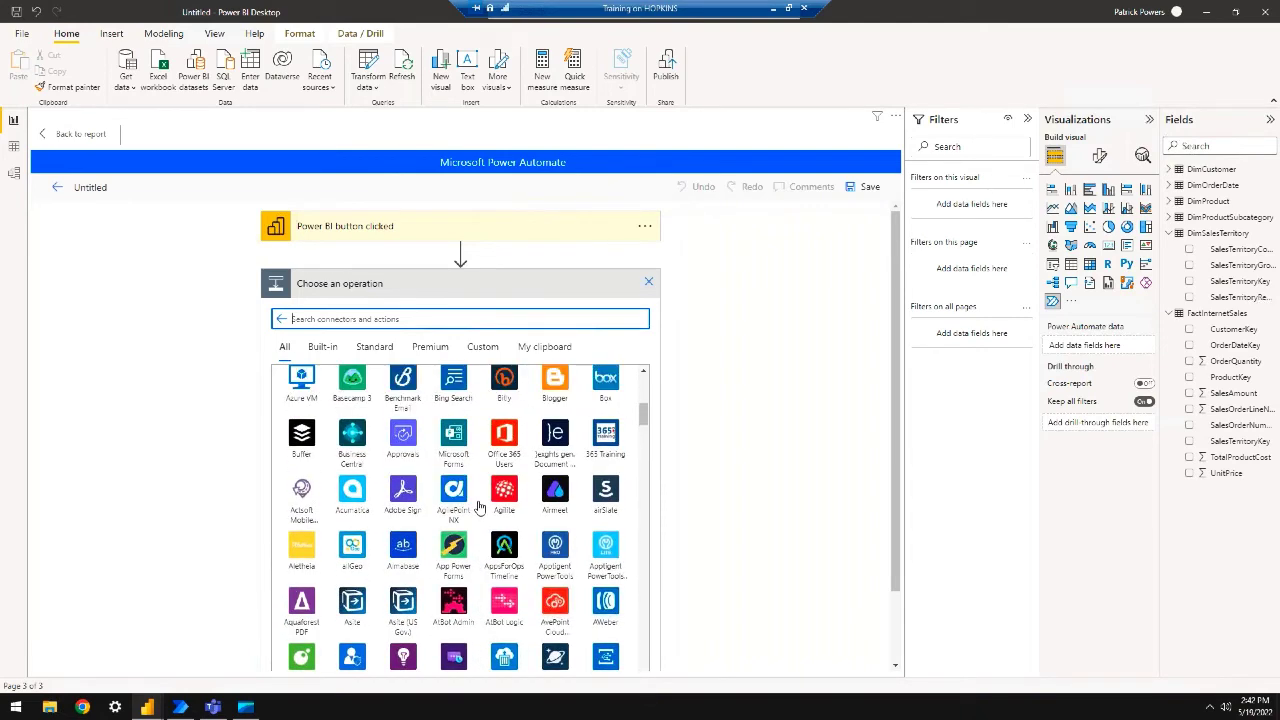
{"action": "scroll", "coordinate": [478, 500], "scroll_direction": "down", "scroll_amount": 5}
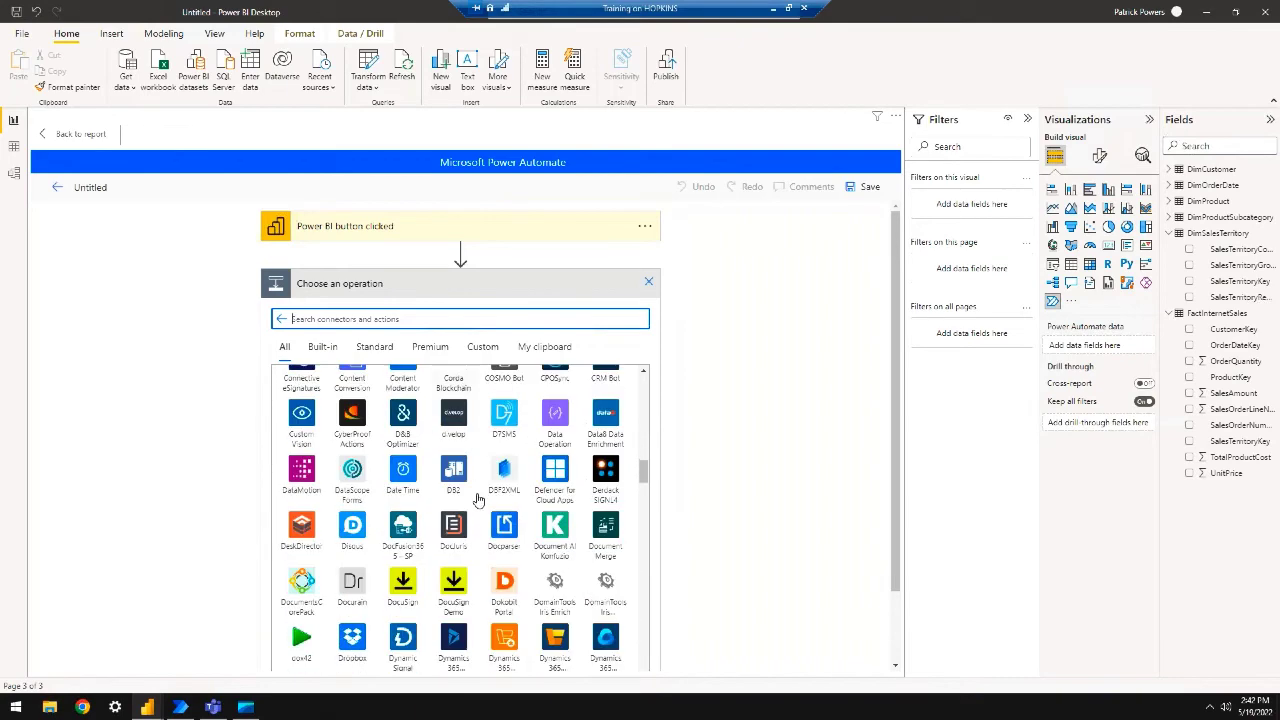
{"action": "left_click", "coordinate": [284, 318]}
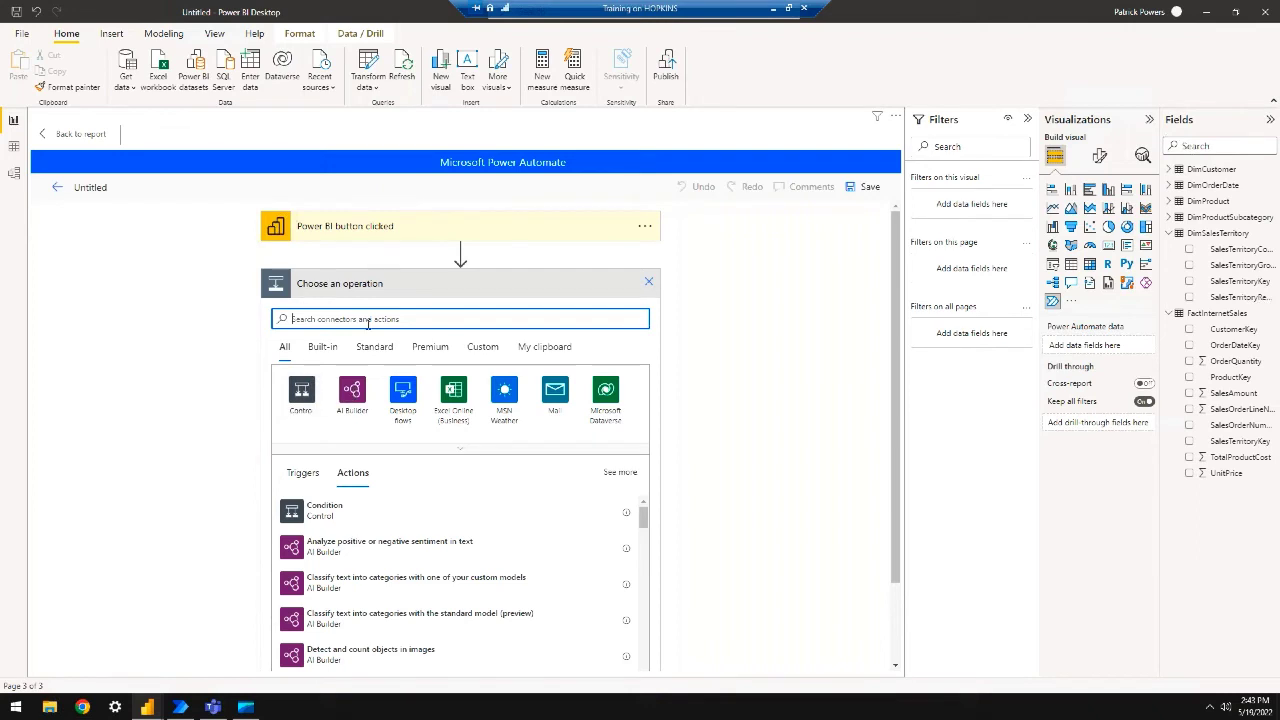
Pick the MSN Weather connector to show its actions
{"action": "left_click", "coordinate": [459, 449]}
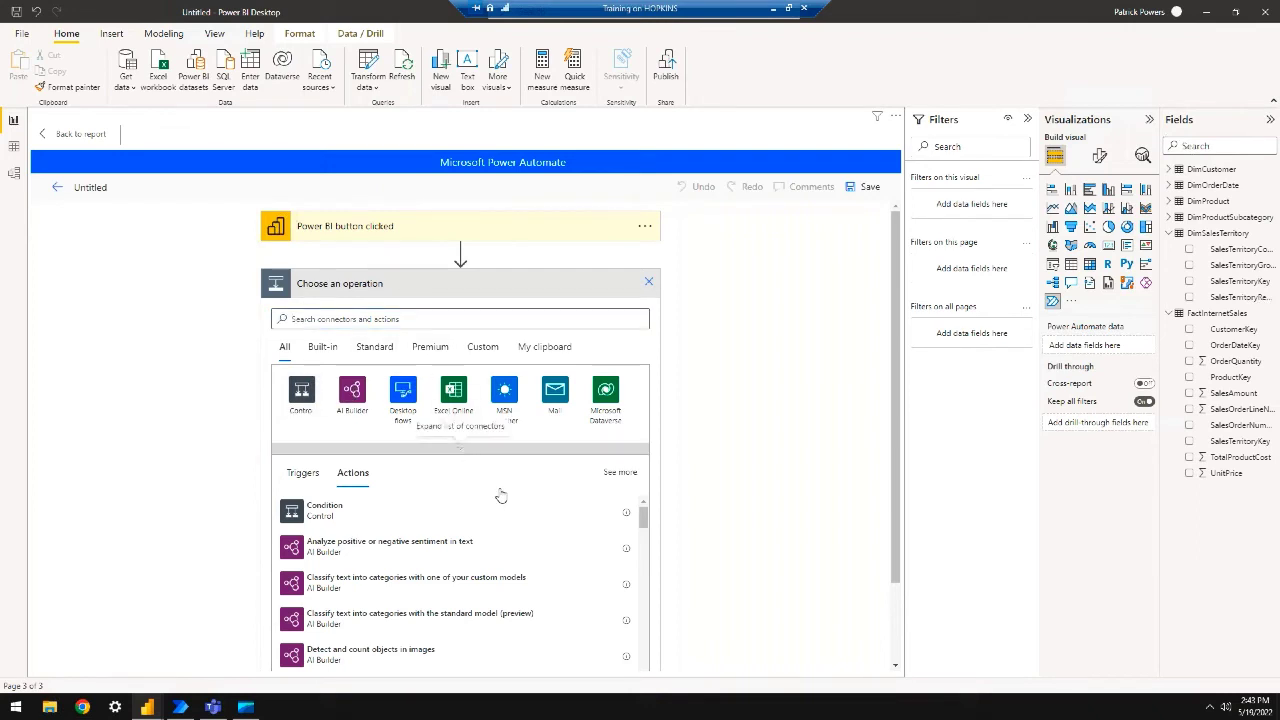
{"action": "scroll", "coordinate": [527, 478], "scroll_direction": "down", "scroll_amount": 1}
{"action": "scroll", "coordinate": [527, 478], "scroll_direction": "down", "scroll_amount": 1}
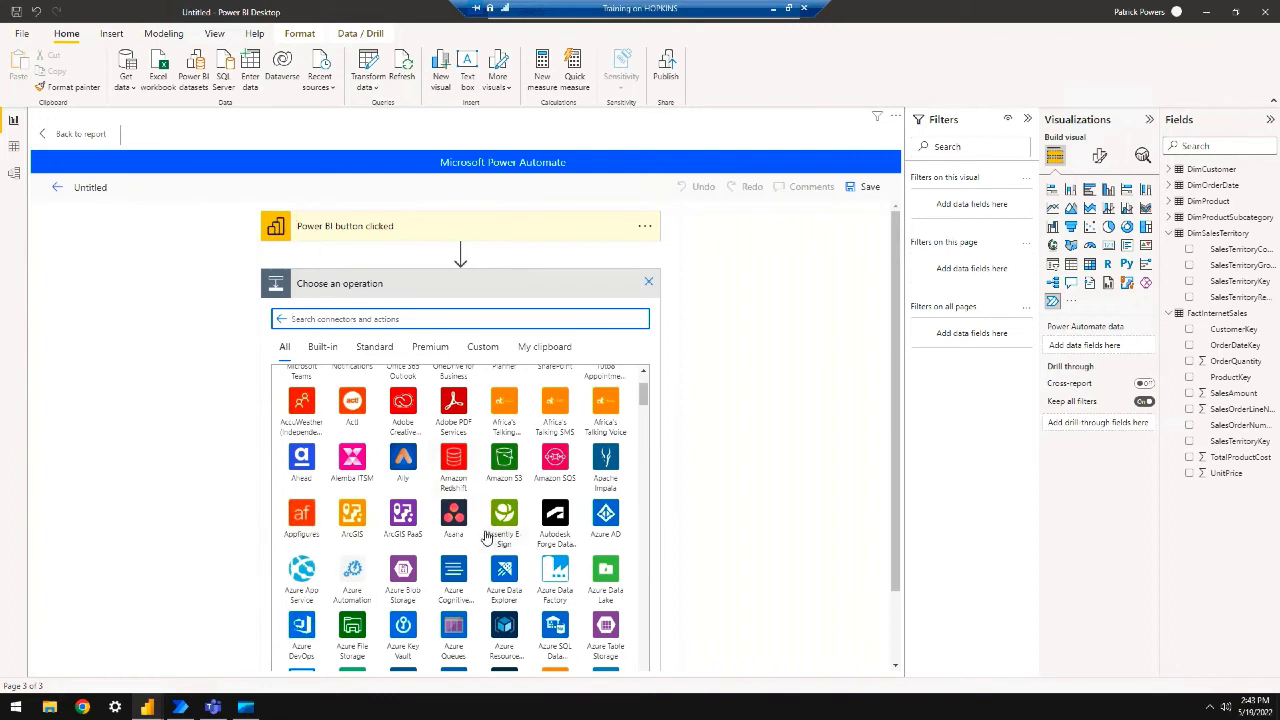
{"action": "scroll", "coordinate": [484, 523], "scroll_direction": "down", "scroll_amount": 2}
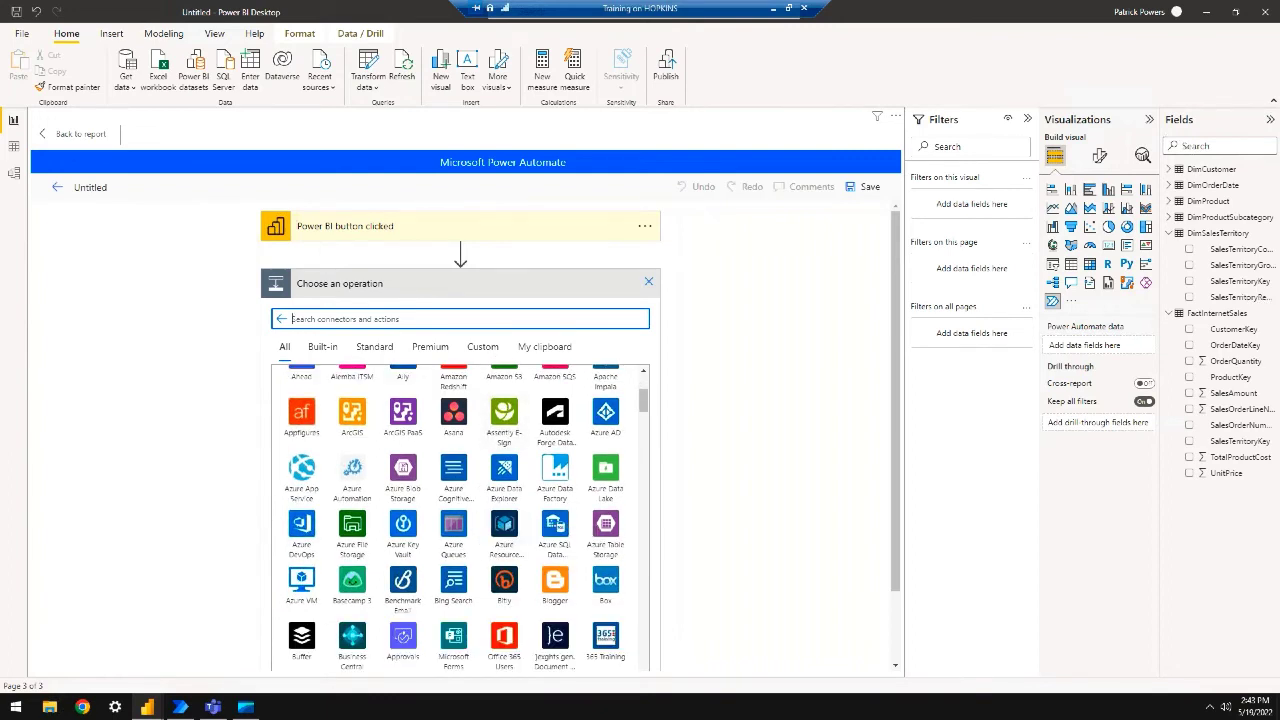
{"action": "scroll", "coordinate": [470, 480], "scroll_direction": "down", "scroll_amount": 1}
{"action": "scroll", "coordinate": [482, 513], "scroll_direction": "down", "scroll_amount": 1}
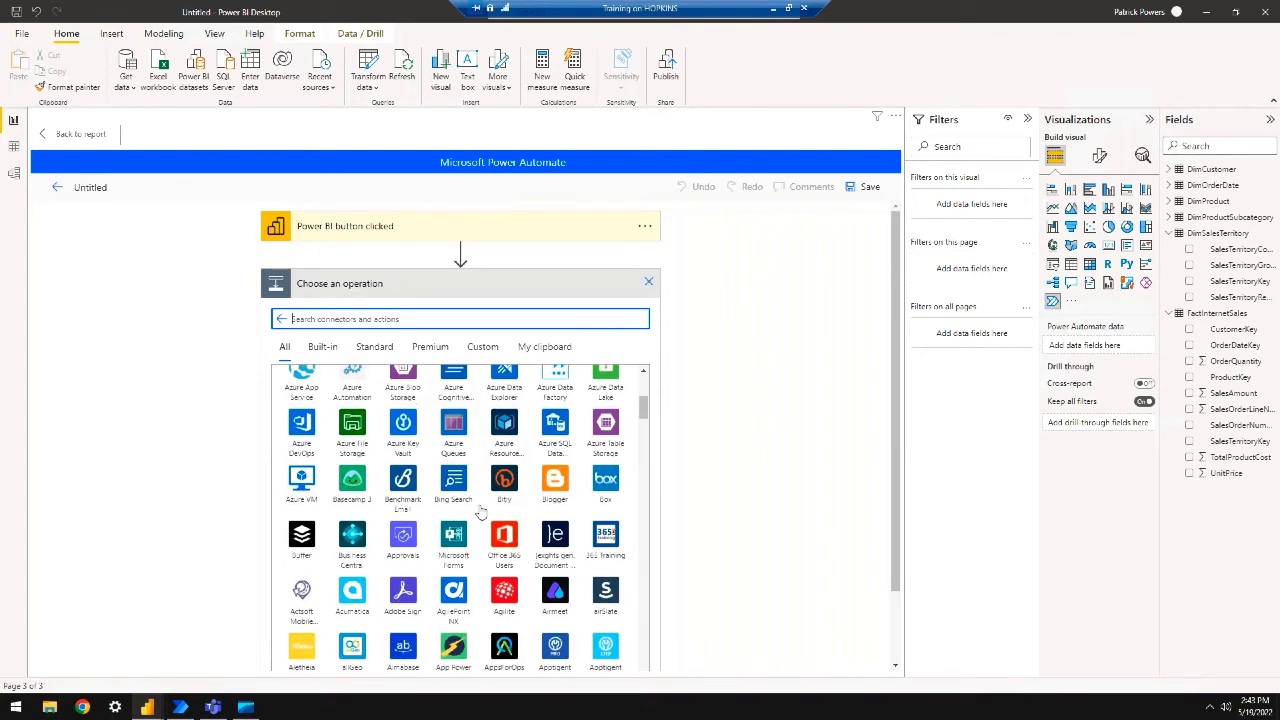
{"action": "scroll", "coordinate": [482, 513], "scroll_direction": "down", "scroll_amount": 3}
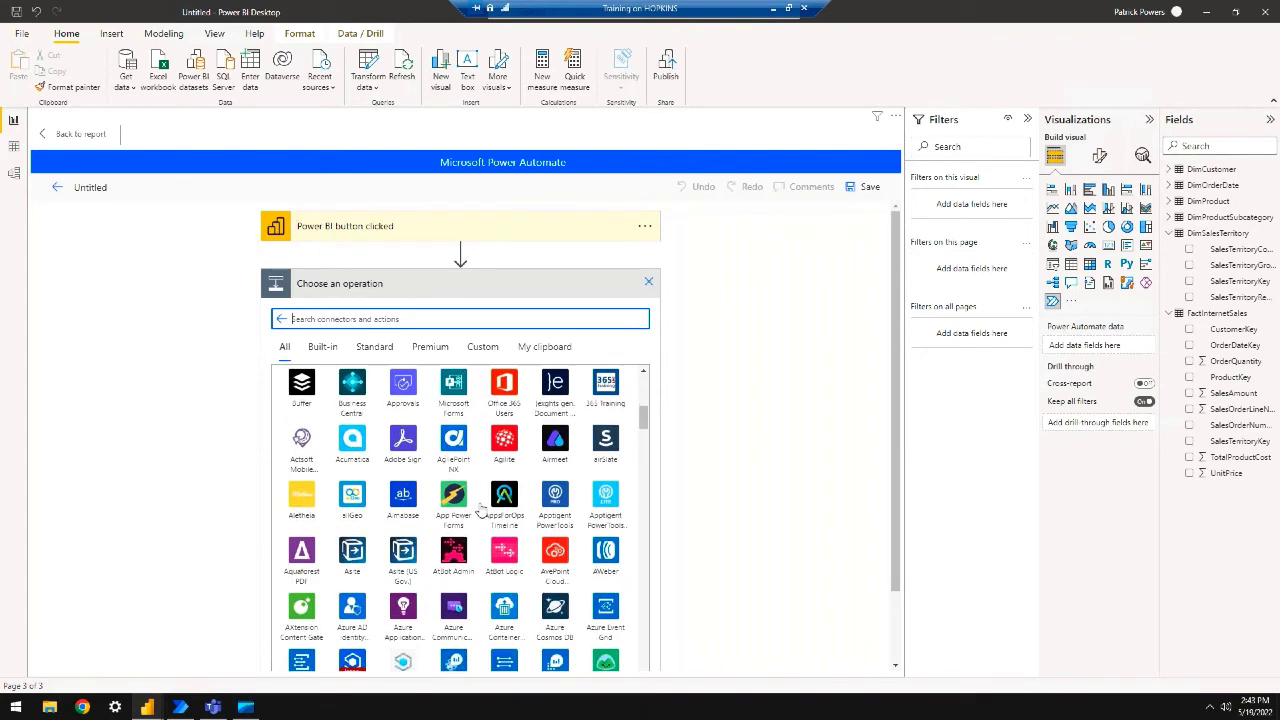
{"action": "scroll", "coordinate": [482, 513], "scroll_direction": "down", "scroll_amount": 4}
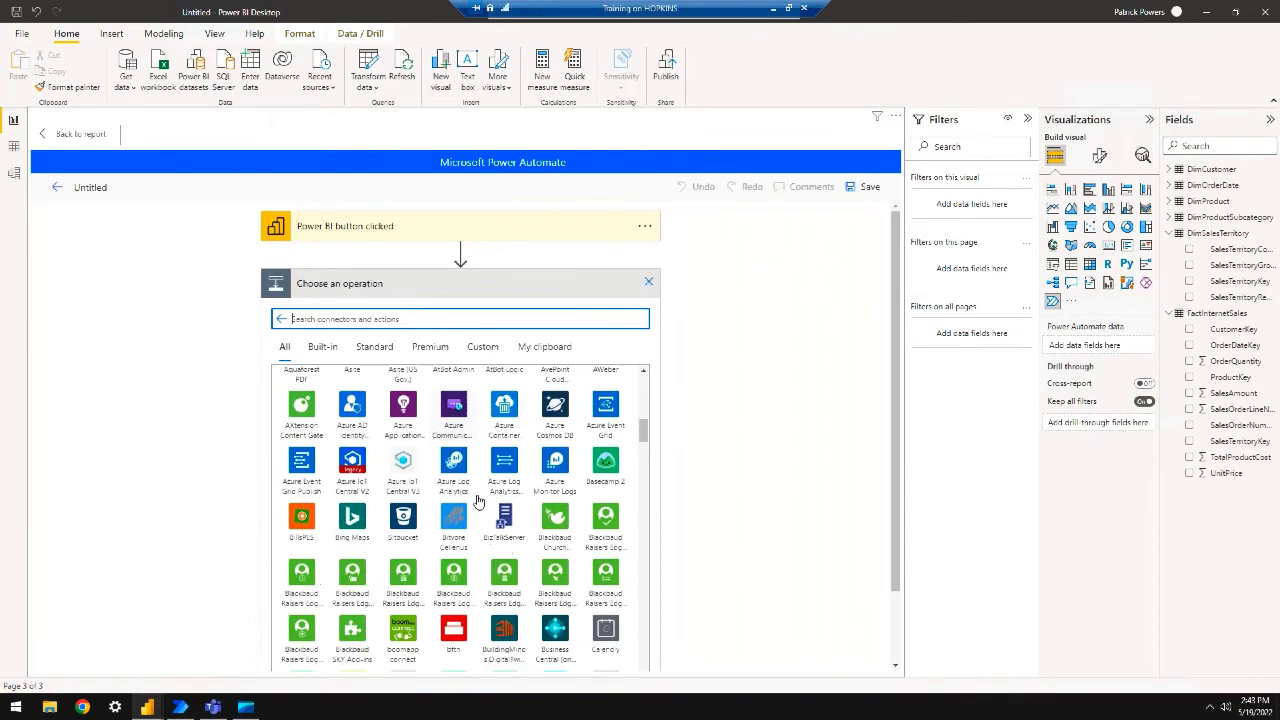
{"action": "scroll", "coordinate": [478, 502], "scroll_direction": "down", "scroll_amount": 7}
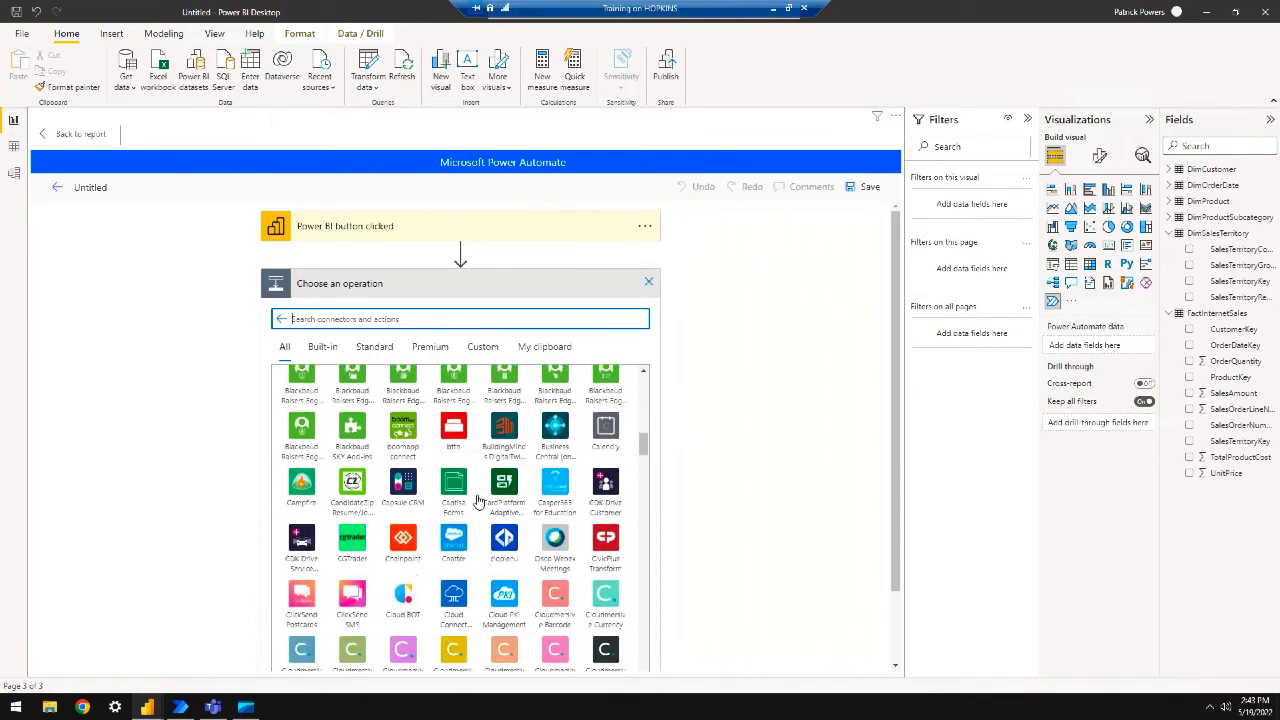
{"action": "scroll", "coordinate": [478, 502], "scroll_direction": "down", "scroll_amount": 4}
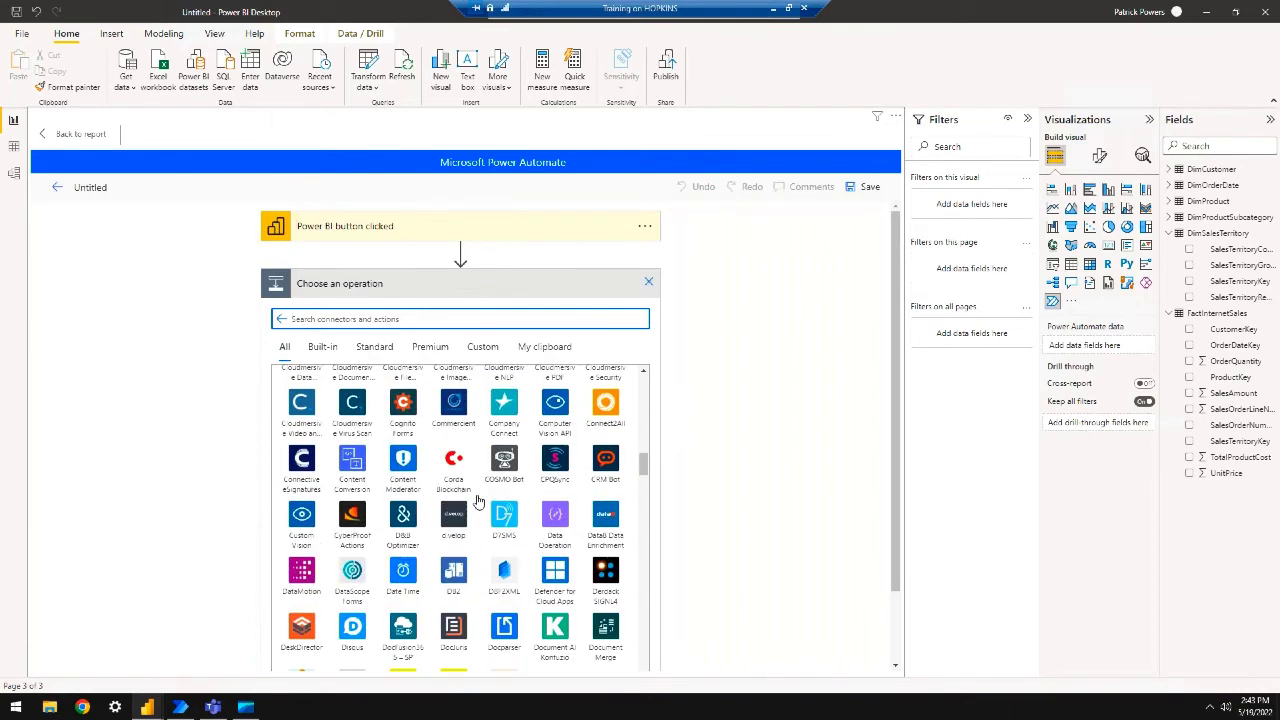
{"action": "scroll", "coordinate": [478, 502], "scroll_direction": "down", "scroll_amount": 2}
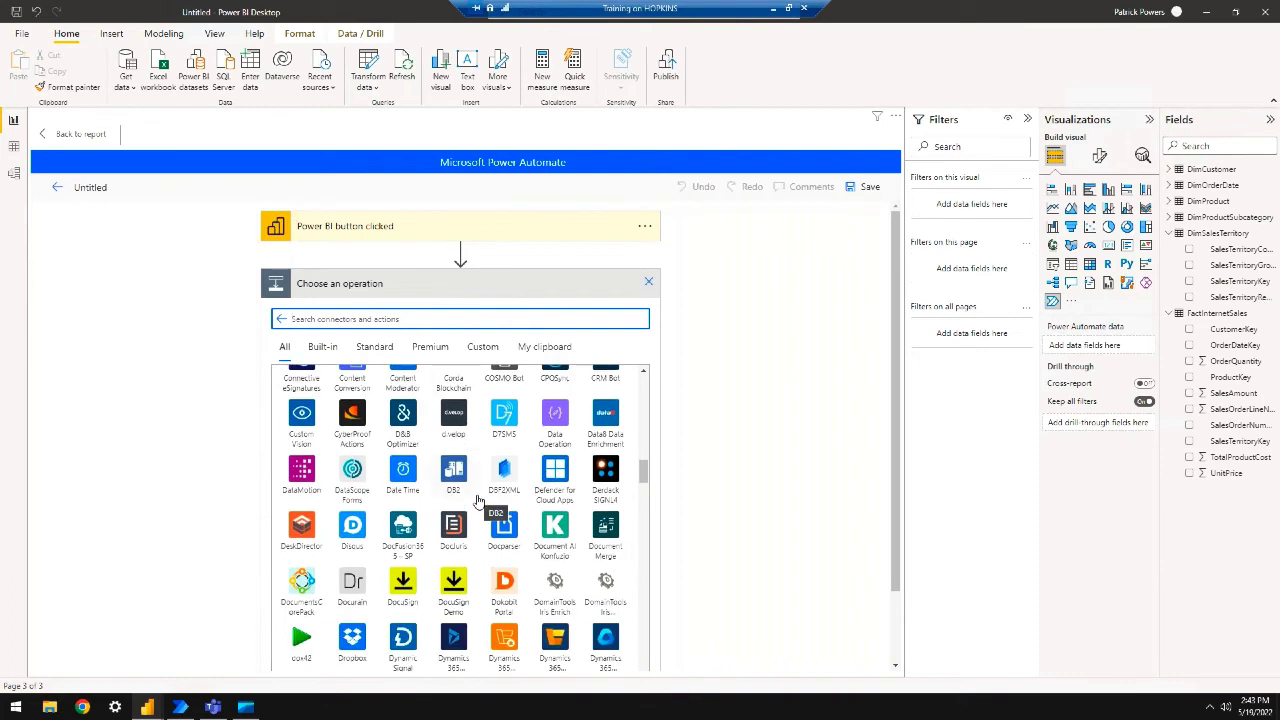
{"action": "left_click", "coordinate": [283, 320]}
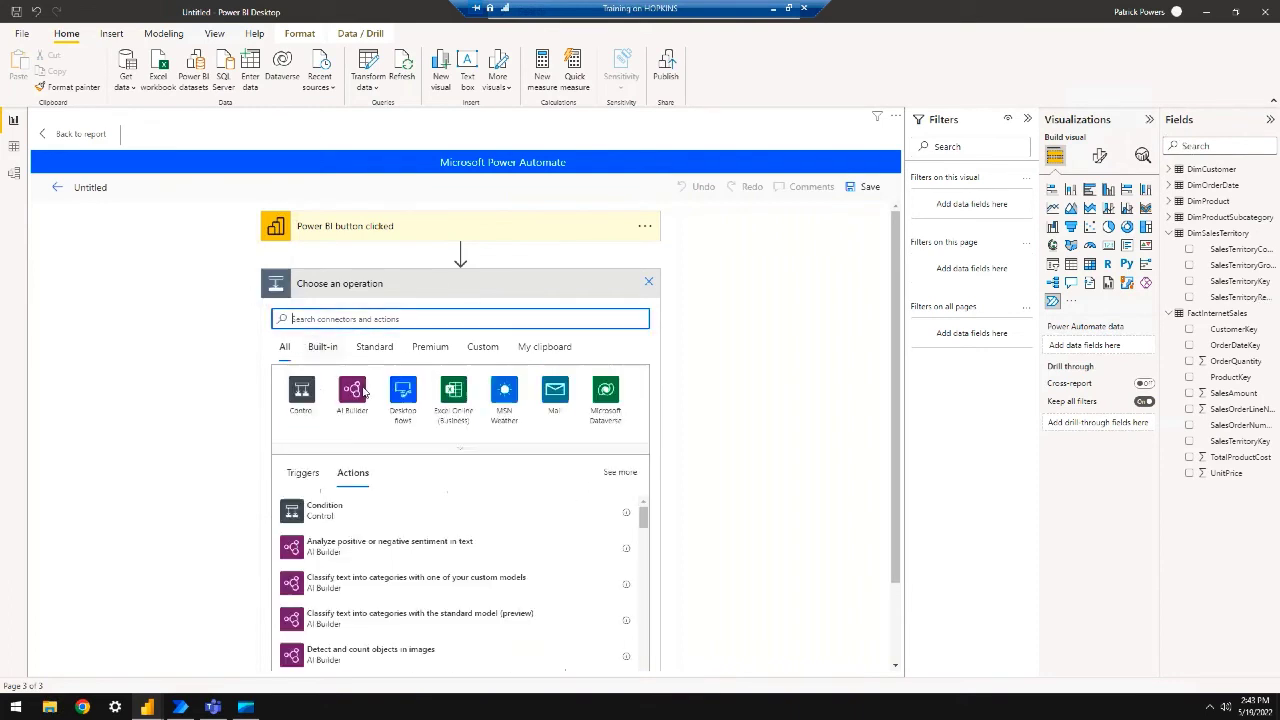
{"action": "left_click", "coordinate": [506, 397]}
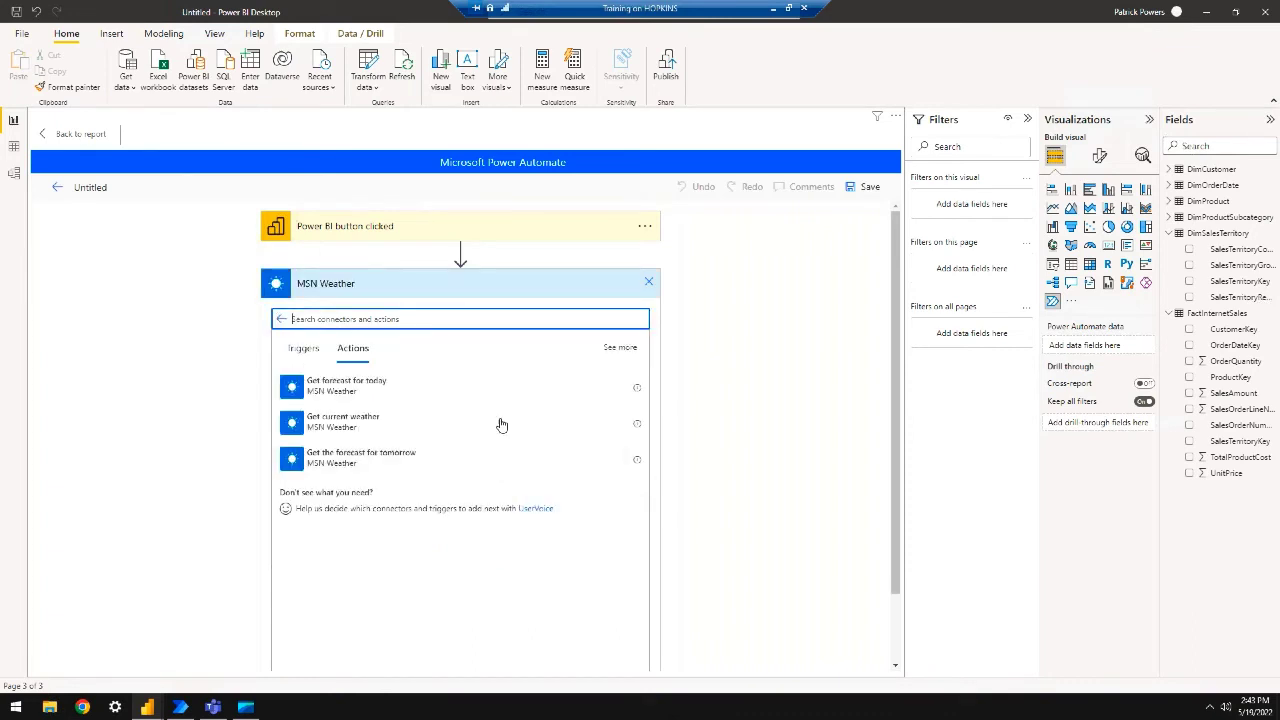
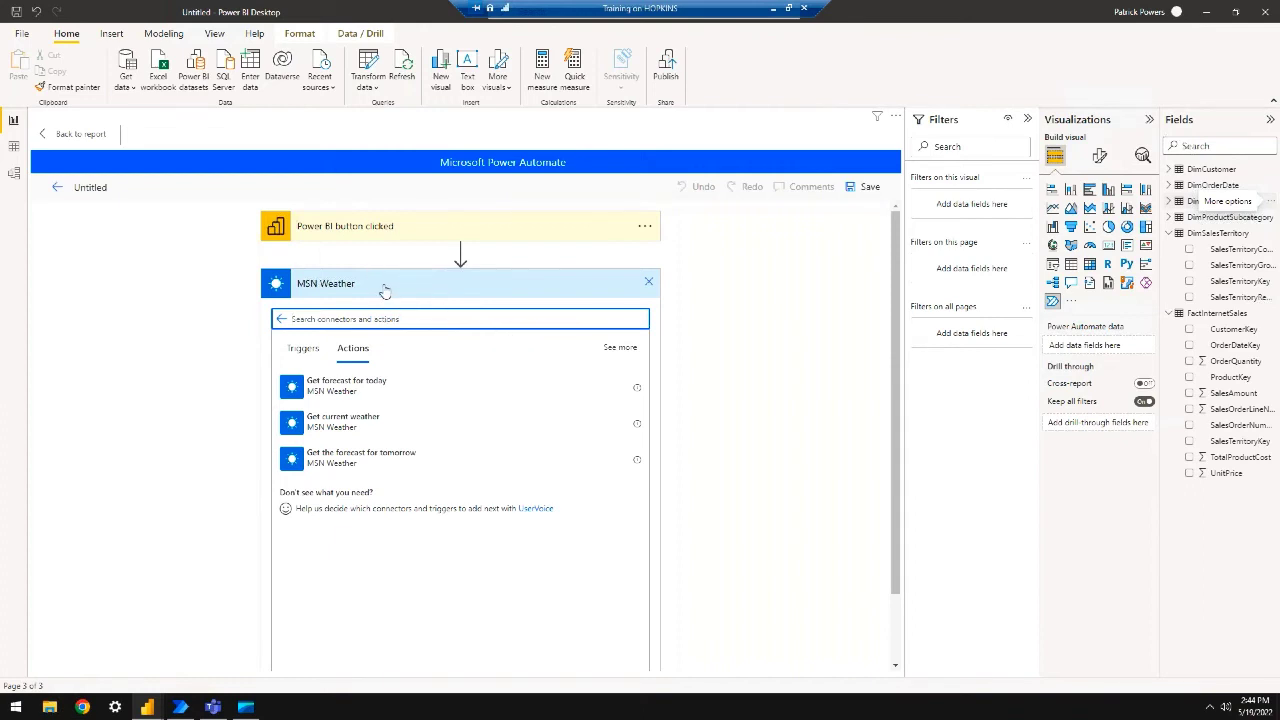
Add the MSN Weather 'Get the forecast for tomorrow' action for location 48334 and save the flow
{"action": "left_click", "coordinate": [330, 458]}
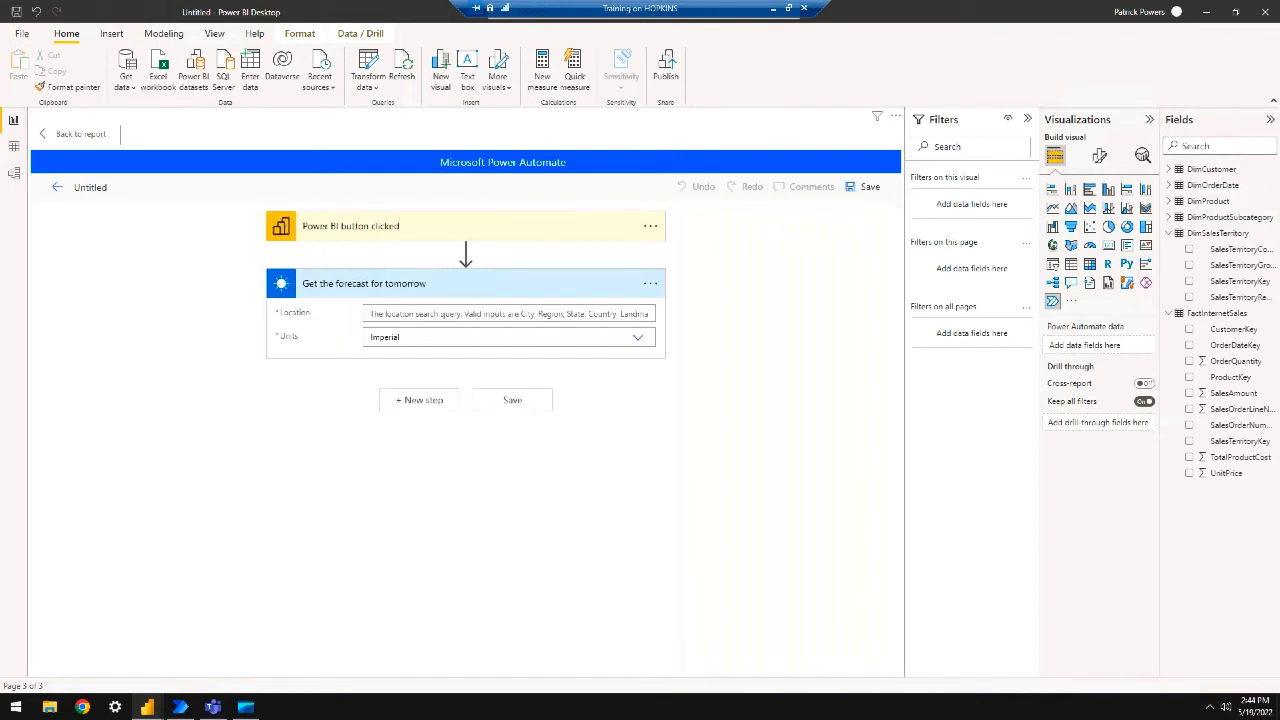
{"action": "left_click", "coordinate": [505, 314]}
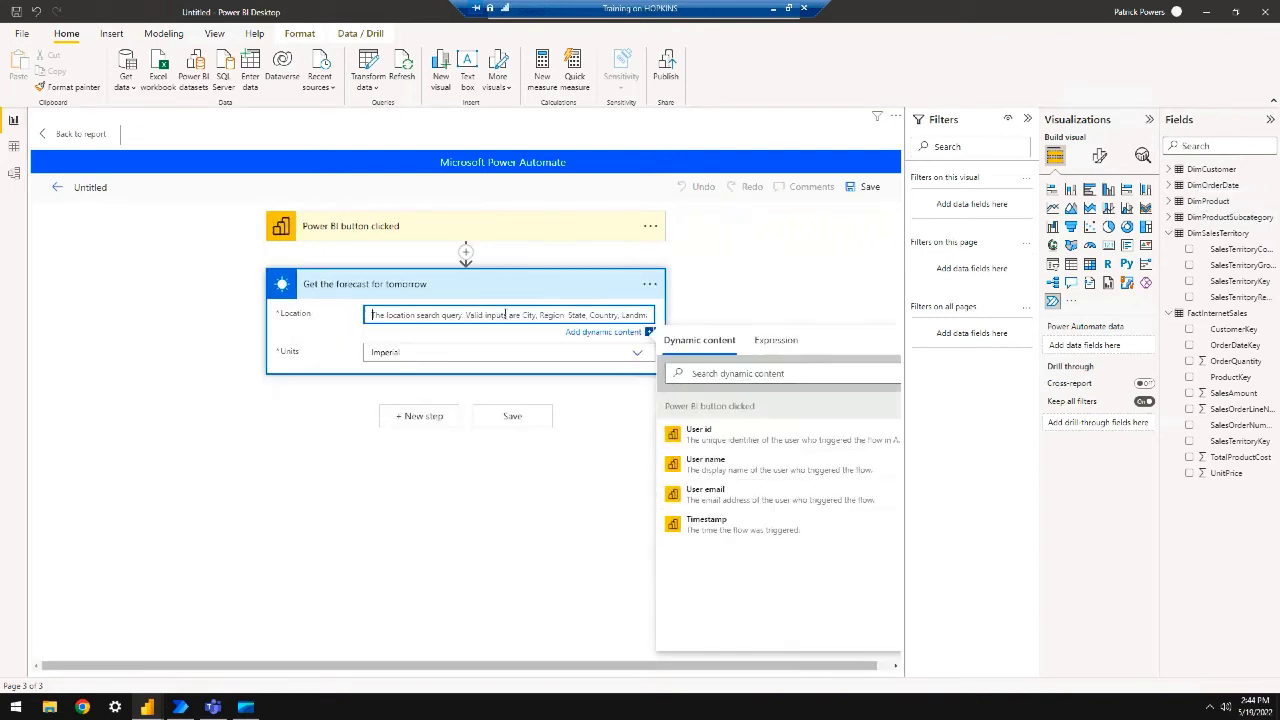
{"action": "type", "text": "48334"}
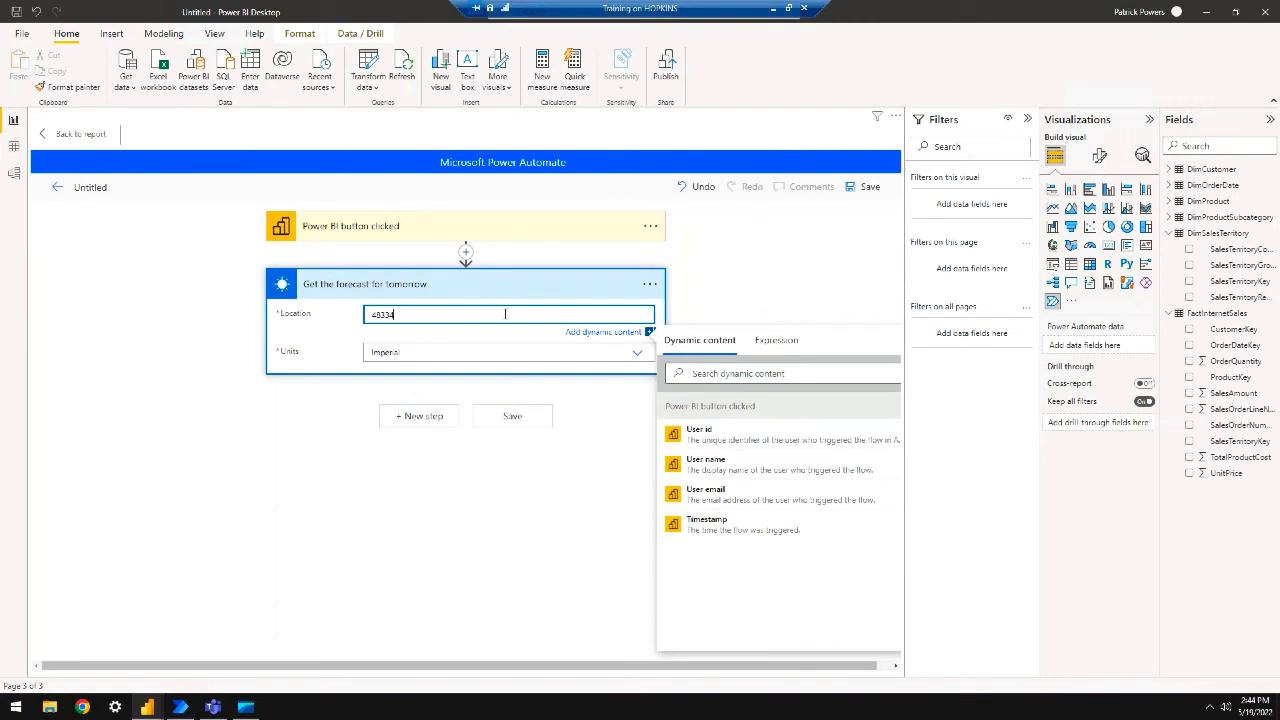
{"action": "left_click", "coordinate": [502, 418]}
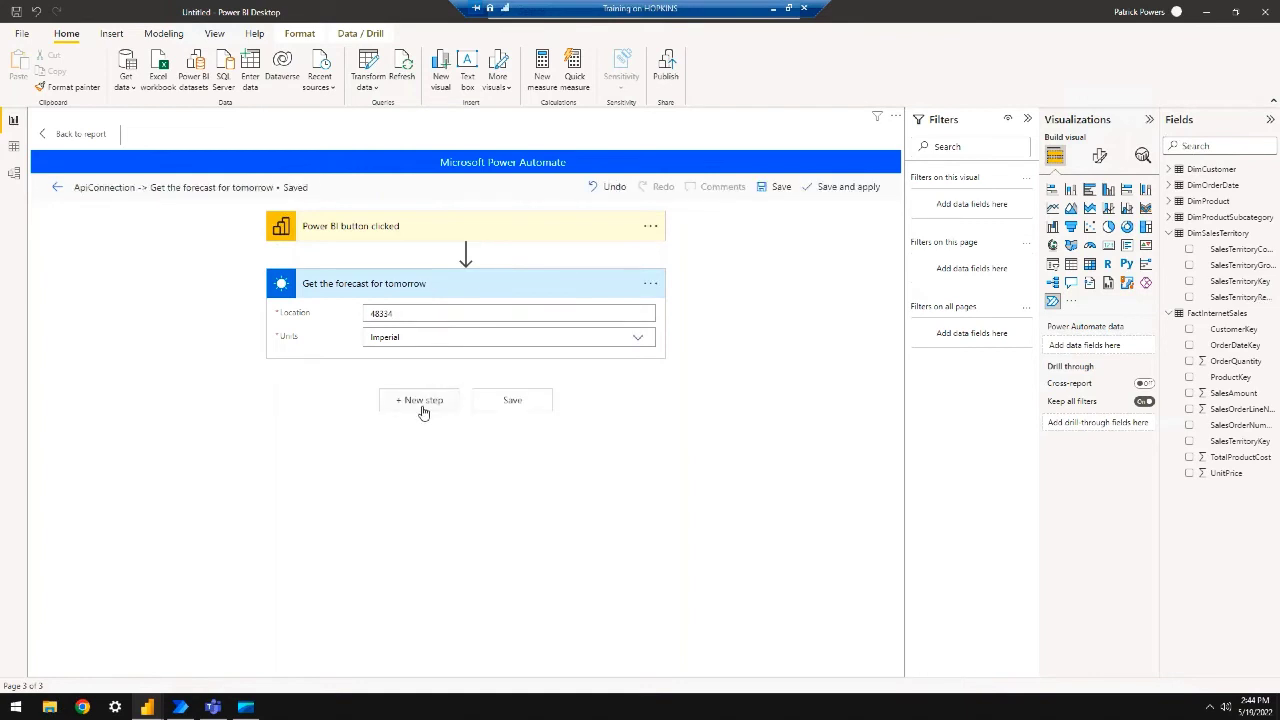
Preview the Control connector's actions for a new step, then go to the flow's details page
{"action": "left_click", "coordinate": [420, 410]}
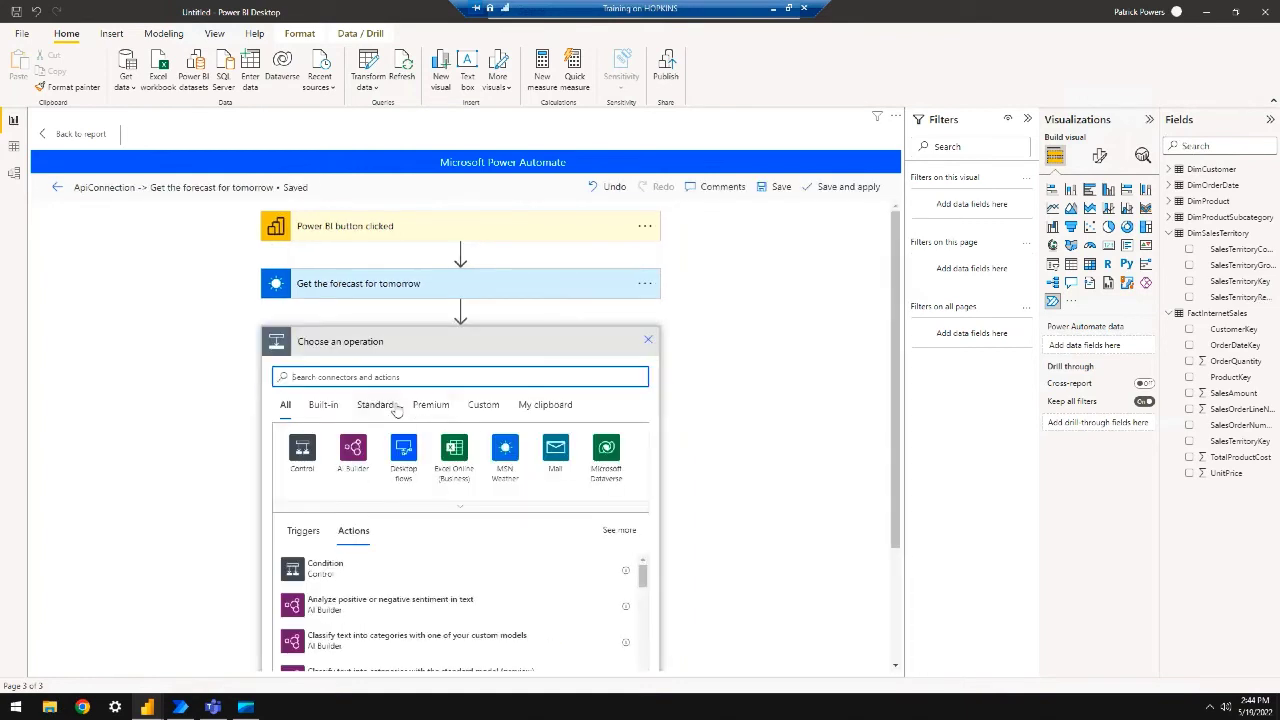
{"action": "left_click", "coordinate": [295, 460]}
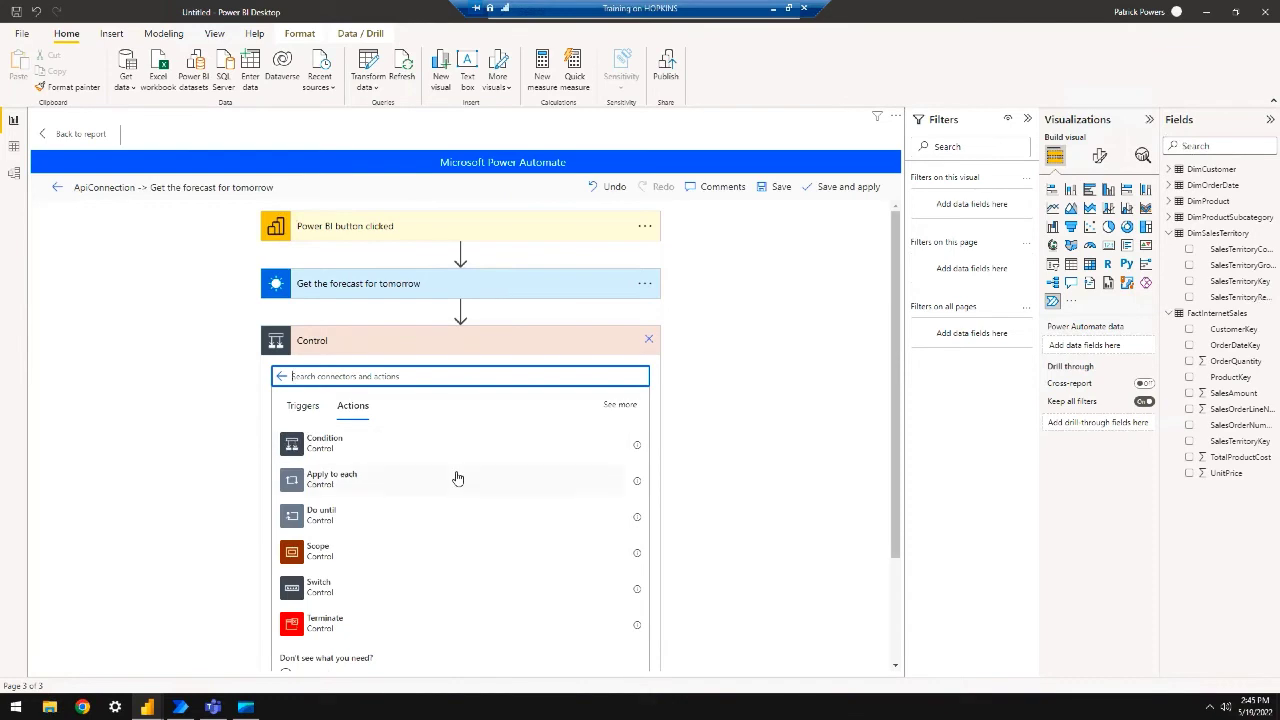
{"action": "scroll", "coordinate": [457, 479], "scroll_direction": "down", "scroll_amount": 1}
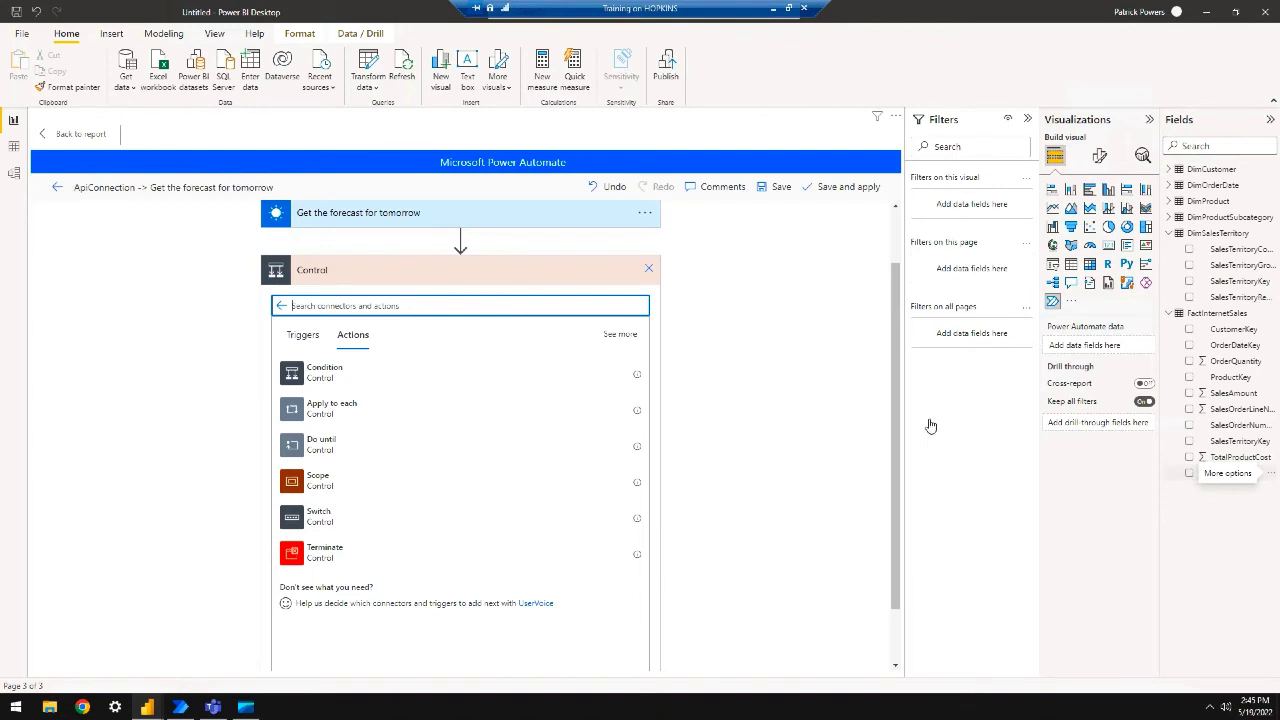
{"action": "left_click", "coordinate": [57, 188]}
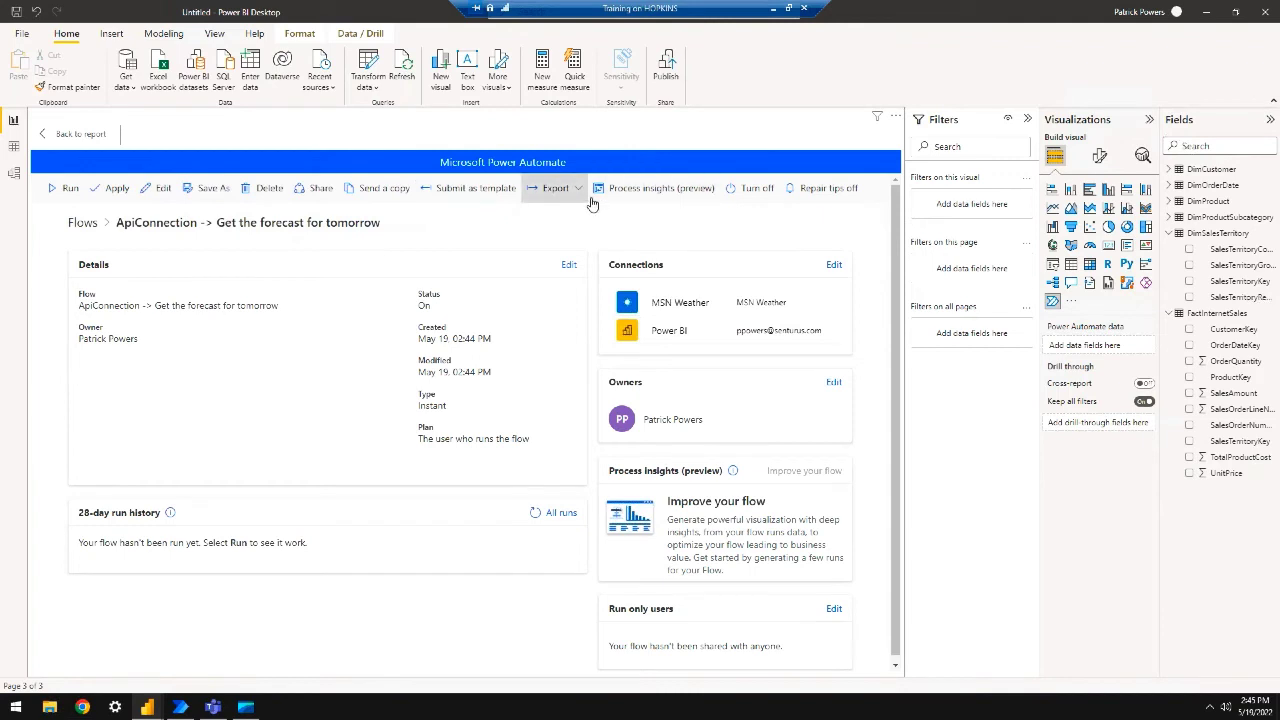
Back on the report, bind the 'Get forecast for today' flow to the Run flow button
{"action": "left_click", "coordinate": [62, 134]}
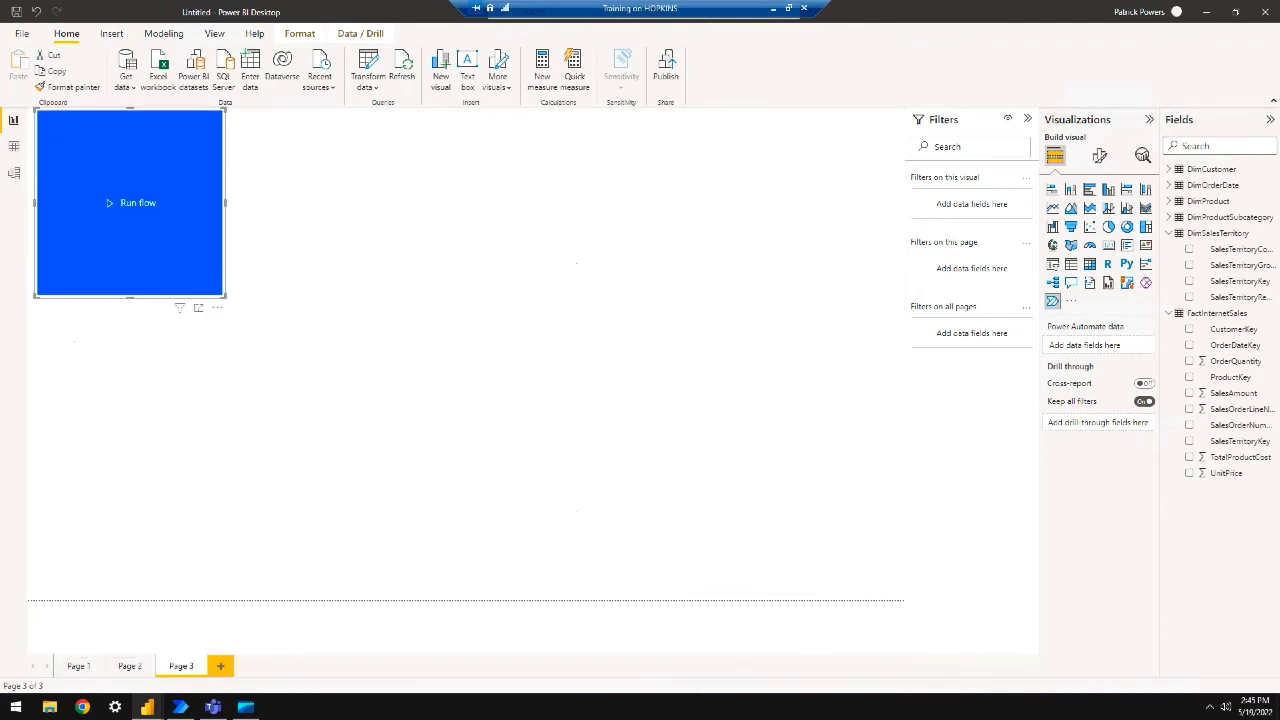
{"action": "left_click", "coordinate": [217, 307]}
{"action": "left_click", "coordinate": [249, 324]}
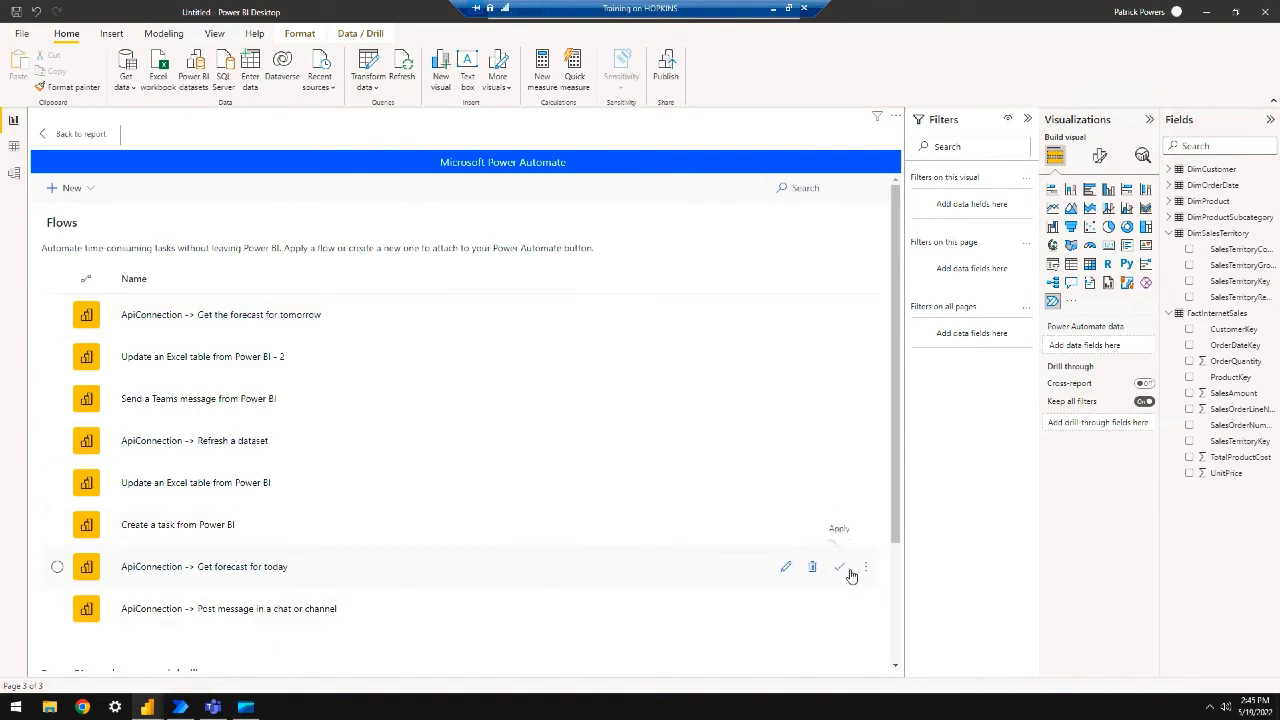
{"action": "left_click", "coordinate": [840, 569]}
Open the forecast flow's editor, expand its Day equals True Condition, and bring up the MSN Weather docs
{"action": "left_click", "coordinate": [786, 590]}
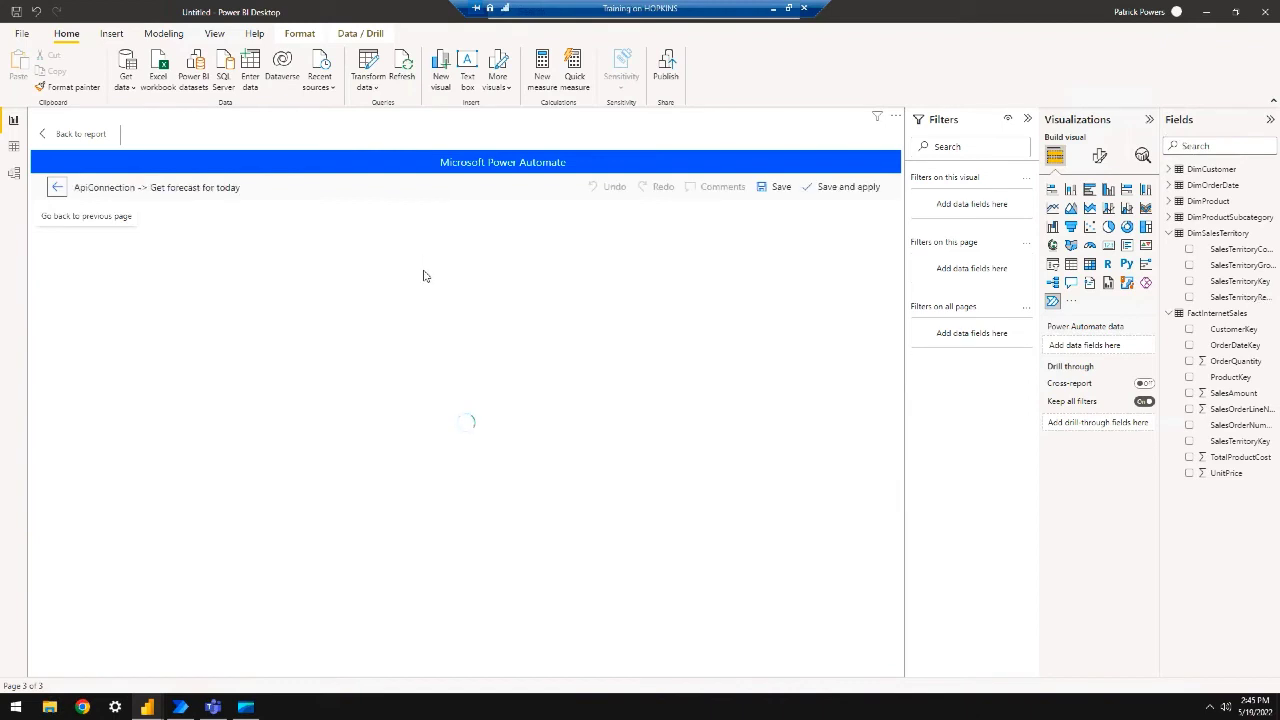
{"action": "left_click", "coordinate": [487, 344]}
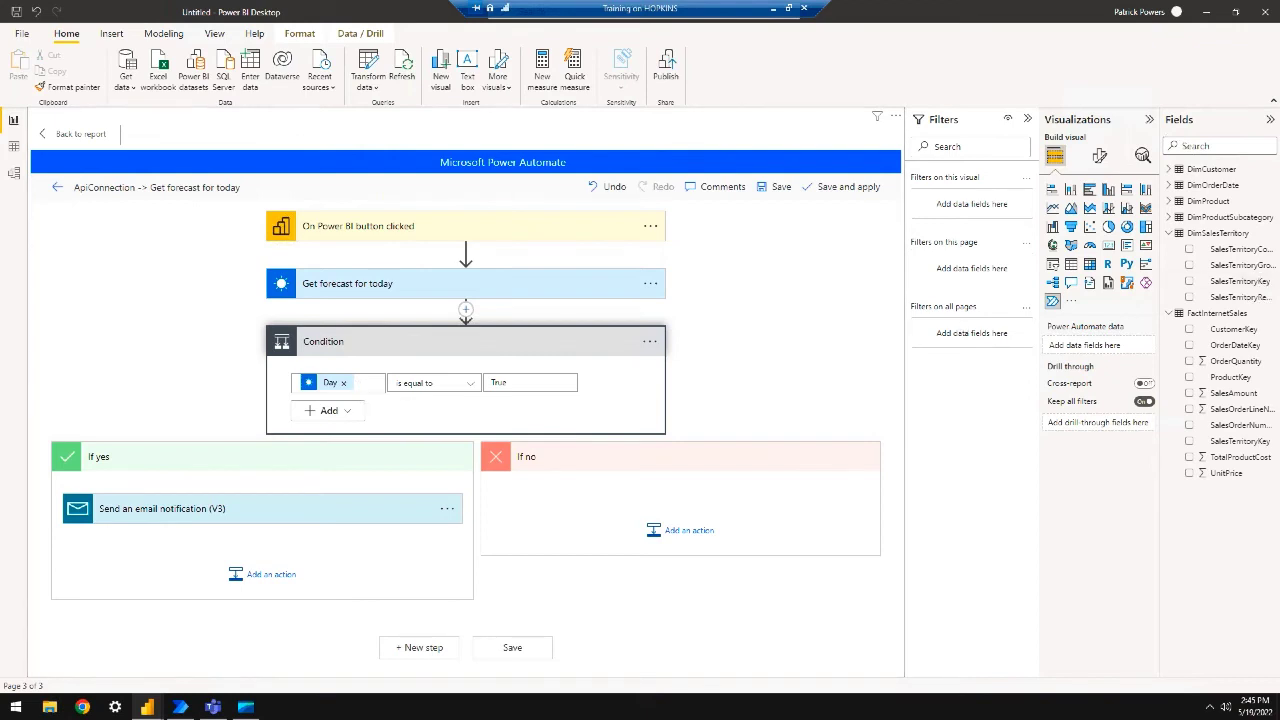
{"action": "left_click_drag", "start_coordinate": [1279, 255], "coordinate": [366, 37]}
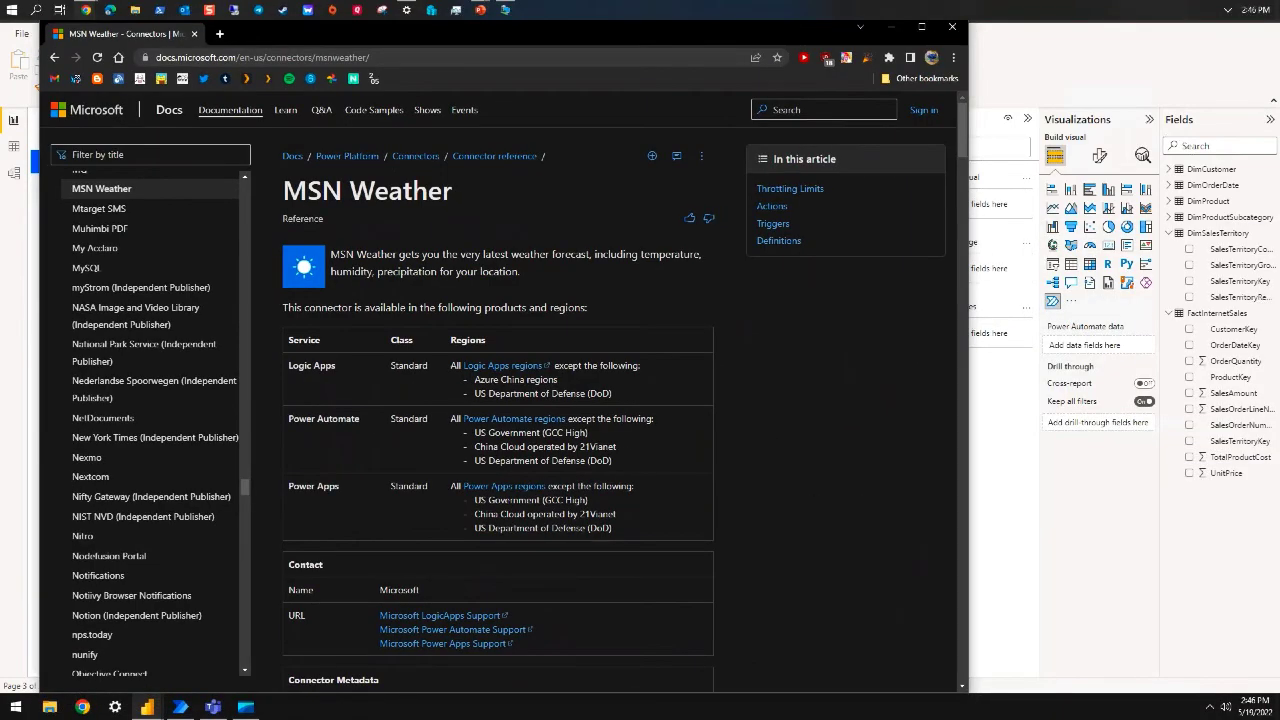
Review the MSN Weather docs' Get current weather section and WeatherForecast definitions, then close Chrome
{"action": "scroll", "coordinate": [491, 407], "scroll_direction": "down", "scroll_amount": 5}
{"action": "scroll", "coordinate": [491, 407], "scroll_direction": "down", "scroll_amount": 3}
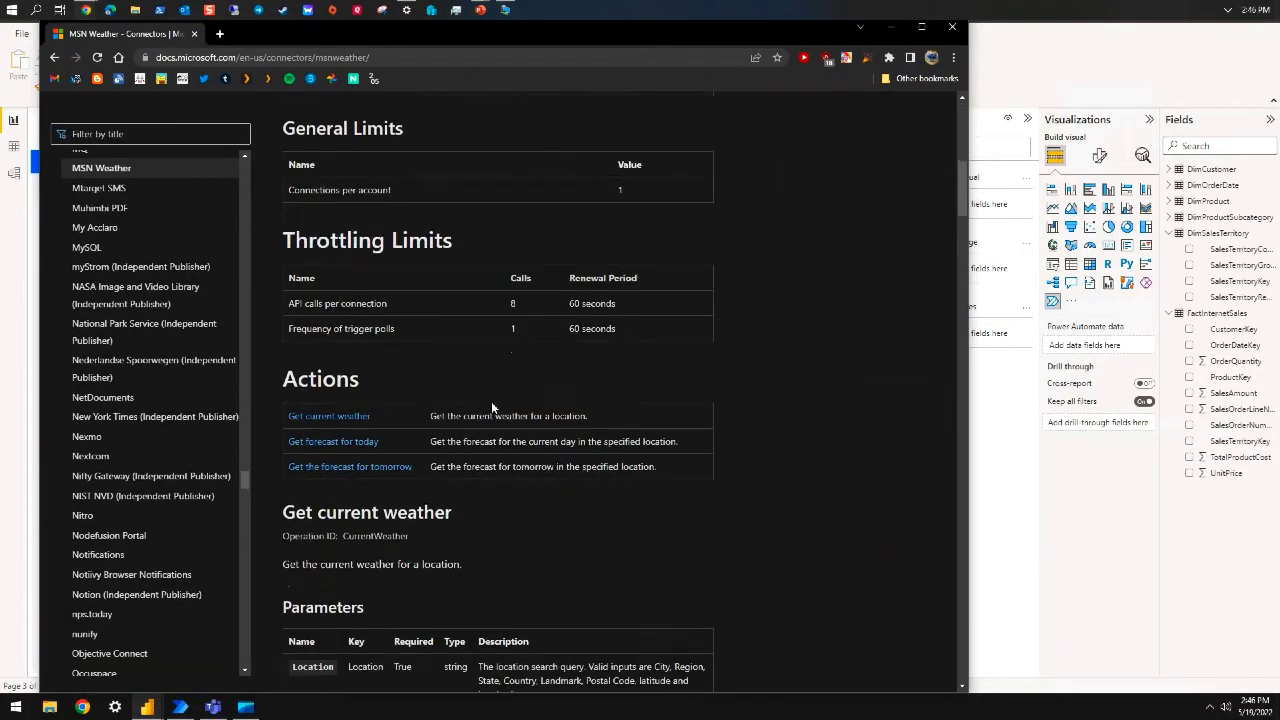
{"action": "scroll", "coordinate": [492, 408], "scroll_direction": "up", "scroll_amount": 1}
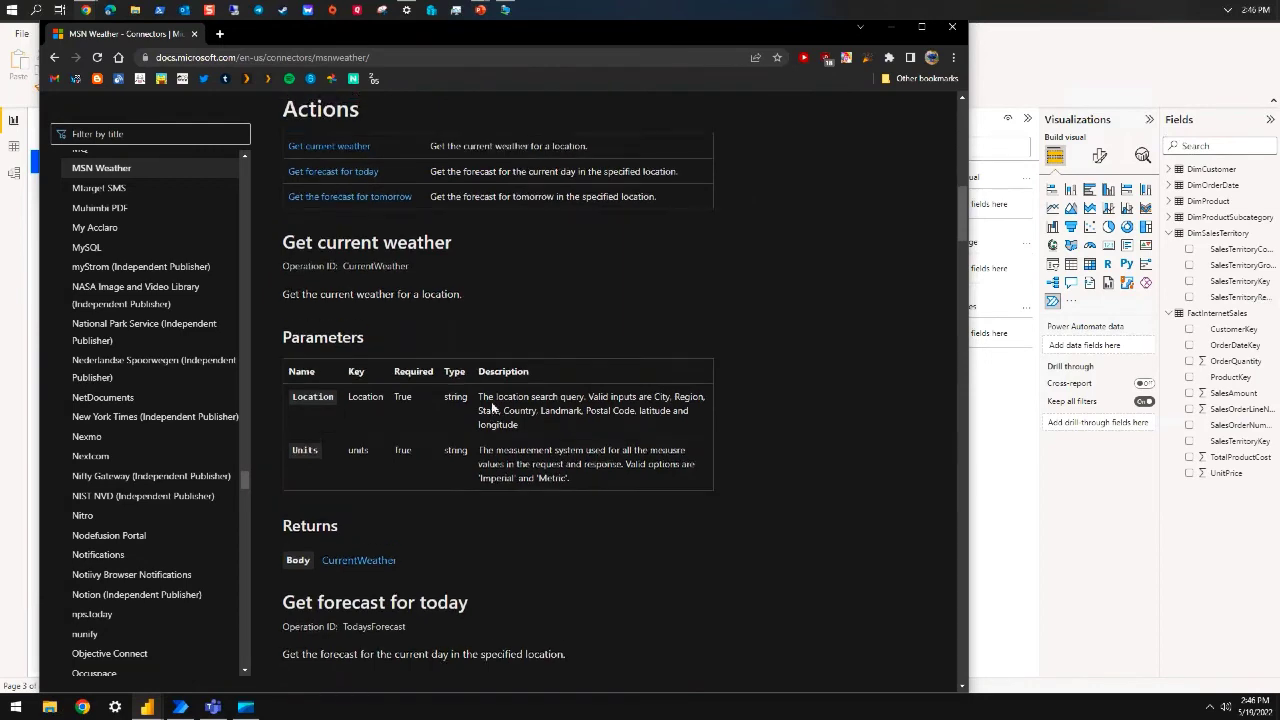
{"action": "left_click", "coordinate": [337, 200]}
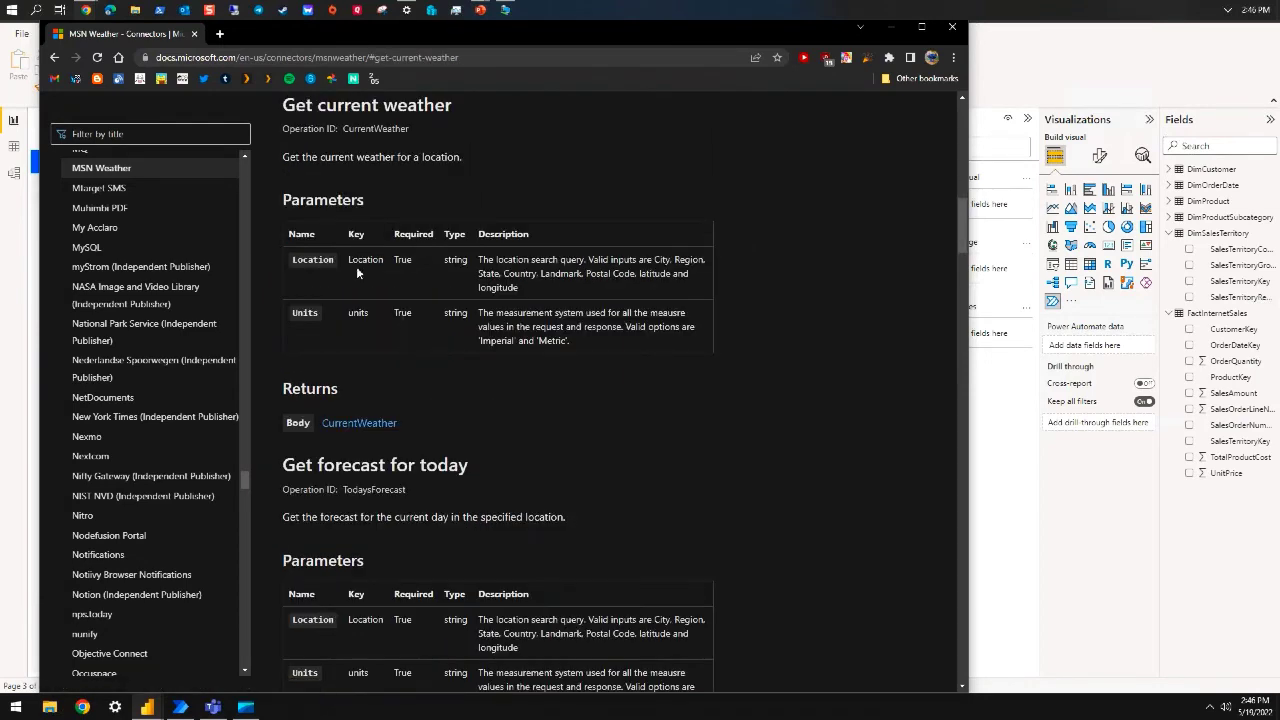
{"action": "scroll", "coordinate": [479, 383], "scroll_direction": "down", "scroll_amount": 6}
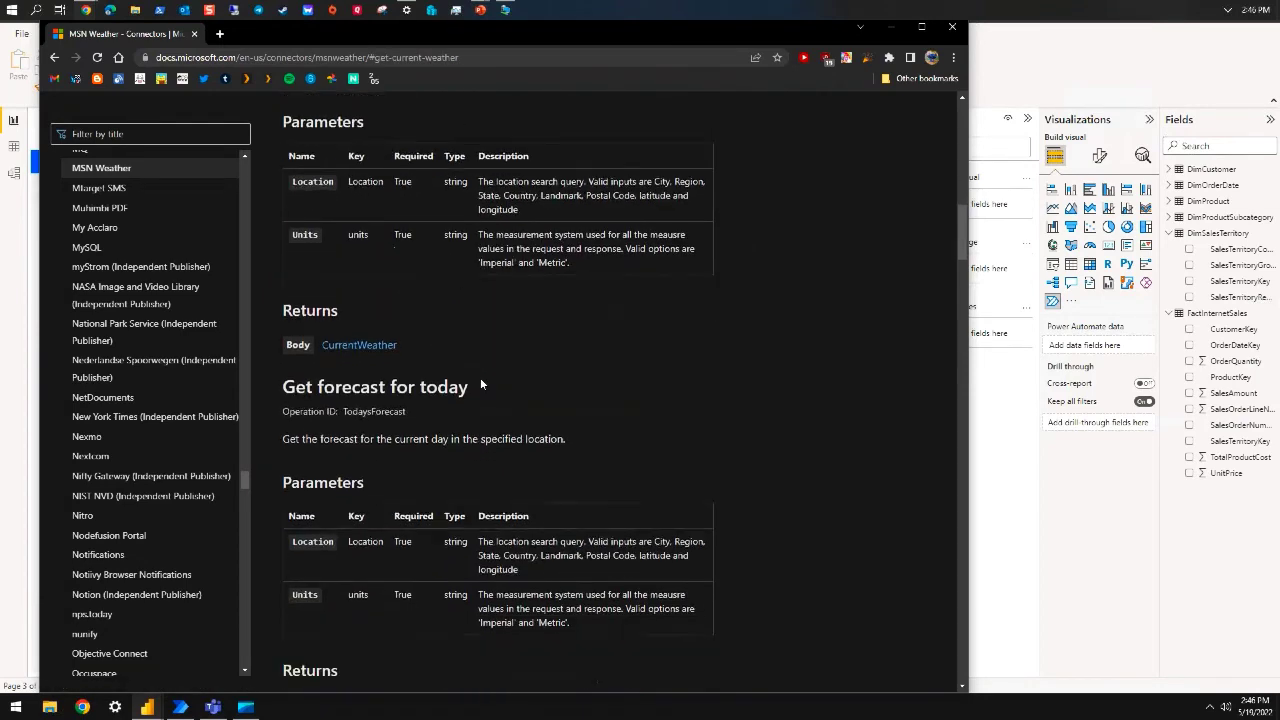
{"action": "scroll", "coordinate": [481, 383], "scroll_direction": "down", "scroll_amount": 8}
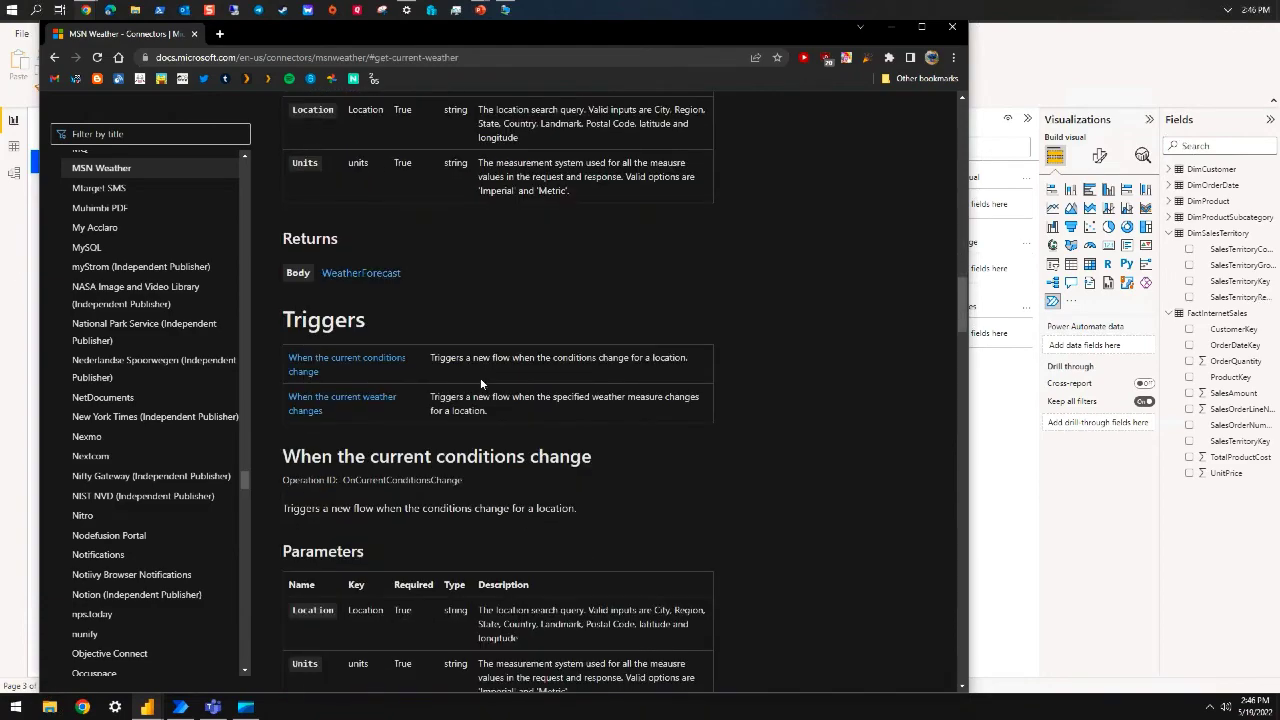
{"action": "scroll", "coordinate": [480, 377], "scroll_direction": "down", "scroll_amount": 5}
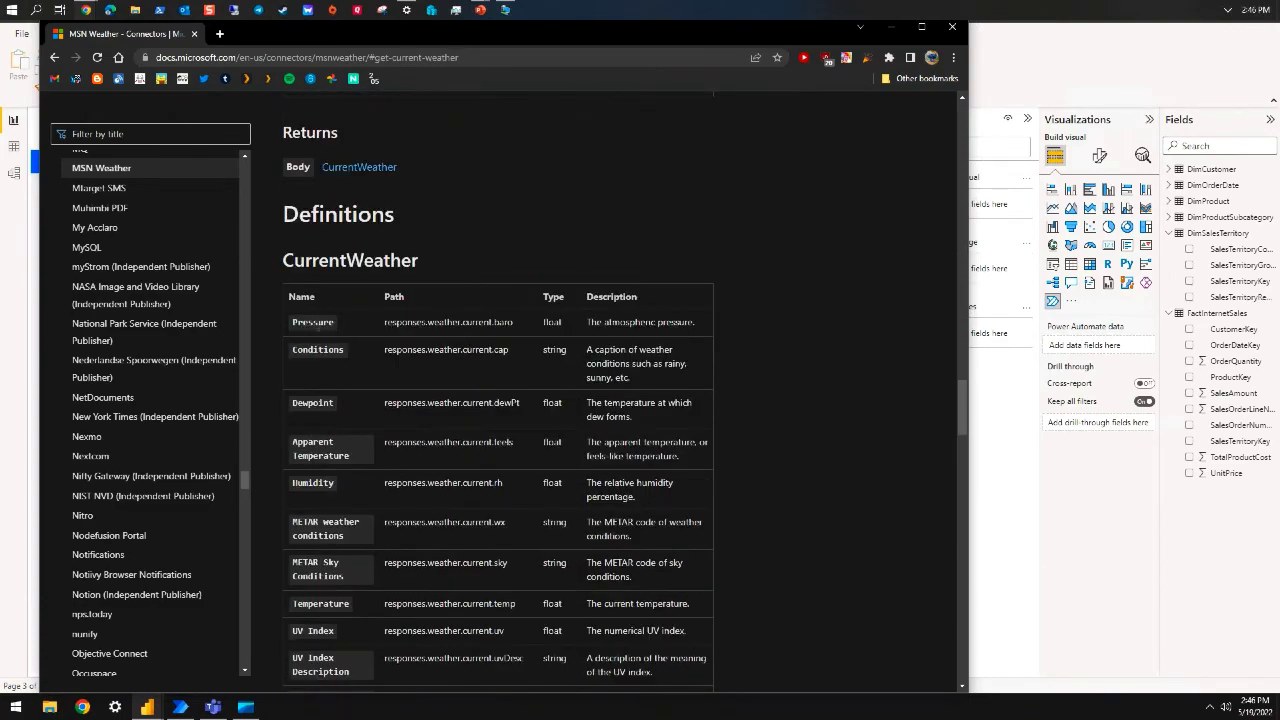
{"action": "scroll", "coordinate": [356, 336], "scroll_direction": "down", "scroll_amount": 1}
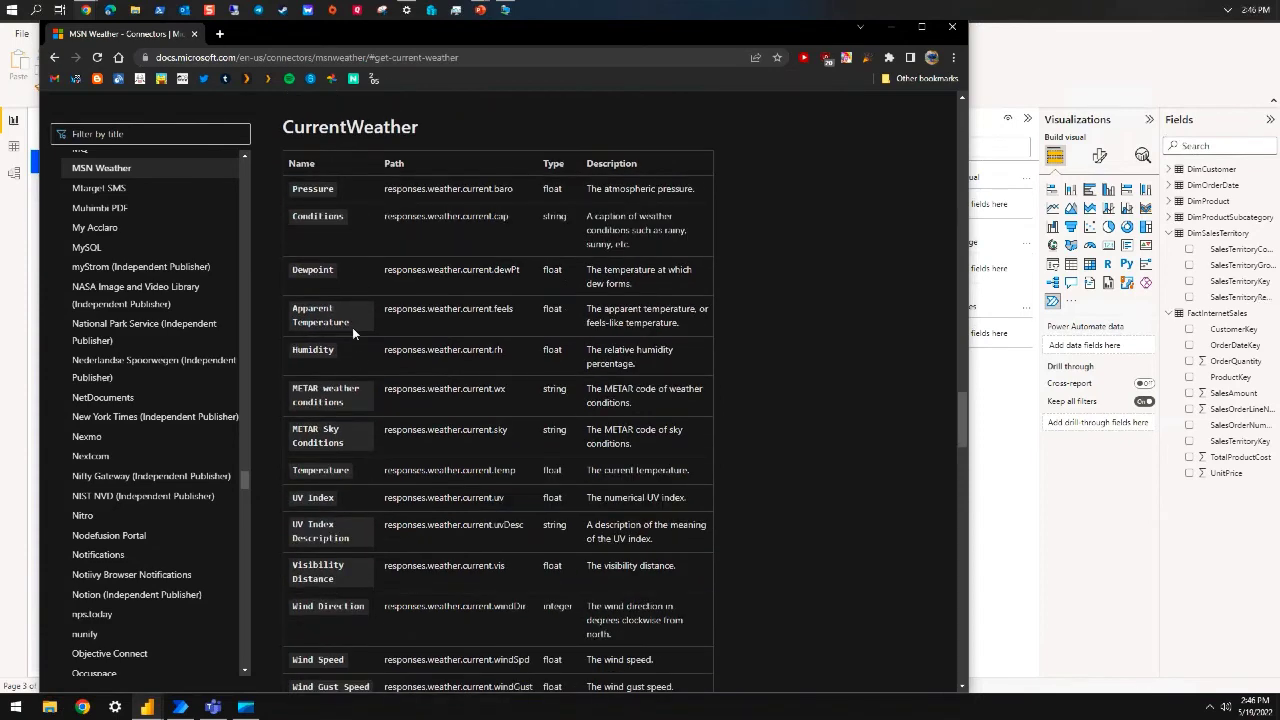
{"action": "scroll", "coordinate": [357, 326], "scroll_direction": "down", "scroll_amount": 1}
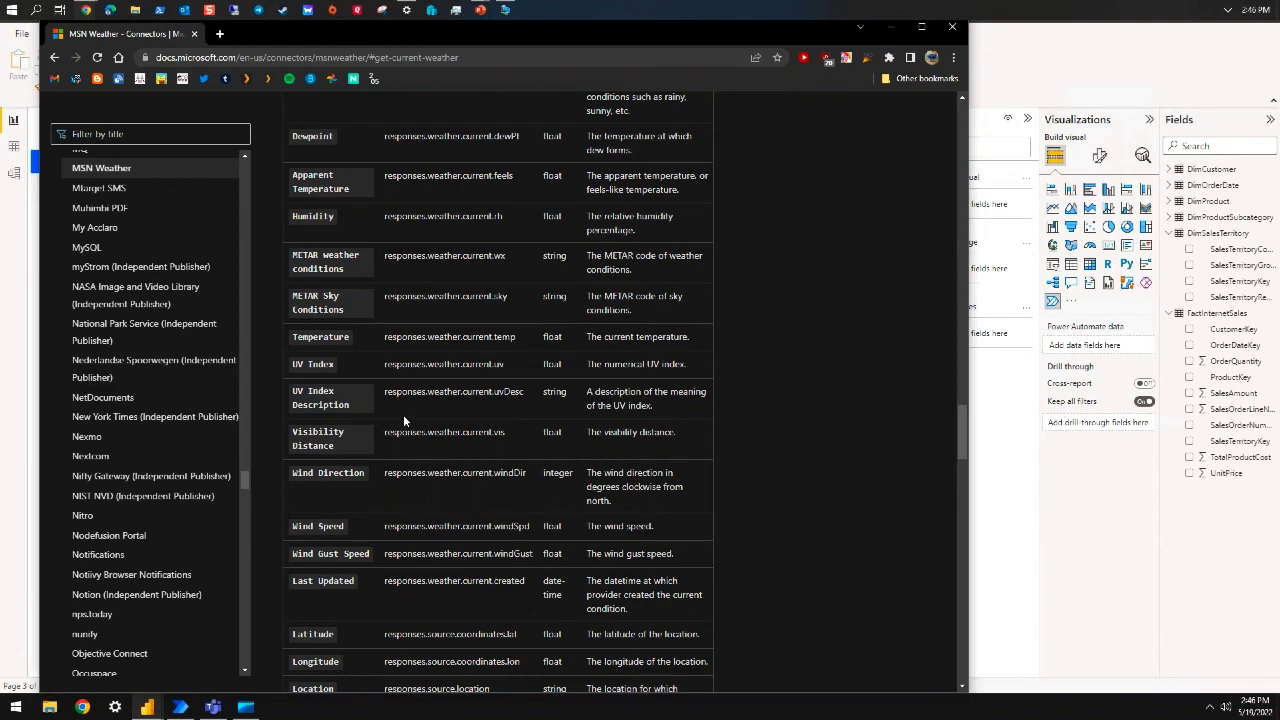
{"action": "scroll", "coordinate": [403, 404], "scroll_direction": "down", "scroll_amount": 3}
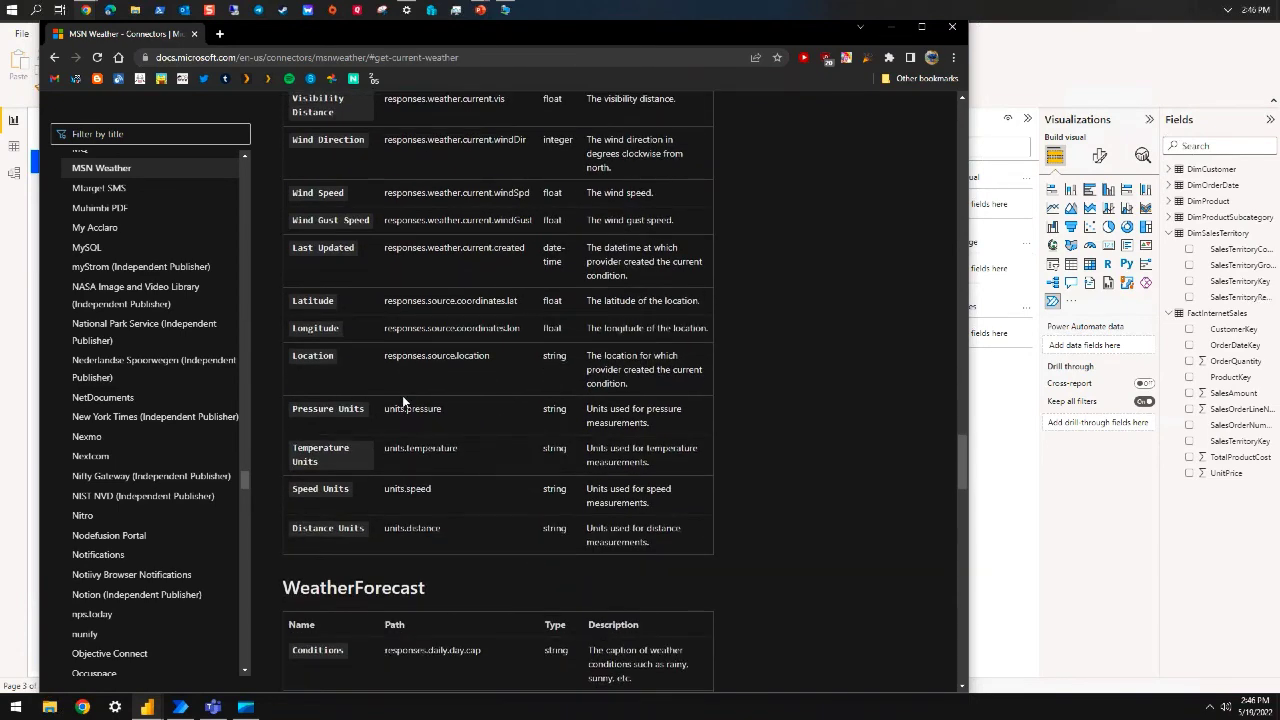
{"action": "scroll", "coordinate": [403, 401], "scroll_direction": "down", "scroll_amount": 3}
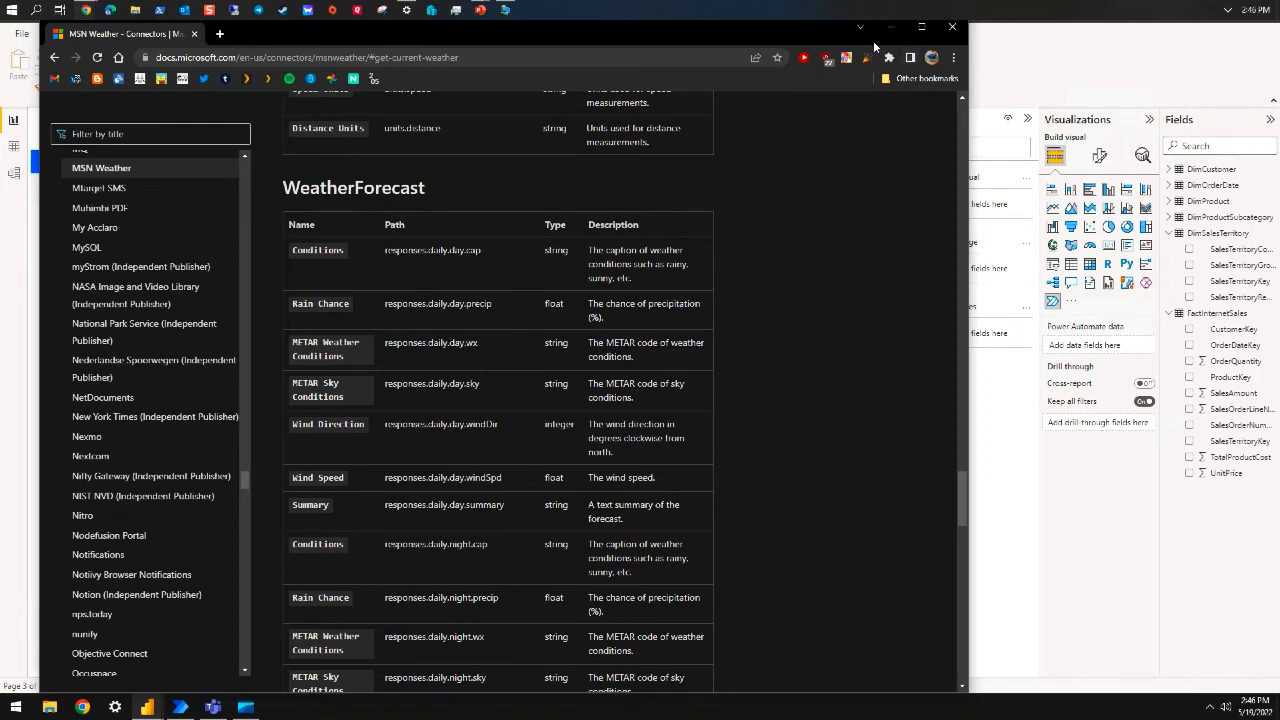
{"action": "left_click", "coordinate": [945, 32]}
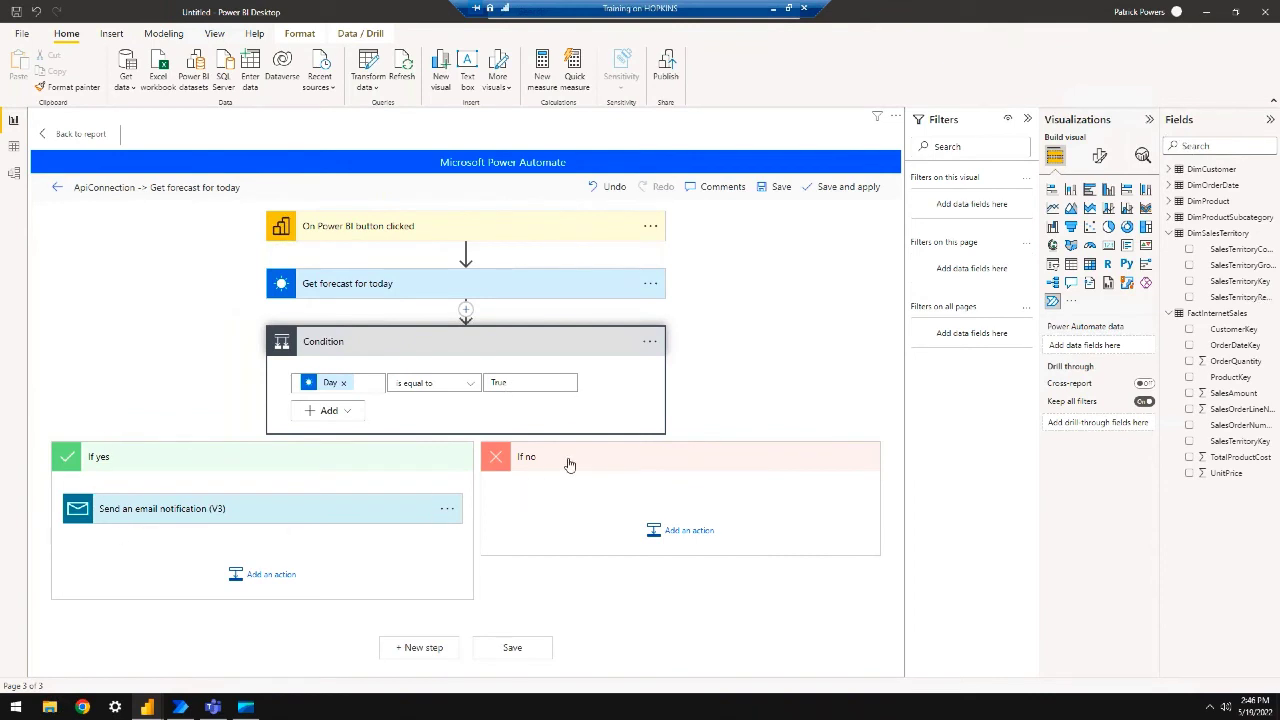
Save and apply the Get forecast for today flow and return to report page 3
{"action": "left_click", "coordinate": [524, 648]}
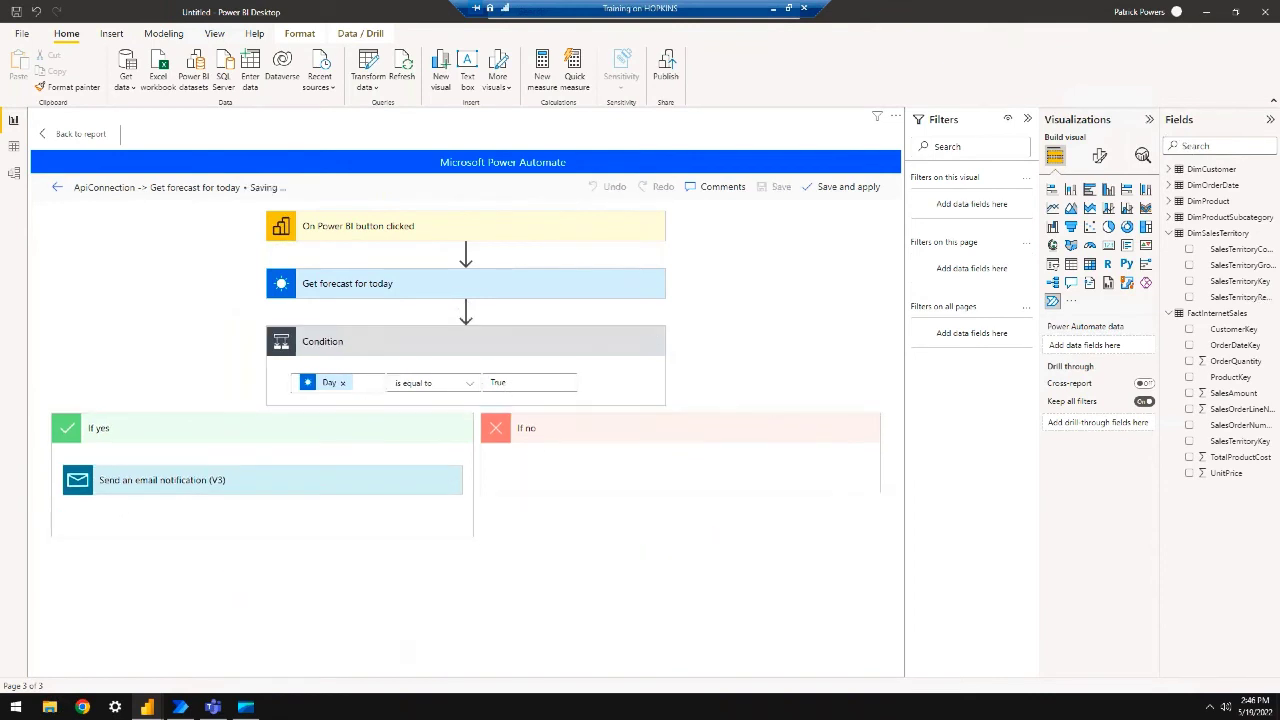
{"action": "left_click", "coordinate": [848, 198]}
{"action": "left_click", "coordinate": [68, 134]}
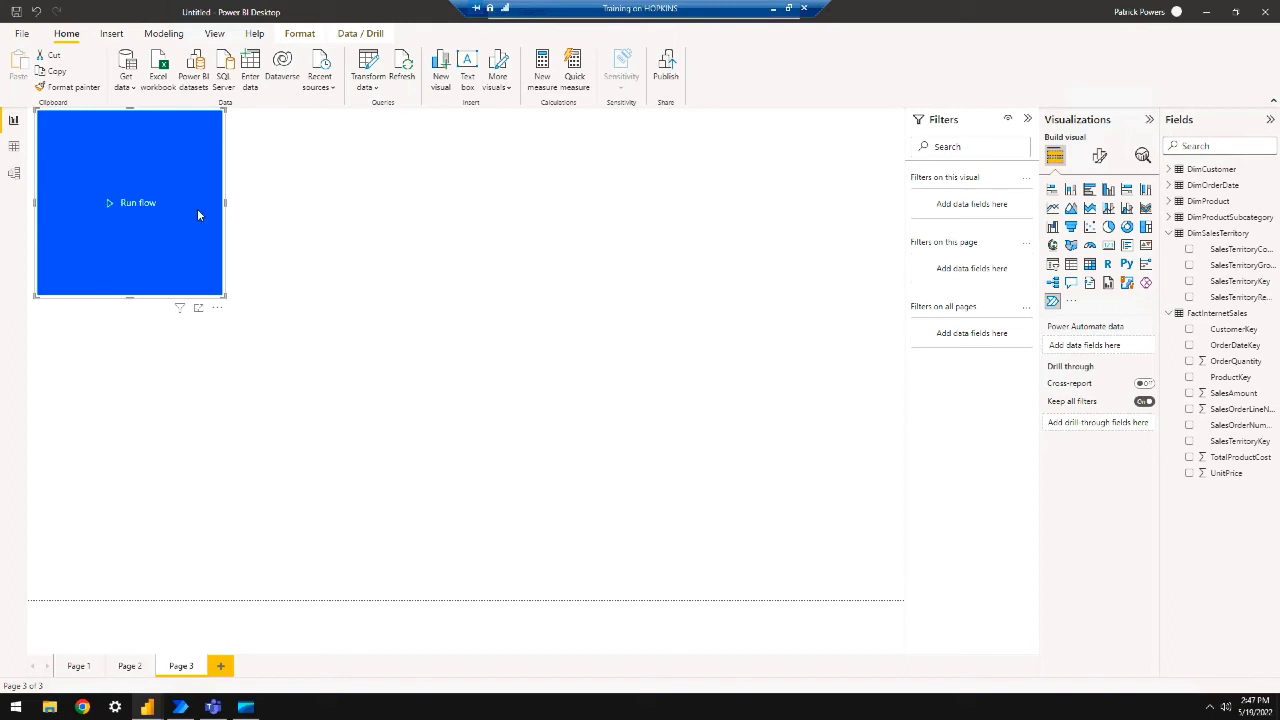
{"action": "left_click", "coordinate": [218, 313]}
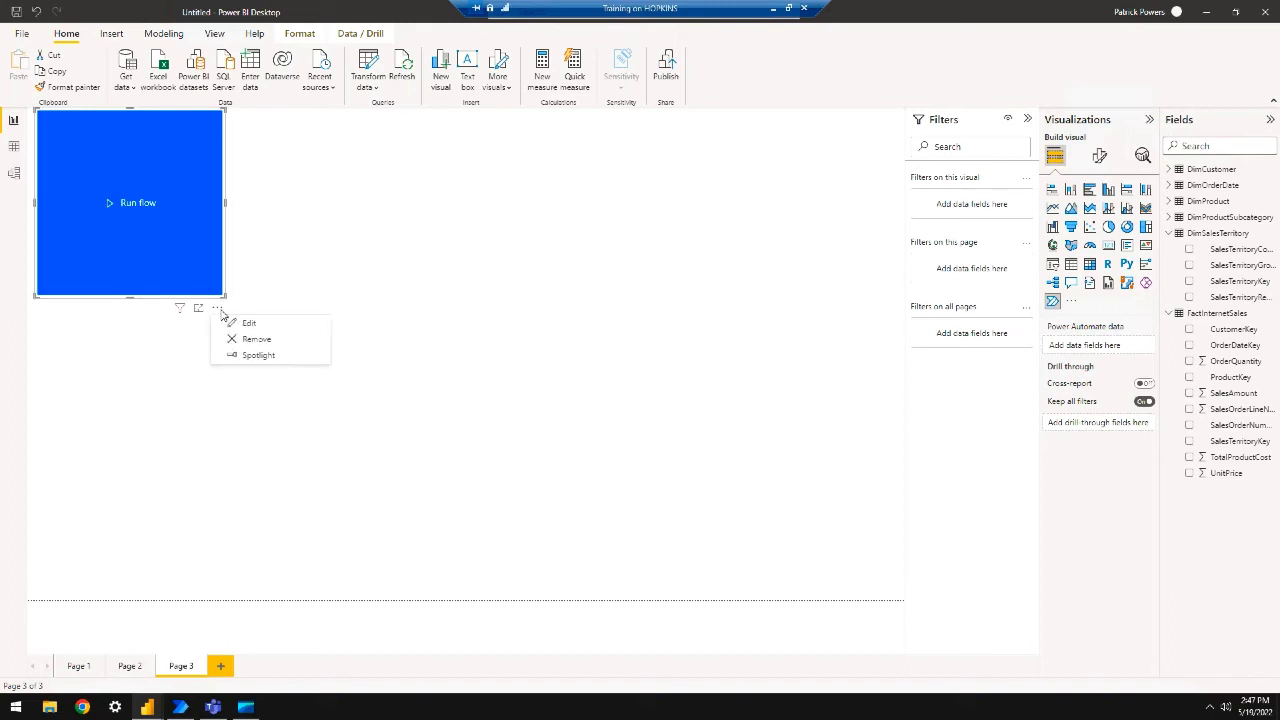
{"action": "left_click", "coordinate": [247, 324]}
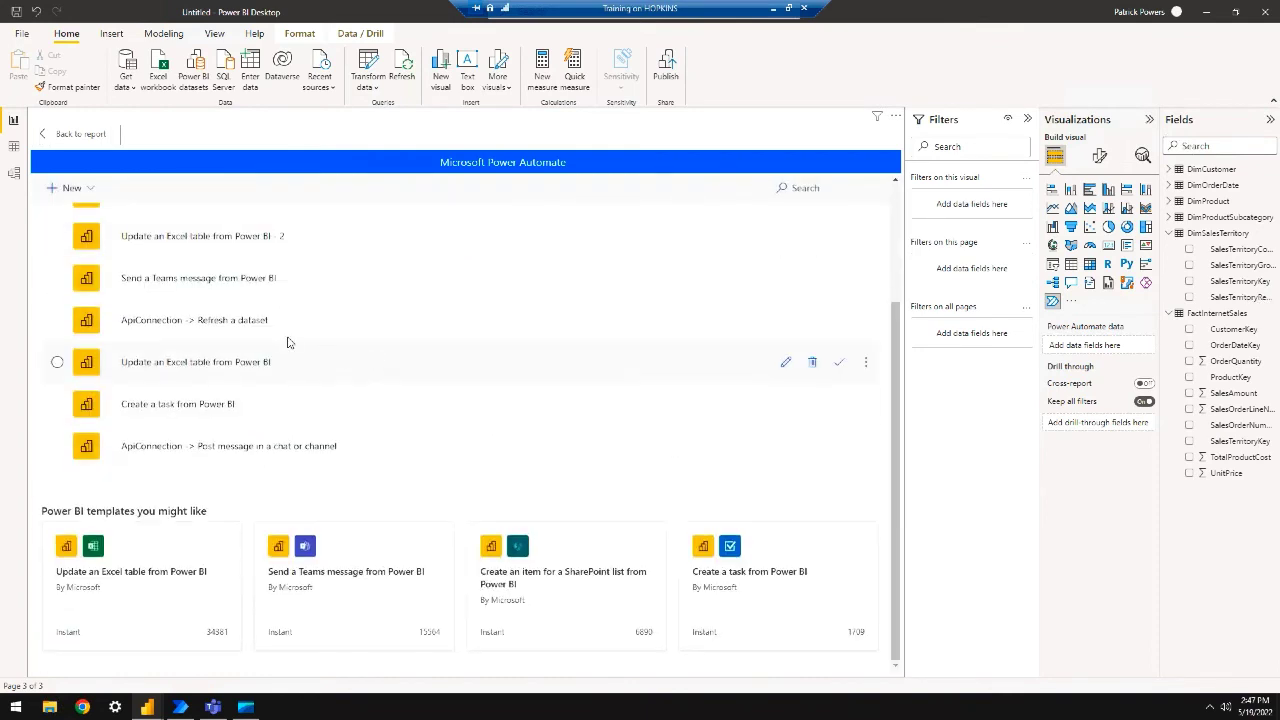
{"action": "scroll", "coordinate": [289, 339], "scroll_direction": "up", "scroll_amount": 3}
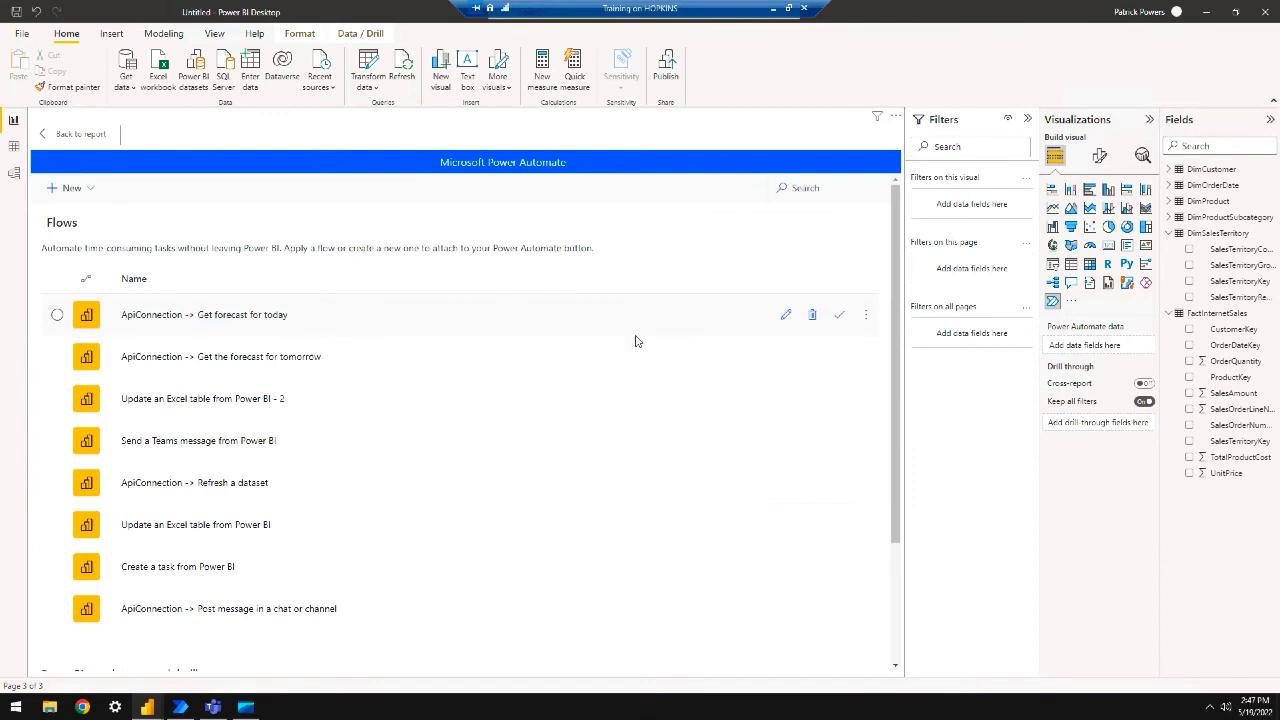
{"action": "left_click", "coordinate": [787, 316]}
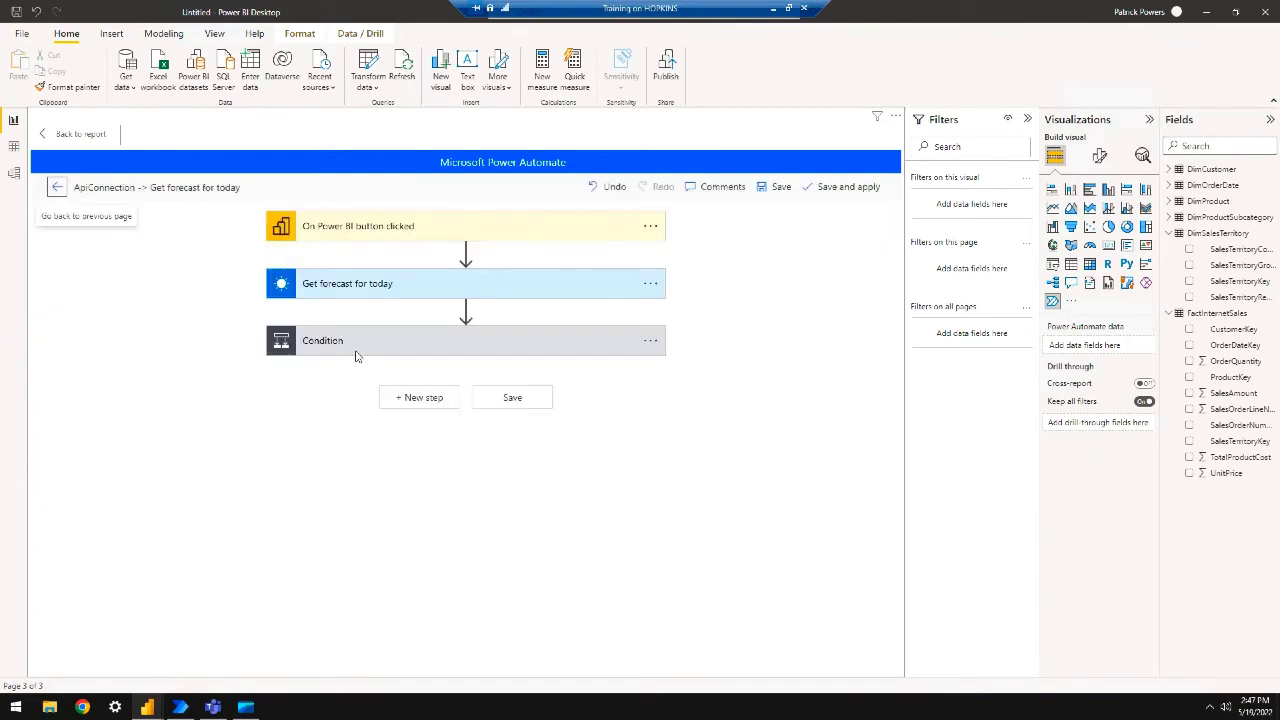
{"action": "left_click", "coordinate": [360, 345]}
{"action": "left_click", "coordinate": [329, 512]}
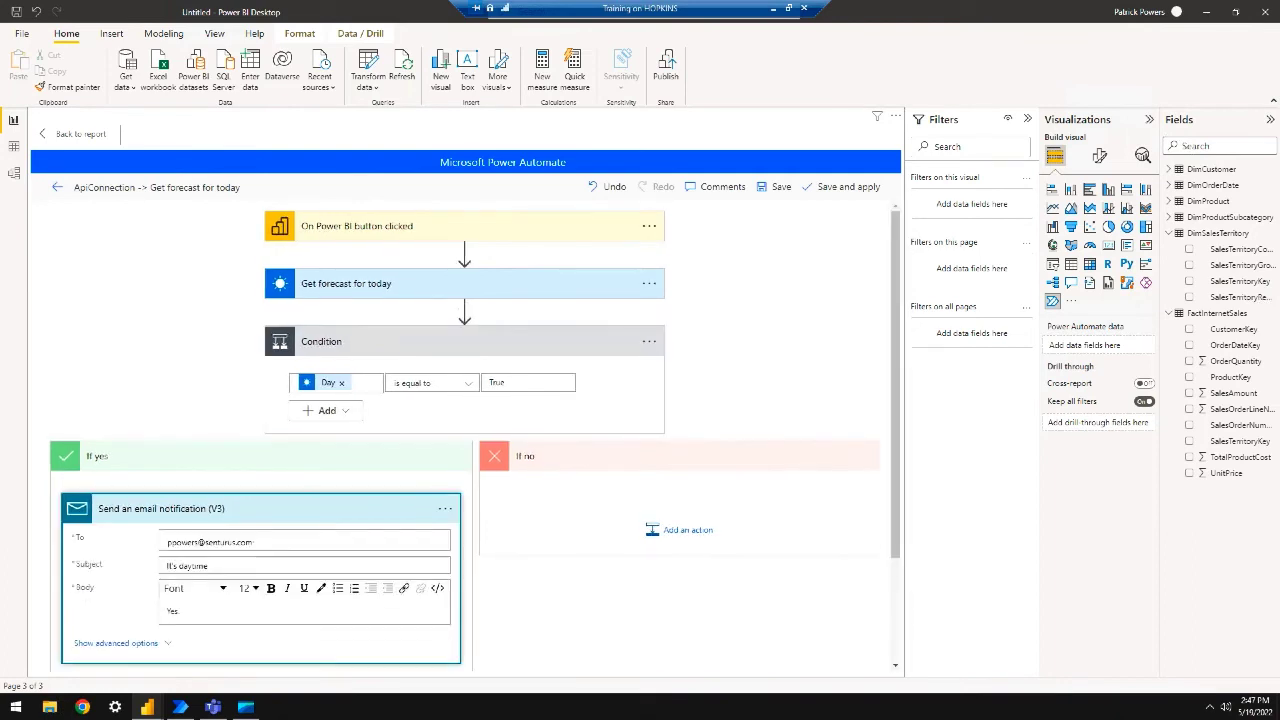
{"action": "left_click", "coordinate": [75, 133]}
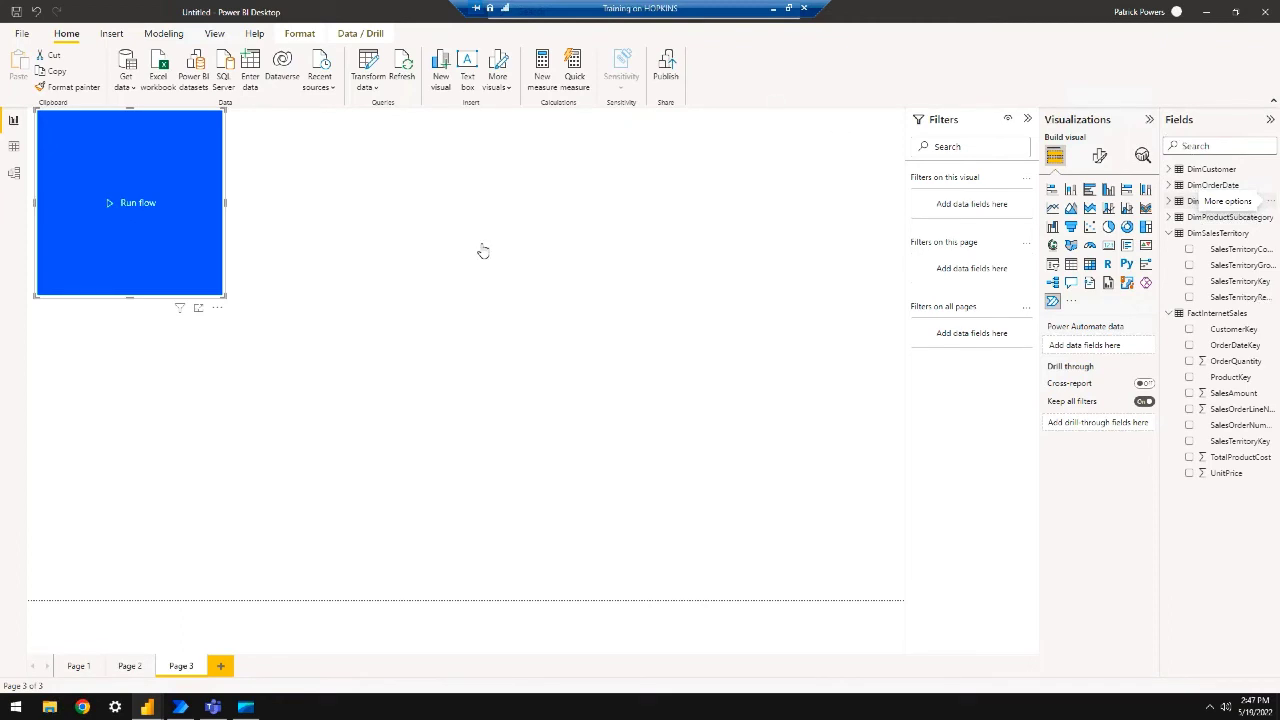
Add Page 4 with a Power Automate button visual and view the Create a task from Power BI flow's details
{"action": "left_click", "coordinate": [222, 667]}
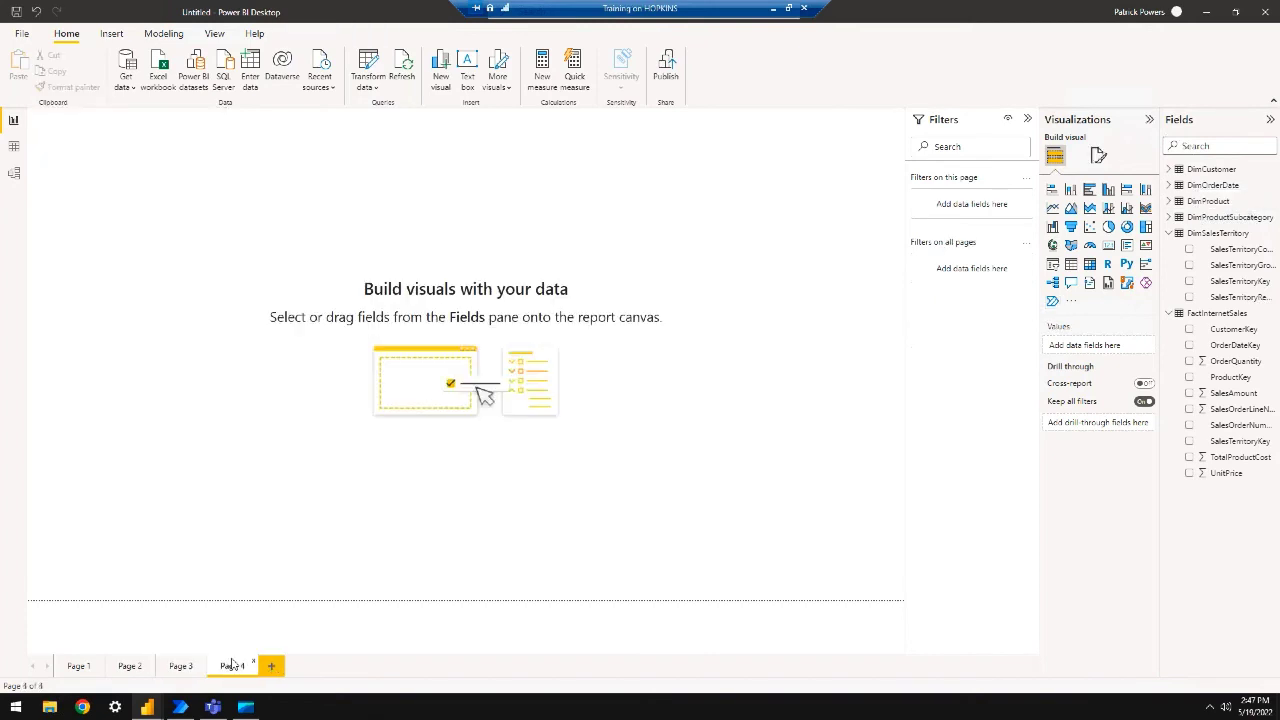
{"action": "left_click", "coordinate": [1053, 302]}
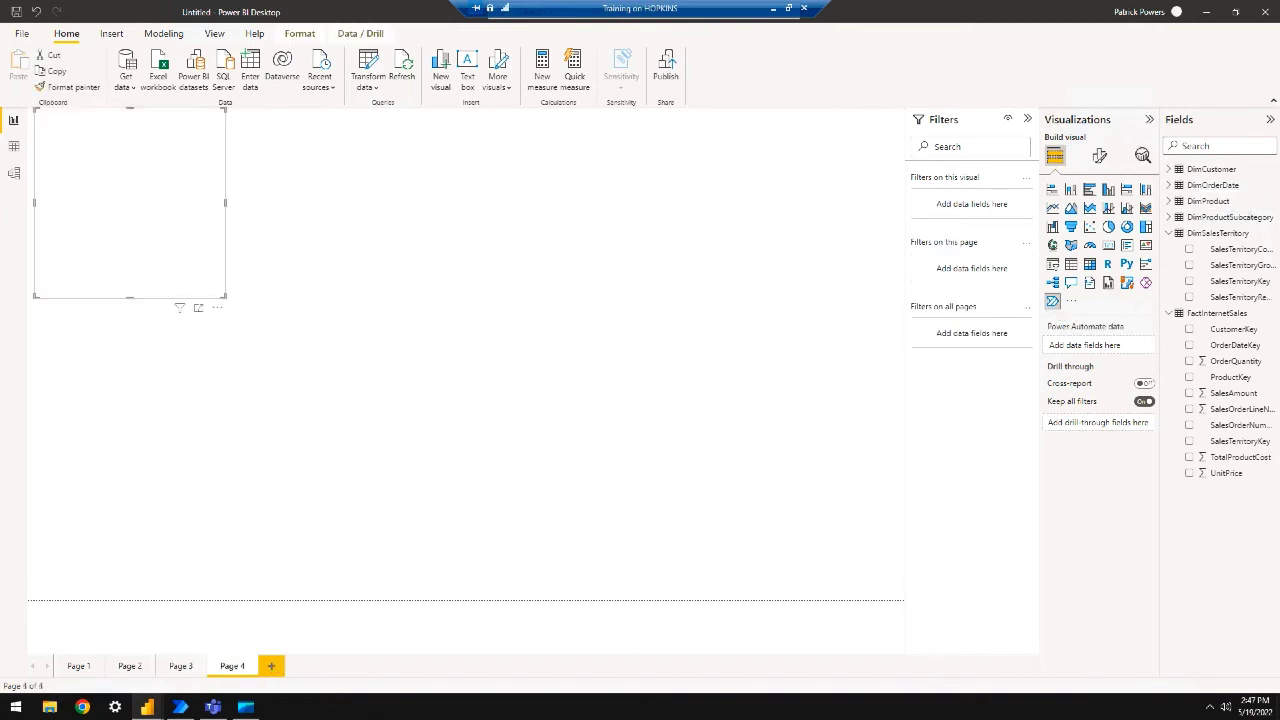
{"action": "left_click", "coordinate": [217, 308]}
{"action": "left_click", "coordinate": [264, 323]}
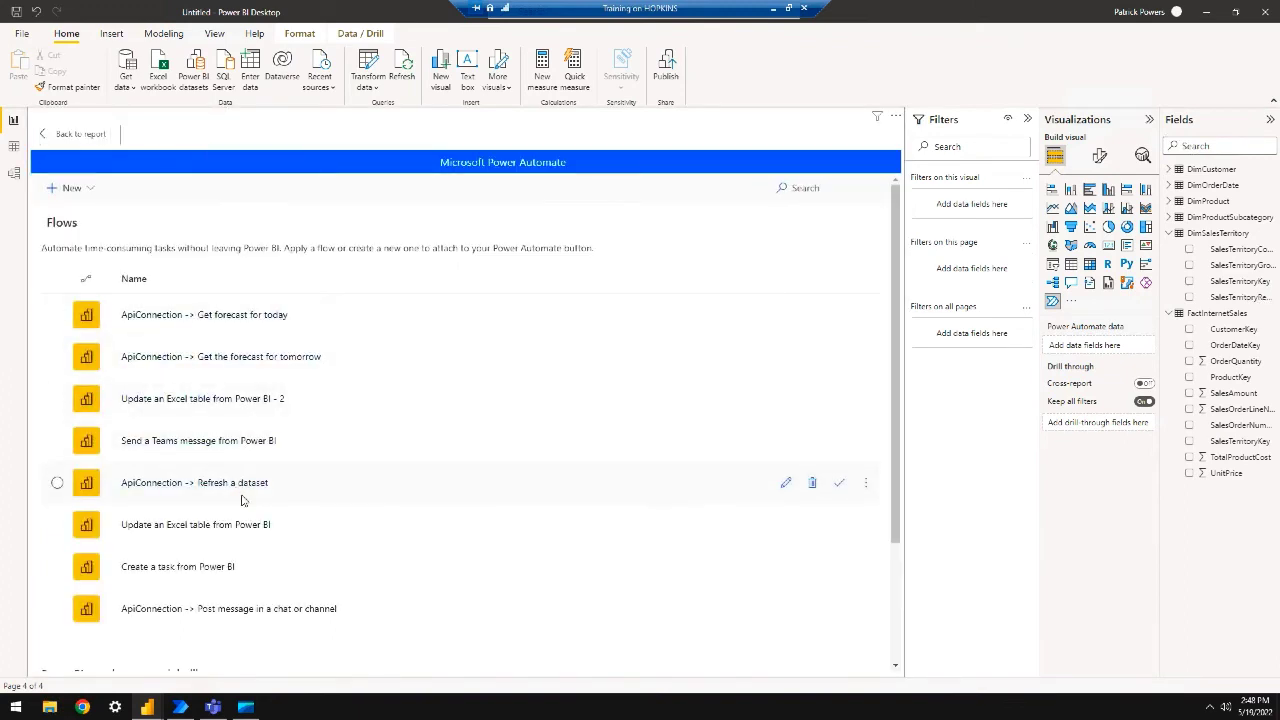
{"action": "left_click", "coordinate": [209, 570]}
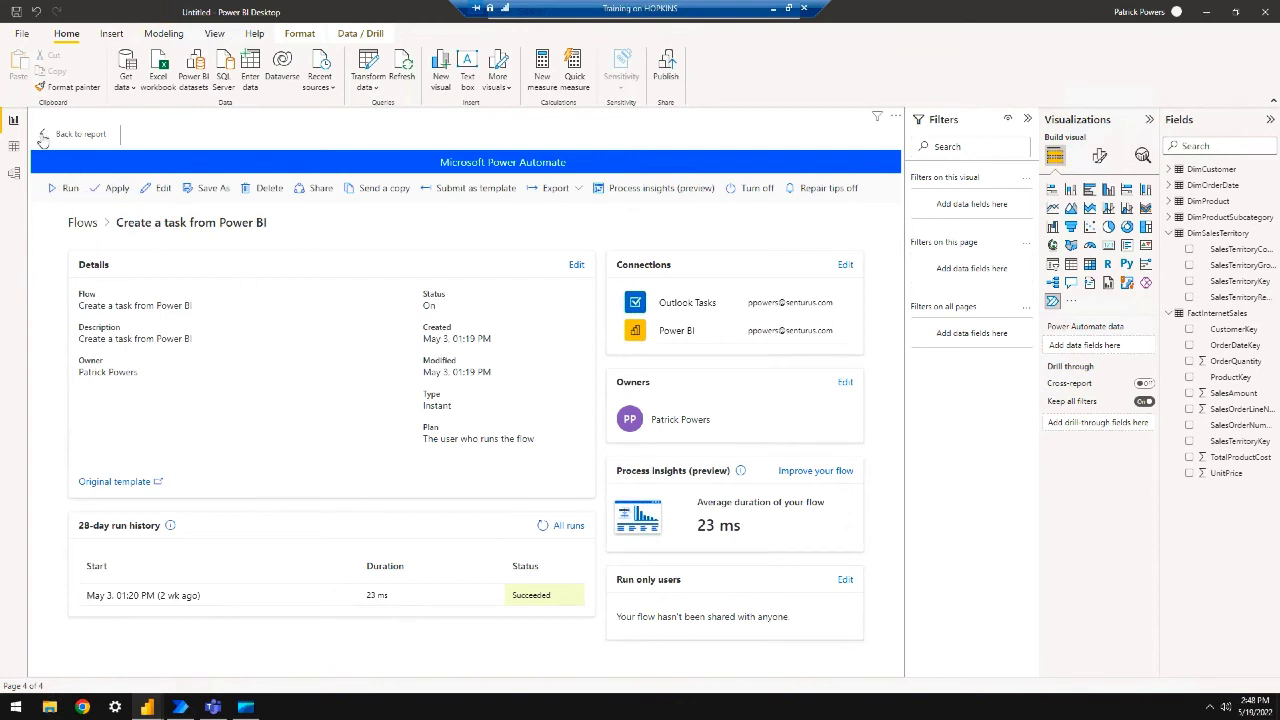
Back on the report, reopen the button's flow setup and edit the Create a task from Power BI flow
{"action": "left_click", "coordinate": [43, 137]}
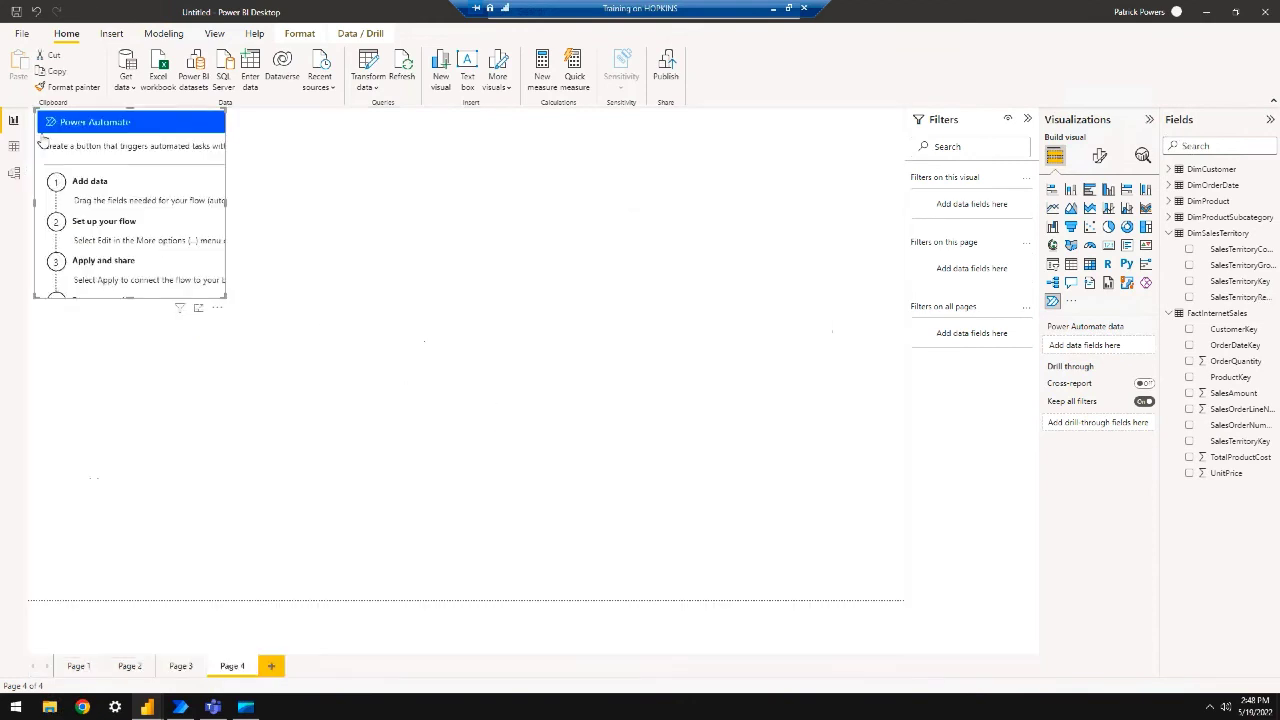
{"action": "left_click", "coordinate": [215, 315]}
{"action": "left_click", "coordinate": [247, 326]}
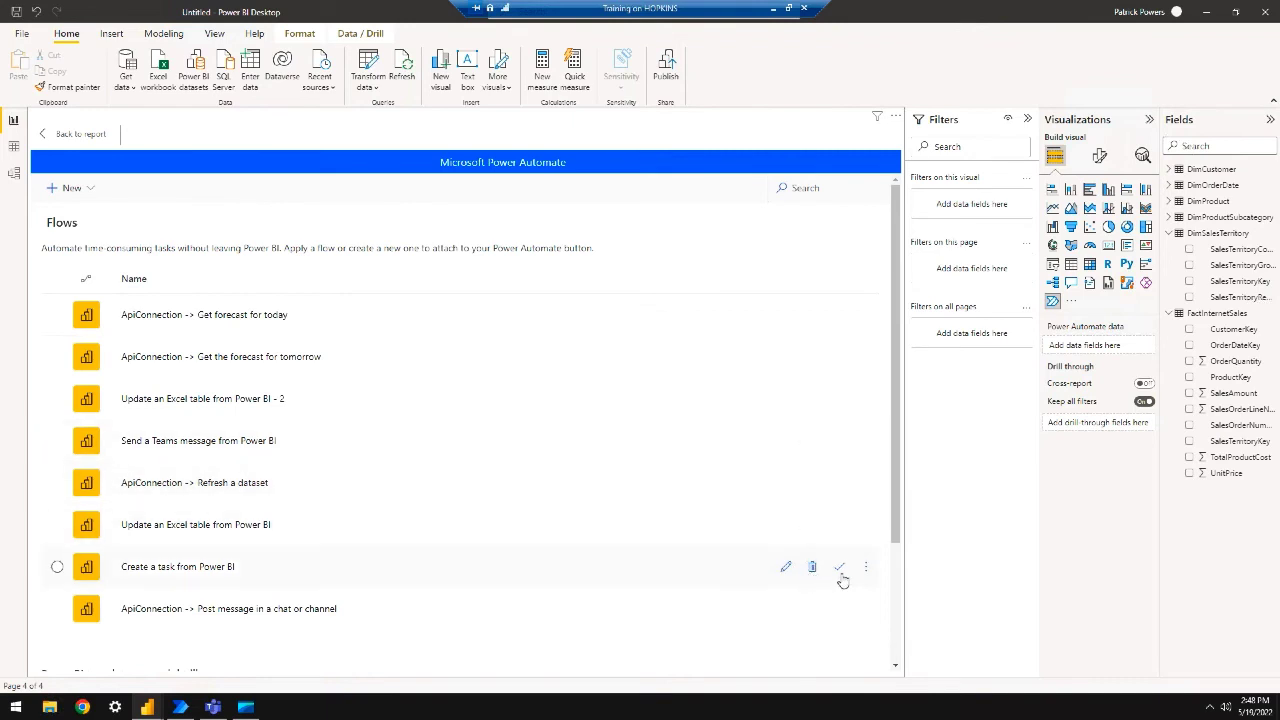
{"action": "left_click", "coordinate": [786, 568]}
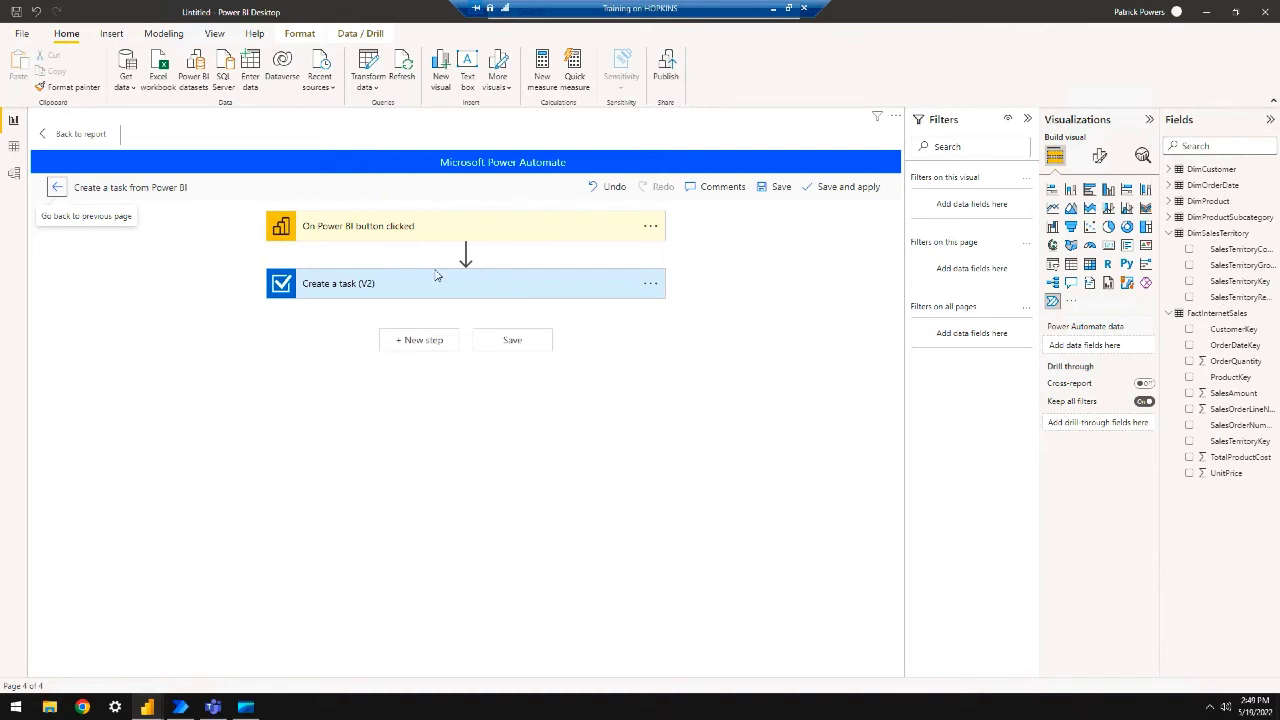
Expand the Create a task (V2) step and review its advanced options
{"action": "left_click", "coordinate": [473, 290]}
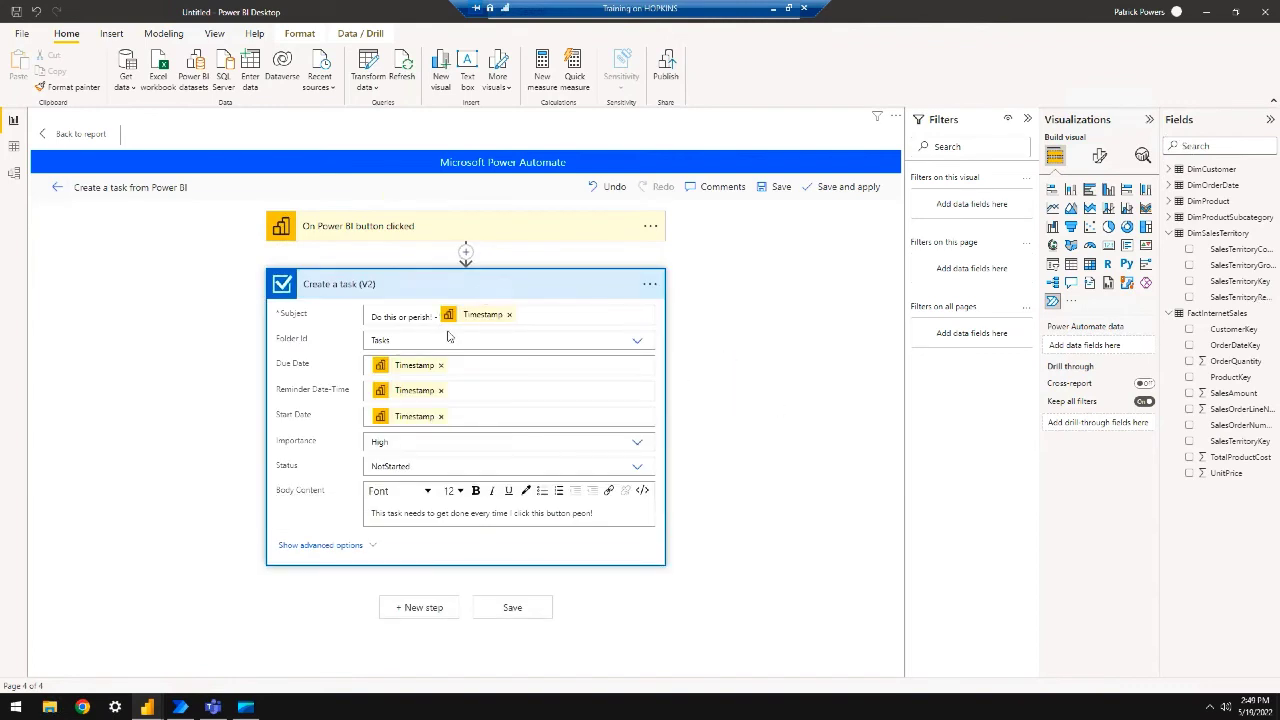
{"action": "left_click", "coordinate": [352, 547]}
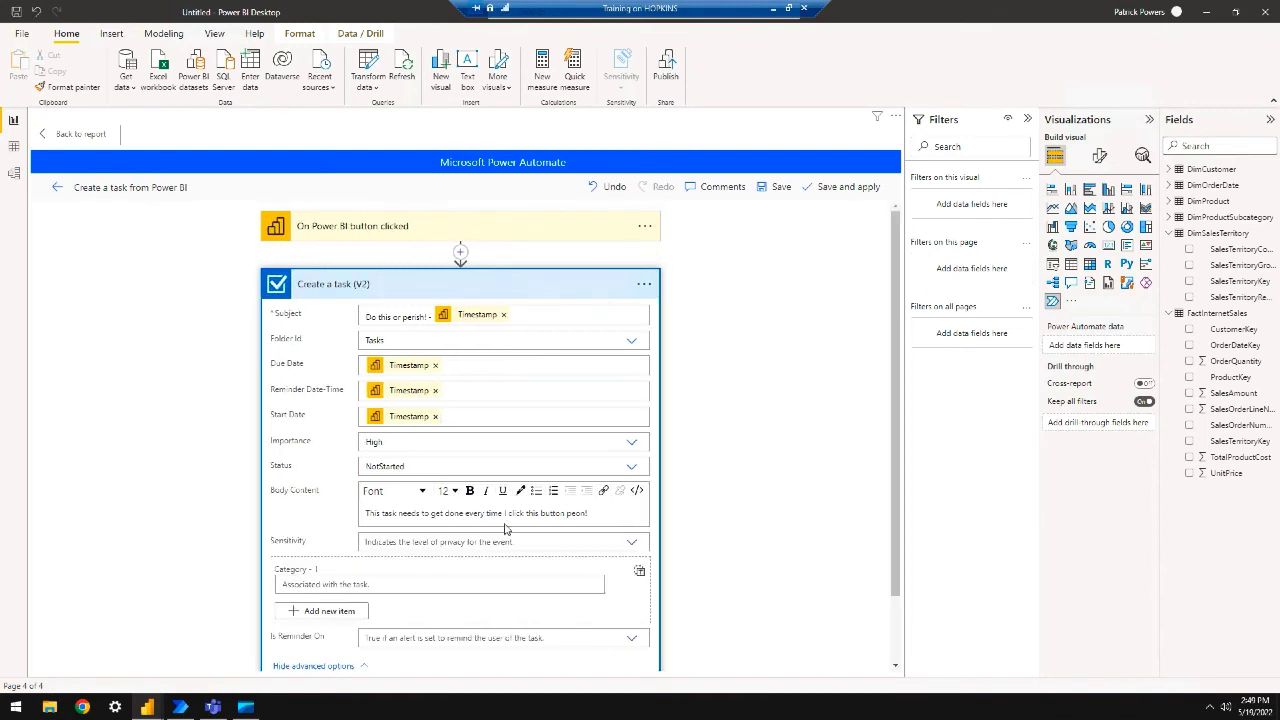
{"action": "scroll", "coordinate": [680, 543], "scroll_direction": "down", "scroll_amount": 2}
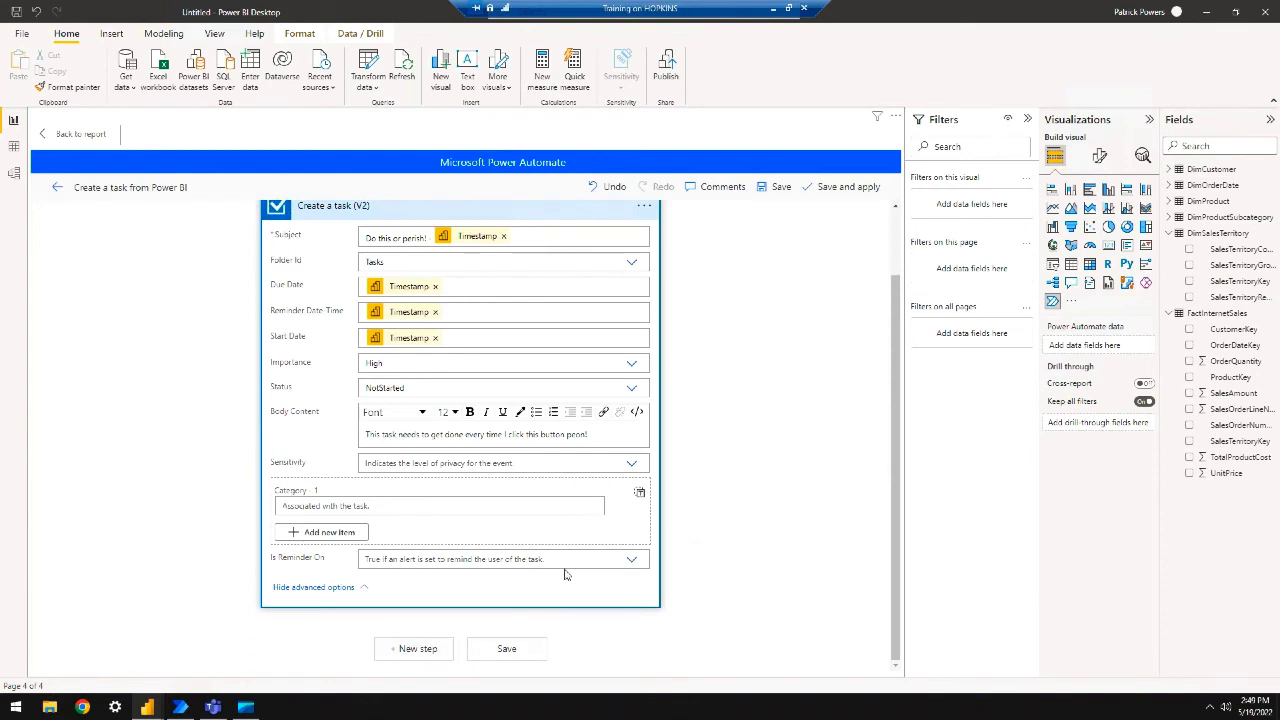
{"action": "scroll", "coordinate": [567, 564], "scroll_direction": "up", "scroll_amount": 2}
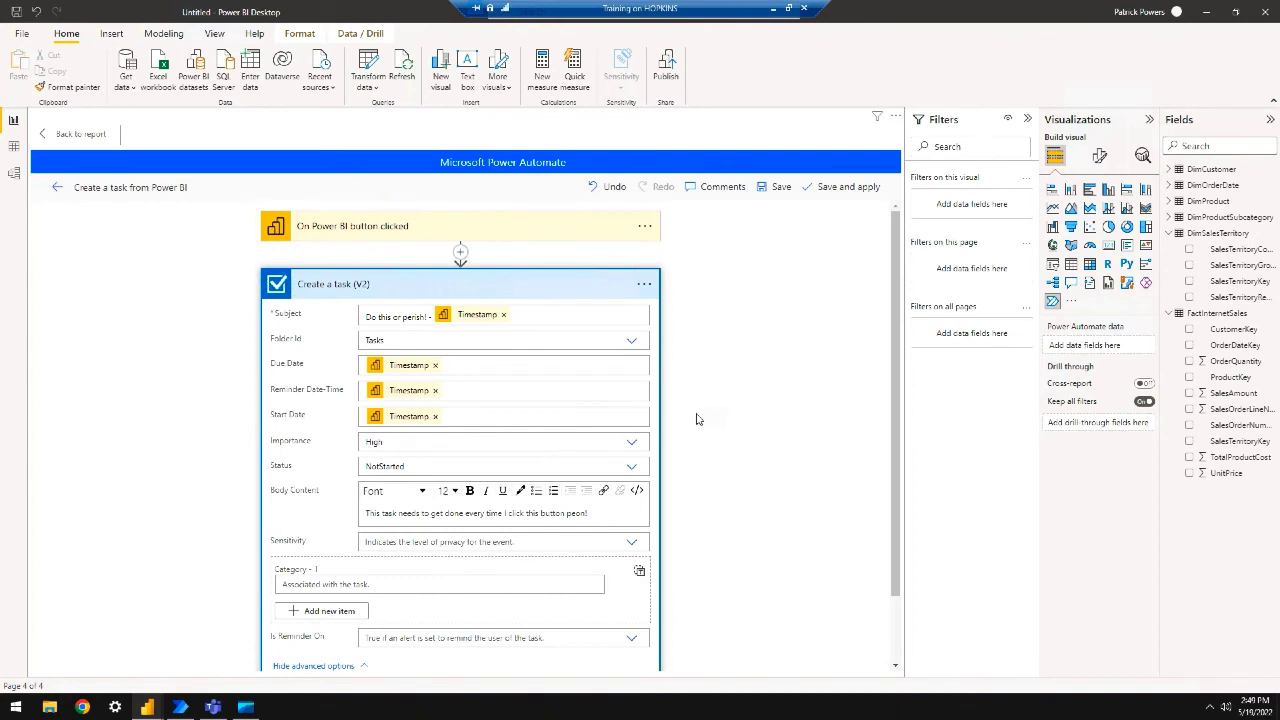
{"action": "scroll", "coordinate": [697, 419], "scroll_direction": "down", "scroll_amount": 2}
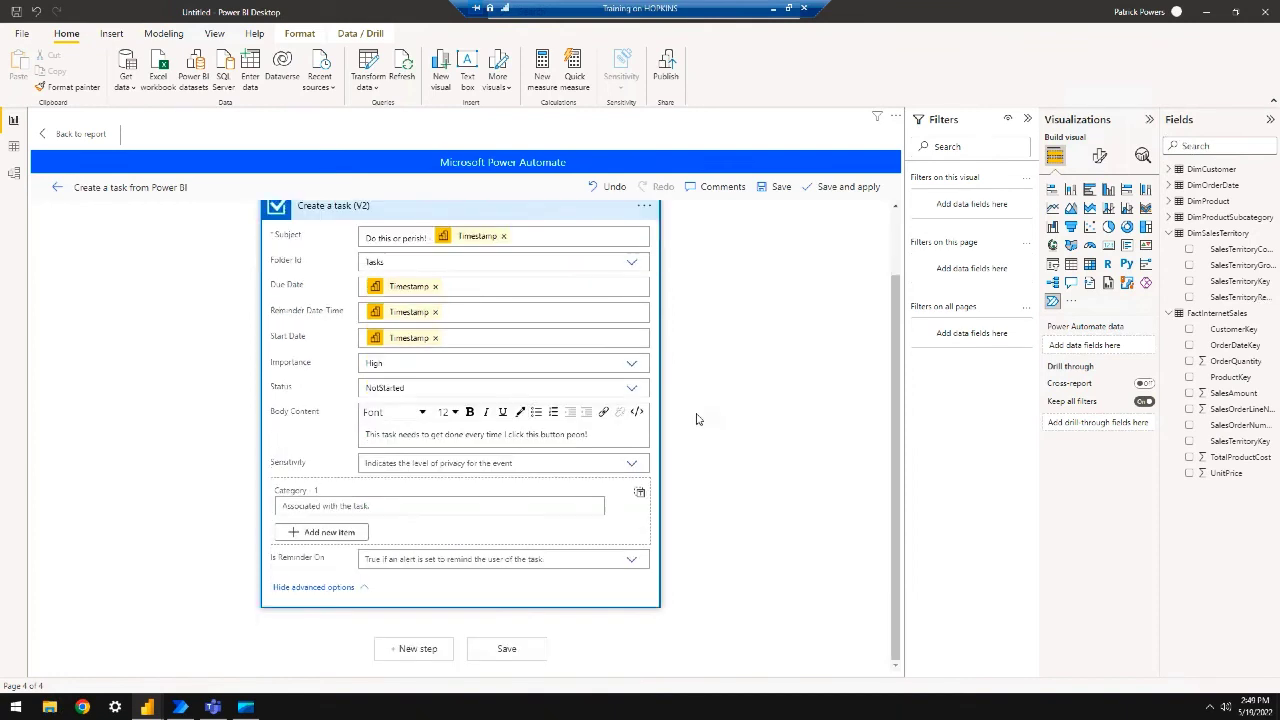
Save the task flow, apply it to the Page 4 button, and return to the report
{"action": "left_click", "coordinate": [500, 649]}
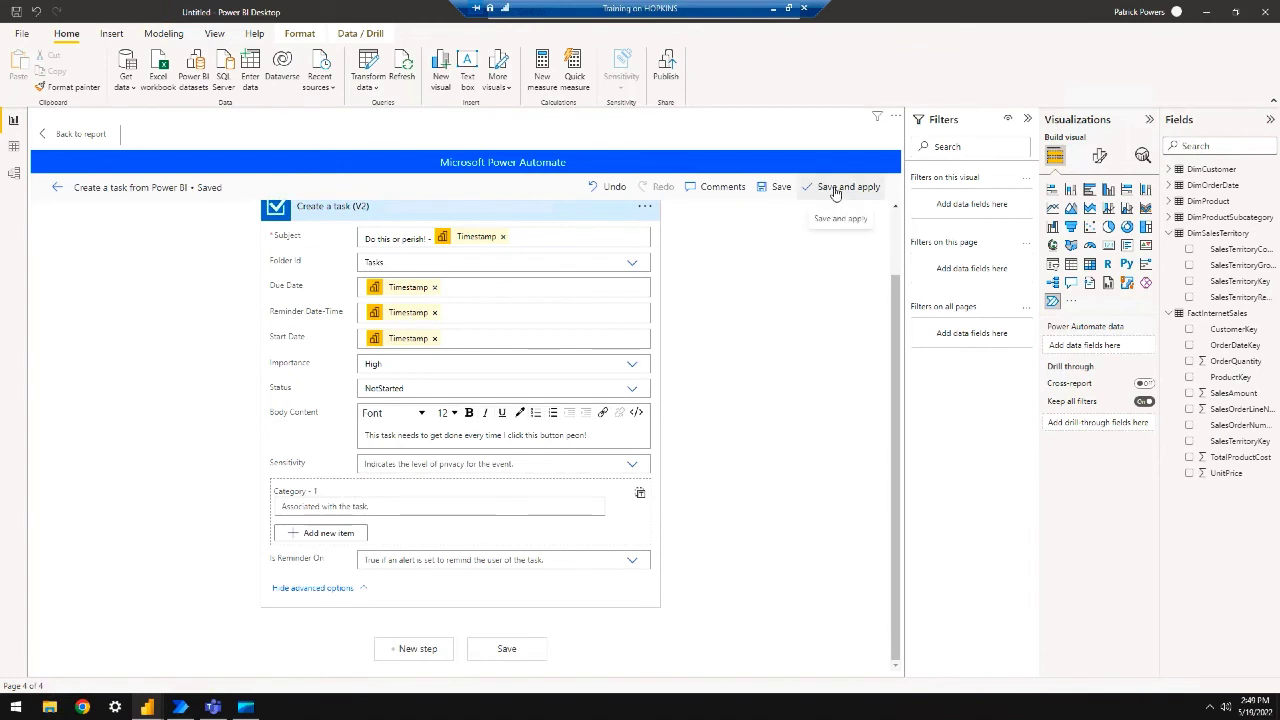
{"action": "left_click", "coordinate": [836, 188]}
{"action": "left_click", "coordinate": [78, 135]}
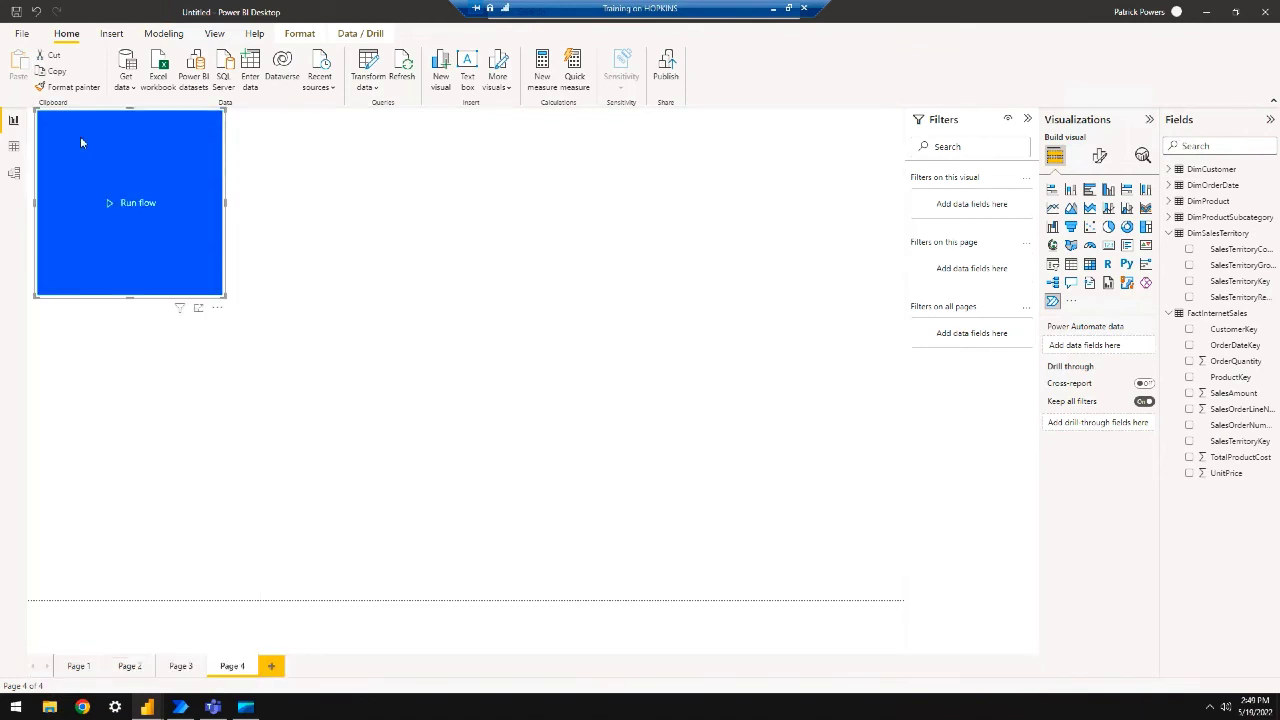
Trigger the task flow from the Page 4 Run flow button and bring the Outlook Tasks window into view
{"action": "left_click", "coordinate": [186, 179], "text": "ctrl"}
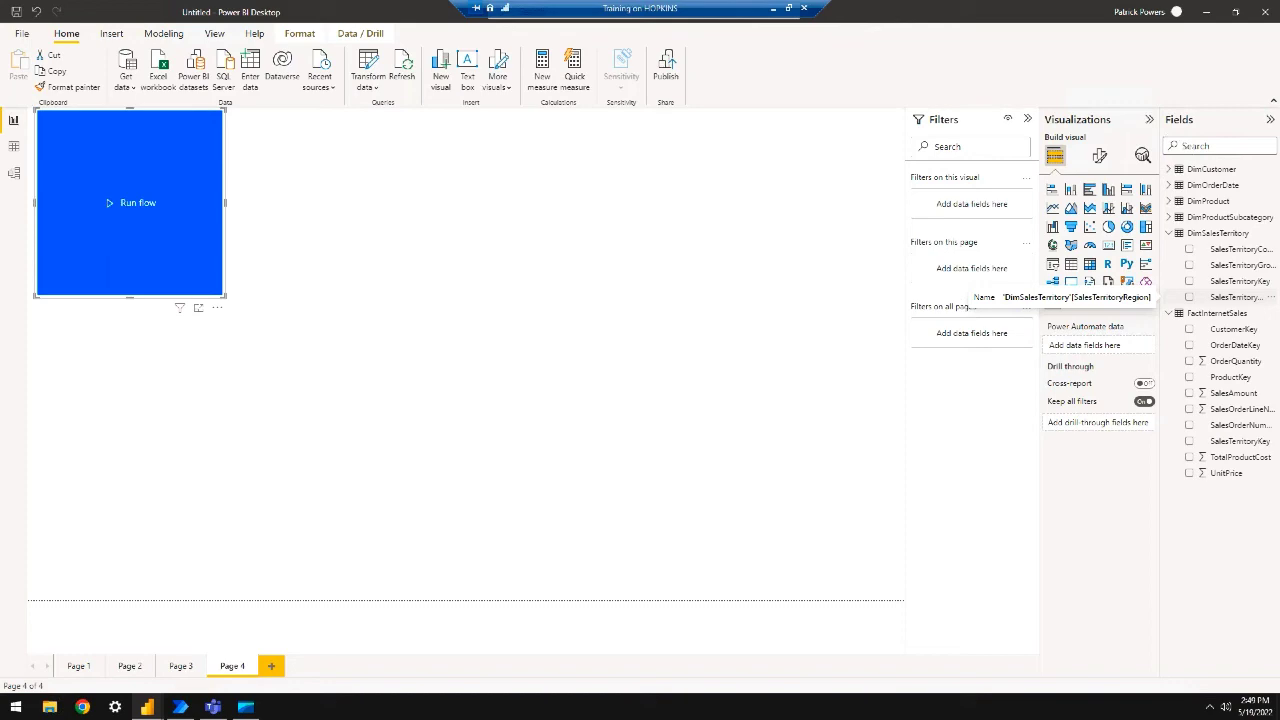
{"action": "left_click_drag", "start_coordinate": [1279, 20], "coordinate": [611, 84]}
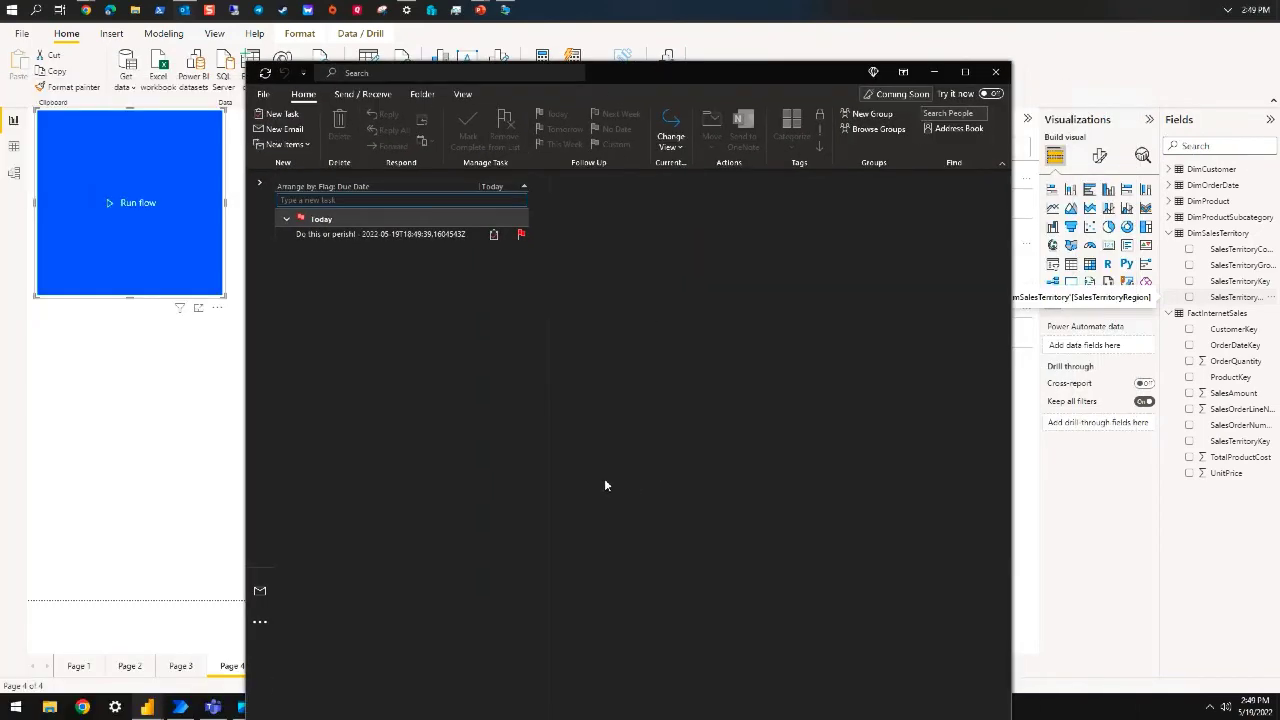
Inspect the new high-priority 'Do this or perish!' task, then move Outlook off screen
{"action": "left_click", "coordinate": [421, 233]}
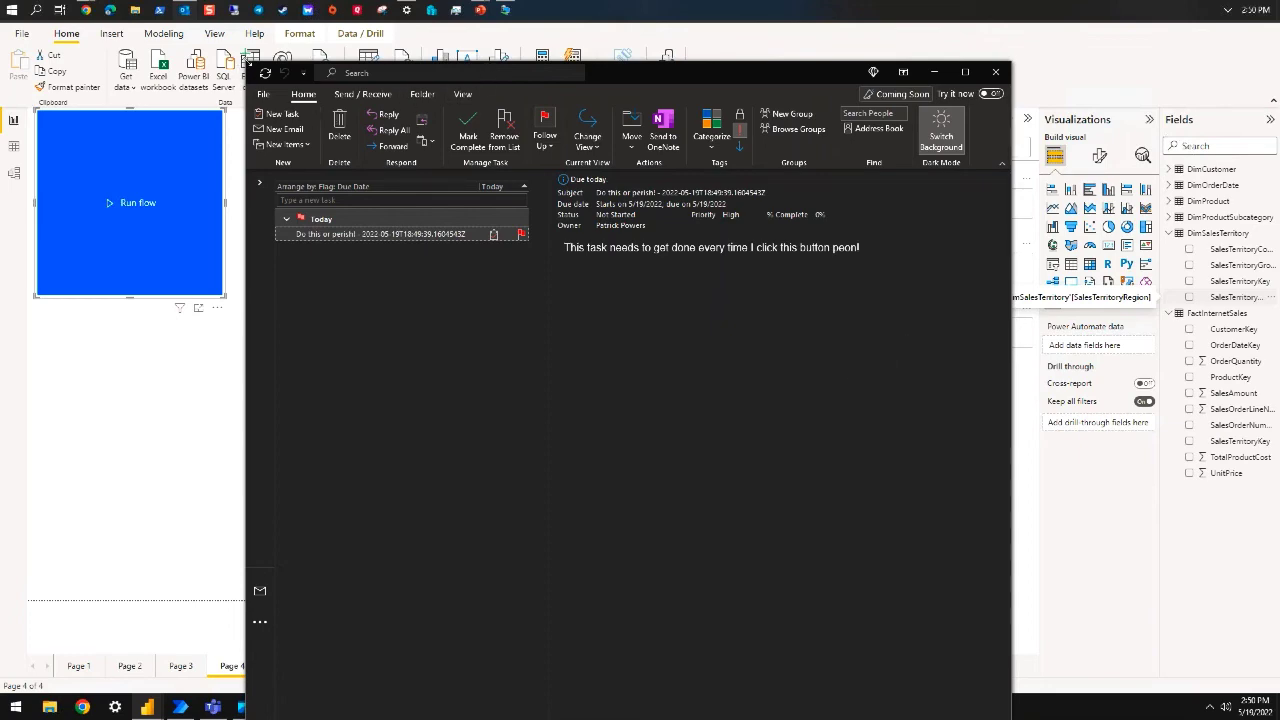
{"action": "left_click_drag", "start_coordinate": [596, 74], "coordinate": [1279, 74]}
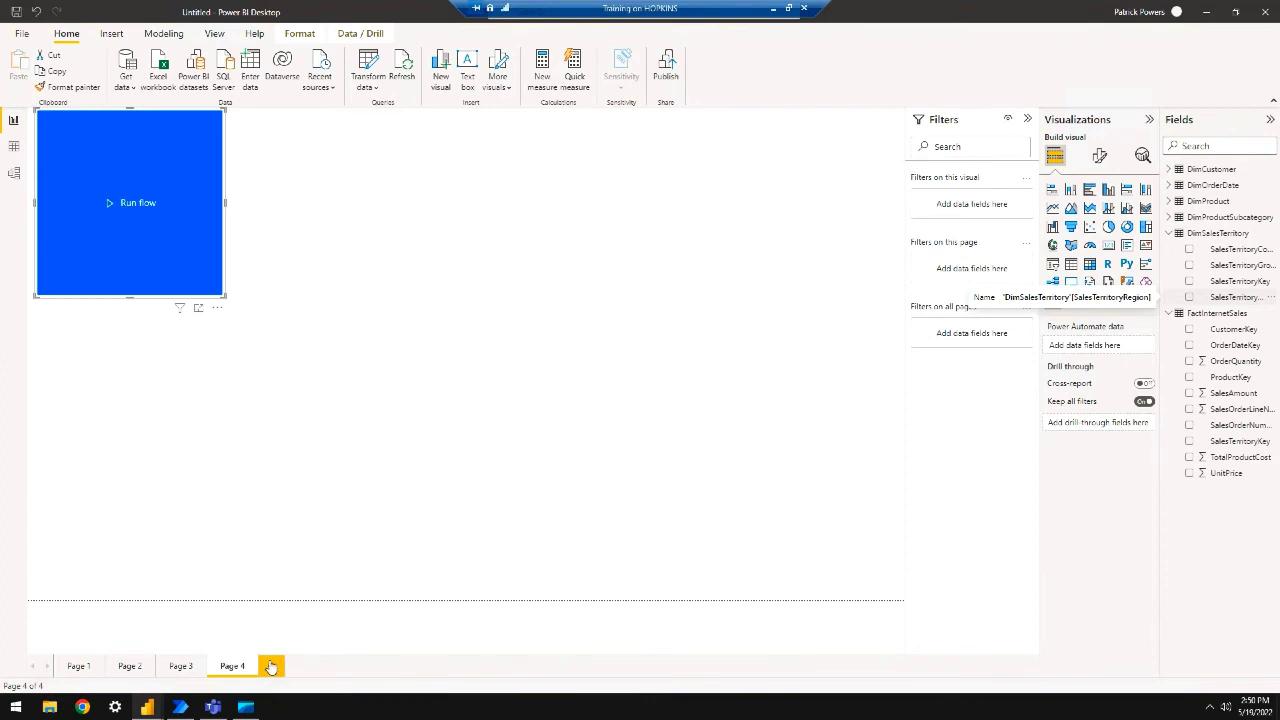
Start a new instant cloud flow from the Run flow button's editing view
{"action": "left_click", "coordinate": [217, 308]}
{"action": "left_click", "coordinate": [238, 327]}
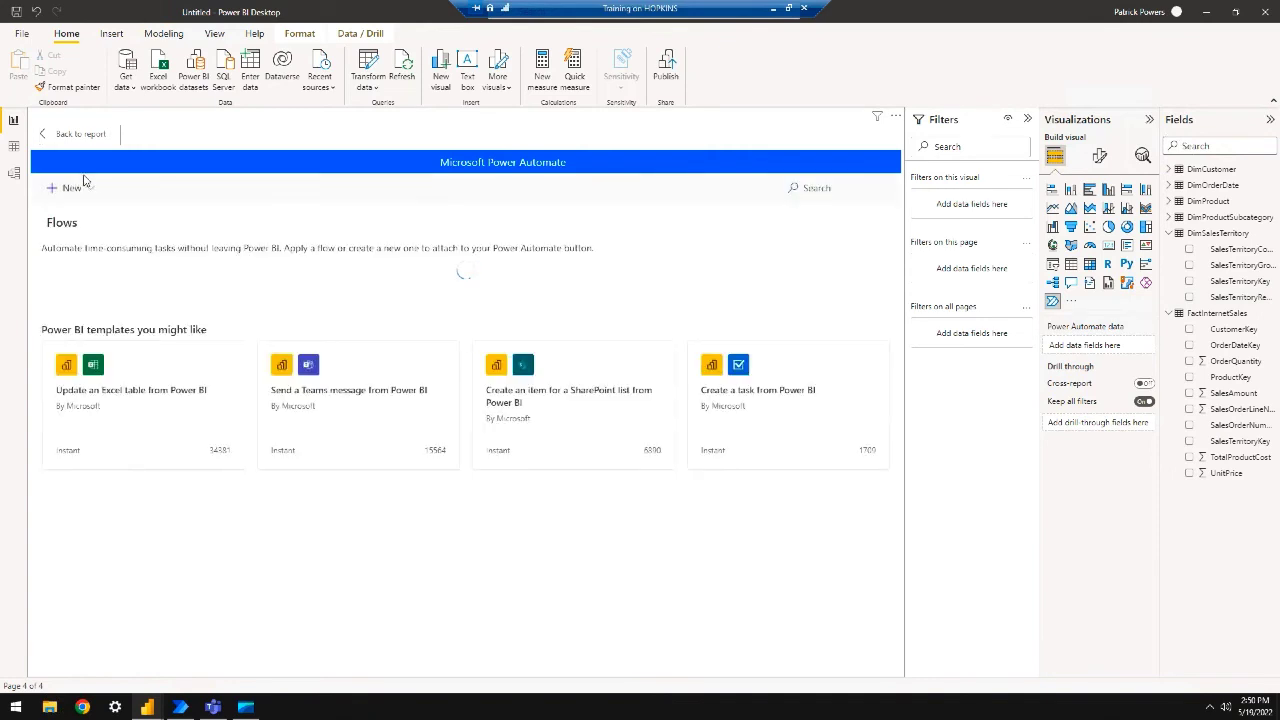
{"action": "left_click", "coordinate": [82, 193]}
{"action": "left_click", "coordinate": [76, 263]}
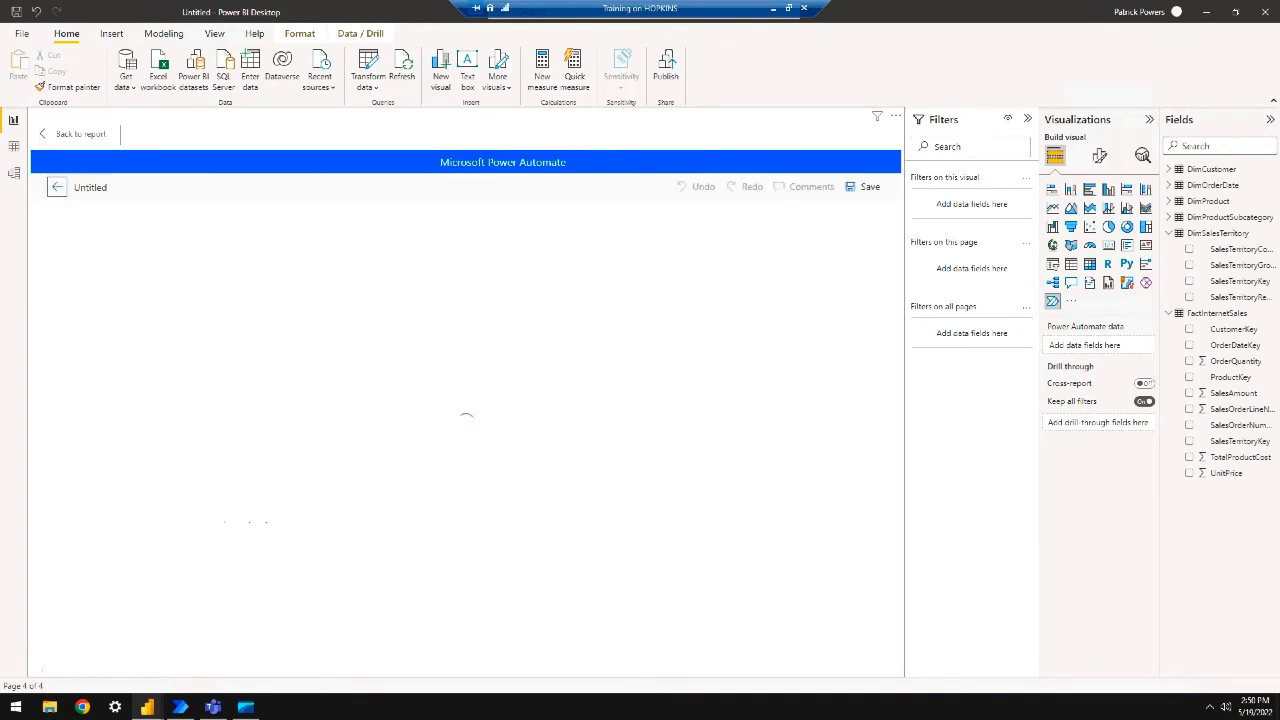
Add a step after the Power BI button trigger, search connectors for 'power bi', and browse its actions
{"action": "left_click", "coordinate": [438, 345]}
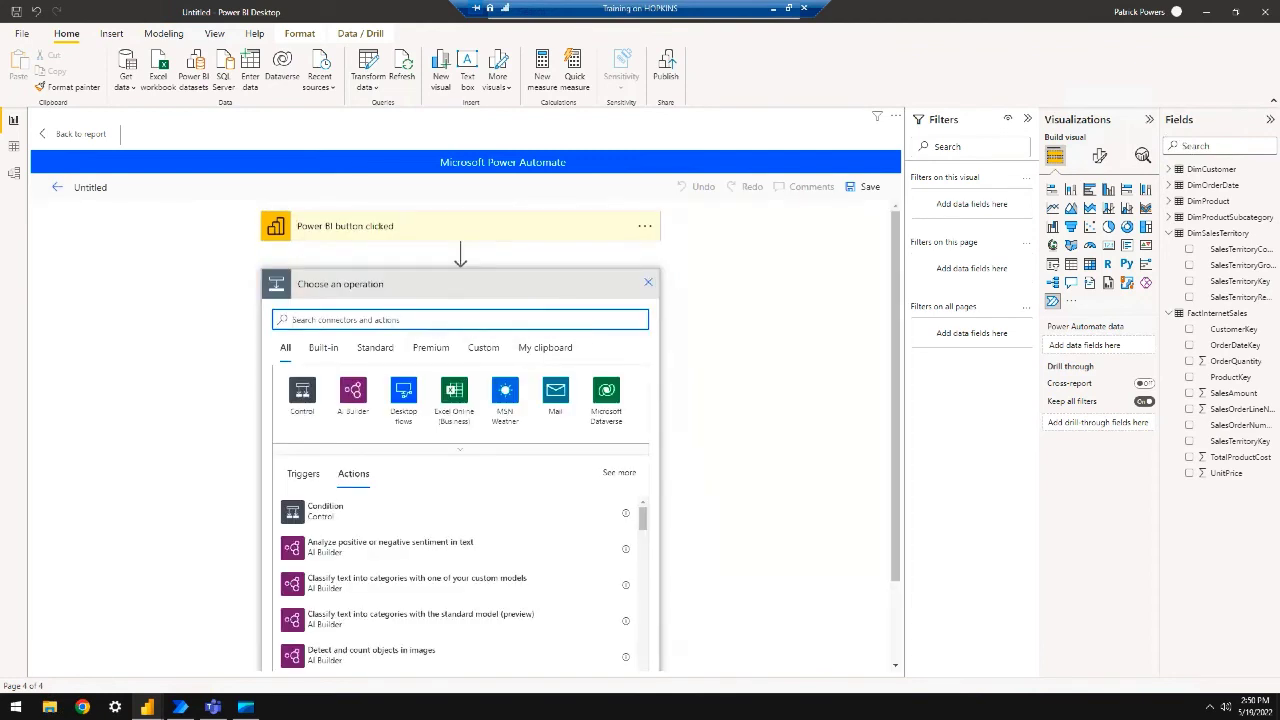
{"action": "left_click", "coordinate": [449, 452]}
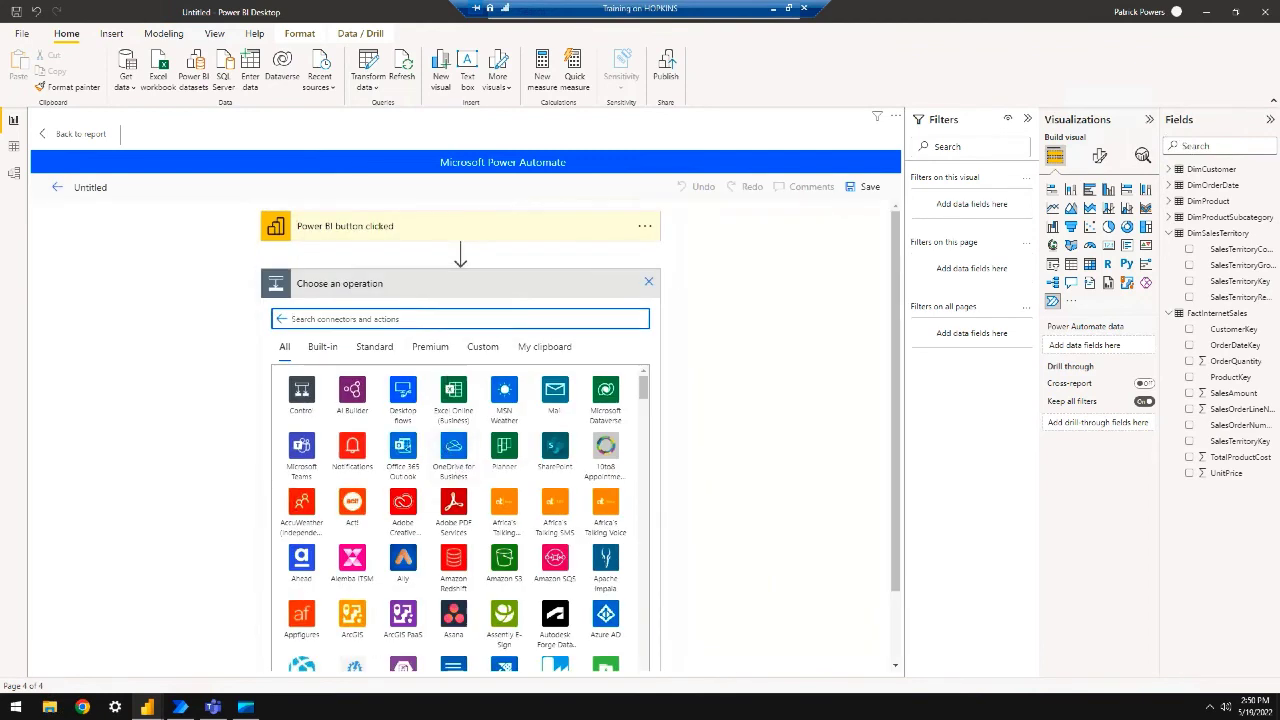
{"action": "type", "text": "power"}
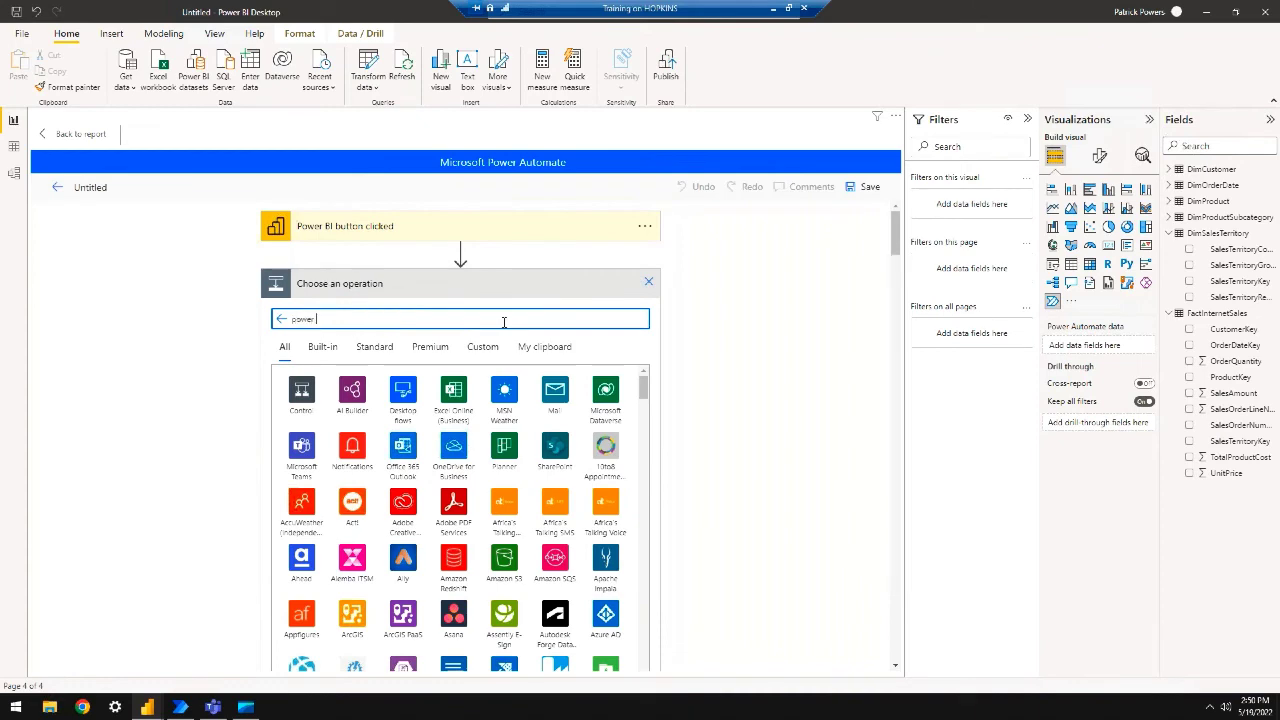
{"action": "type", "text": " bi"}
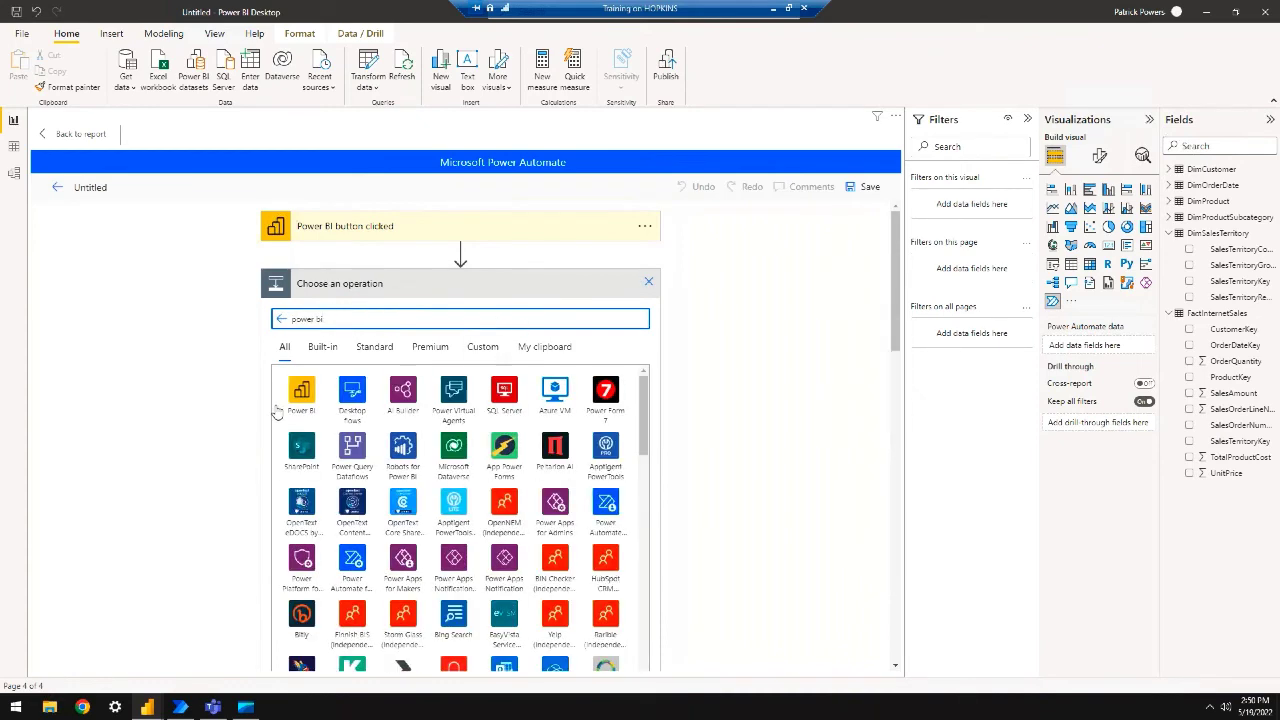
{"action": "left_click", "coordinate": [313, 386]}
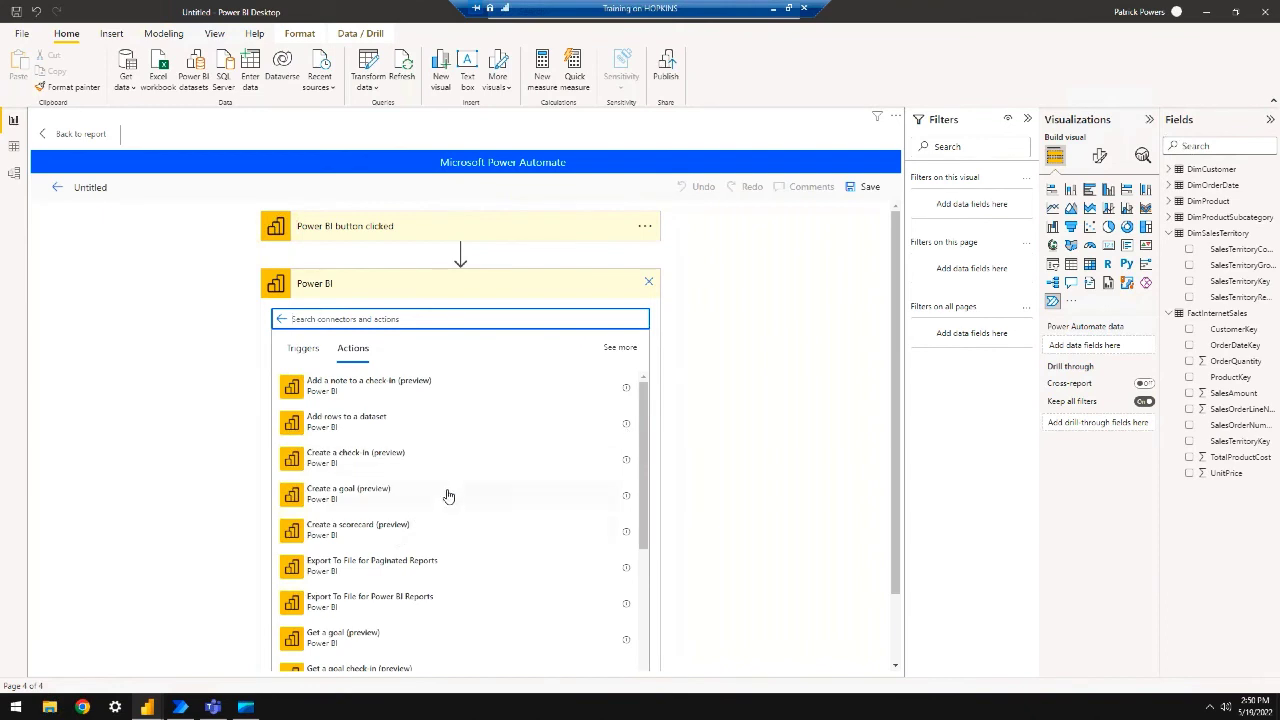
{"action": "scroll", "coordinate": [448, 496], "scroll_direction": "down", "scroll_amount": 1}
{"action": "scroll", "coordinate": [448, 496], "scroll_direction": "down", "scroll_amount": 3}
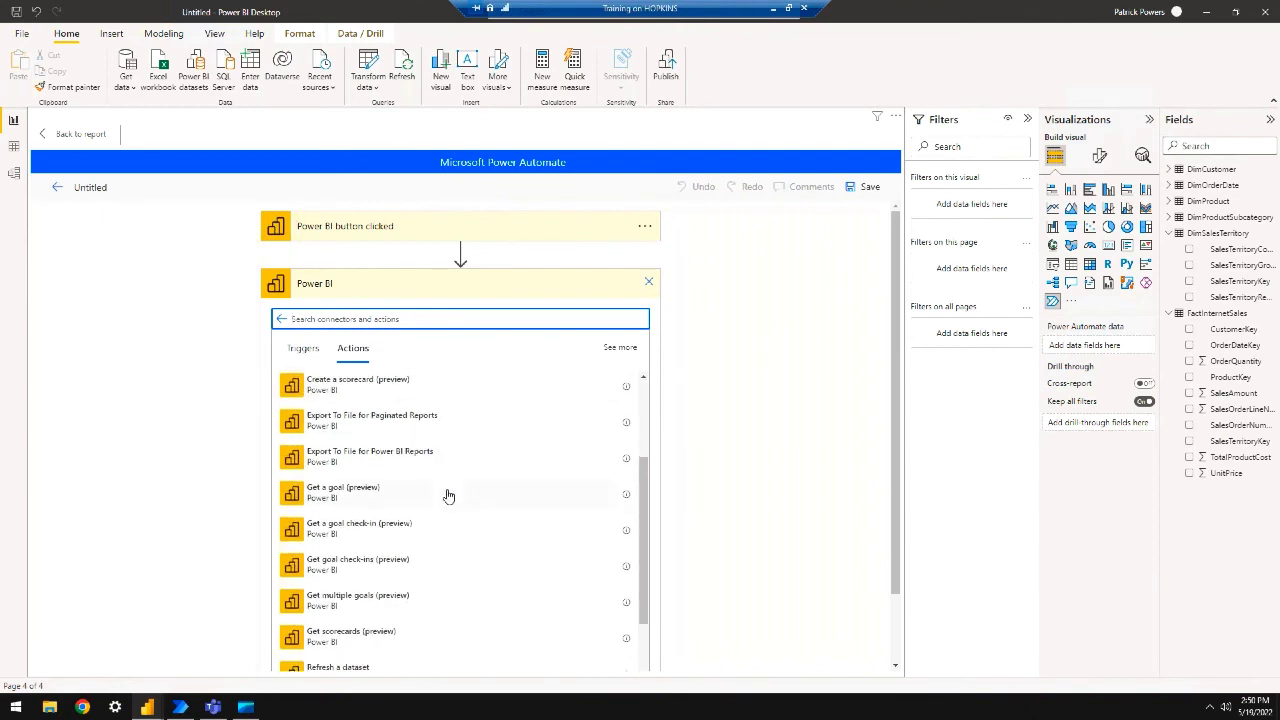
{"action": "scroll", "coordinate": [448, 496], "scroll_direction": "down", "scroll_amount": 1}
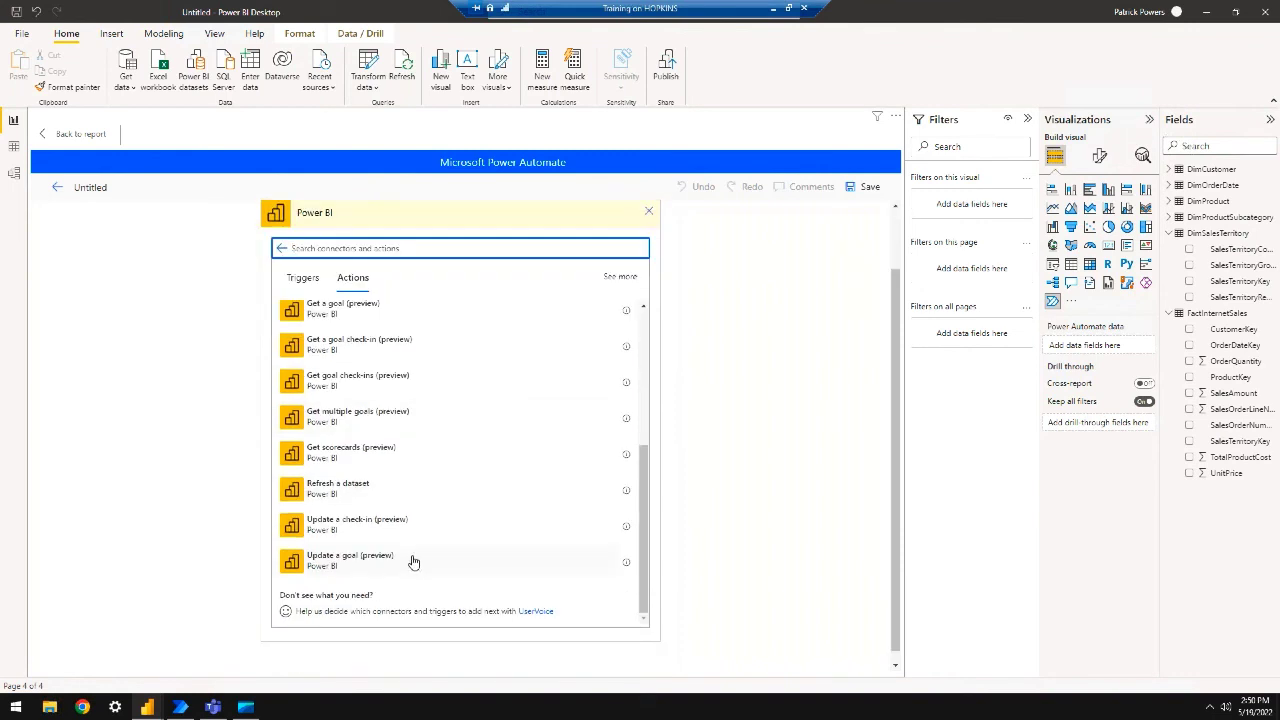
{"action": "scroll", "coordinate": [413, 529], "scroll_direction": "up", "scroll_amount": 4}
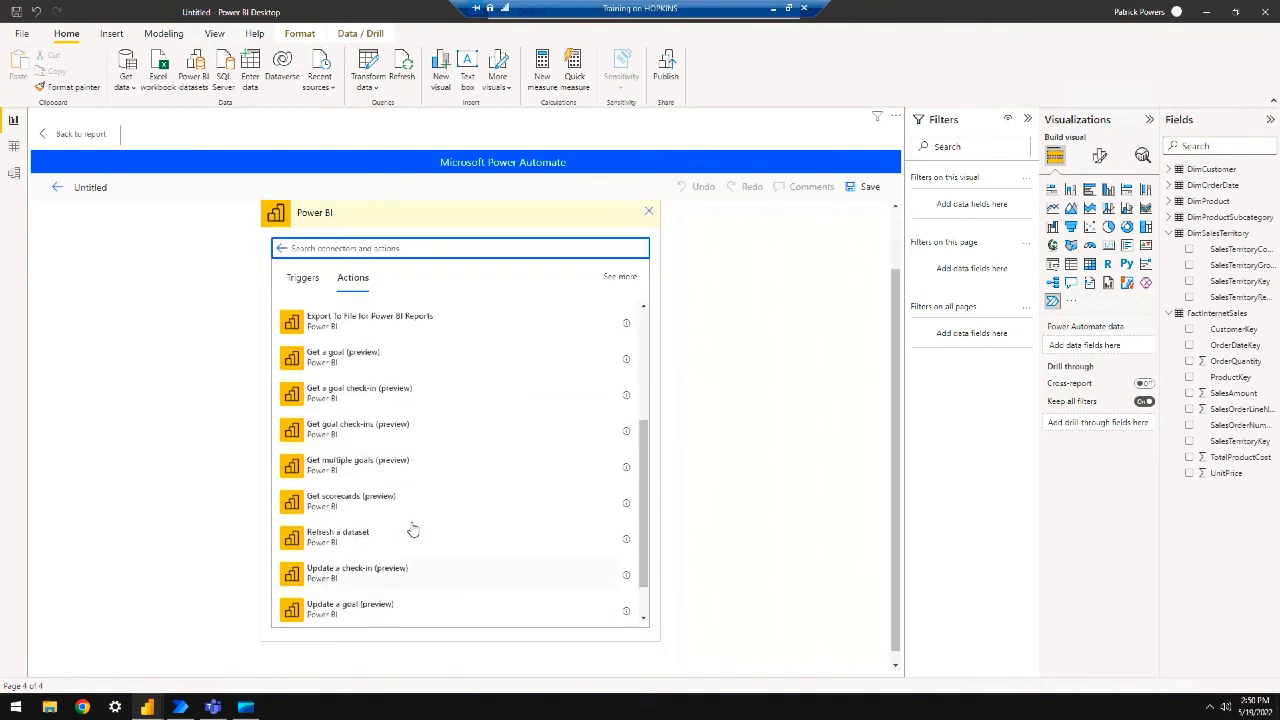
{"action": "scroll", "coordinate": [460, 470], "scroll_direction": "up", "scroll_amount": 2}
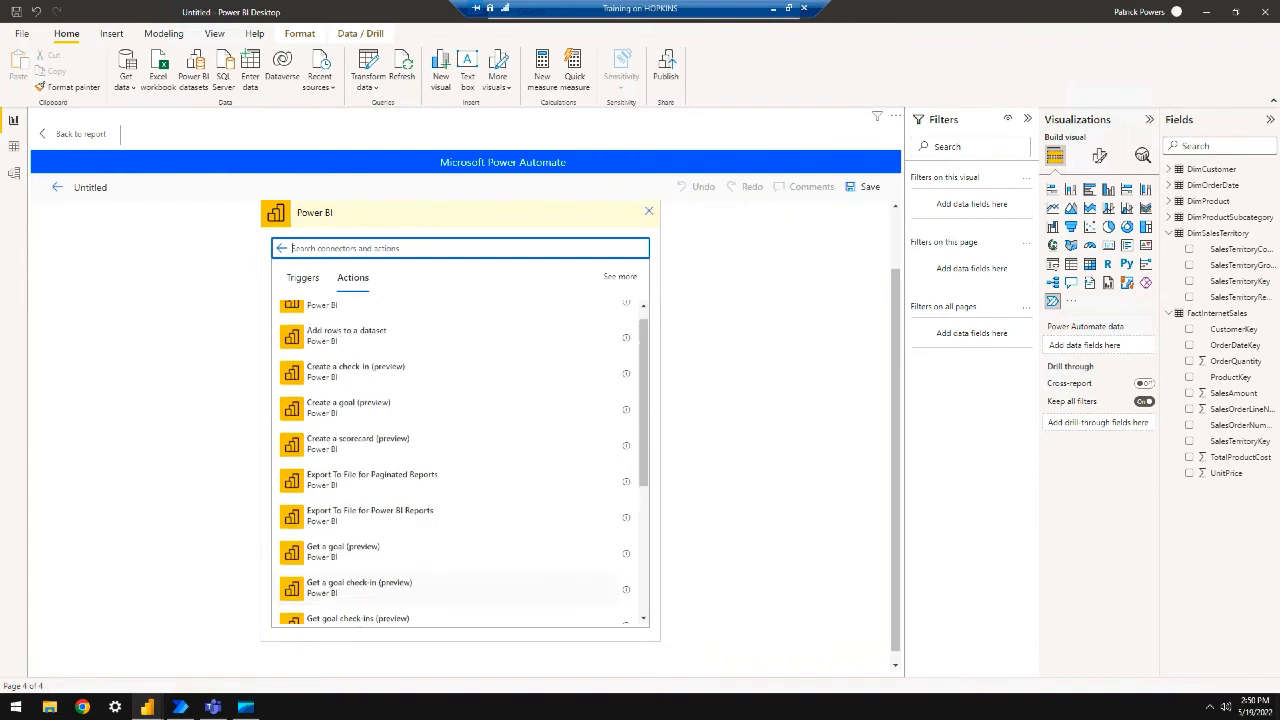
{"action": "scroll", "coordinate": [460, 470], "scroll_direction": "up", "scroll_amount": 1}
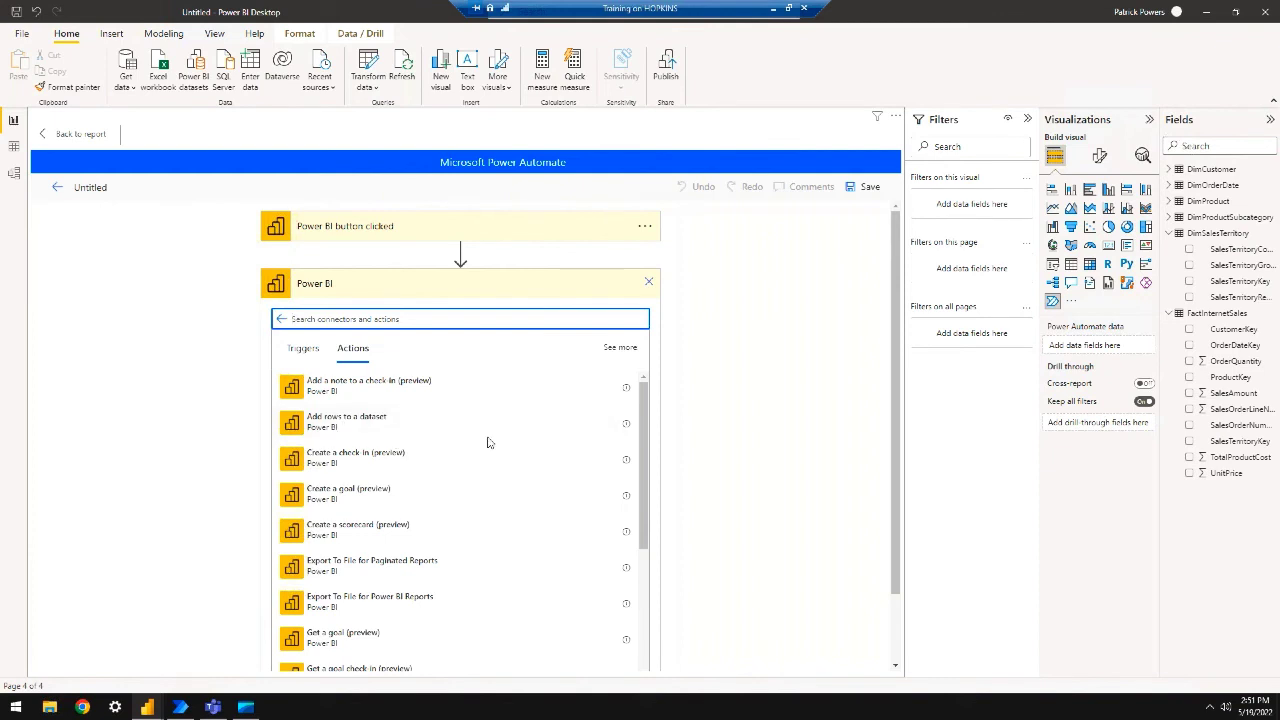
{"action": "left_click", "coordinate": [281, 319]}
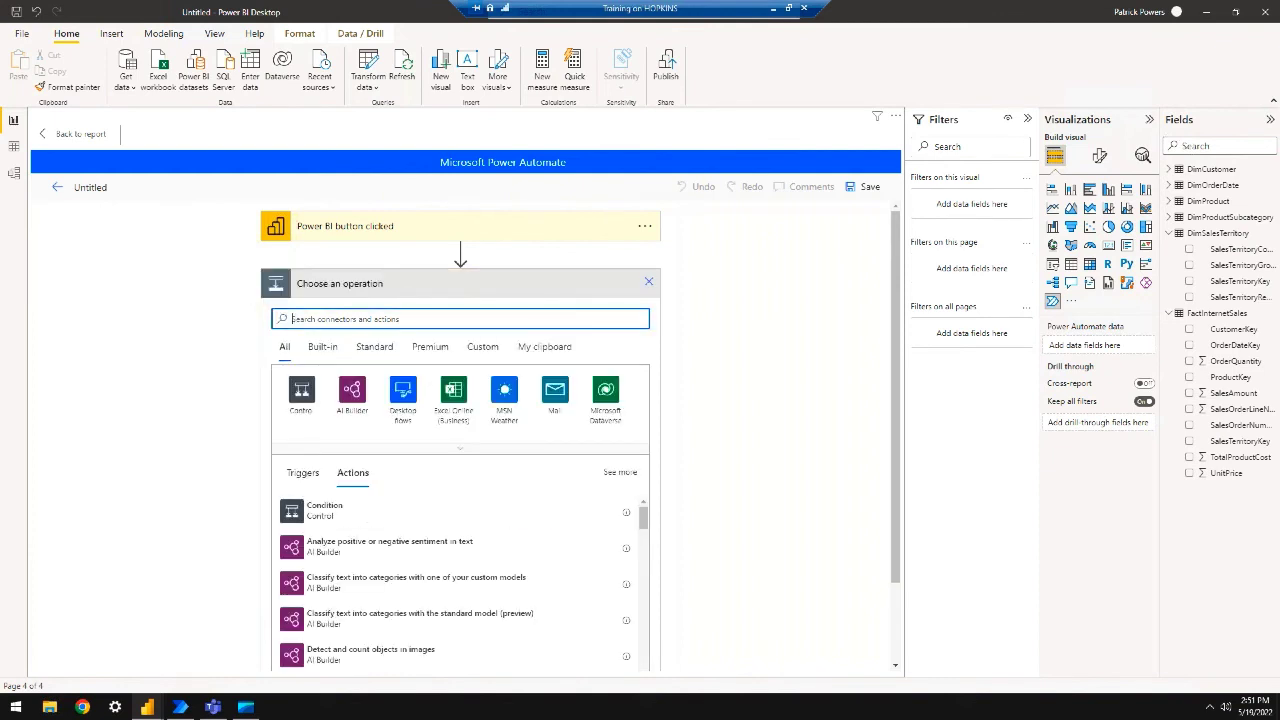
Expand the full list of connectors and scroll down through it
{"action": "left_click", "coordinate": [466, 451]}
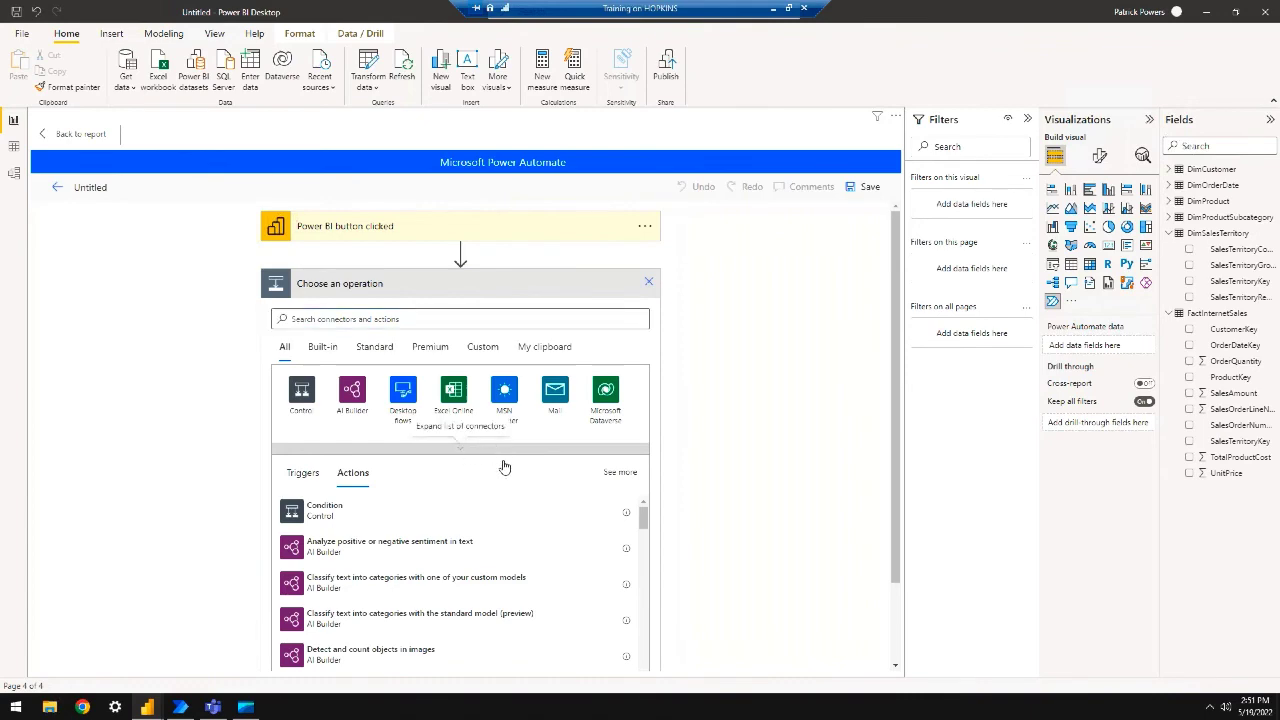
{"action": "scroll", "coordinate": [505, 468], "scroll_direction": "down", "scroll_amount": 10}
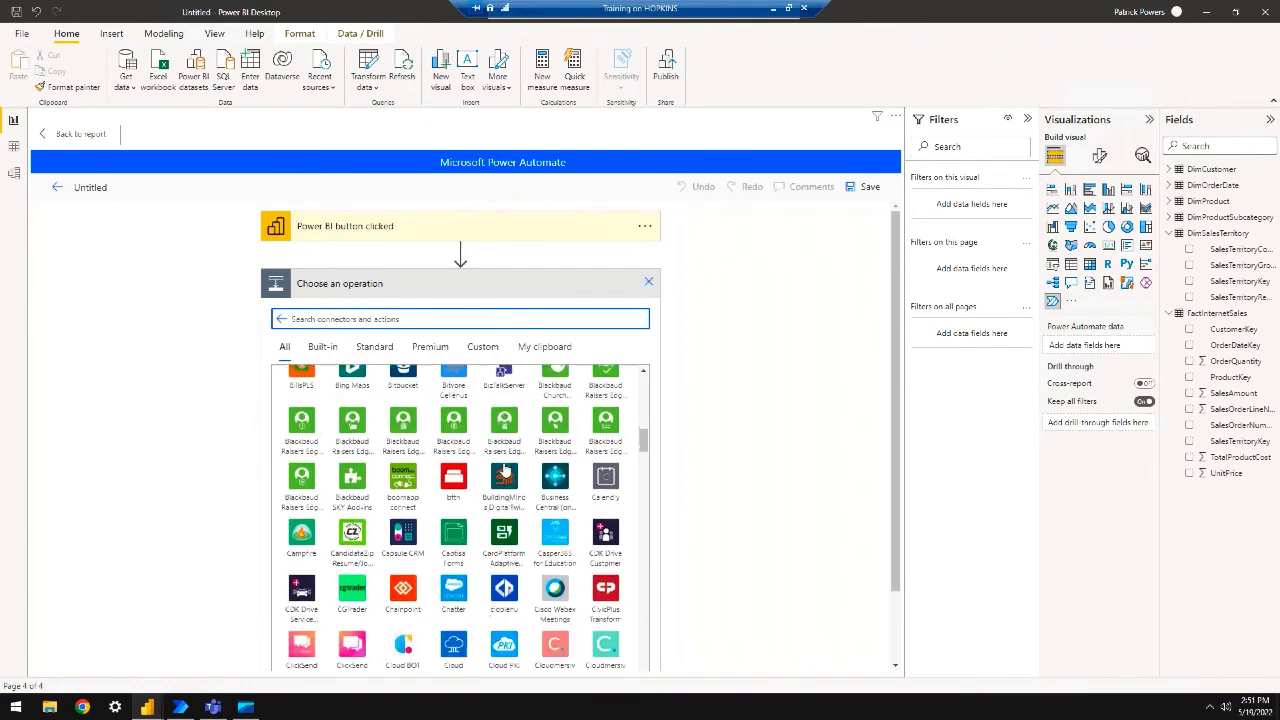
{"action": "scroll", "coordinate": [505, 468], "scroll_direction": "down", "scroll_amount": 12}
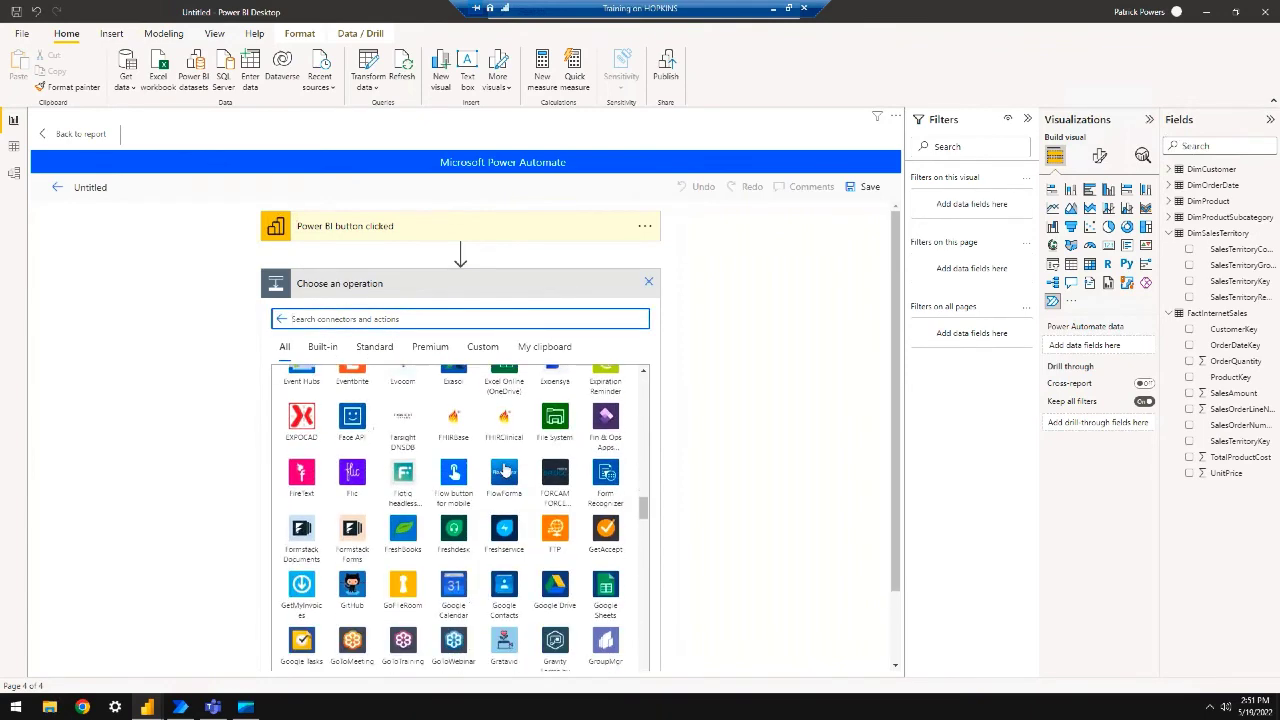
{"action": "scroll", "coordinate": [504, 469], "scroll_direction": "down", "scroll_amount": 12}
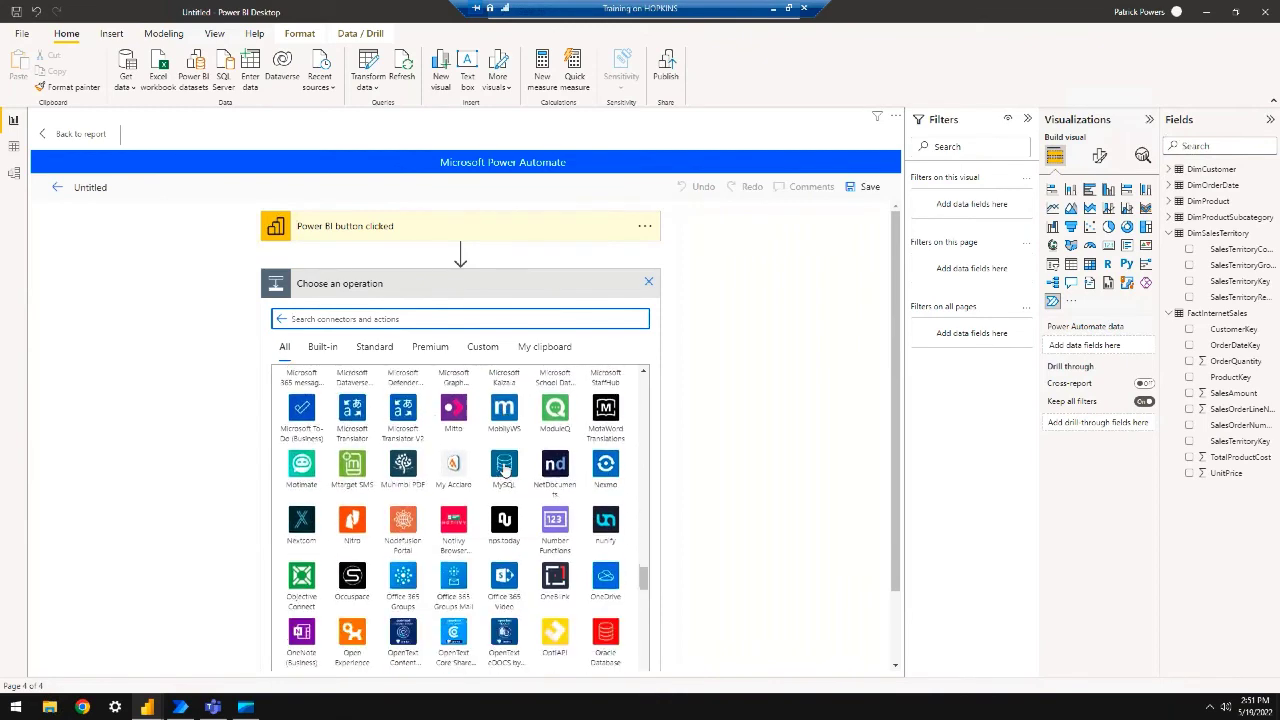
{"action": "scroll", "coordinate": [505, 468], "scroll_direction": "down", "scroll_amount": 5}
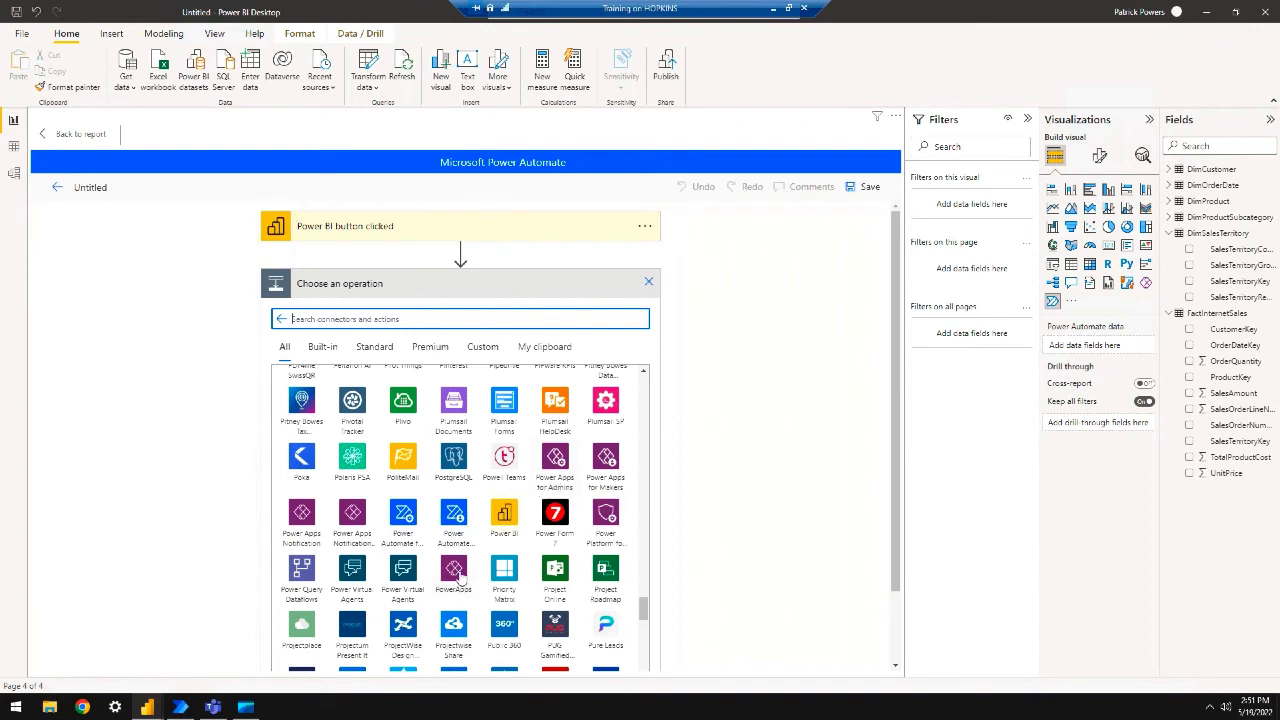
View the Power BI connector's actions, then leave the remote session for the Summary slide
{"action": "left_click", "coordinate": [504, 518]}
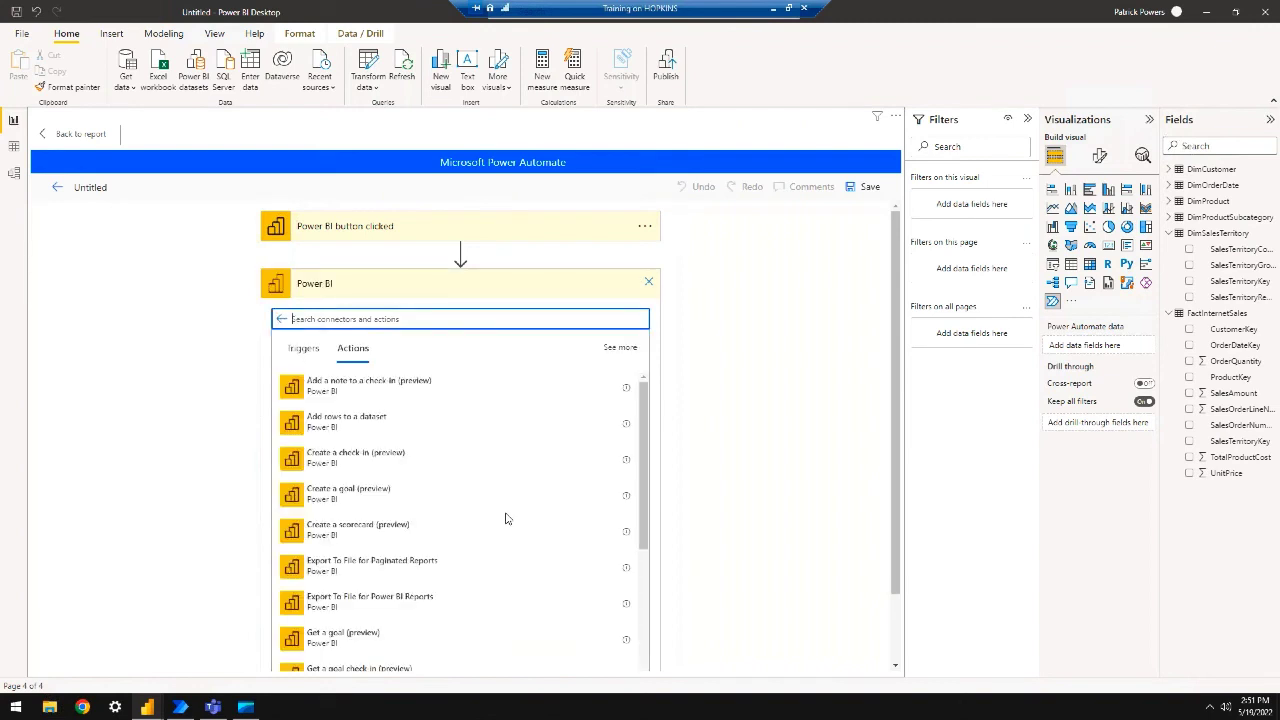
{"action": "scroll", "coordinate": [523, 512], "scroll_direction": "down", "scroll_amount": 5}
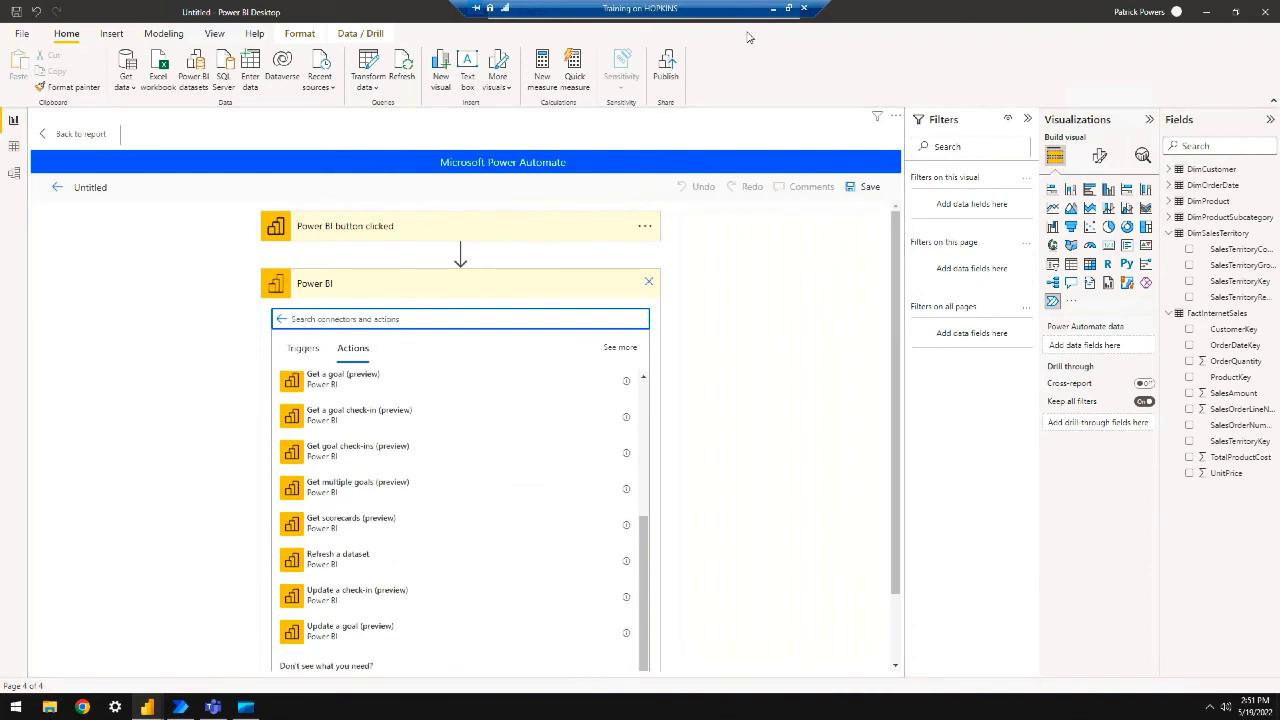
{"action": "left_click", "coordinate": [773, 8]}
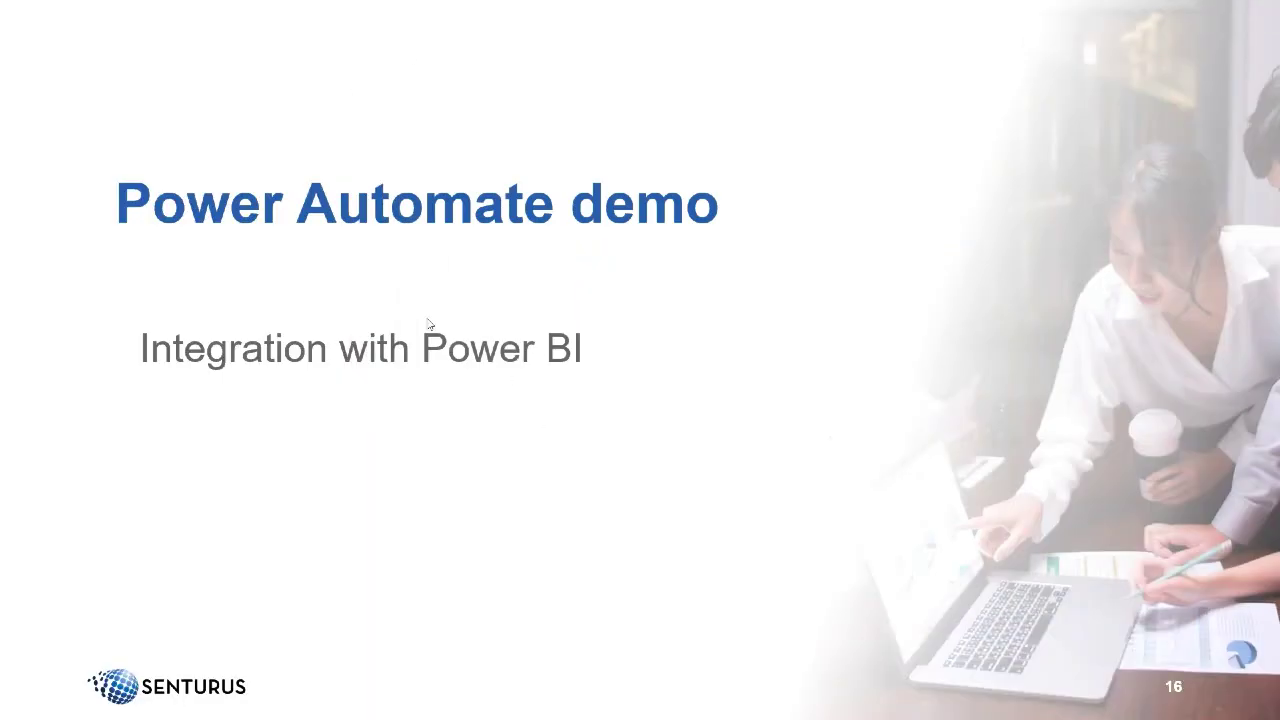
{"action": "left_click", "coordinate": [431, 325]}
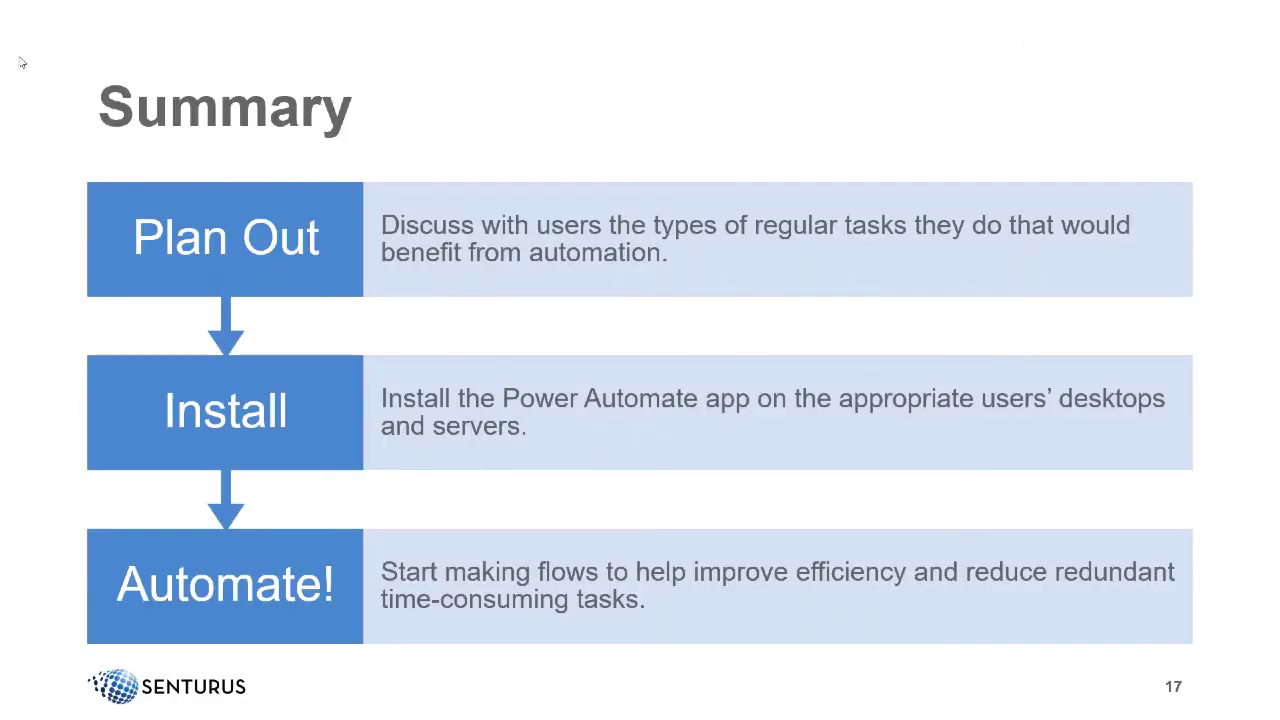